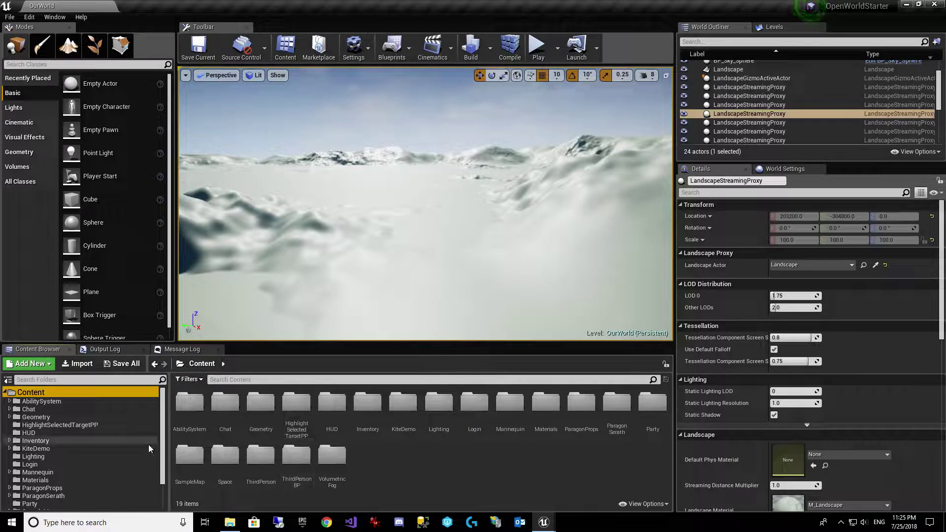
Look through the project's KiteDemo, Lighting, ParagonProps and SampleMap content folders
click(53, 449)
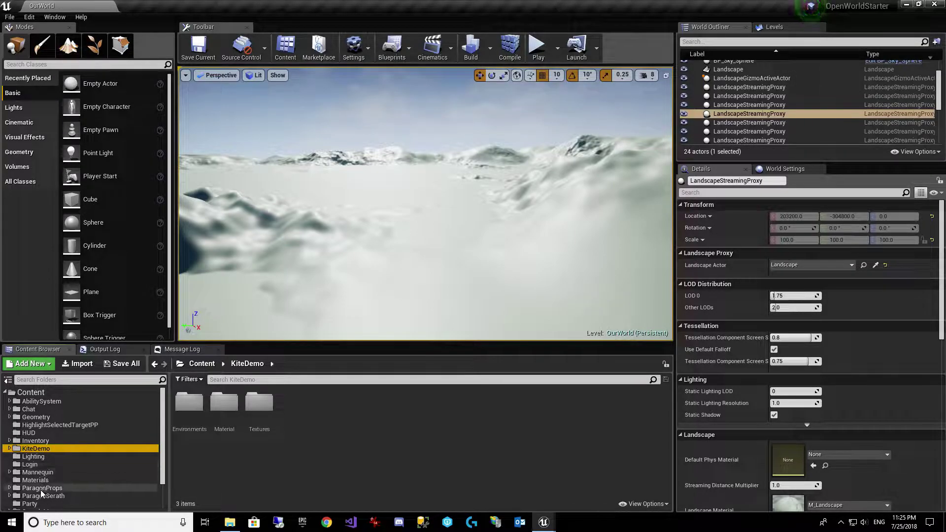
click(45, 457)
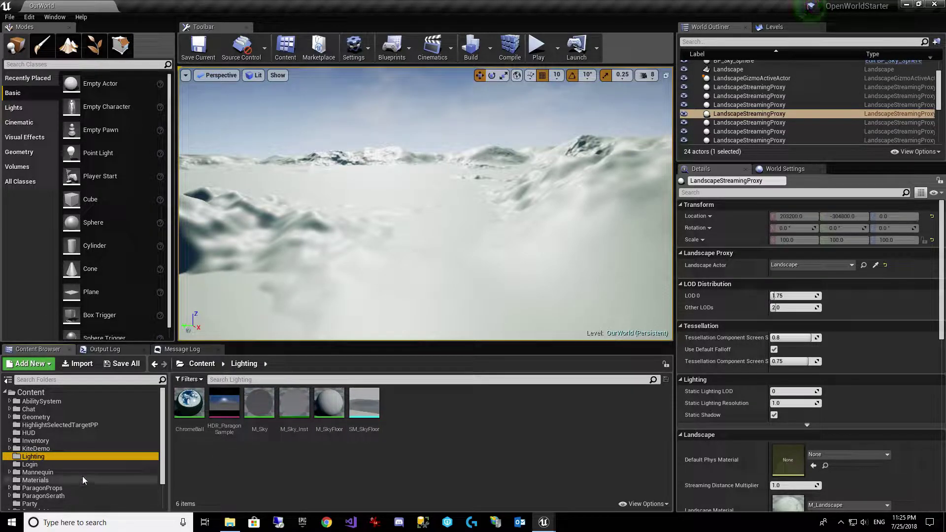
scroll(83, 474, down, 1)
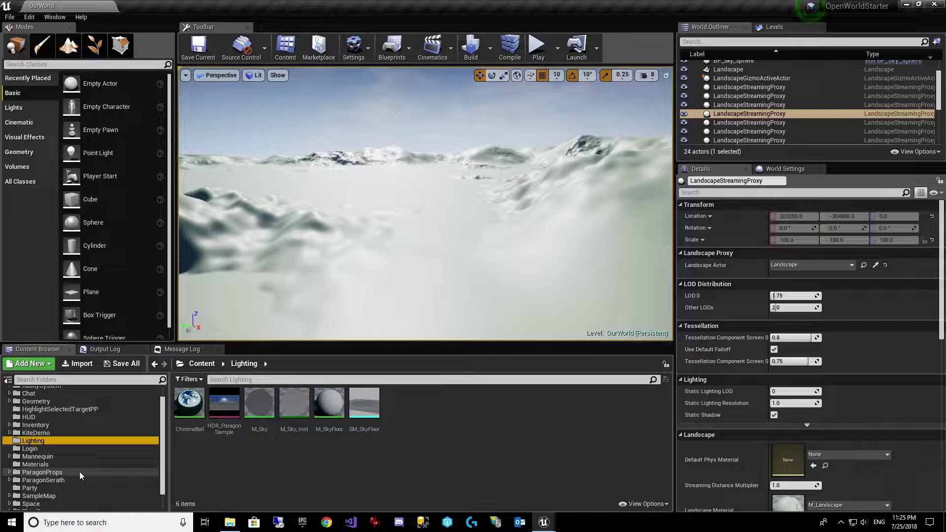
click(79, 471)
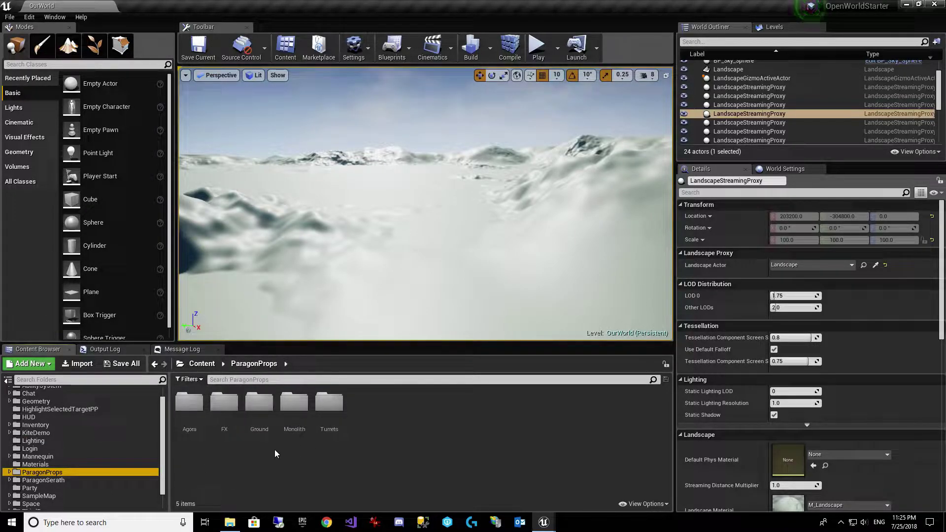
scroll(90, 455, down, 1)
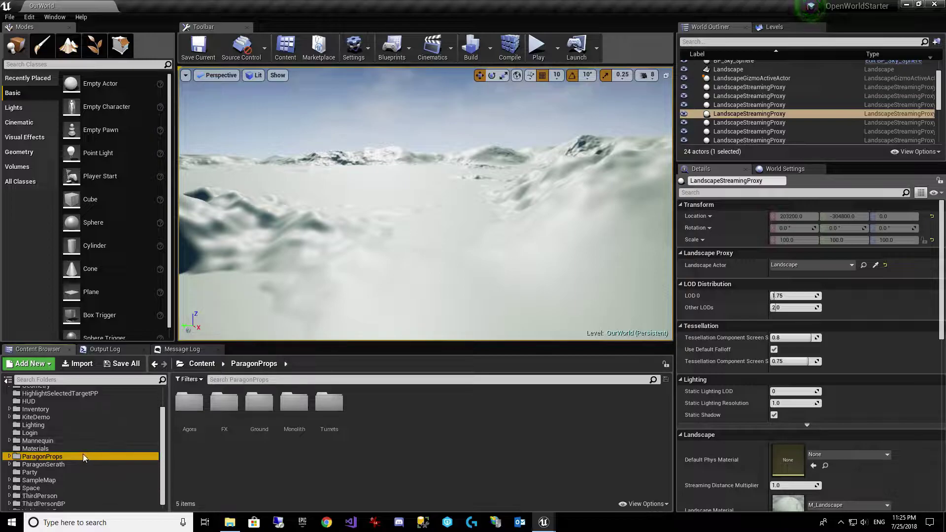
click(42, 476)
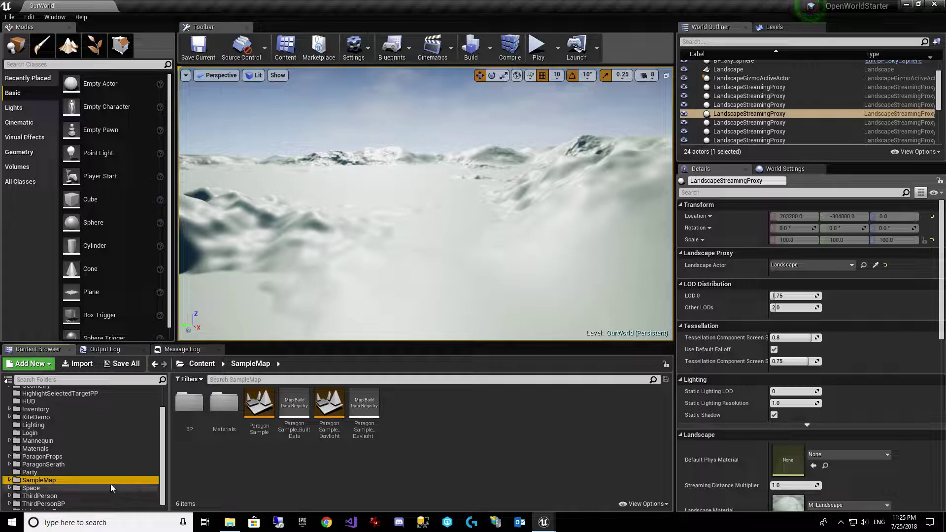
scroll(101, 482, up, 3)
click(69, 449)
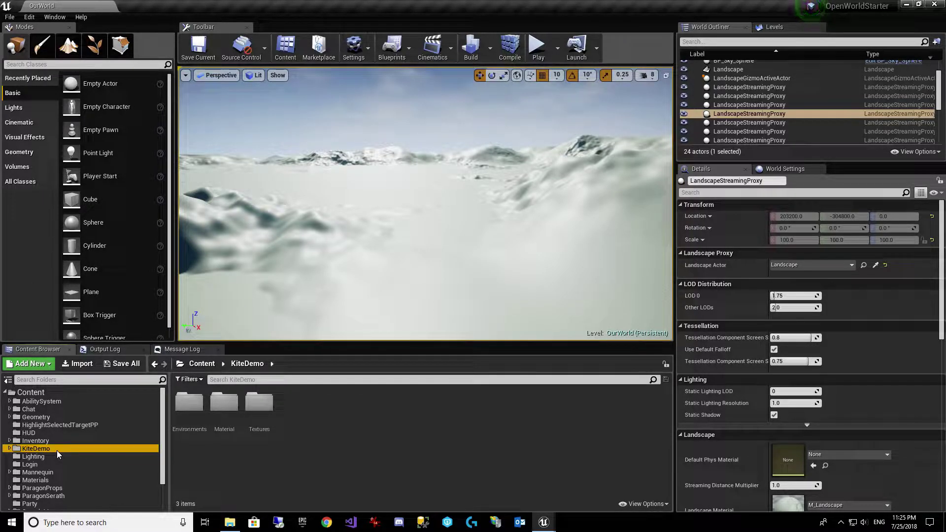
In File Explorer, open LetsMakeAnMMOLandscapeTextures.zip and copy all five .uasset files inside it
click(229, 523)
drag(414, 82, 557, 158)
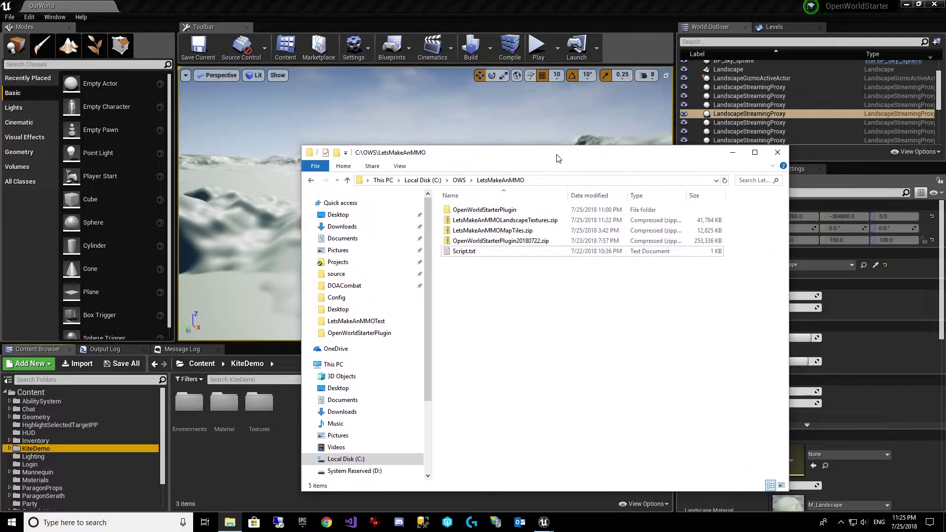
click(522, 222)
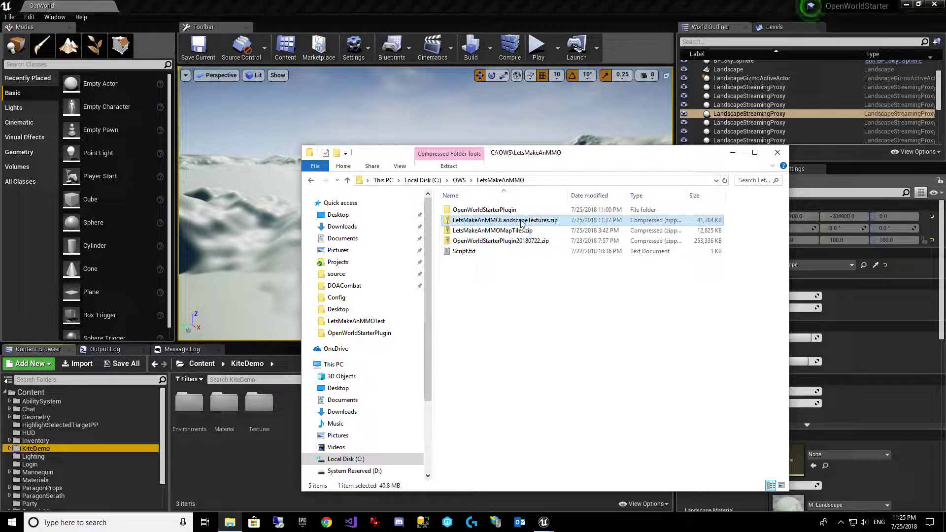
double_click(547, 225)
drag(532, 215, 575, 278)
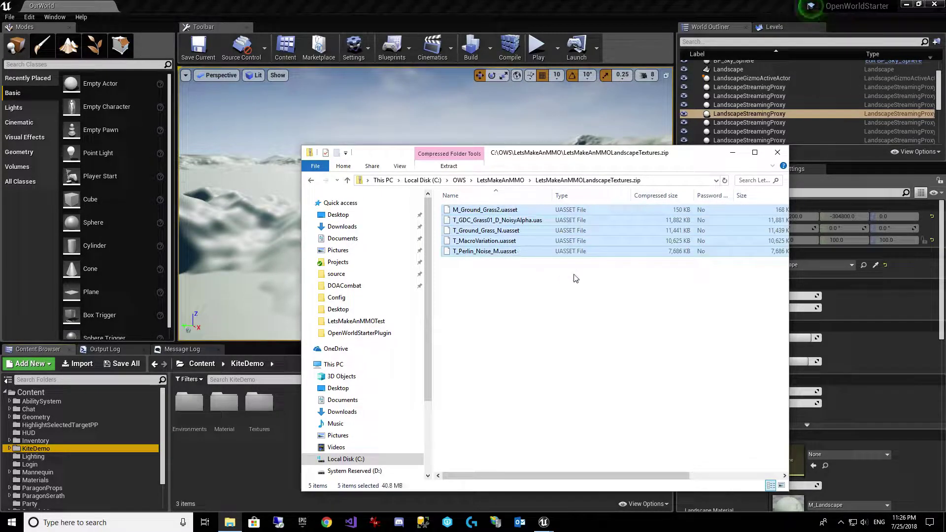
Paste the copied assets into OpenWorldStarterPlugin\Content\KiteDemo\Environments\GroundTiles\Grass and return to the Unreal Editor
click(510, 180)
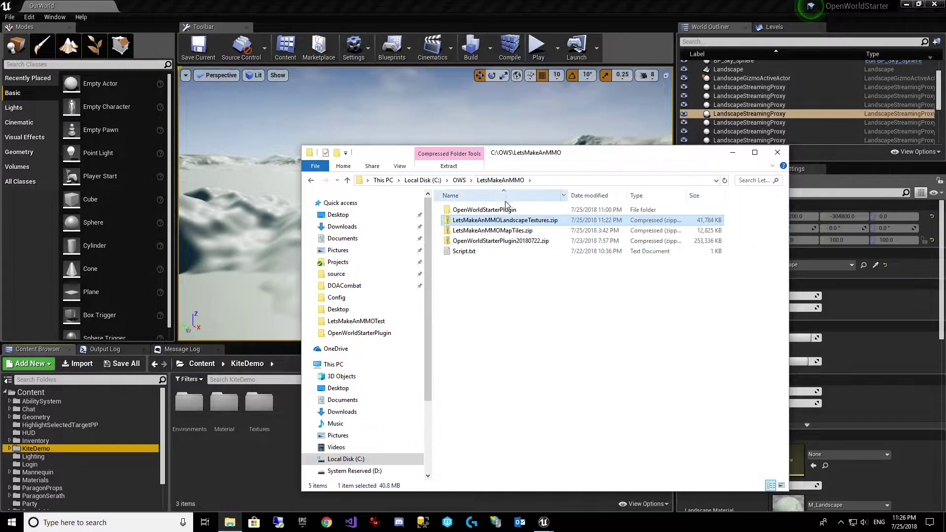
double_click(488, 210)
double_click(468, 230)
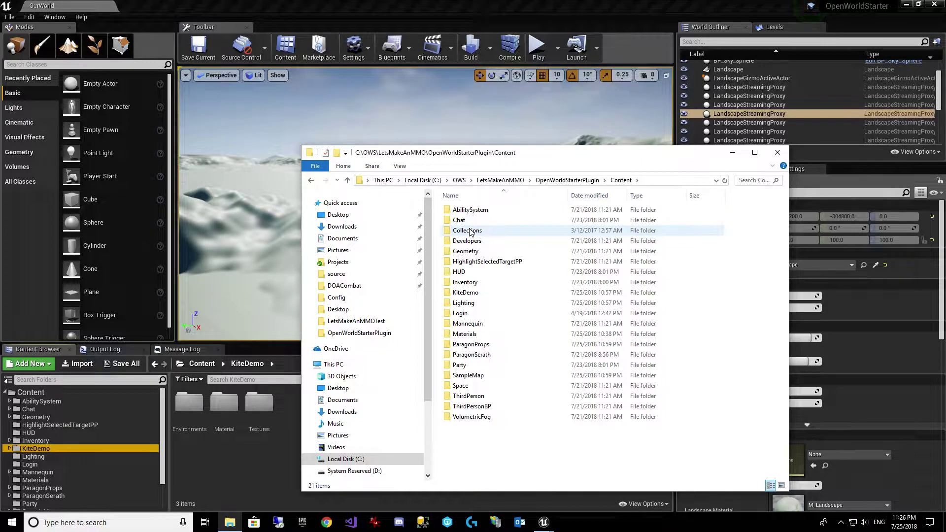
double_click(472, 293)
double_click(472, 211)
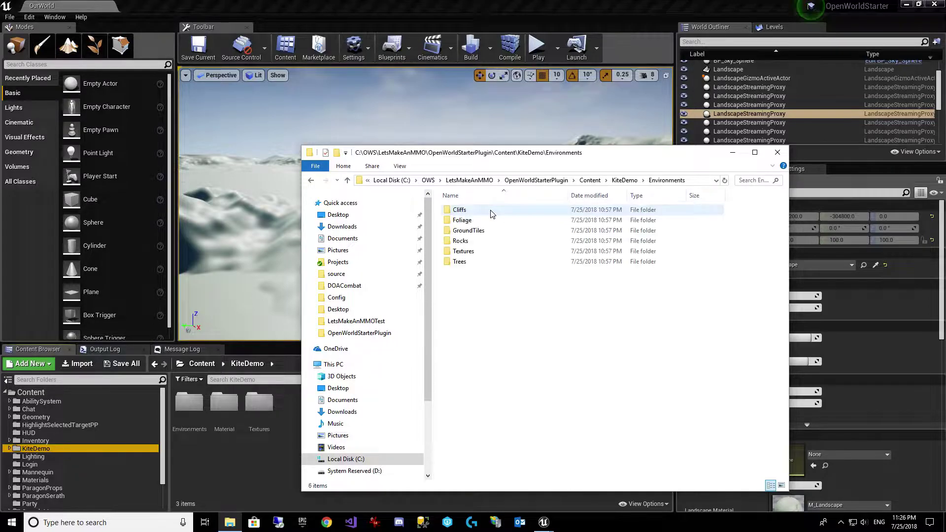
double_click(474, 231)
double_click(463, 210)
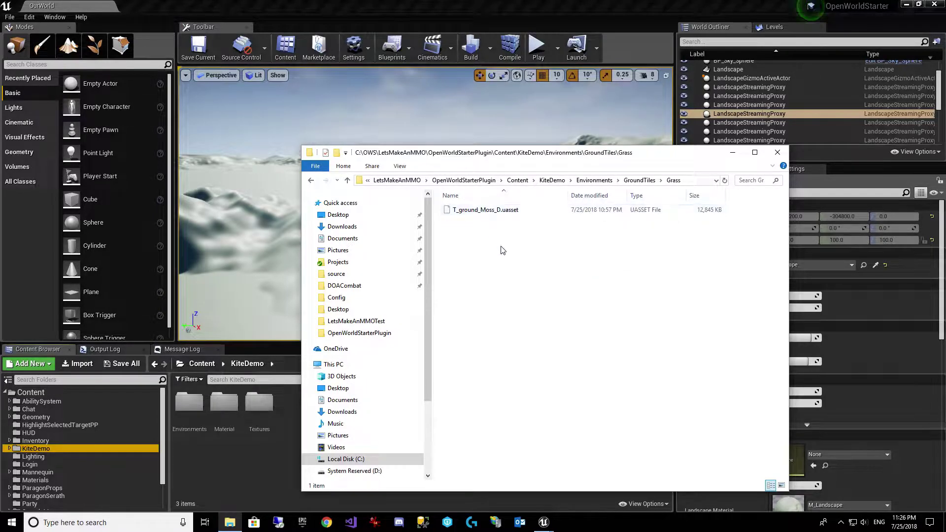
key(ctrl+v)
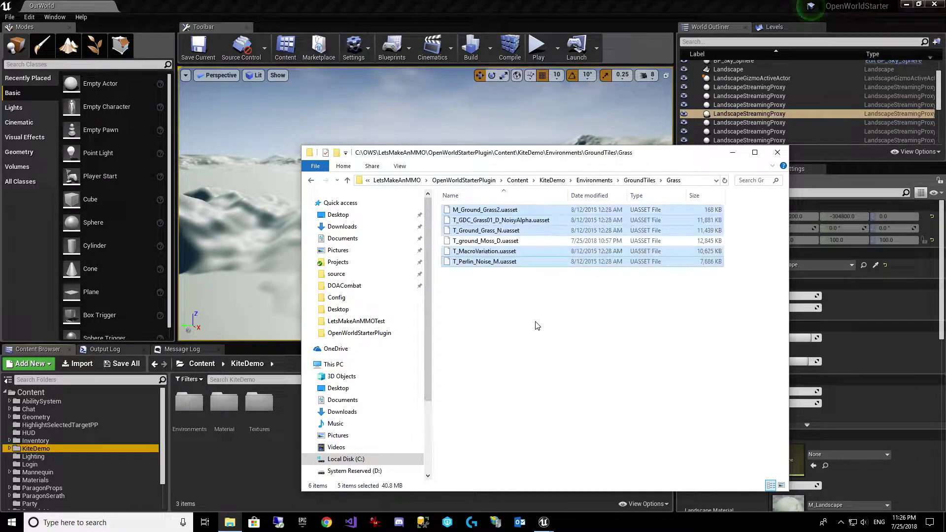
click(538, 324)
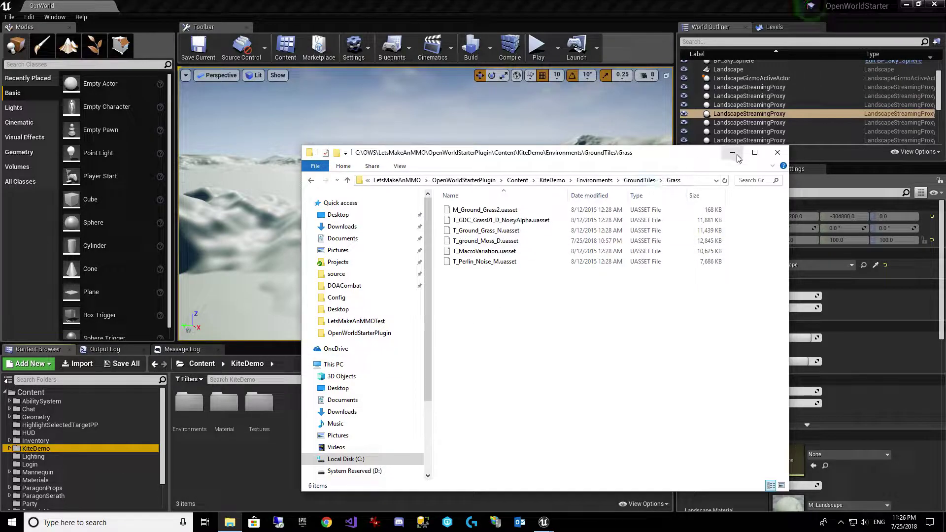
click(732, 152)
click(418, 452)
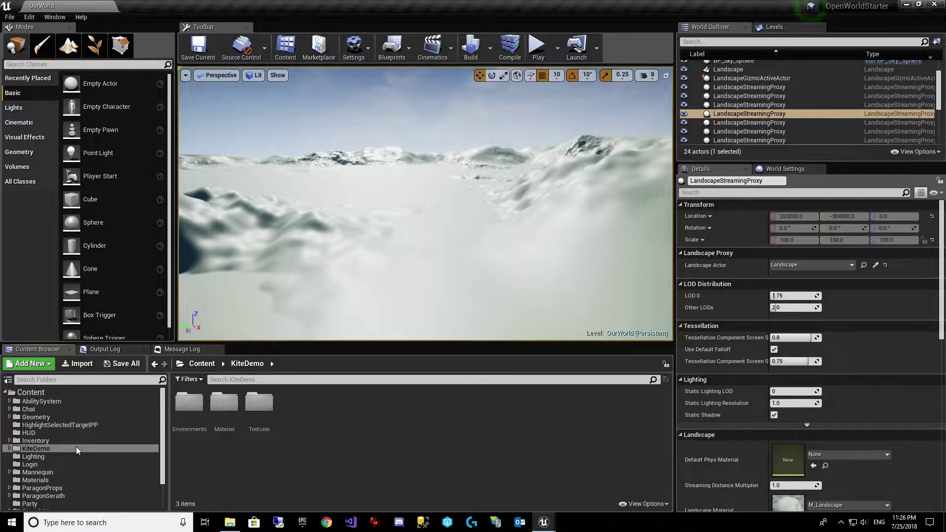
Create a material function named MF_Grass in the Materials folder
click(56, 479)
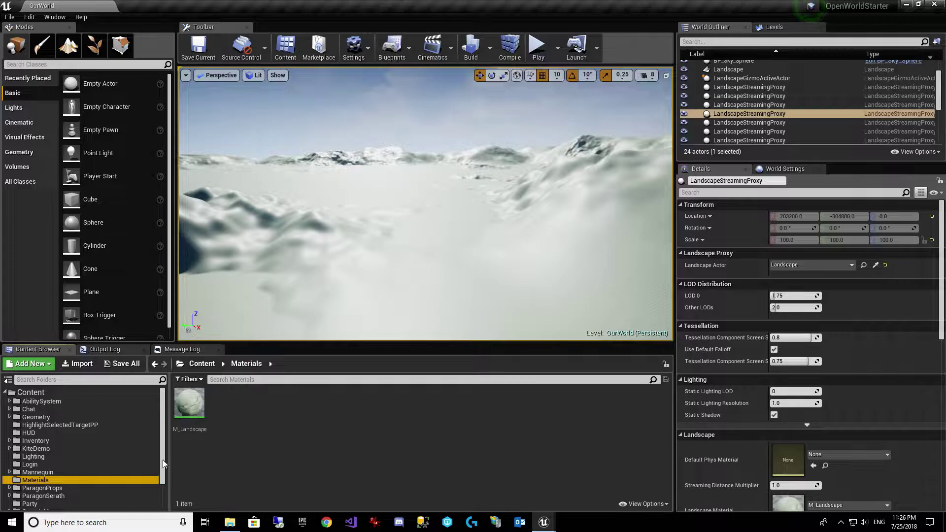
right_click(255, 405)
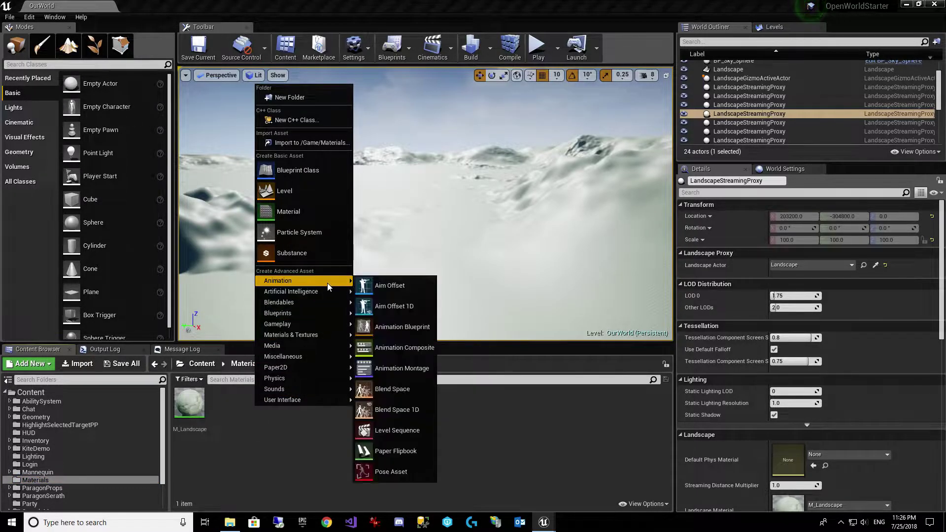
mouse_move(322, 297)
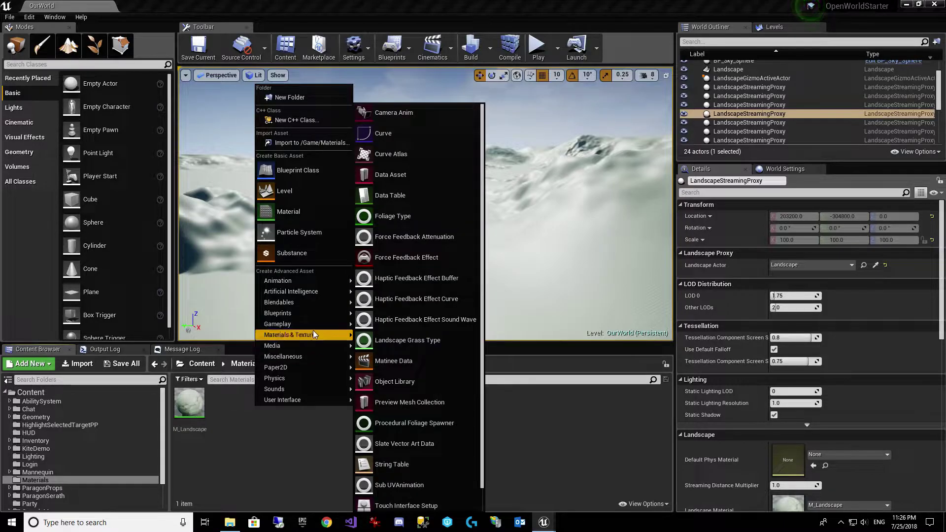
mouse_move(311, 335)
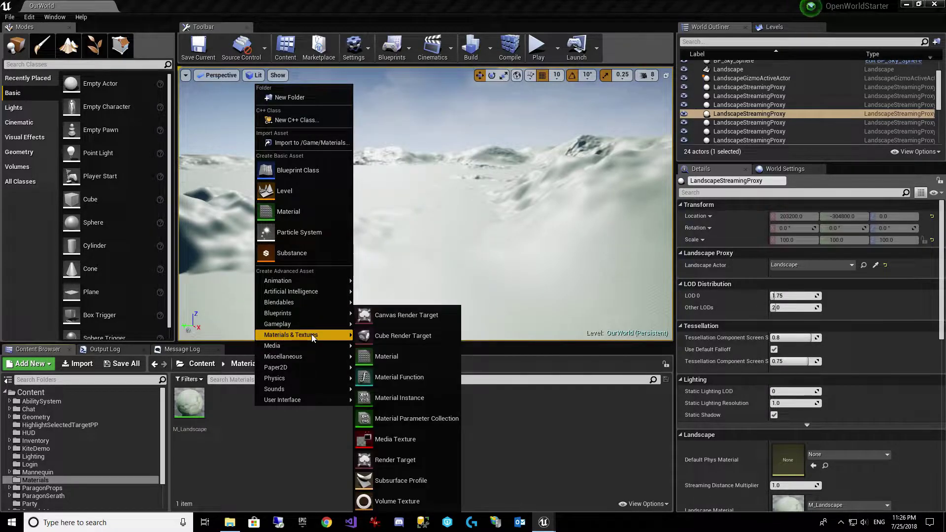
click(415, 377)
text(MF_)
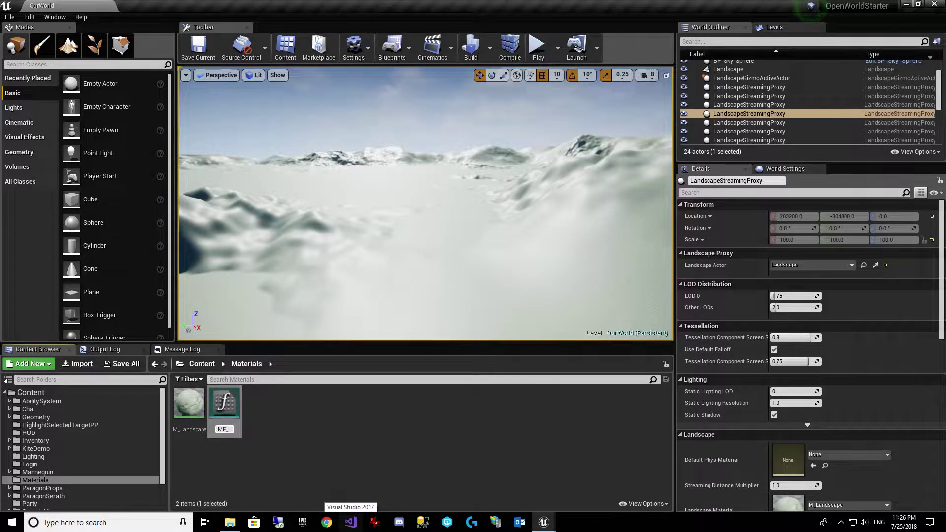
text(Grass)
key(Return)
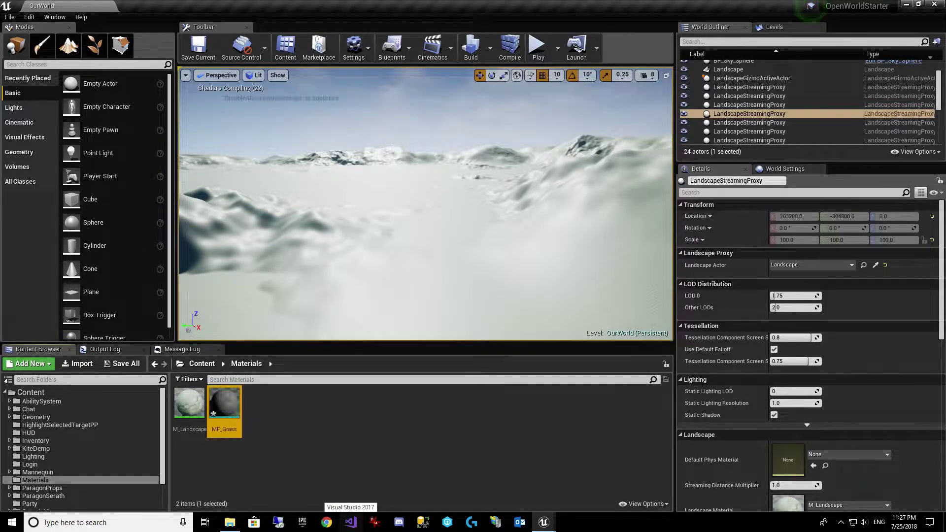
Open MF_Grass, close its Stats window, and add a MakeMaterialAttributes node connected to Output Result
key(Return)
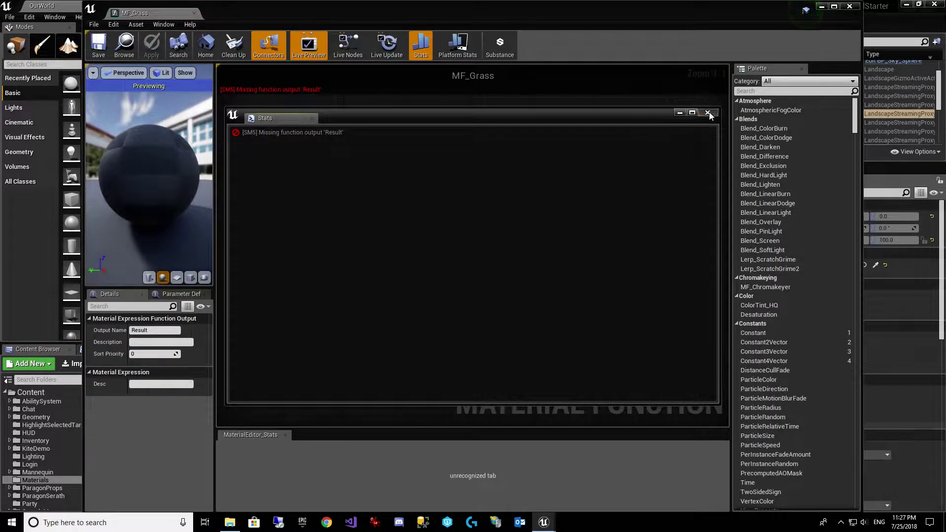
click(707, 113)
right_click(381, 211)
text(m)
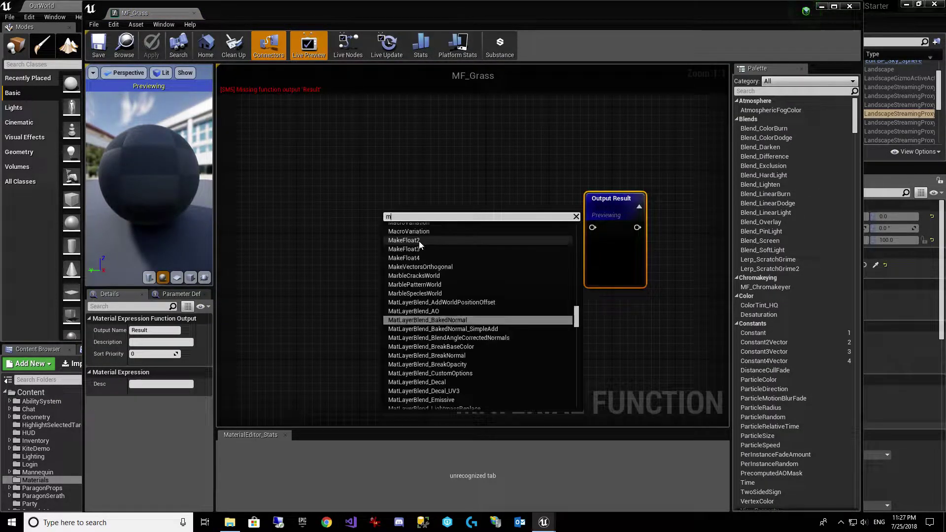
text(ake a)
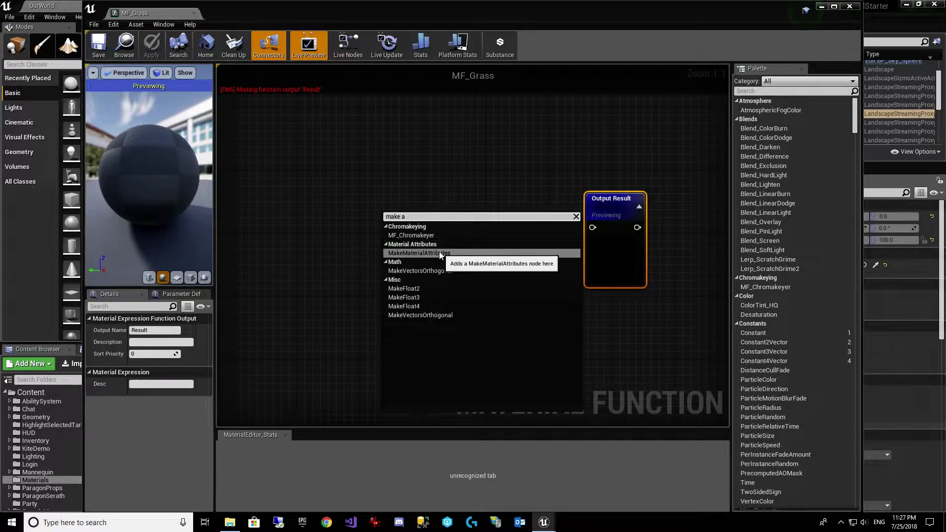
click(439, 253)
drag(498, 212, 596, 228)
Open the M_Ground_Grass2 material from KiteDemo/Environments/GroundTiles/Grass, keeping the content folders accessible beside the material editor
scroll(459, 208, down, 7)
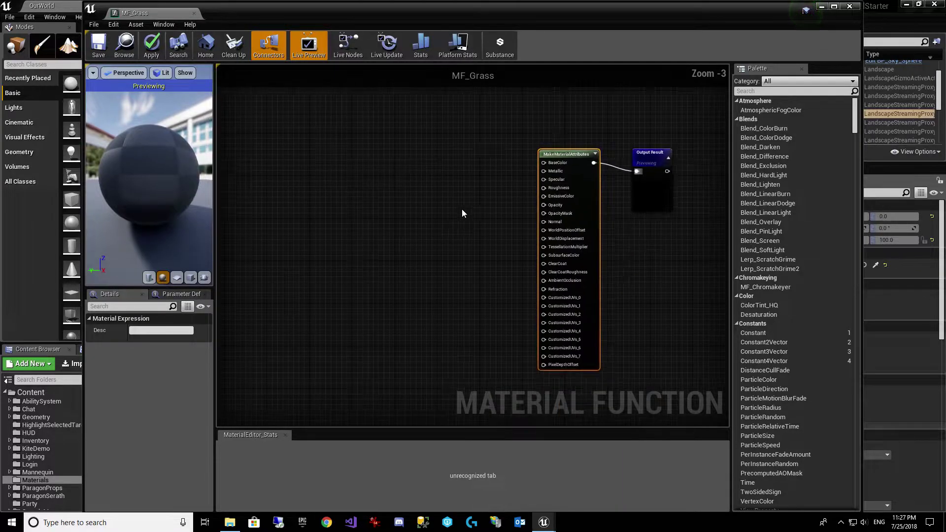
scroll(554, 176, up, 2)
right_drag(499, 193, 600, 204)
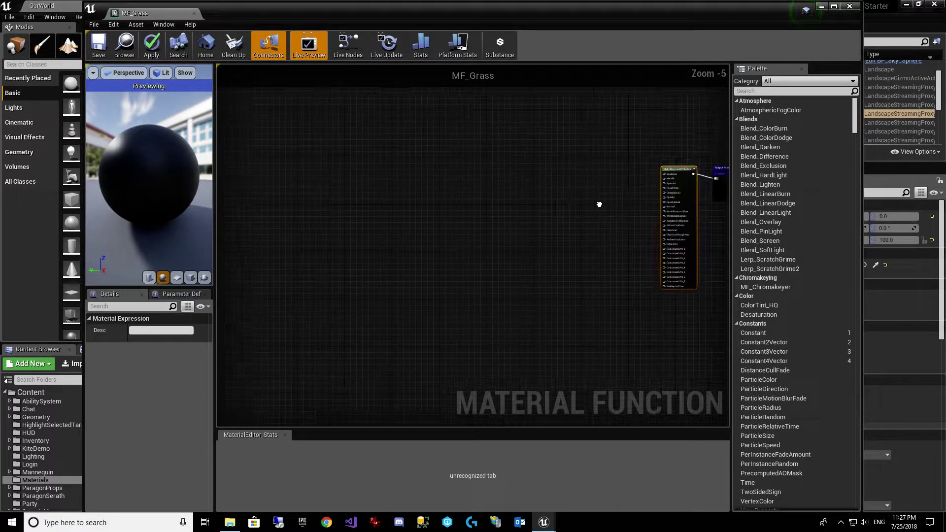
drag(514, 16, 675, 22)
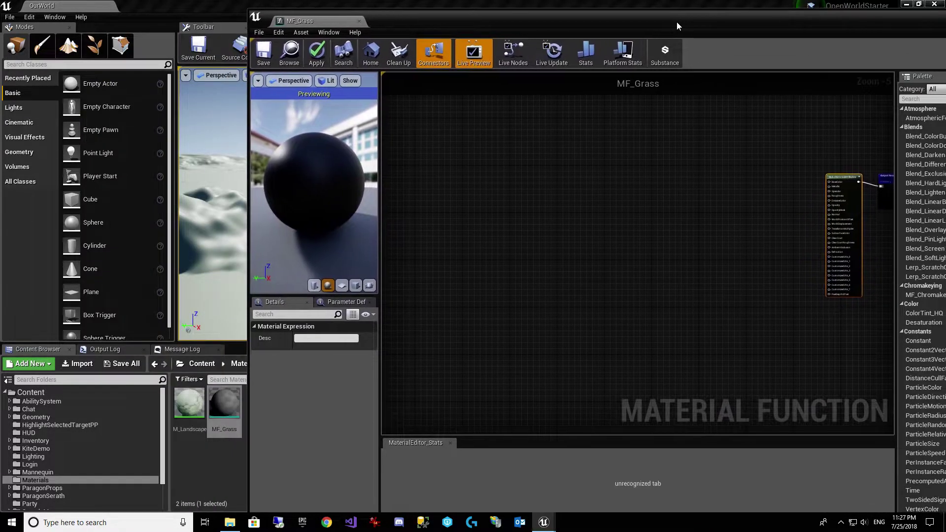
double_click(42, 448)
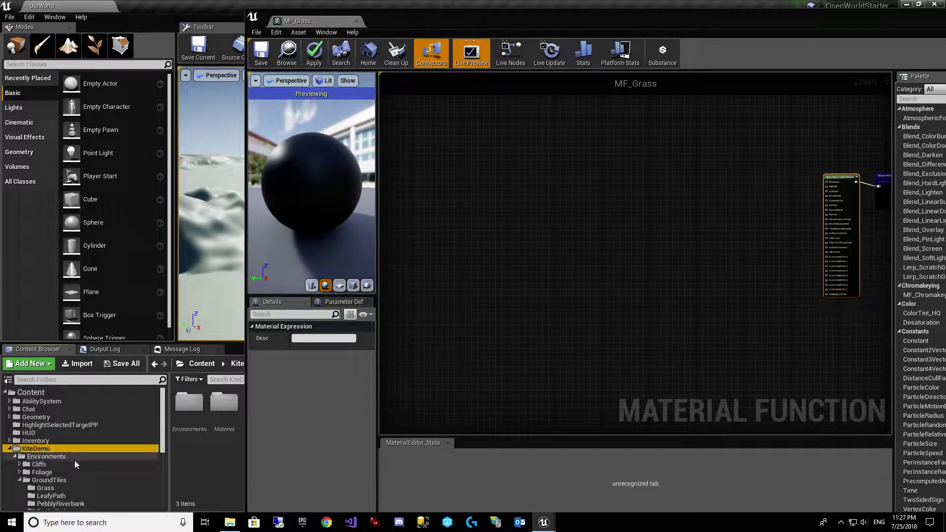
scroll(75, 476, down, 1)
scroll(75, 476, down, 2)
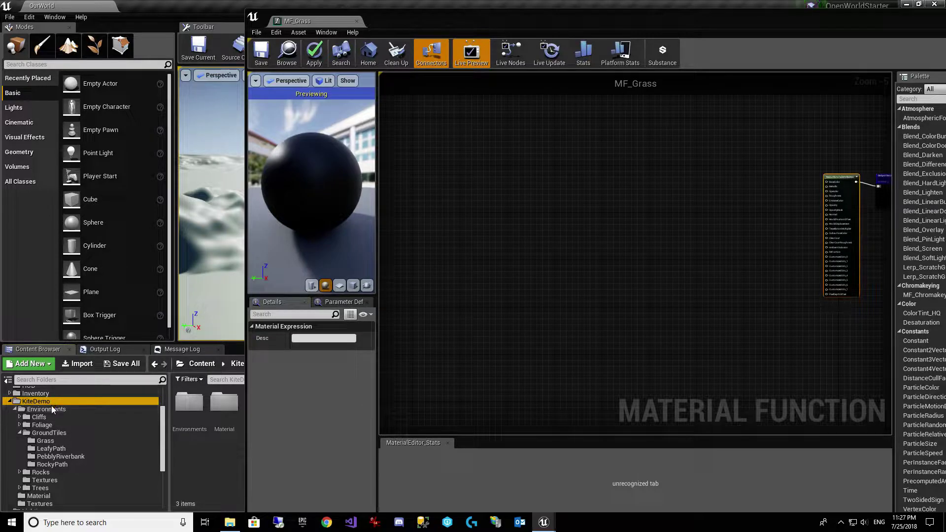
click(61, 433)
click(55, 440)
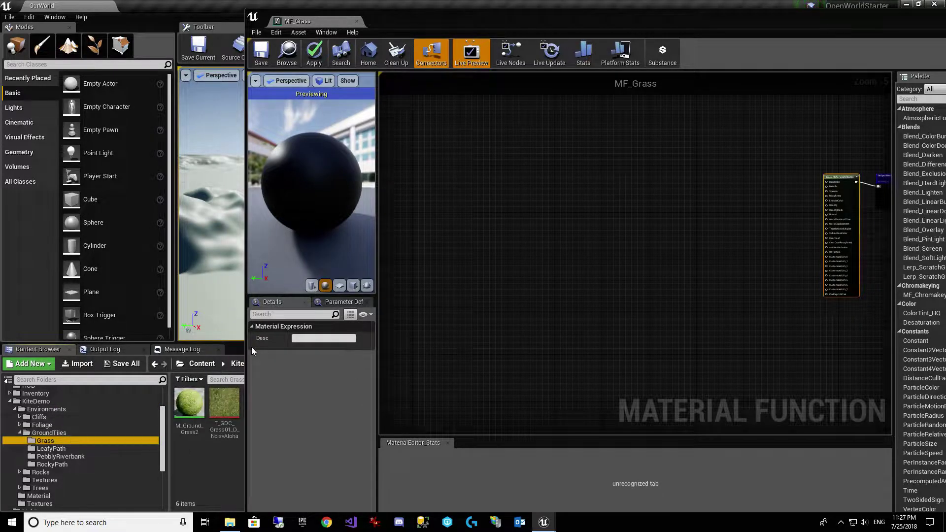
double_click(199, 414)
Select all node groups feeding M_Ground_Grass2, excluding the final material node, and examine which material inputs they connect to
scroll(542, 209, down, 10)
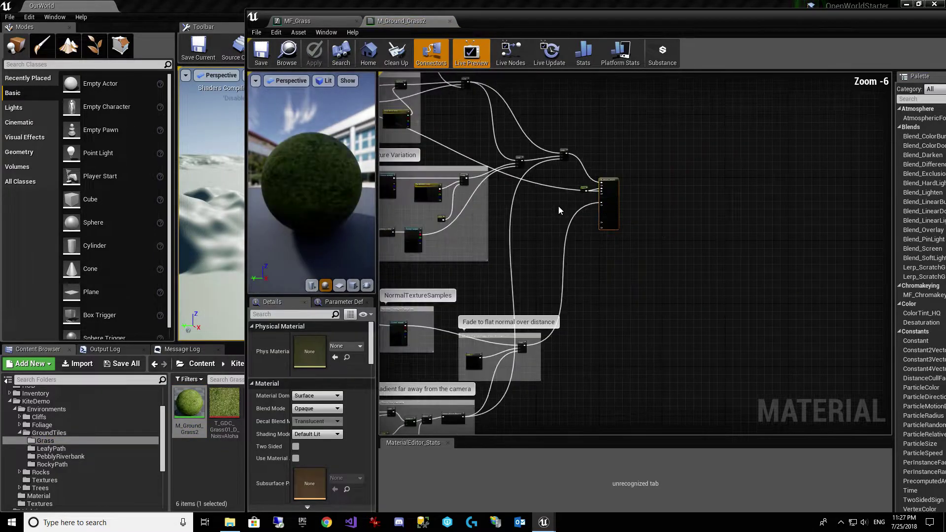
right_drag(599, 234, 617, 229)
drag(642, 419, 724, 187)
right_drag(613, 235, 430, 164)
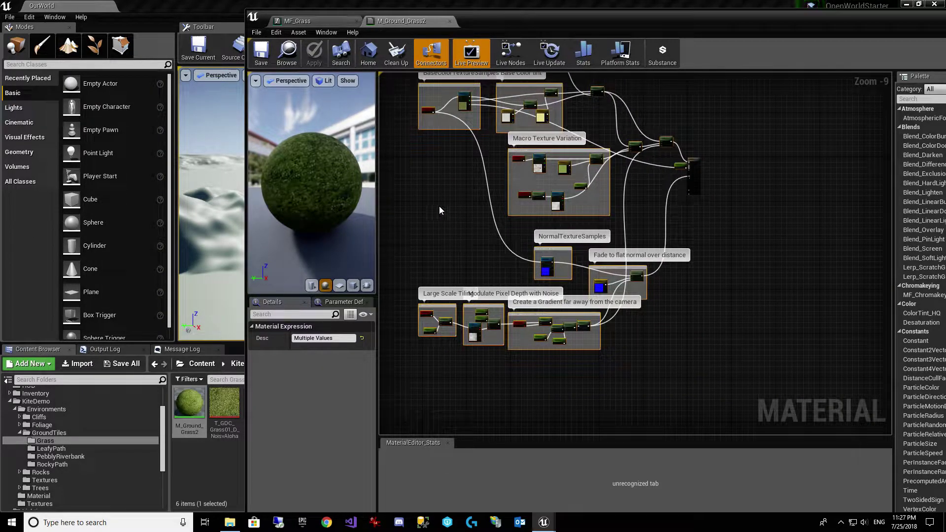
right_drag(439, 206, 408, 246)
scroll(705, 214, up, 4)
right_drag(636, 239, 754, 241)
scroll(692, 200, up, 2)
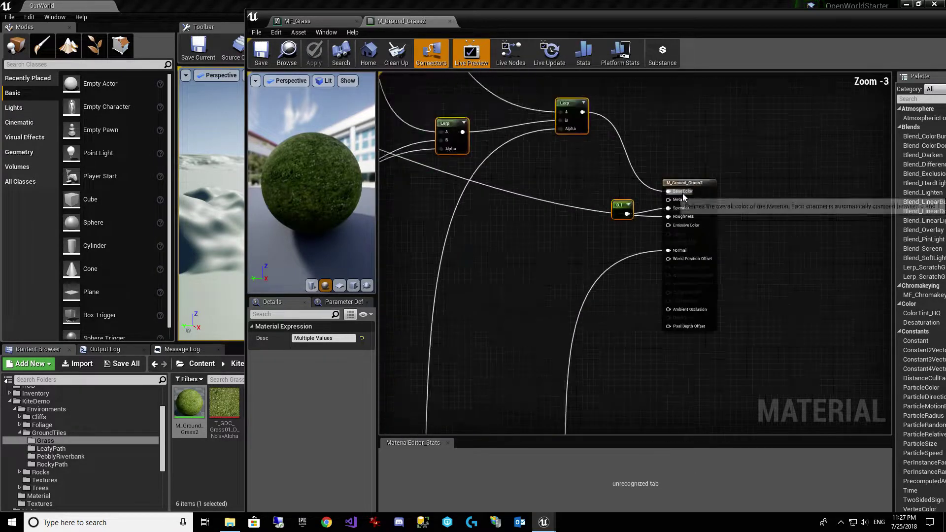
Copy the selected M_Ground_Grass2 node network into MF_Grass and place its final Lerp just before the MakeMaterialAttributes node
scroll(683, 195, up, 1)
scroll(532, 268, down, 3)
right_drag(515, 273, 673, 256)
scroll(673, 256, down, 2)
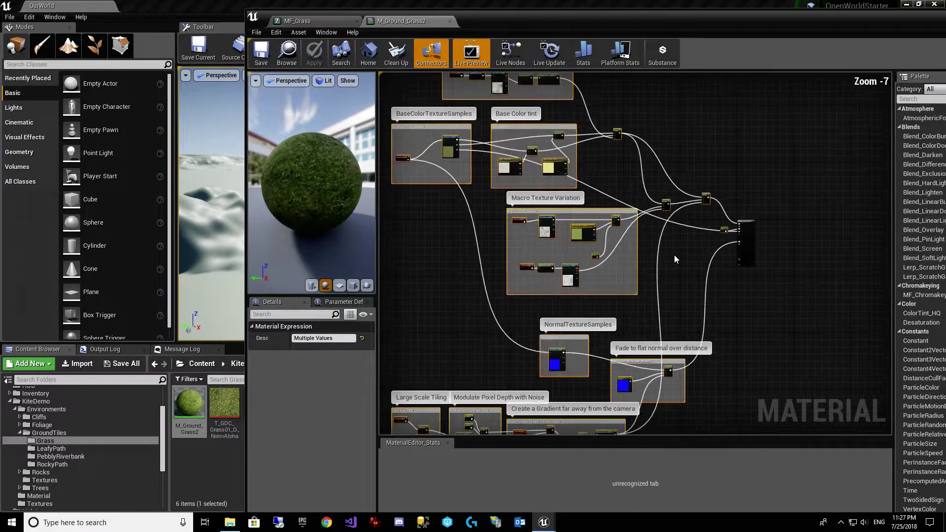
right_drag(446, 288, 529, 267)
scroll(530, 268, down, 1)
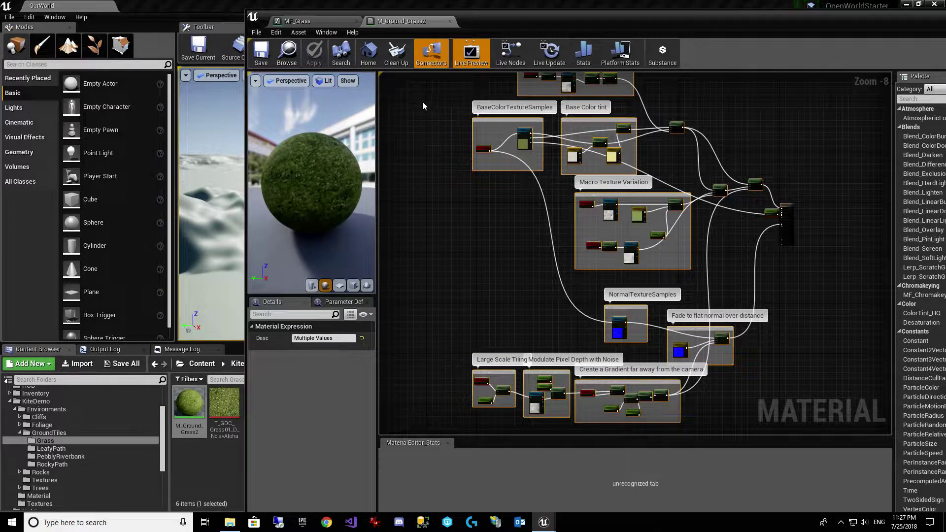
click(319, 21)
right_drag(593, 266, 636, 238)
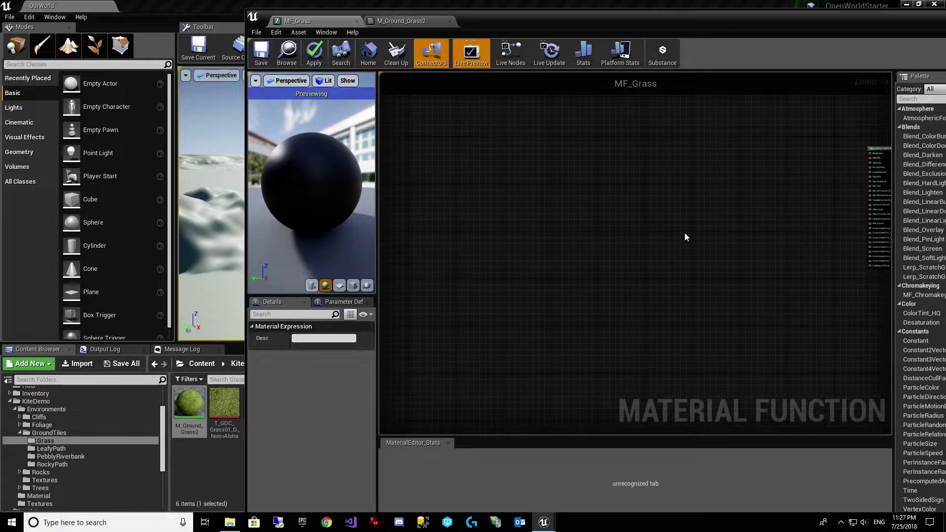
key(Delete)
key(ctrl+v)
right_drag(818, 228, 588, 306)
drag(703, 144, 635, 274)
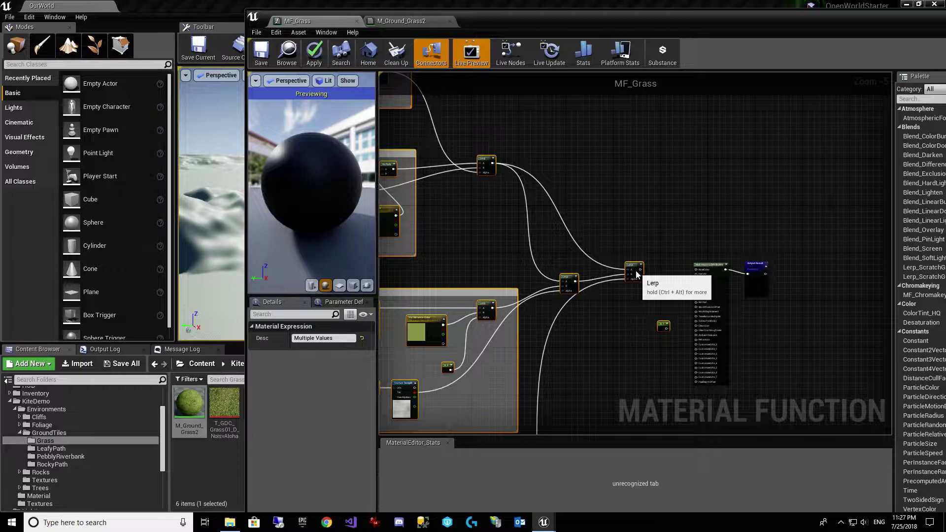
Connect the final Lerp to BaseColor and the 0.1 constant to Specular on MakeMaterialAttributes
click(657, 301)
scroll(658, 302, up, 3)
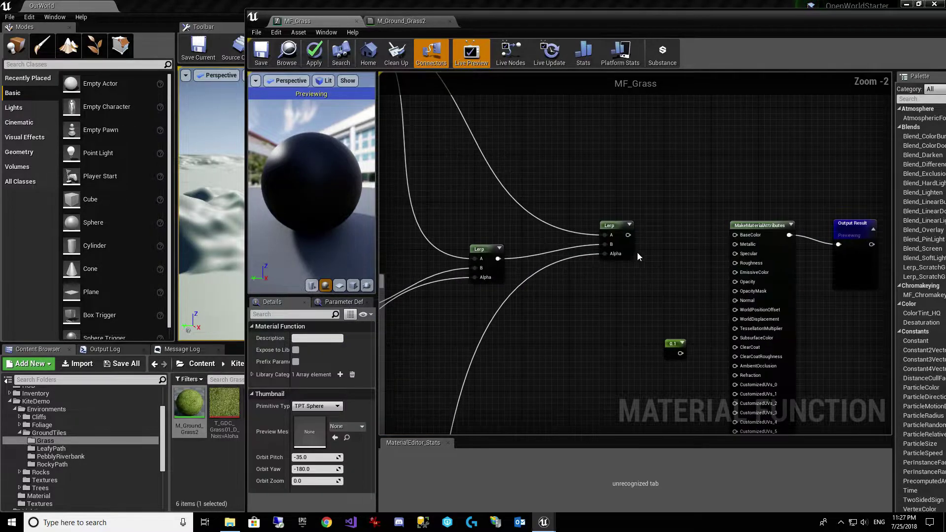
drag(628, 235, 737, 235)
right_drag(661, 258, 655, 310)
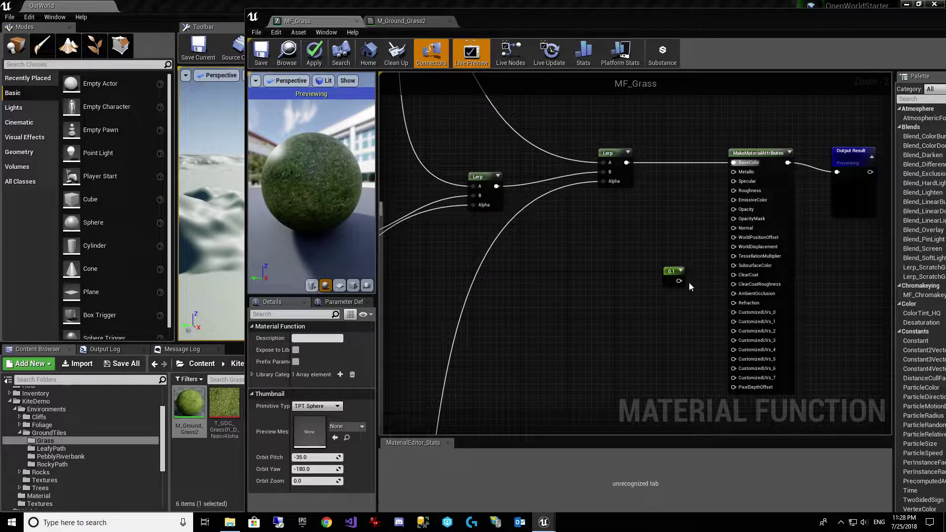
drag(685, 282, 734, 182)
Connect the Lerp in the "Fade to flat normal over distance" group to the Normal input of MakeMaterialAttributes
right_drag(610, 309, 679, 202)
scroll(678, 221, down, 6)
scroll(708, 301, up, 3)
right_drag(649, 363, 656, 361)
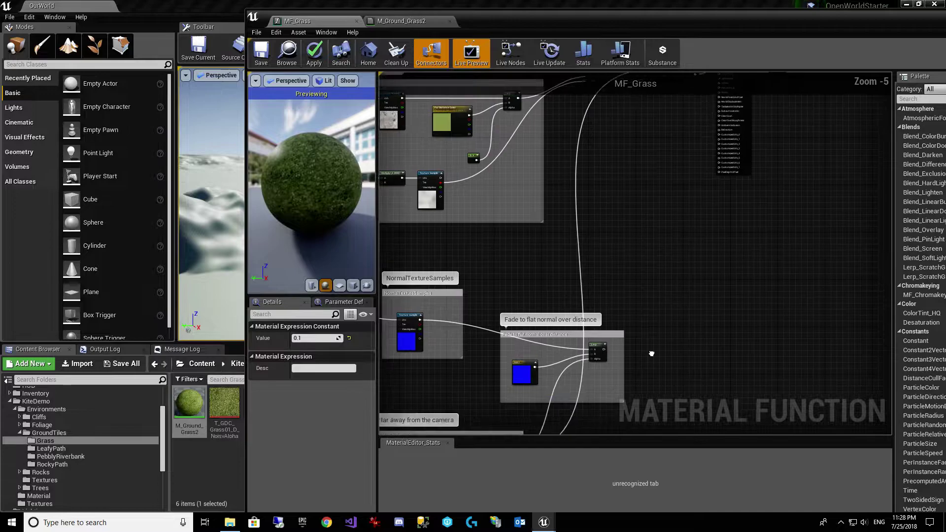
drag(609, 356, 711, 299)
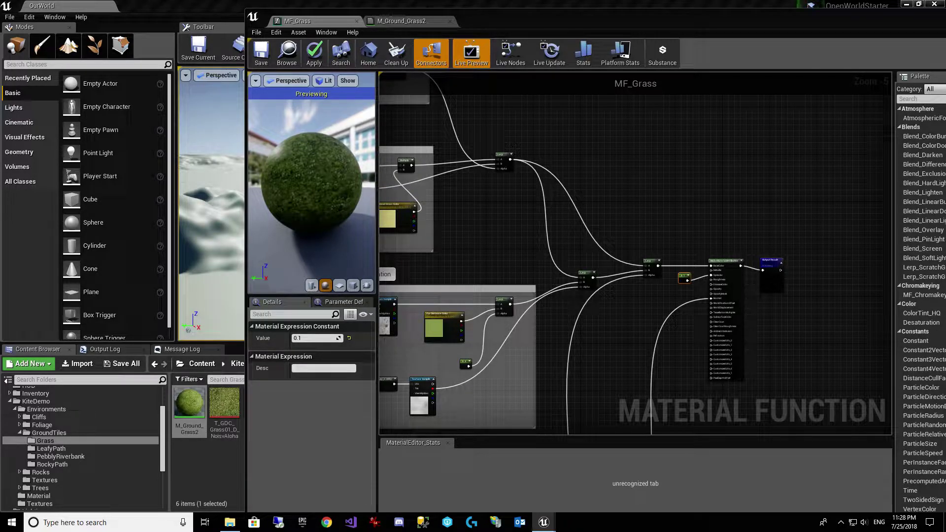
Connect the alpha output of the BaseColorTextureSamples Texture Sample to Roughness on MakeMaterialAttributes, and save MF_Grass
right_drag(383, 230, 864, 223)
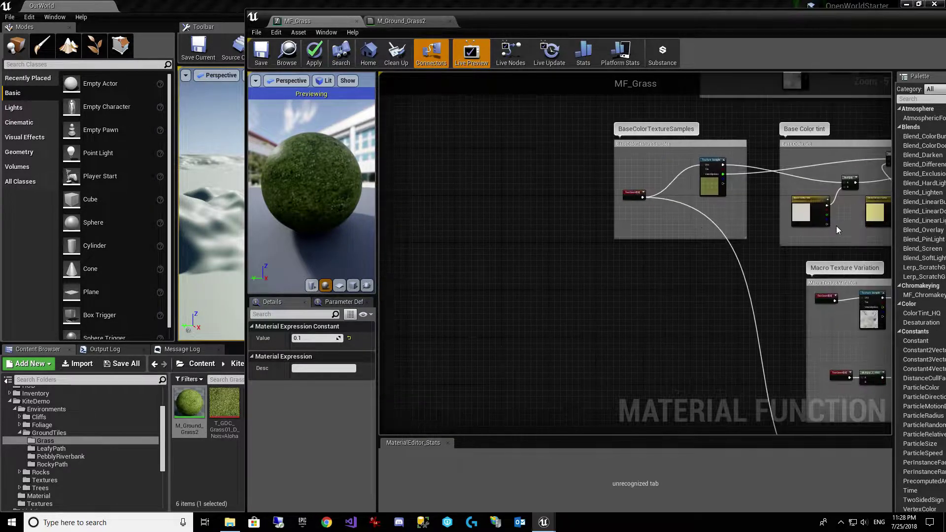
scroll(642, 293, up, 6)
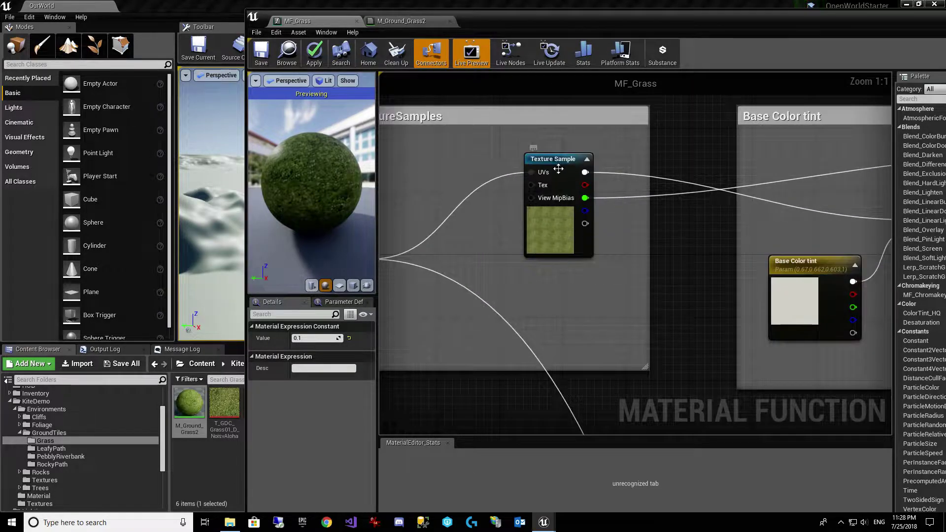
click(561, 183)
drag(584, 223, 797, 80)
drag(770, 203, 778, 213)
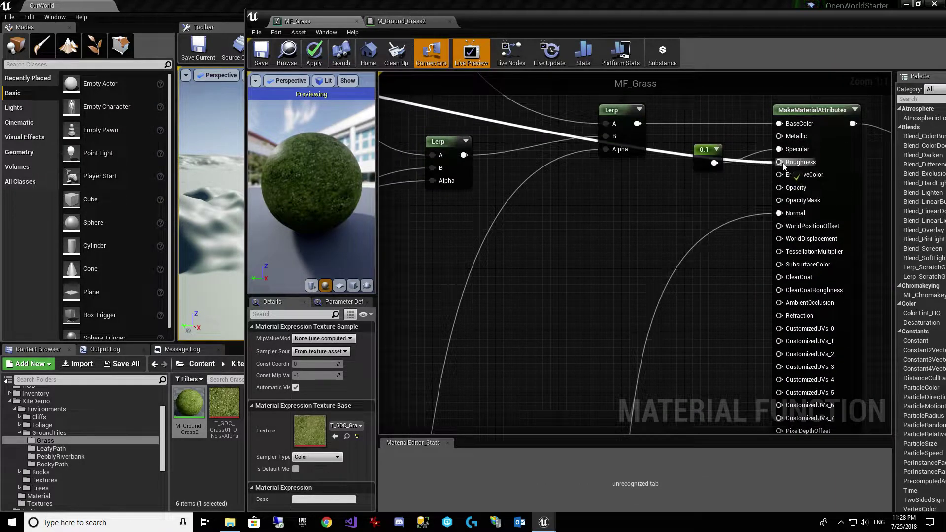
scroll(645, 219, down, 6)
right_drag(616, 282, 686, 260)
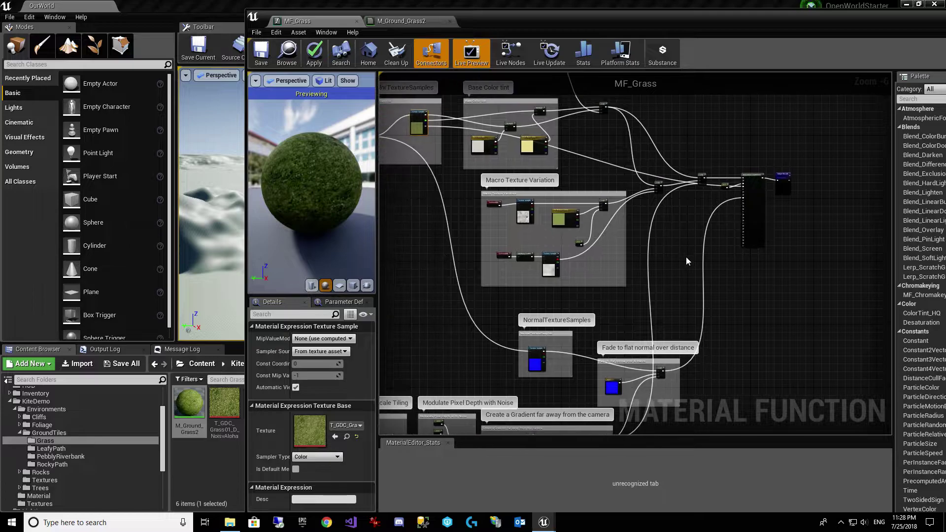
click(265, 63)
Examine the Macro Texture Variation, NormalTextureSamples and distance gradient groups in the MF_Grass graph
scroll(605, 249, up, 4)
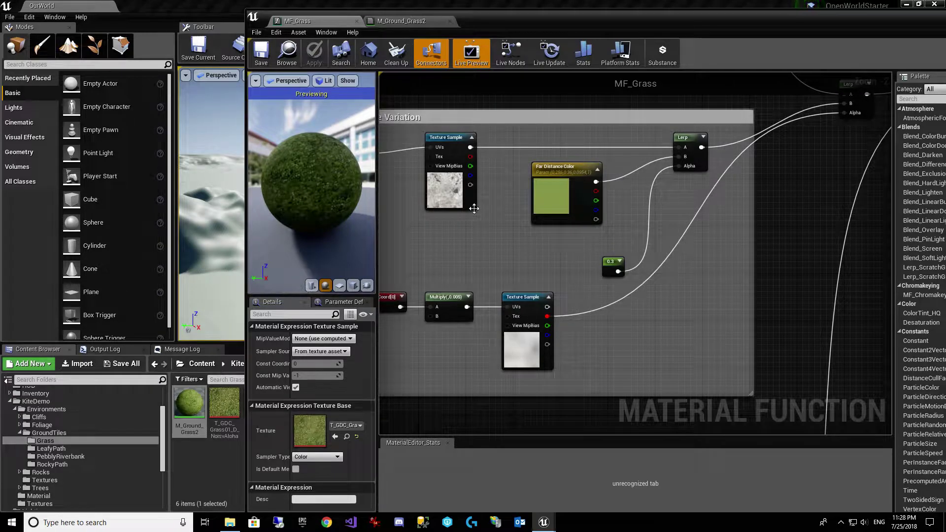
right_drag(502, 174, 600, 176)
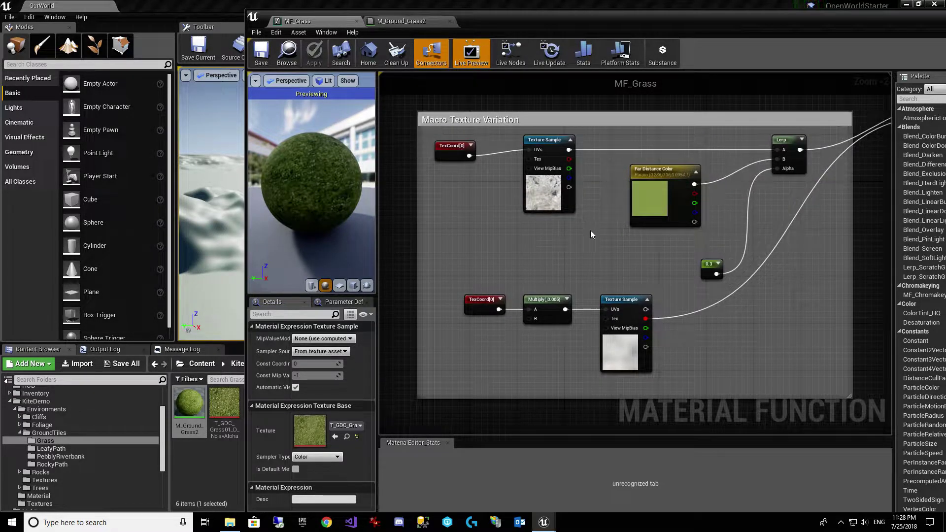
scroll(613, 255, down, 4)
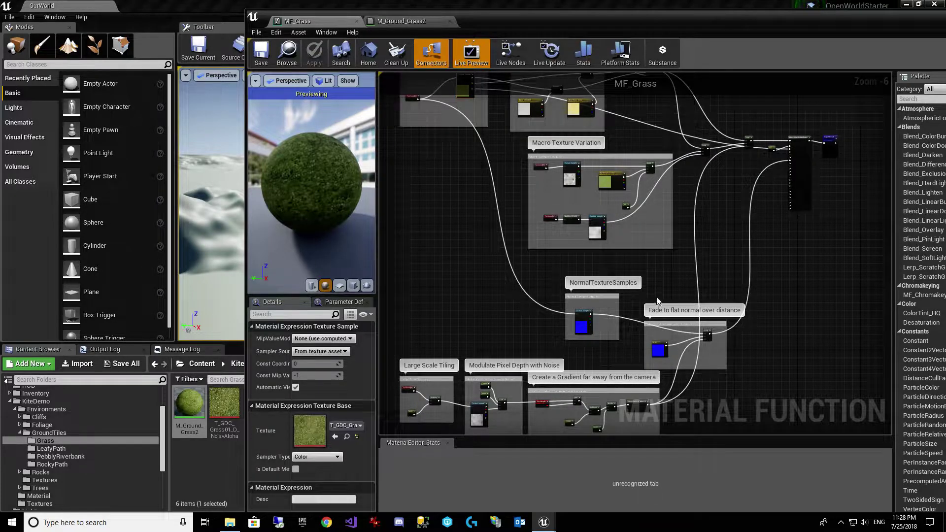
scroll(658, 302, up, 4)
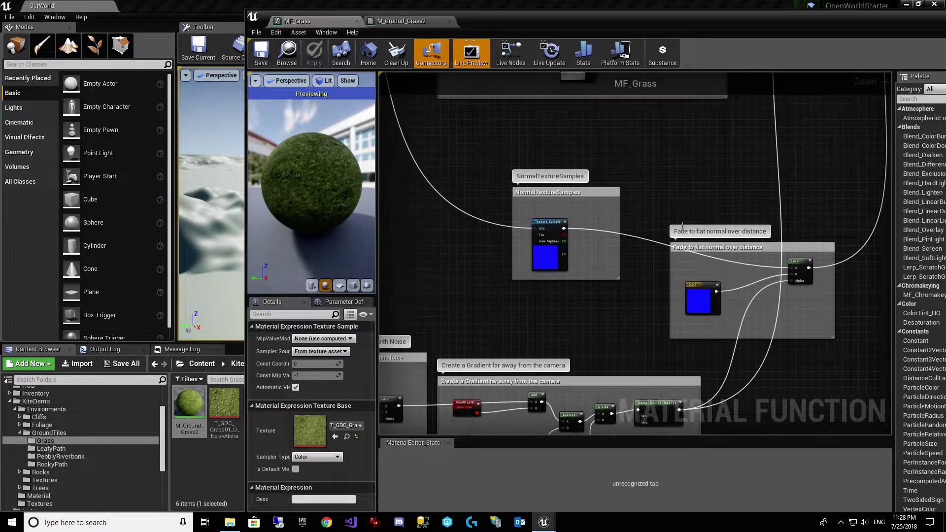
scroll(683, 225, down, 4)
scroll(549, 248, up, 1)
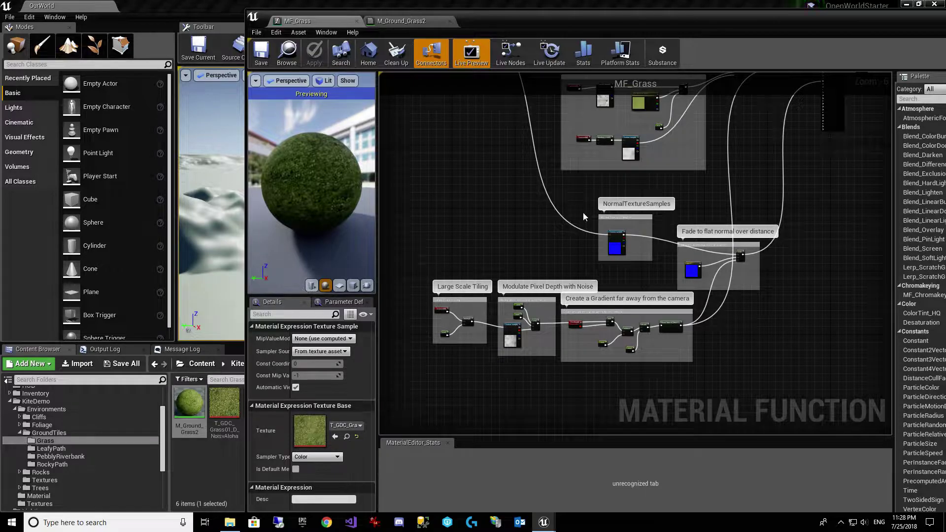
right_drag(645, 172, 607, 293)
right_drag(655, 261, 658, 291)
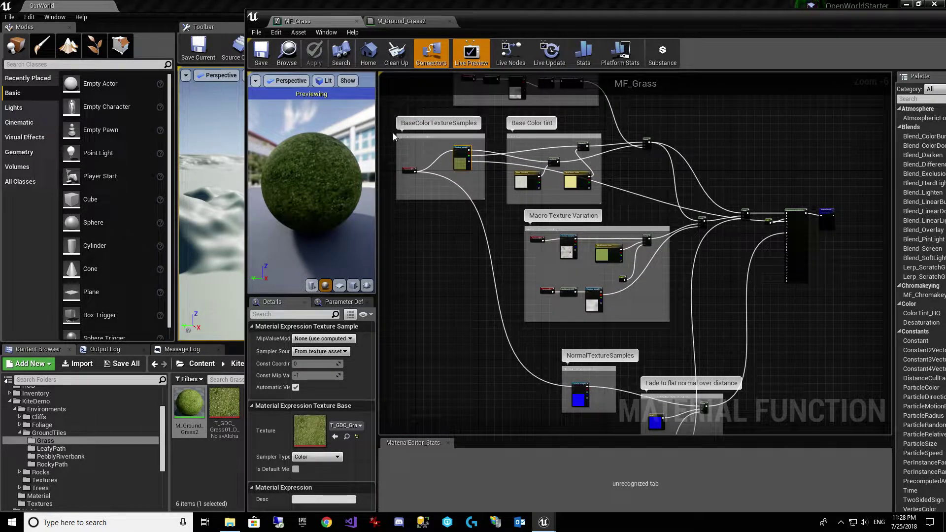
Close the M_Ground_Grass2 material and minimize the material editor window holding MF_Grass
click(432, 23)
click(449, 22)
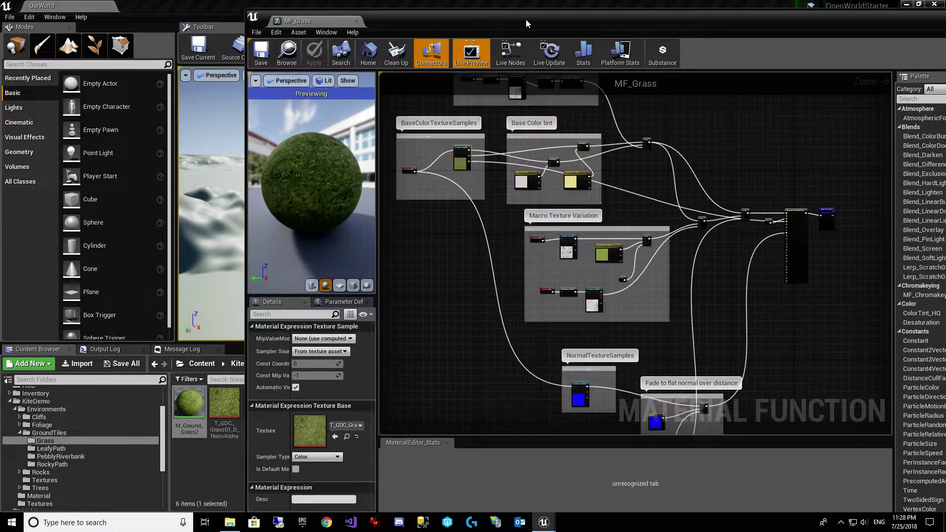
drag(526, 20, 386, 23)
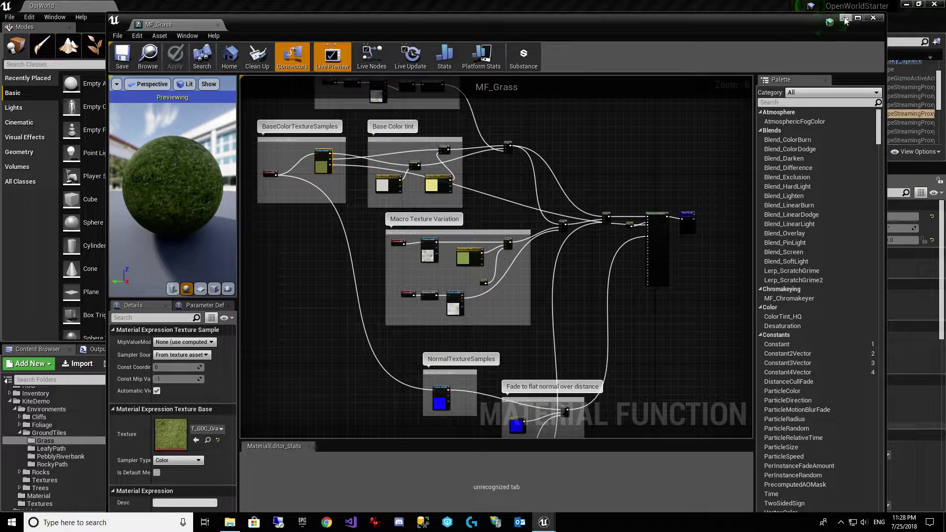
click(846, 18)
Open the M_Landscape material from the Materials content folder
scroll(76, 471, down, 3)
click(63, 473)
right_click(331, 407)
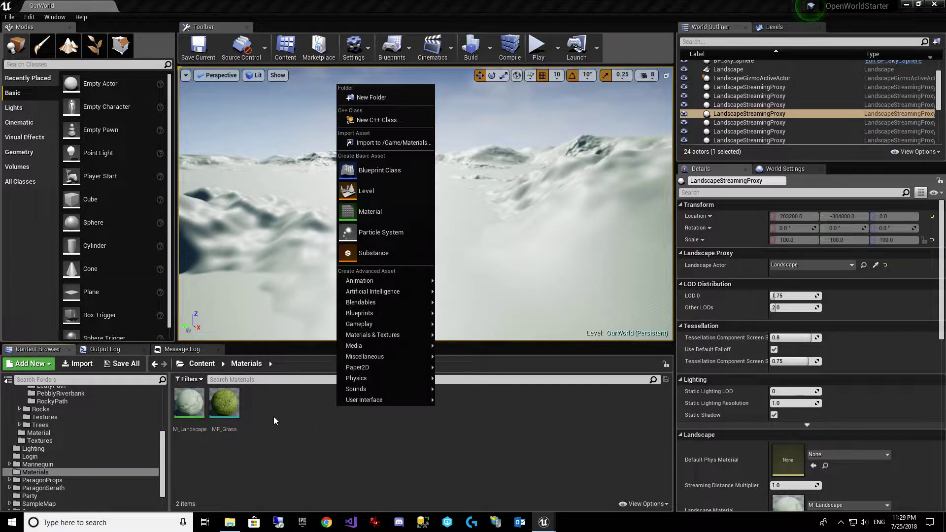
click(196, 429)
double_click(197, 430)
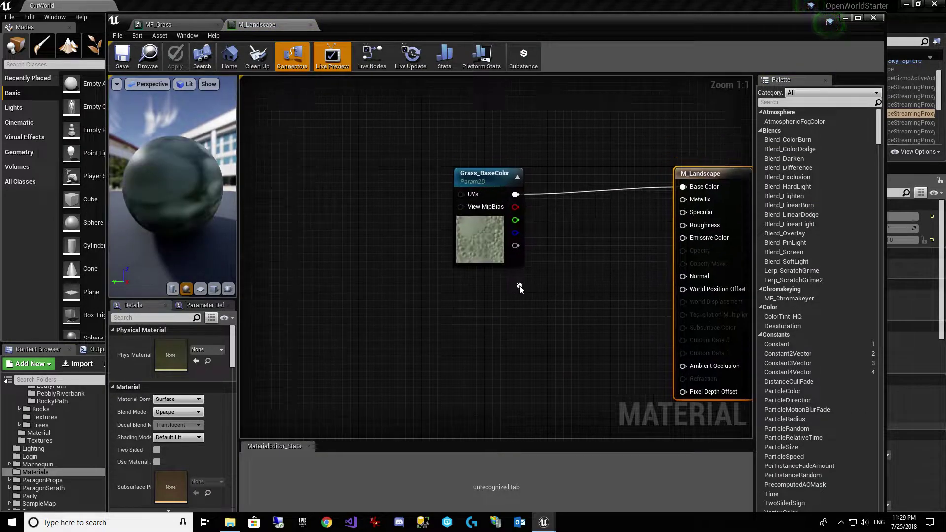
Delete the Grass_BaseColor texture parameter from M_Landscape and add a BreakMaterialAttributes node
click(487, 179)
key(Delete)
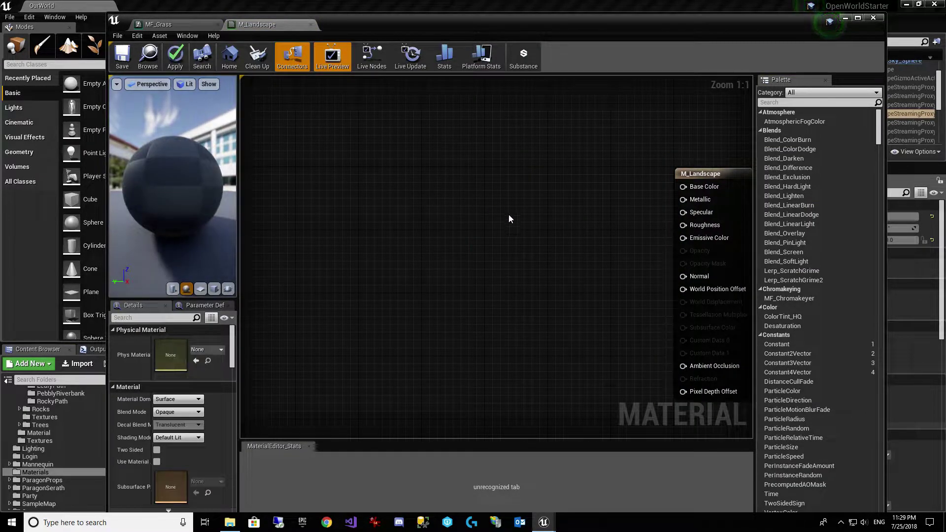
scroll(509, 217, down, 3)
right_click(501, 183)
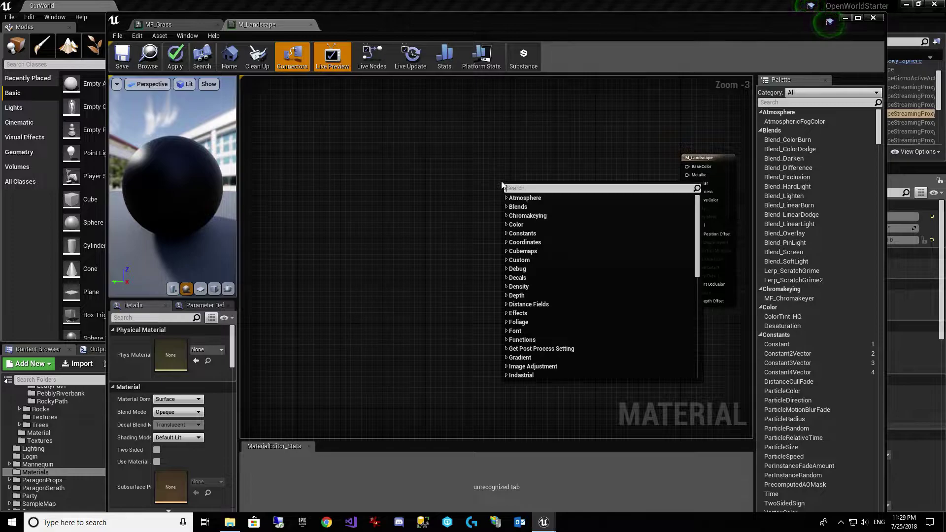
text(Break)
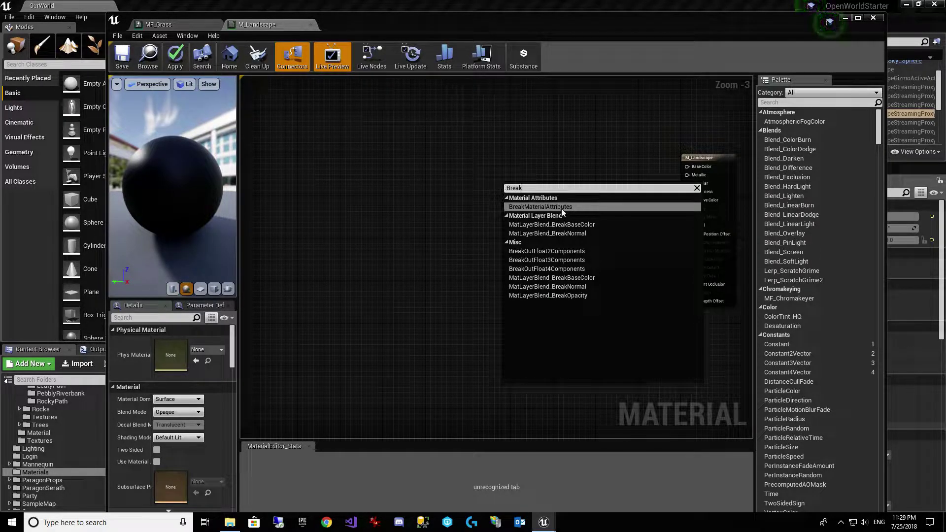
click(556, 207)
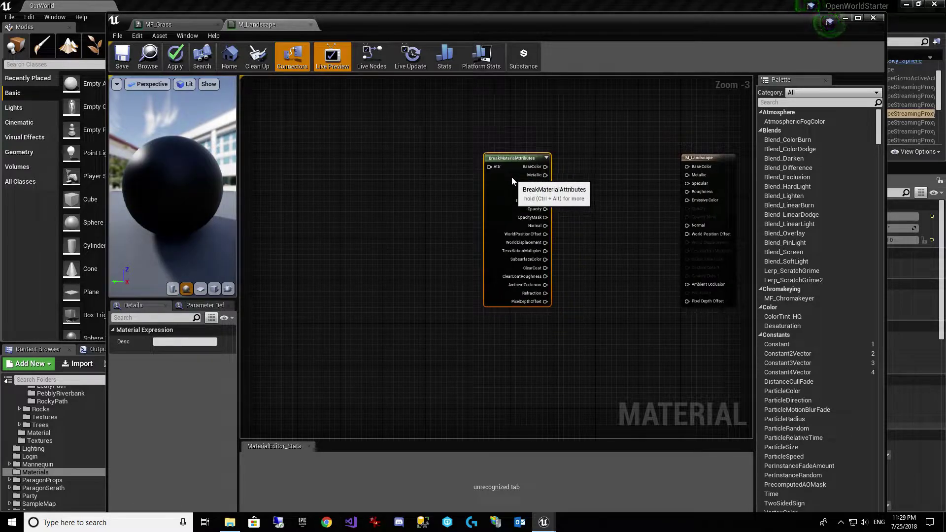
Connect BaseColor, Metallic, Specular, Roughness and EmissiveColor from BreakMaterialAttributes to the matching M_Landscape inputs
scroll(573, 211, up, 3)
right_drag(573, 211, 471, 216)
drag(428, 151, 655, 148)
drag(459, 168, 428, 201)
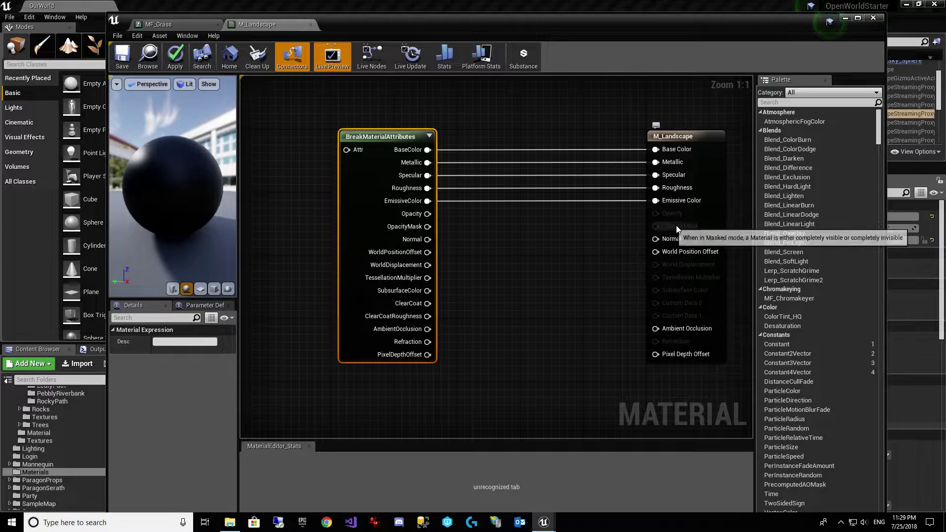
Set the M_Landscape material's Blend Mode to Masked
click(707, 185)
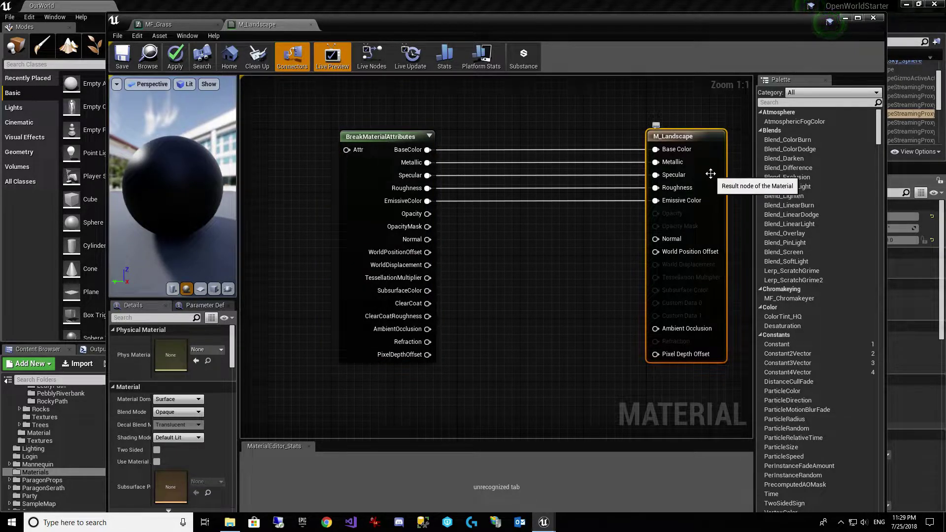
click(176, 413)
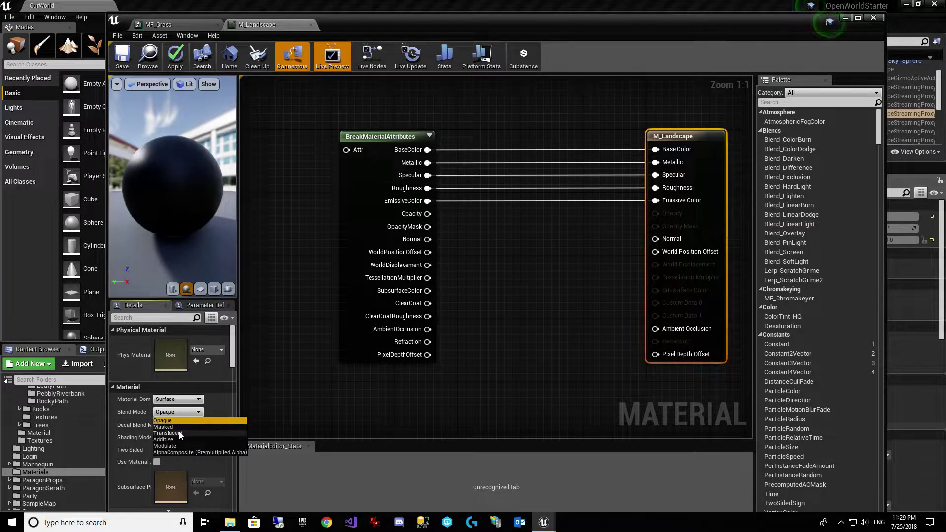
click(177, 426)
Add a Landscape Visibility Mask node above the other nodes and connect it to M_Landscape's Opacity Mask
right_drag(571, 318, 516, 397)
right_drag(568, 319, 538, 384)
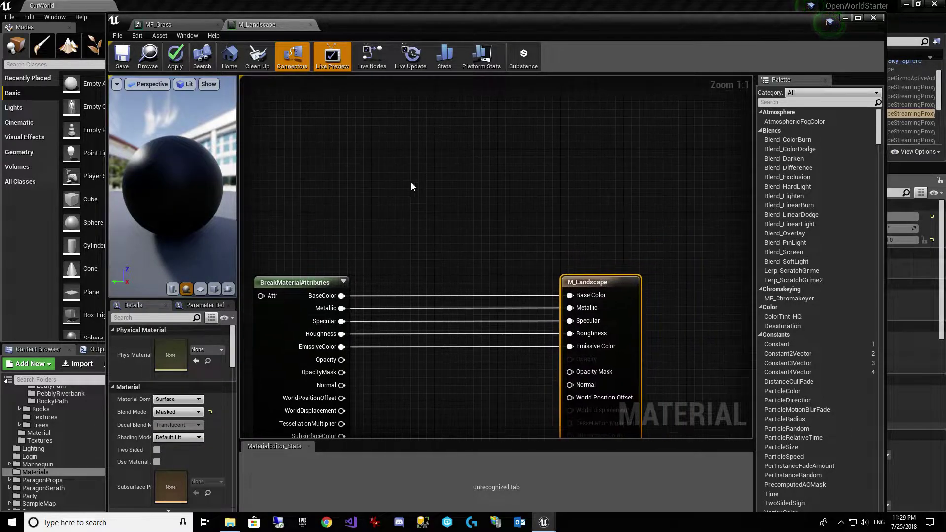
right_drag(411, 182, 398, 189)
right_click(398, 189)
text(landscape)
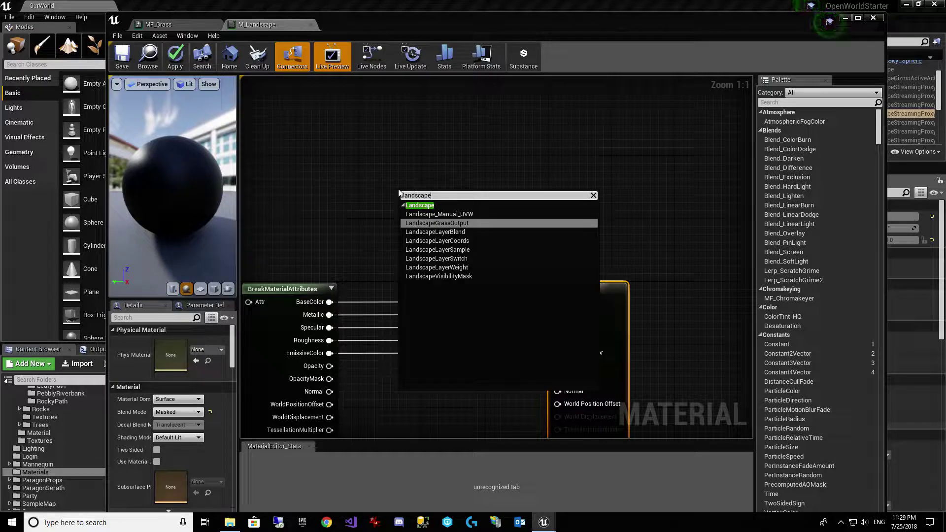
click(457, 277)
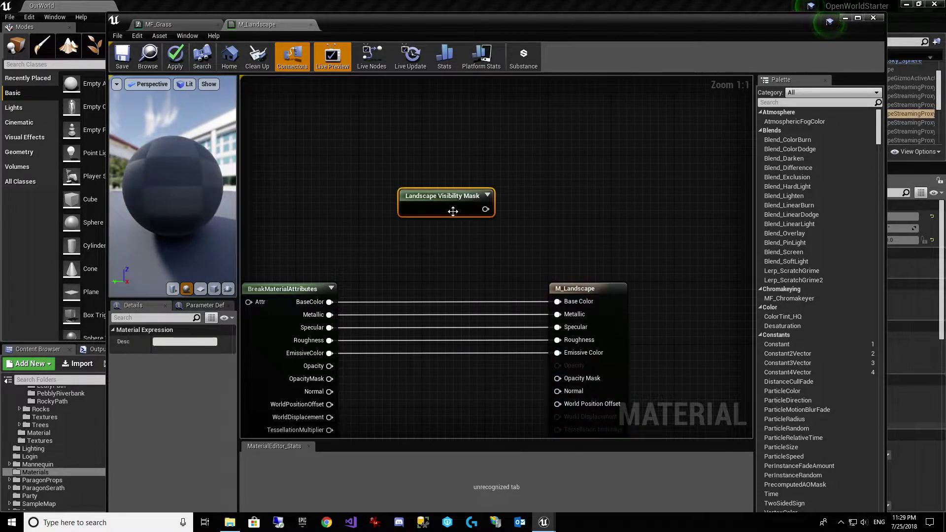
drag(471, 215, 552, 381)
right_drag(458, 389, 522, 257)
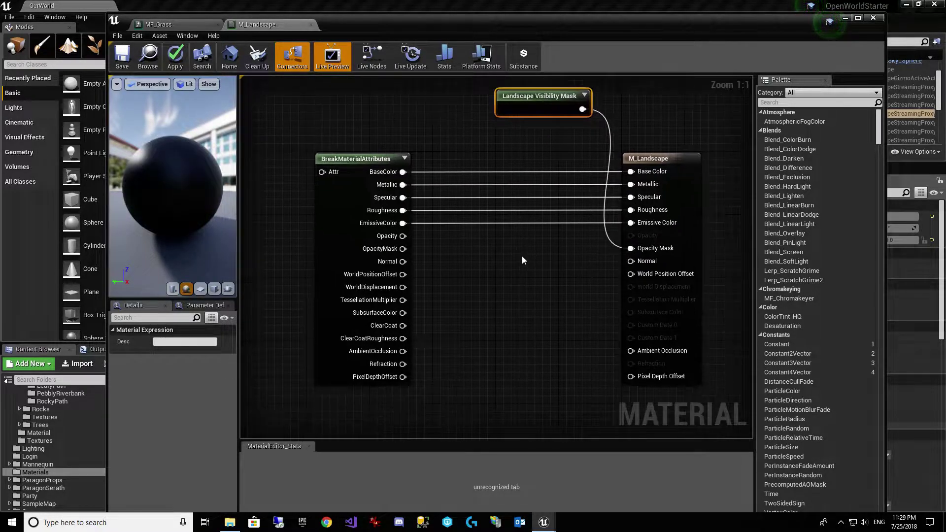
Route the Normal output of BreakMaterialAttributes through a new TransformNormals_Tangent_to_Vertex node into M_Landscape's Normal input
drag(407, 261, 464, 292)
text(tangent)
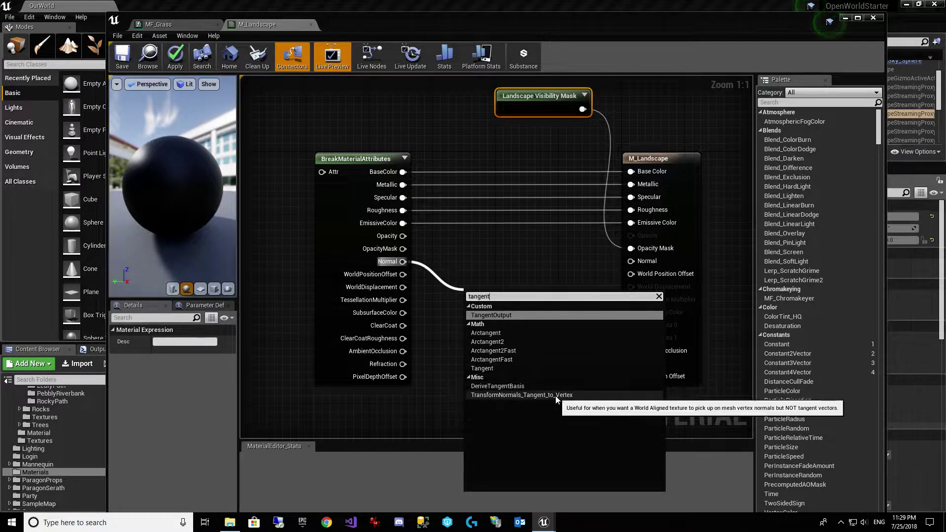
click(551, 395)
drag(538, 304, 631, 261)
right_drag(488, 354, 538, 291)
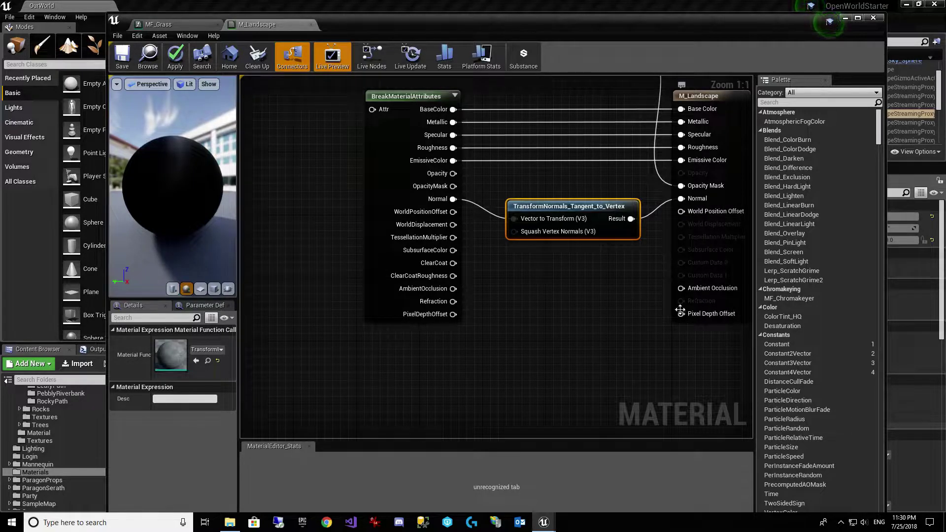
Add the MF_Grass material function to the M_Landscape graph ahead of the BreakMaterialAttributes node
right_drag(533, 283, 625, 281)
right_drag(348, 231, 564, 286)
scroll(560, 251, down, 2)
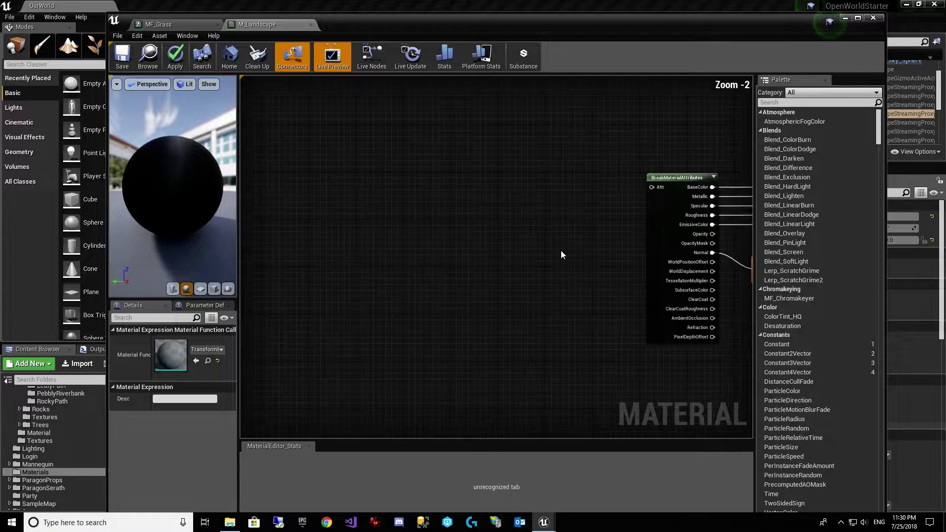
right_click(393, 165)
click(515, 112)
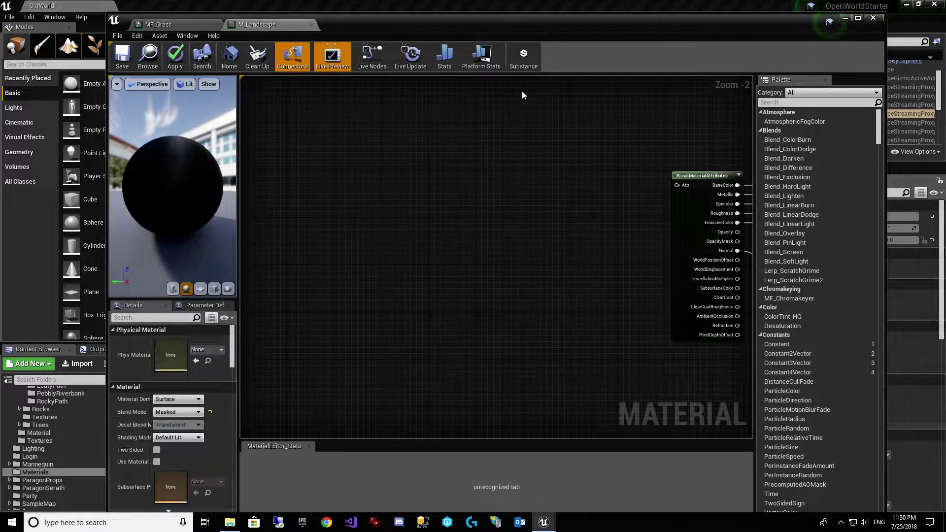
drag(557, 33, 703, 35)
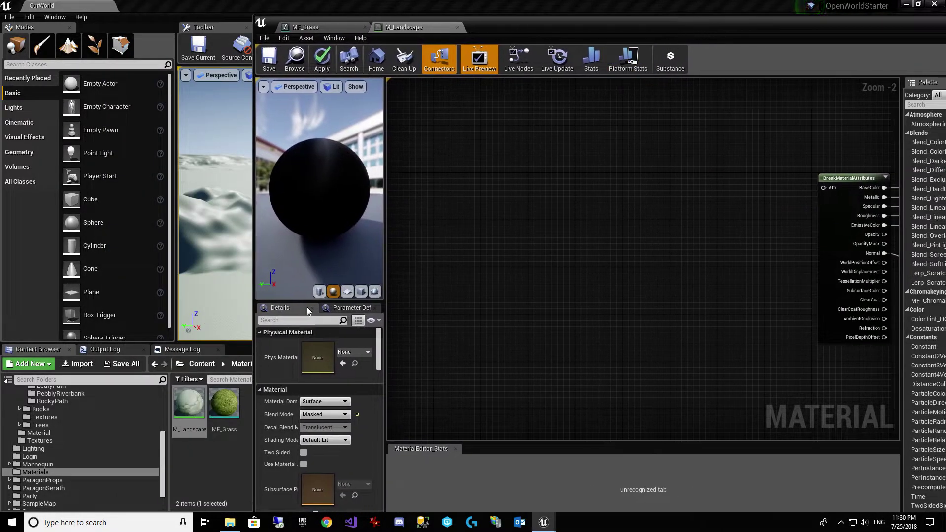
drag(231, 407, 684, 182)
right_drag(701, 230, 626, 226)
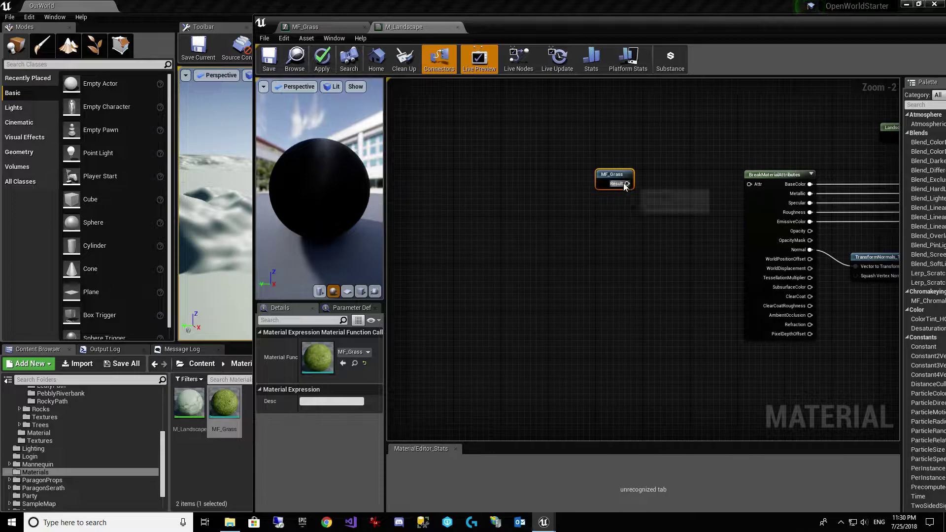
Connect MF_Grass's Result to the Attr input of BreakMaterialAttributes, save M_Landscape and return to the level
drag(627, 184, 629, 186)
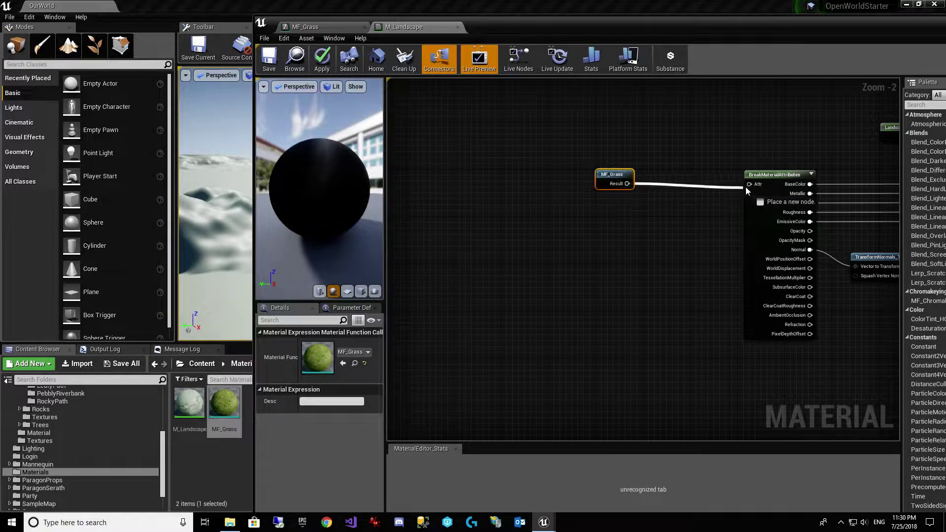
drag(752, 184, 752, 185)
drag(607, 188, 636, 189)
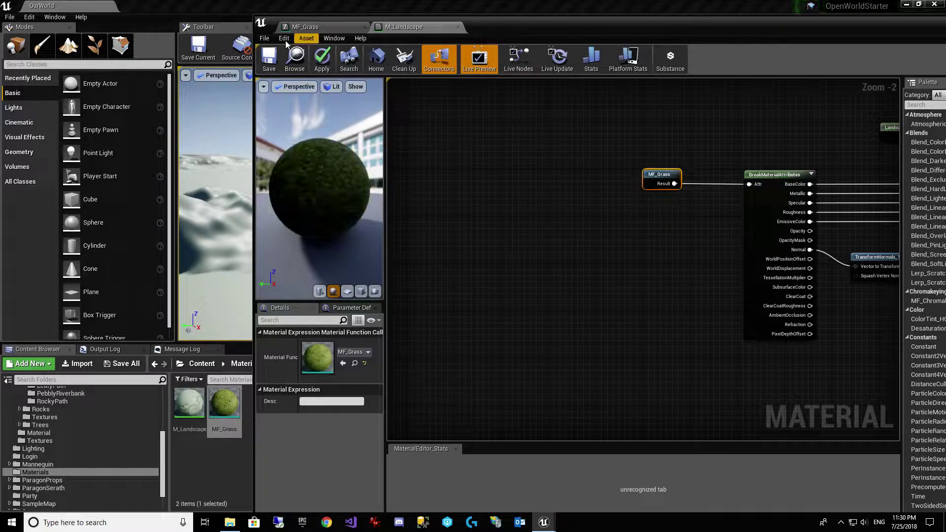
click(272, 68)
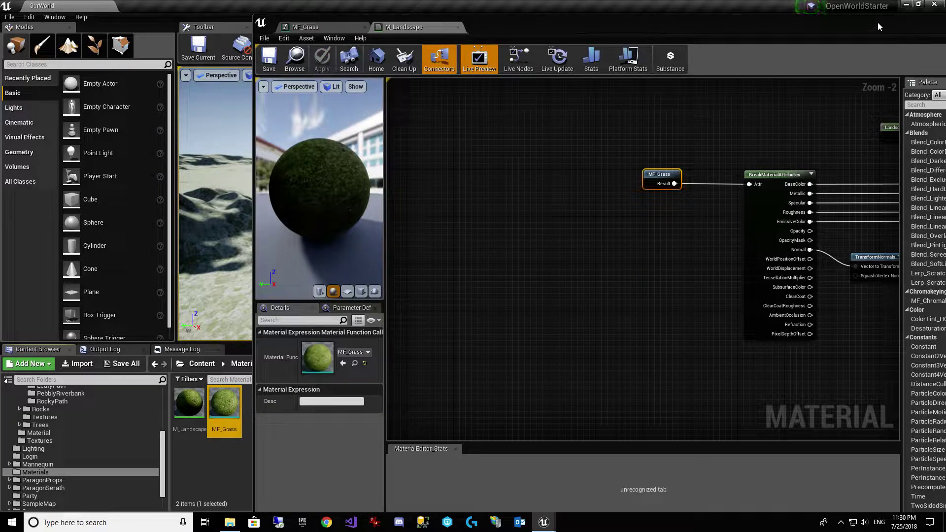
drag(644, 21, 310, 41)
click(822, 32)
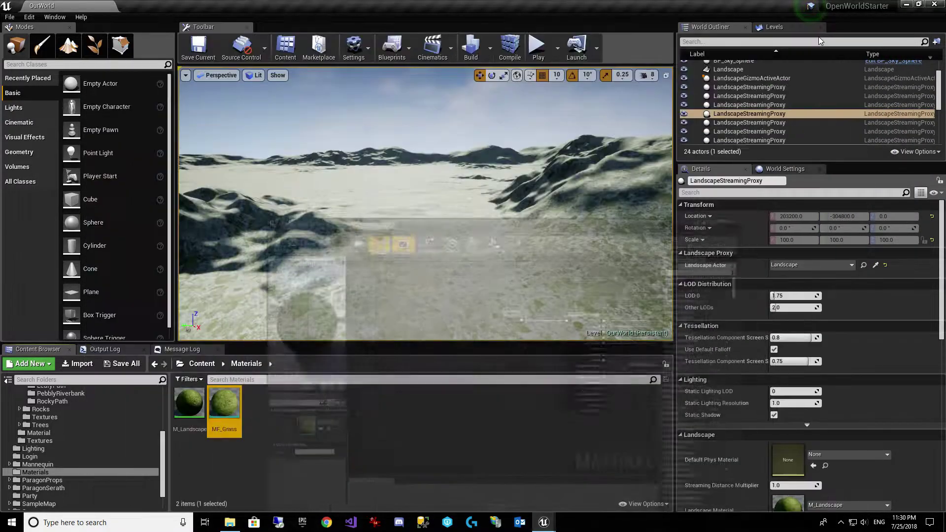
Select the Landscape actor and look over how the grass material covers the terrain in the viewport
right_drag(549, 143, 517, 128)
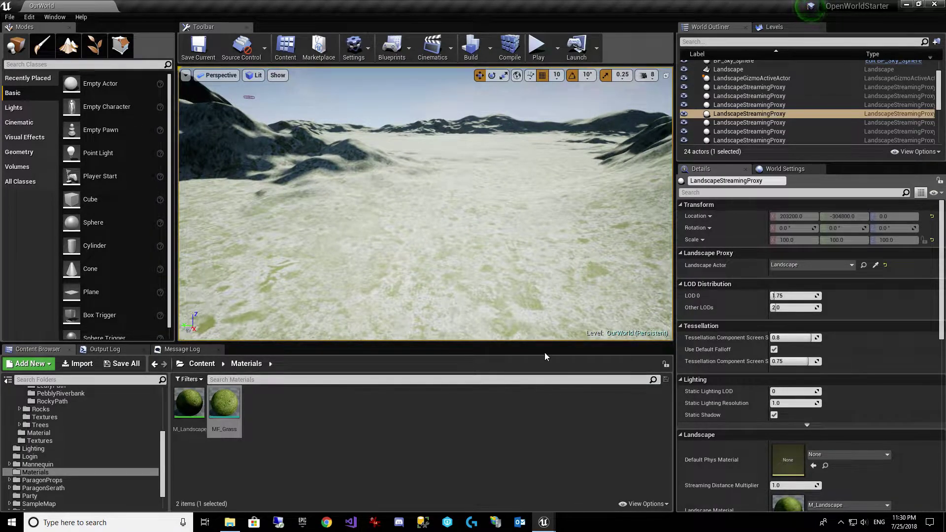
scroll(755, 126, up, 3)
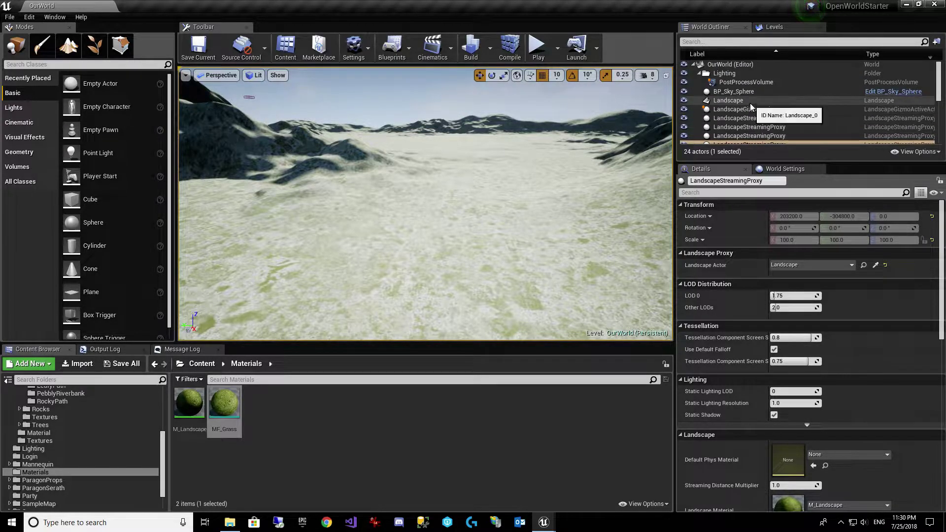
click(743, 102)
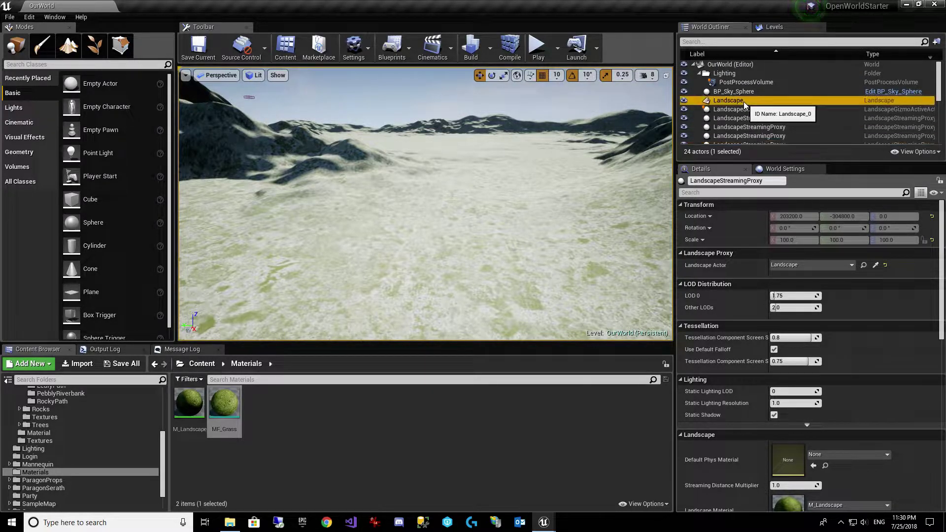
right_drag(537, 179, 369, 165)
right_drag(542, 144, 660, 144)
right_drag(595, 143, 567, 192)
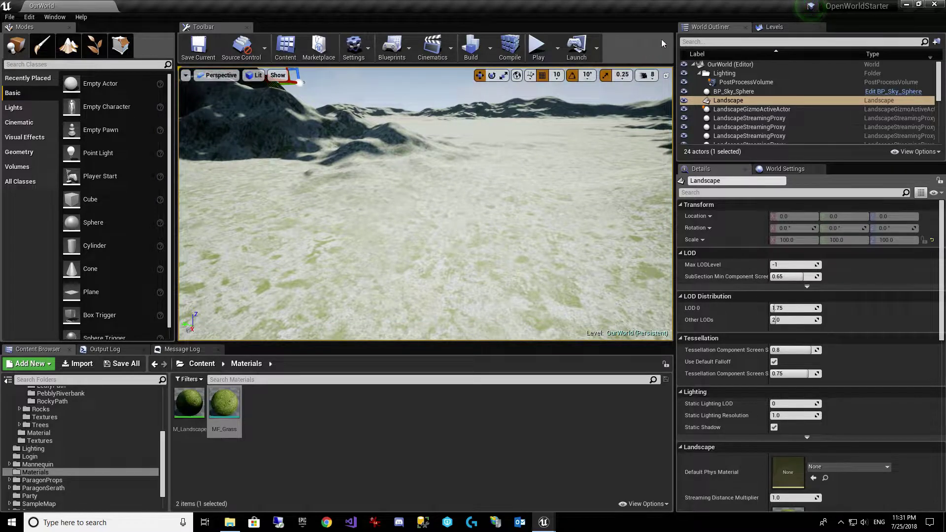
Examine the Landscape Material assigned to the Landscape actor and to several LandscapeStreamingProxy actors
click(774, 27)
click(713, 42)
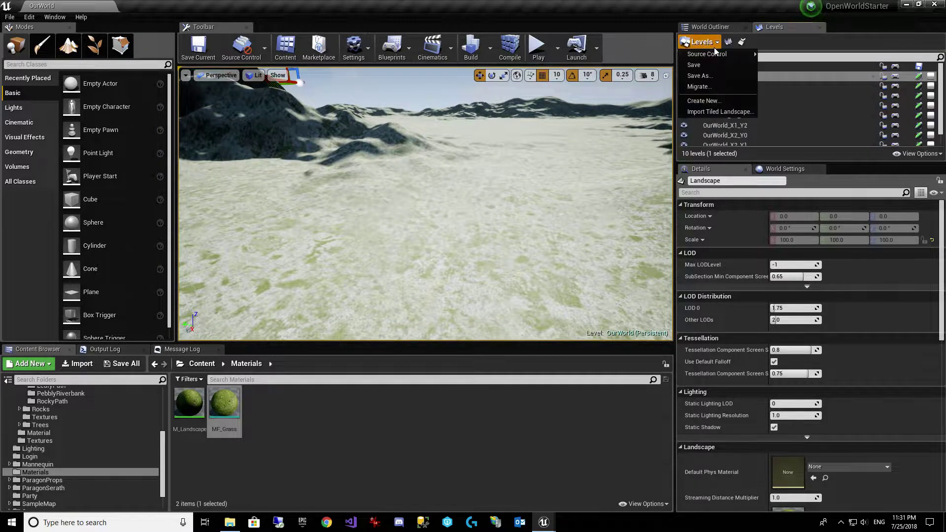
click(732, 29)
scroll(805, 325, down, 5)
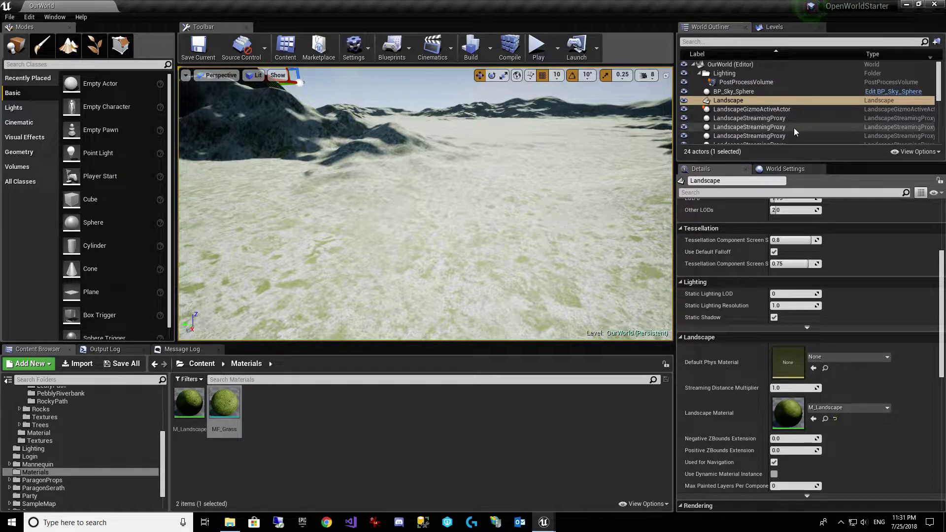
mouse_move(191, 420)
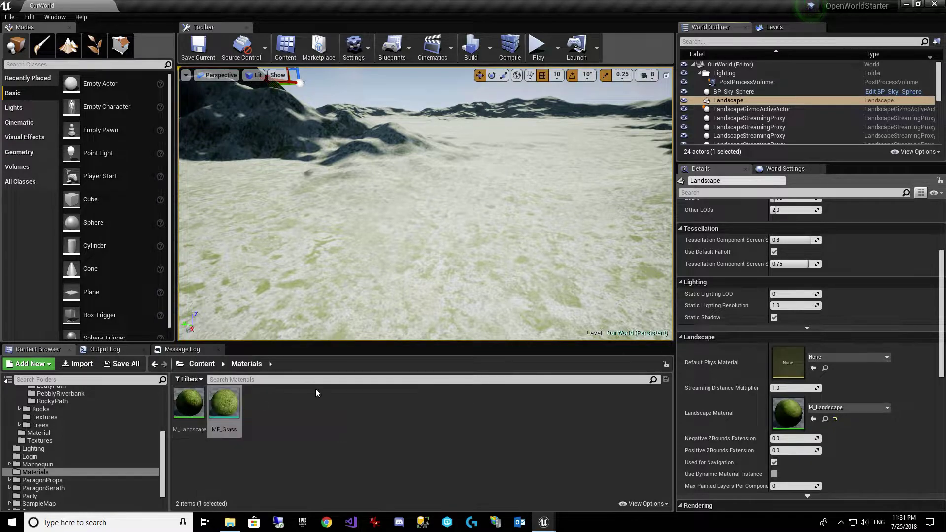
scroll(796, 122, down, 1)
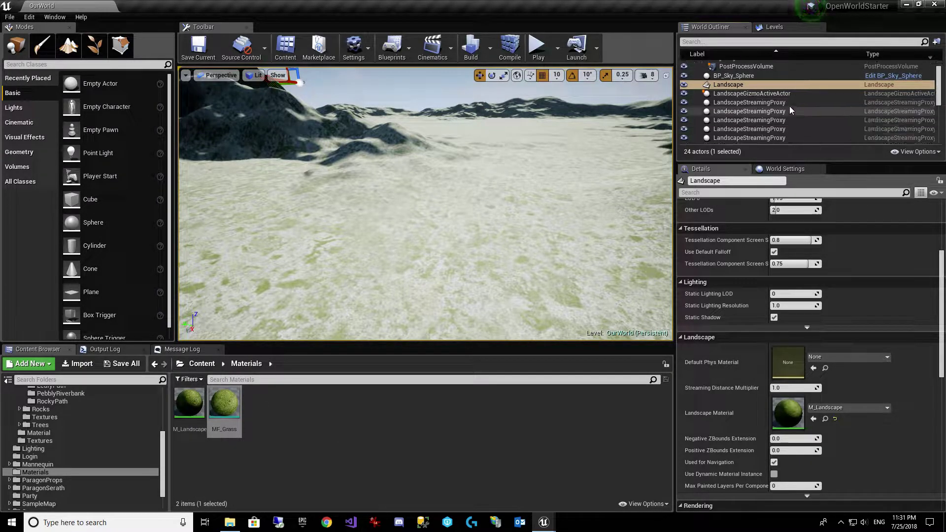
click(787, 103)
scroll(791, 115, down, 2)
click(793, 81)
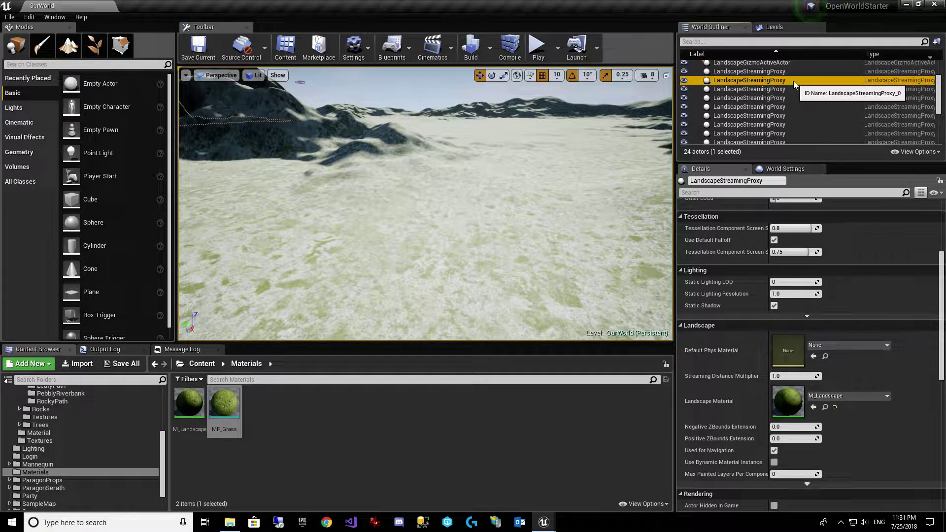
click(784, 98)
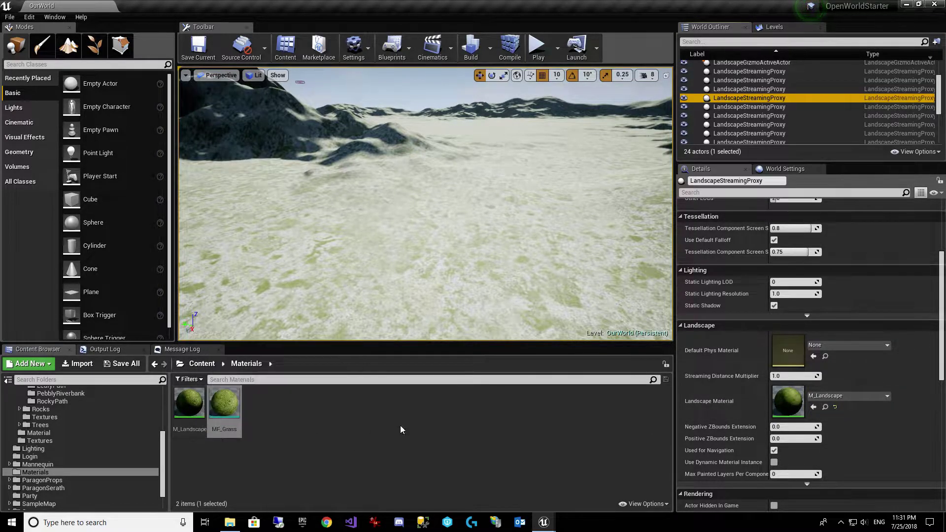
Select the Landscape actor and create a material instance of M_Landscape named MI_Landscape
scroll(777, 113, up, 2)
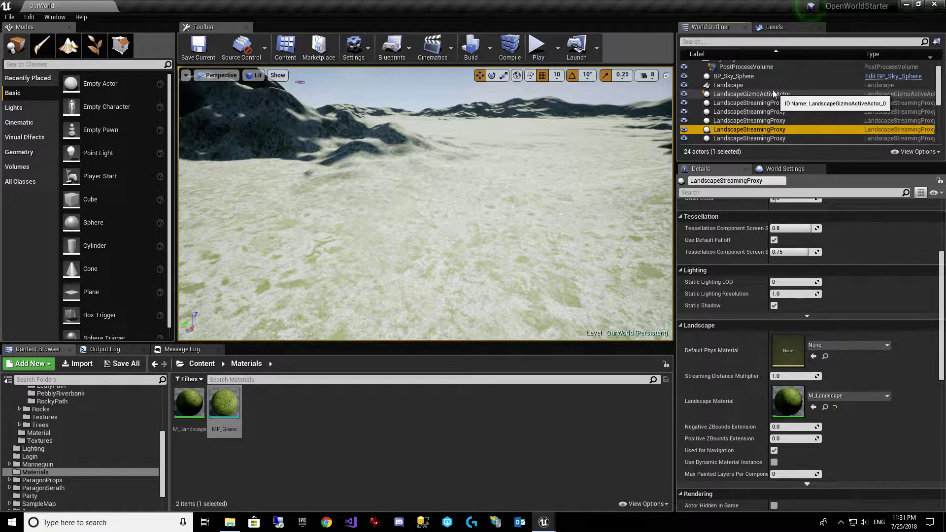
click(769, 86)
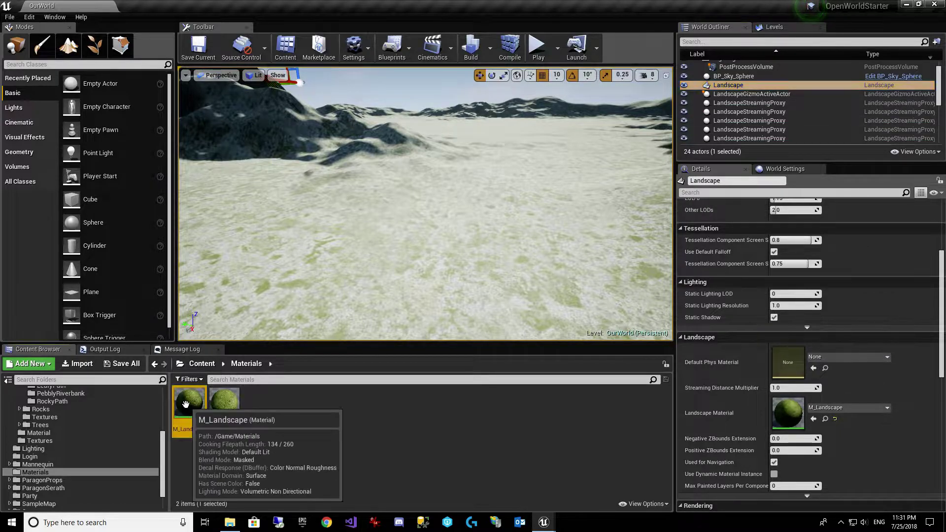
right_click(191, 416)
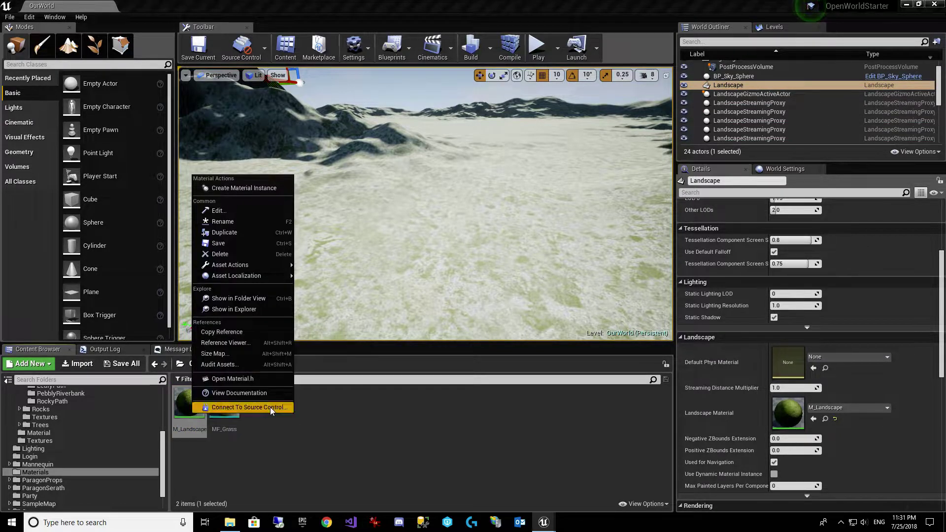
click(285, 188)
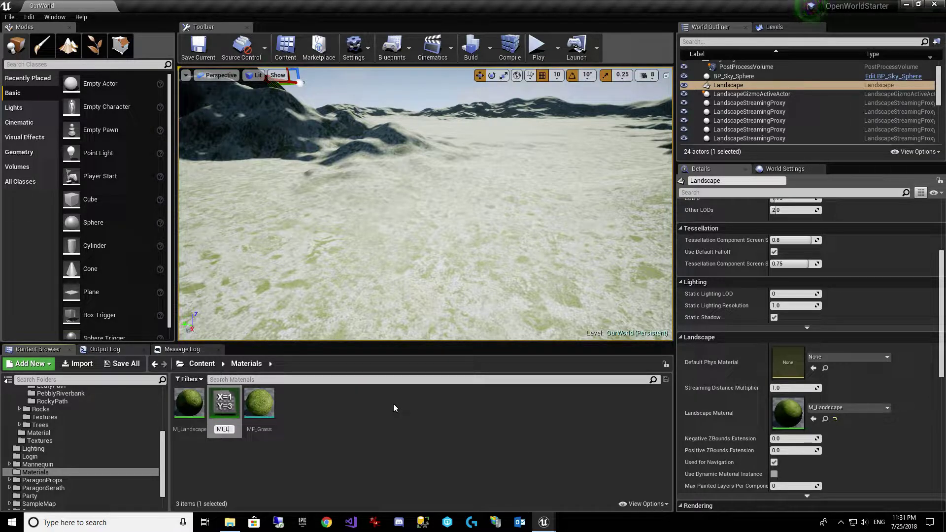
text(MI_Landscape)
key(Return)
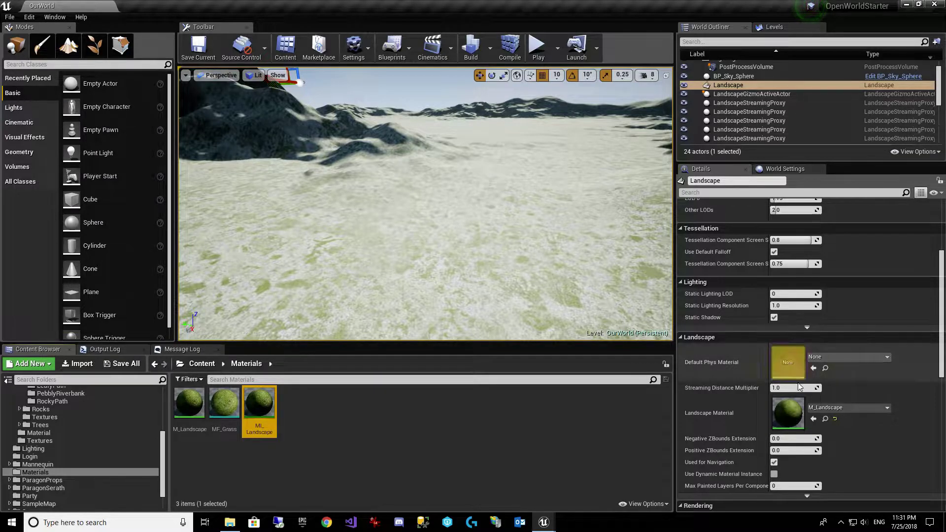
Assign MI_Landscape as the Landscape Material of the Landscape actor and the first four LandscapeStreamingProxy actors
drag(265, 408, 792, 412)
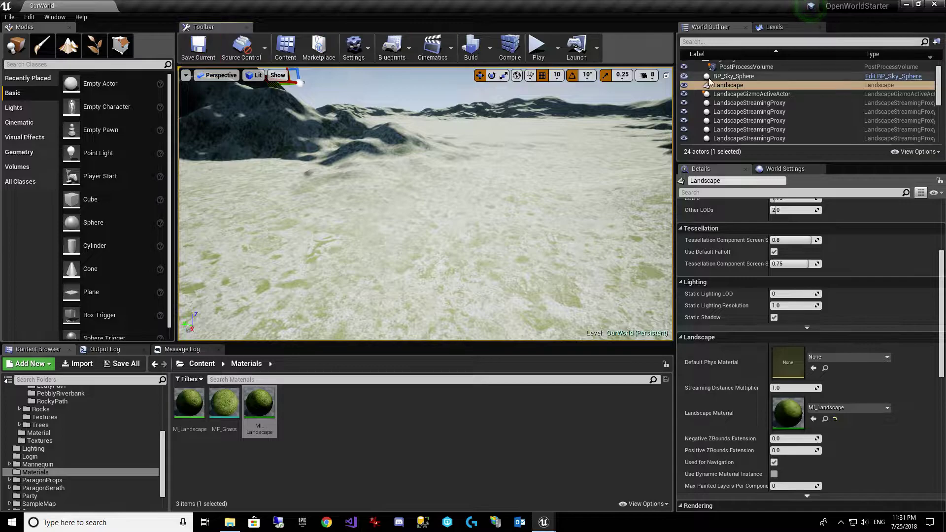
click(741, 103)
drag(273, 402, 788, 402)
click(753, 110)
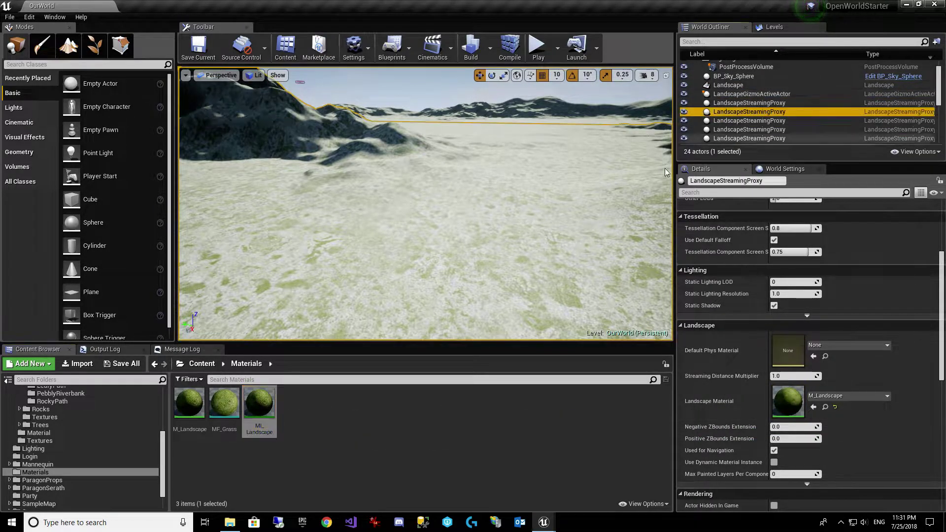
drag(259, 402, 790, 396)
click(748, 120)
drag(259, 410, 791, 398)
click(750, 130)
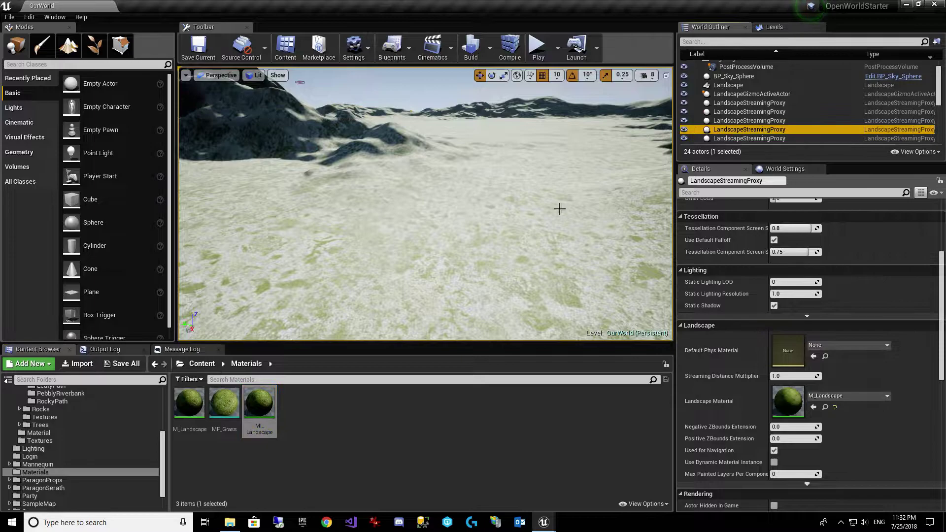
drag(260, 411, 788, 400)
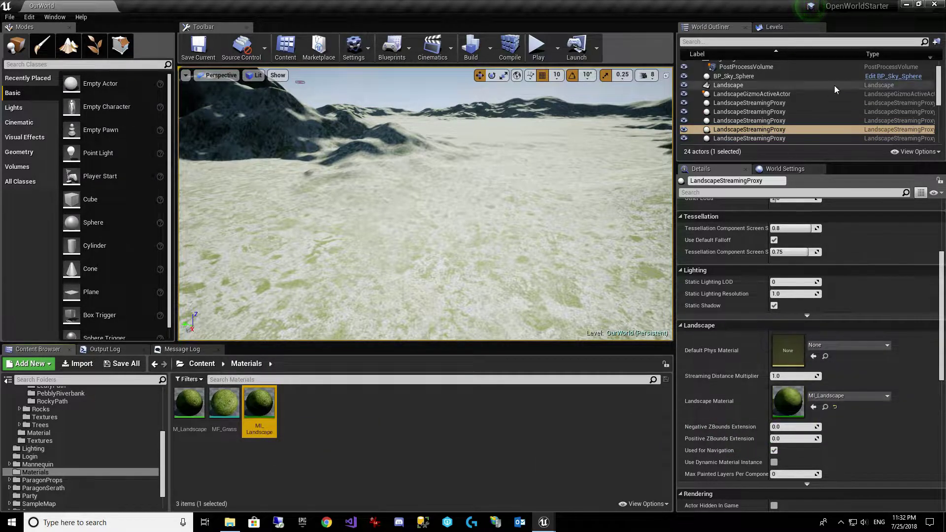
Assign MI_Landscape as the Landscape Material of the remaining five LandscapeStreamingProxy actors and save the current level
scroll(791, 105, down, 2)
click(791, 106)
drag(260, 404, 791, 400)
click(782, 115)
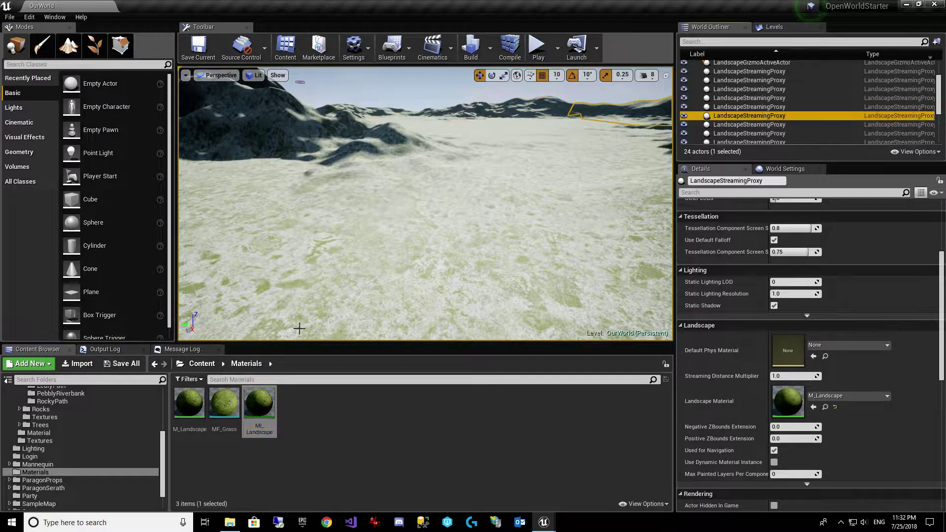
drag(259, 409, 783, 404)
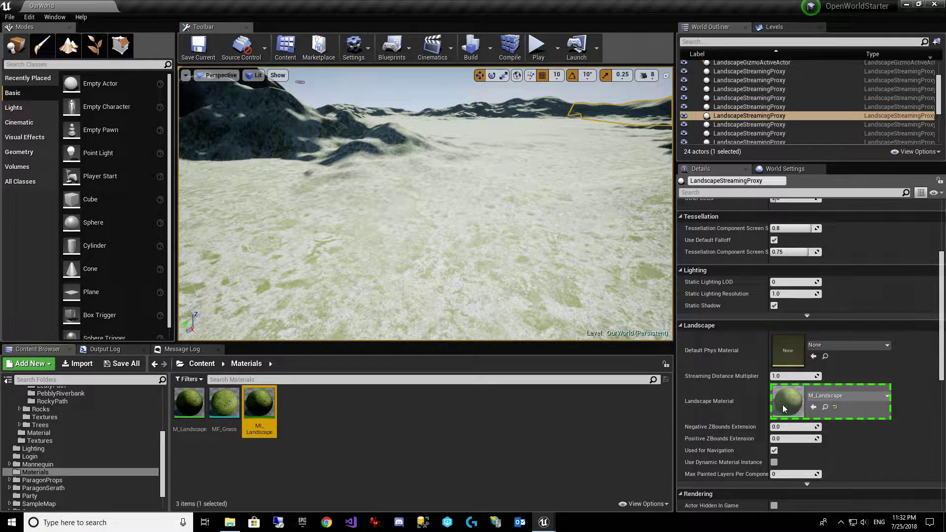
click(787, 124)
drag(262, 409, 788, 408)
click(758, 133)
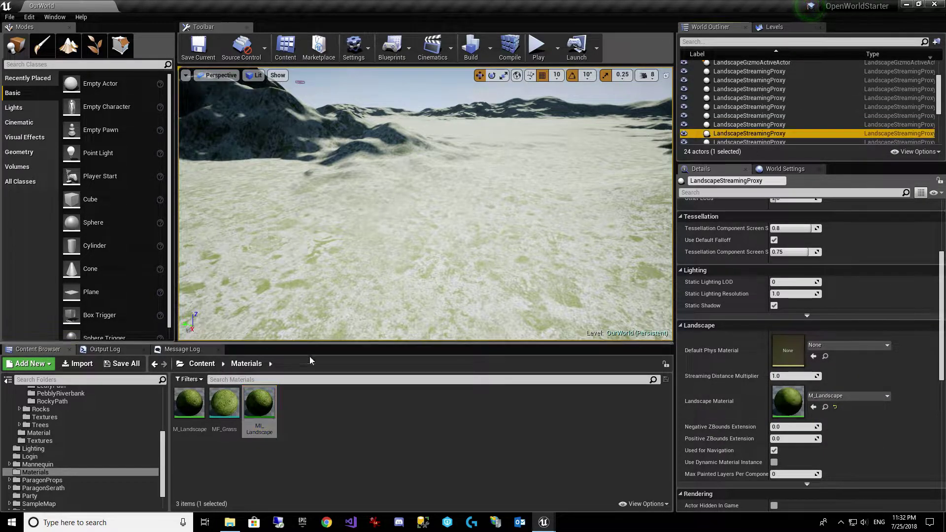
drag(259, 409, 788, 409)
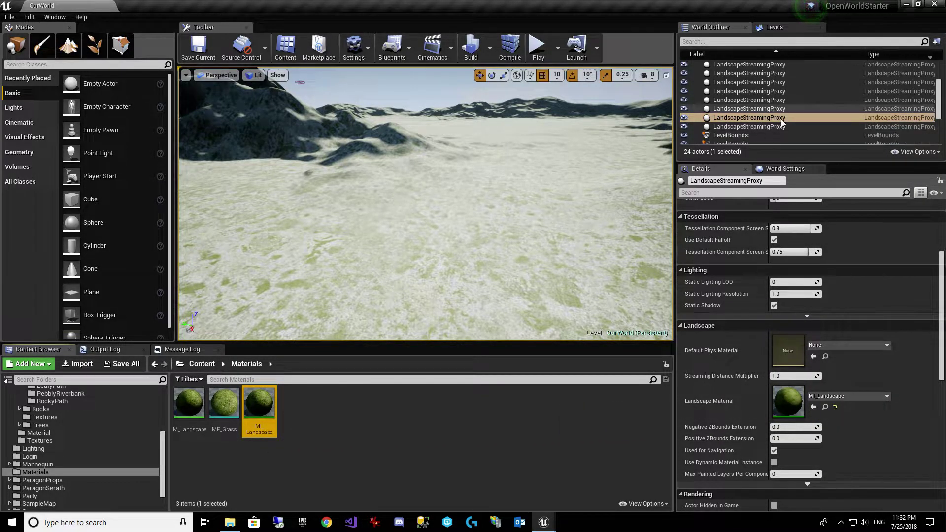
scroll(776, 110, down, 1)
click(776, 126)
drag(261, 403, 782, 399)
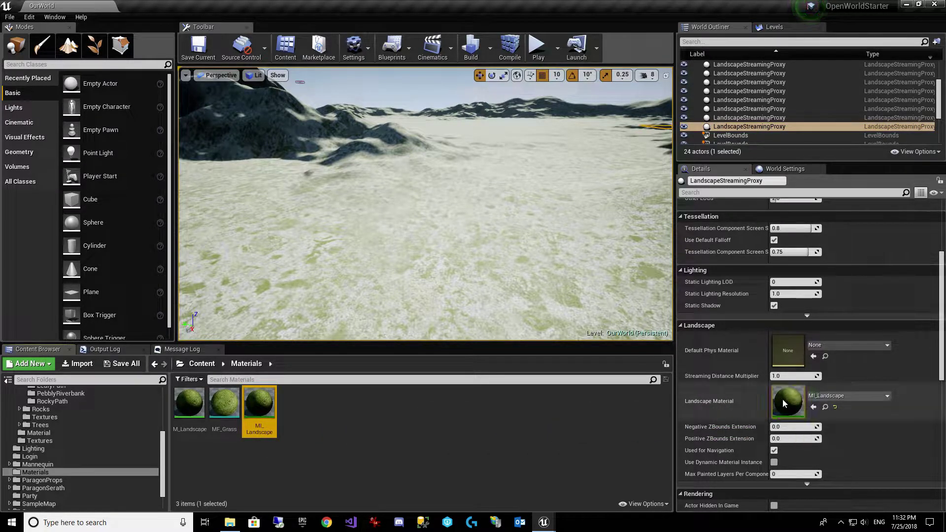
click(190, 50)
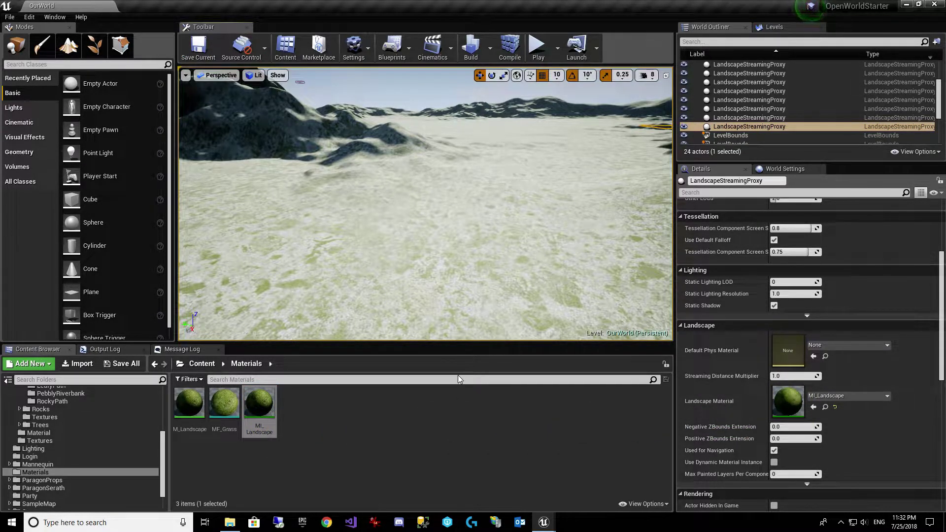
Move across the terrain in the viewport to examine the grass texture and its tiling up close
key(w)
mouse_move(517, 203)
right_down()
mouse_move(515, 225)
mouse_move(516, 202)
right_up()
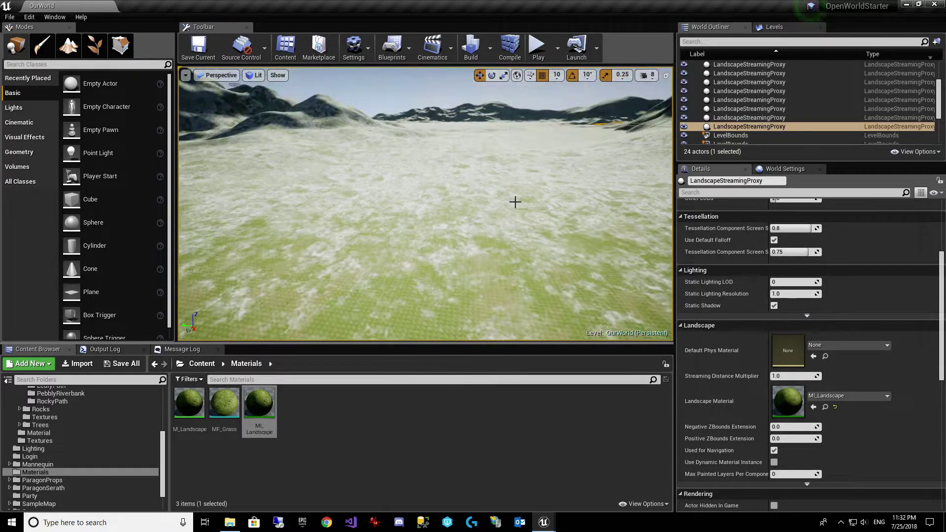
key(w)
mouse_move(478, 271)
right_down()
mouse_move(485, 286)
mouse_move(485, 279)
right_up()
key(s)
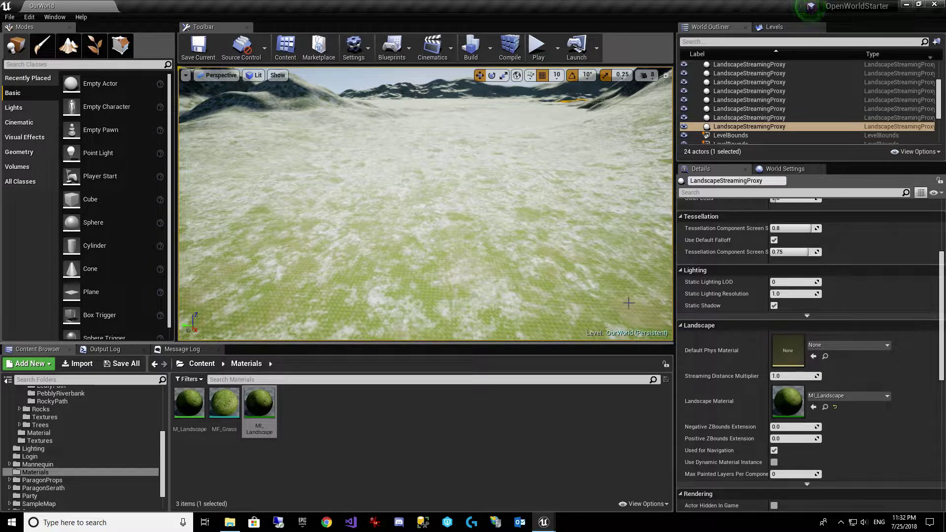
right_drag(391, 176, 388, 175)
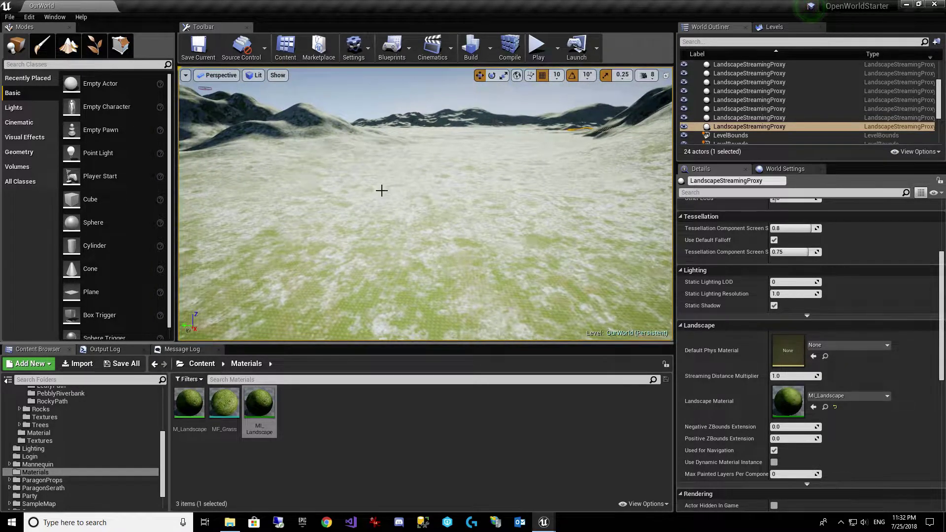
right_click(350, 410)
click(329, 411)
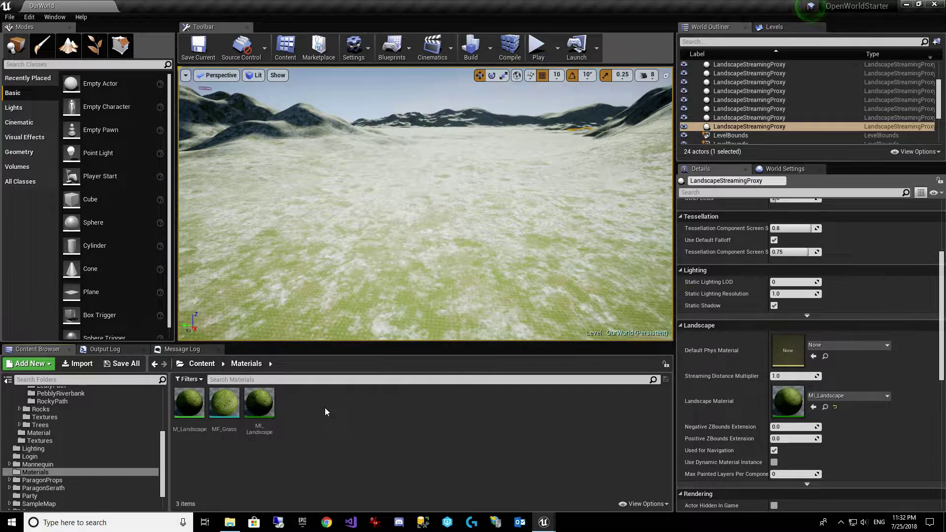
right_click(348, 401)
mouse_move(347, 400)
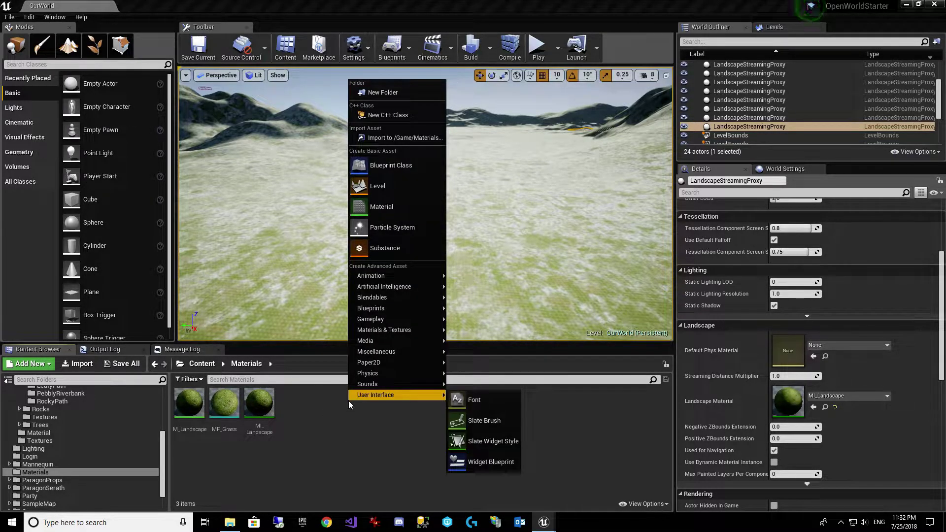
click(311, 406)
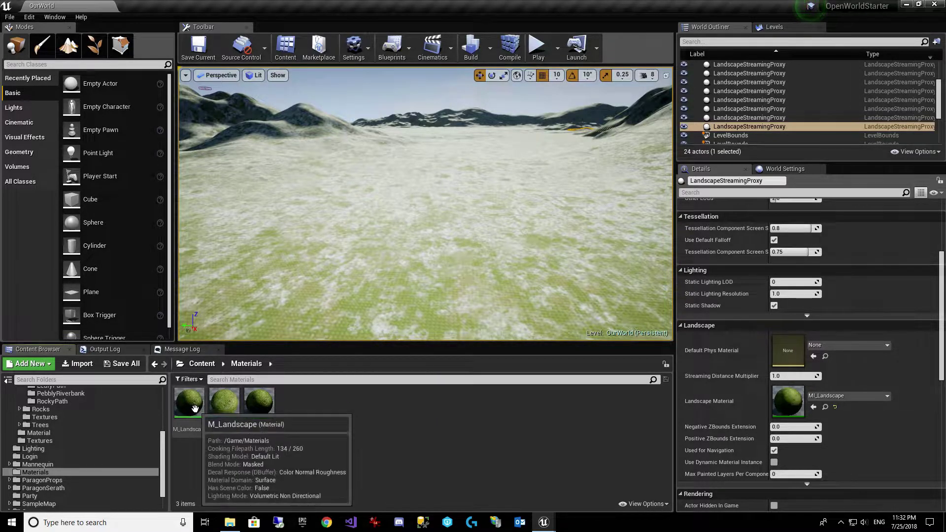
Create a Landscape Grass Type asset named ProceduralGrass in the Materials folder
right_click(331, 414)
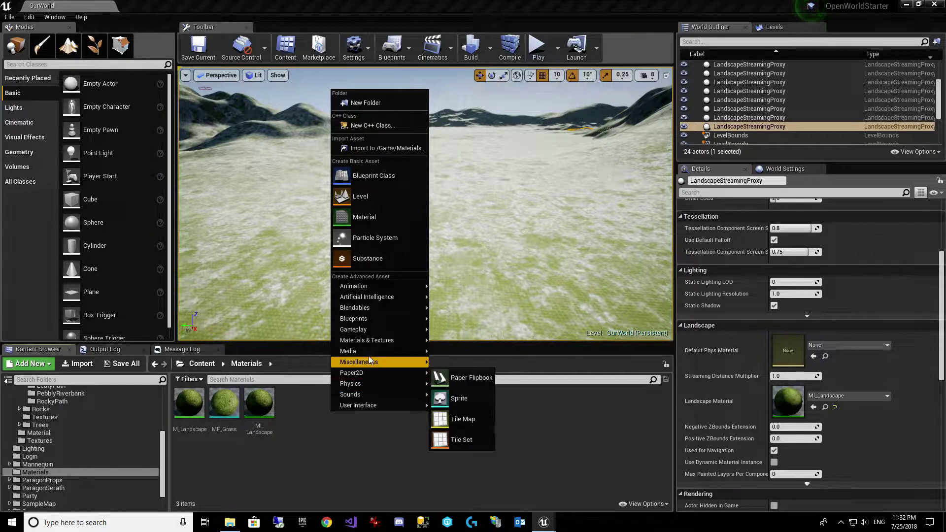
mouse_move(384, 362)
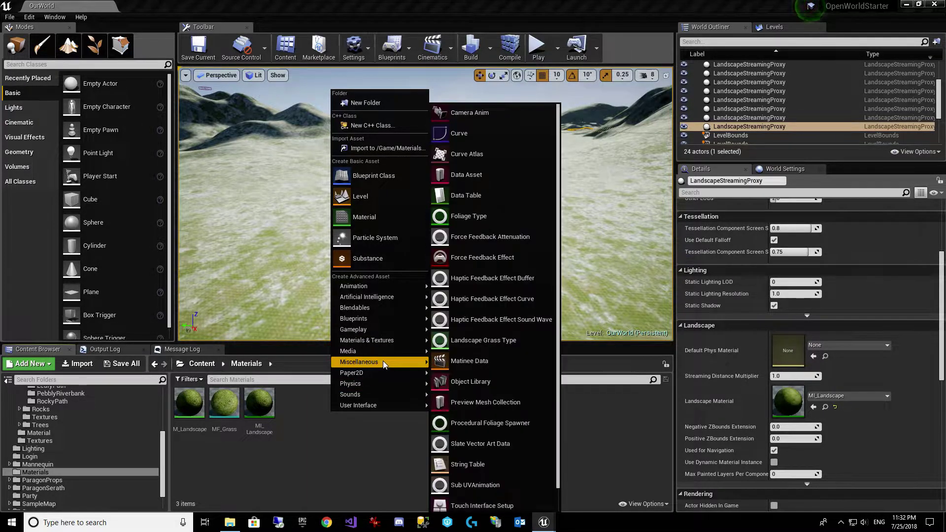
click(481, 344)
text(Pro)
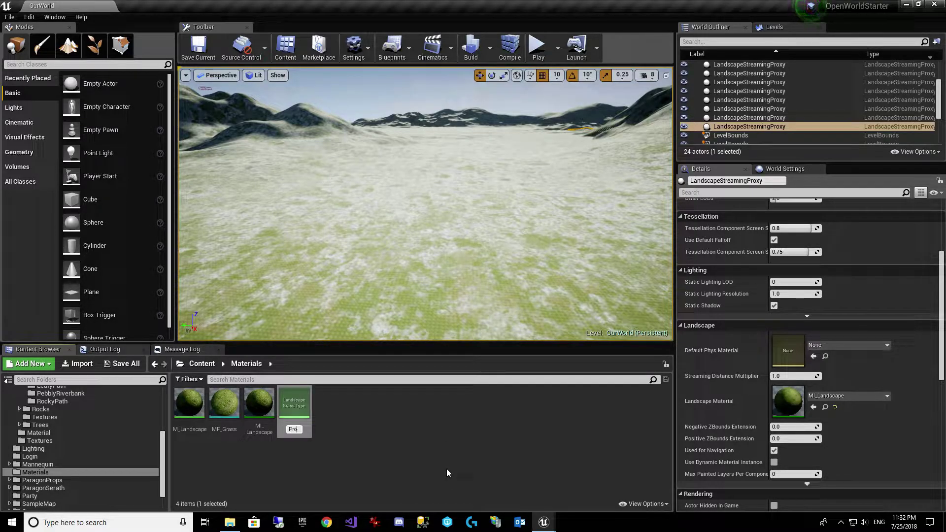
text(ceduralGrass)
key(Return)
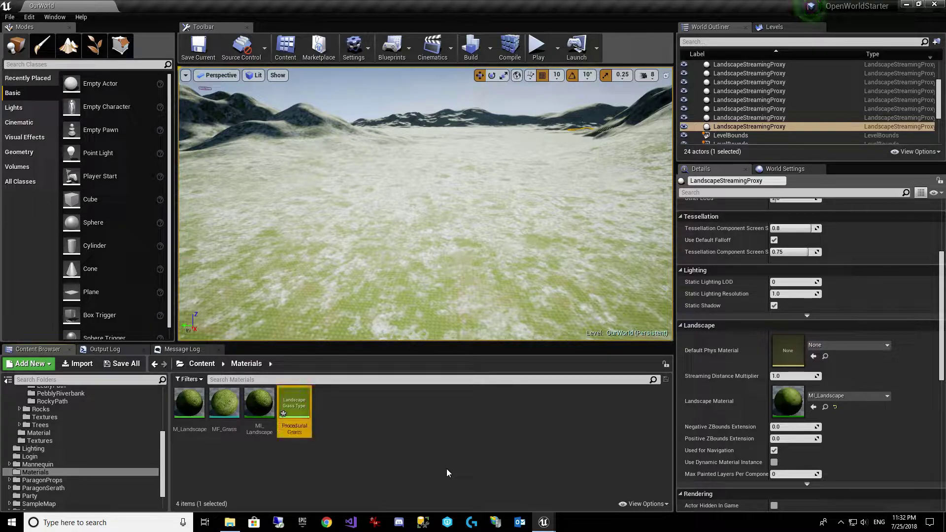
Open ProceduralGrass, add one grass variety and set its Grass Mesh to SM_FieldGrass_01
key(Return)
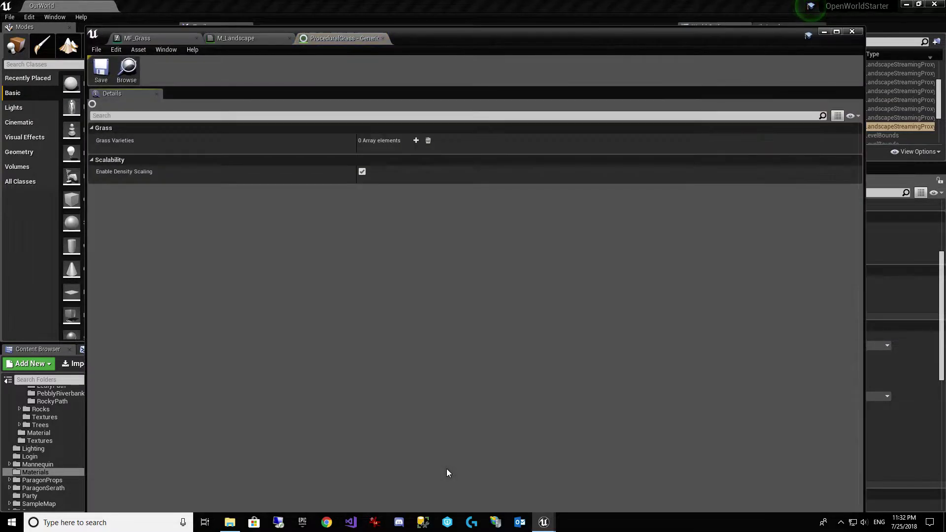
click(415, 140)
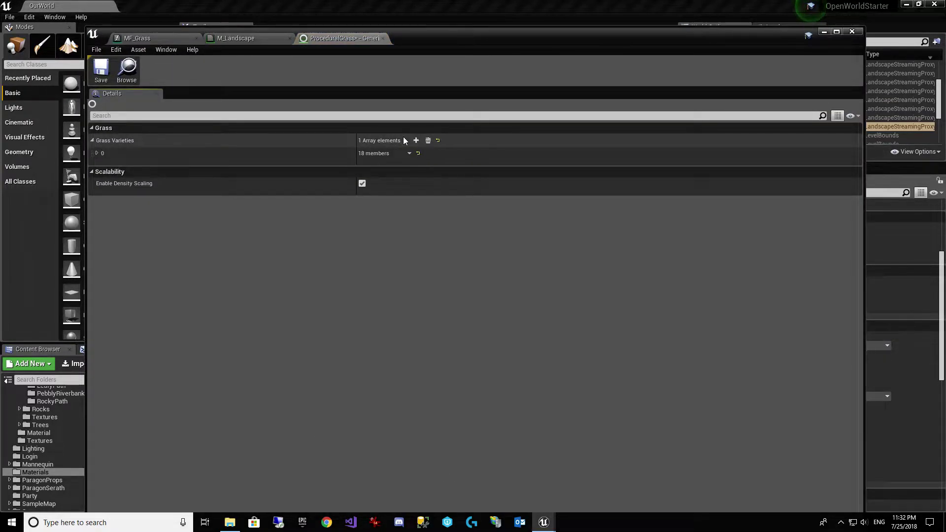
click(98, 153)
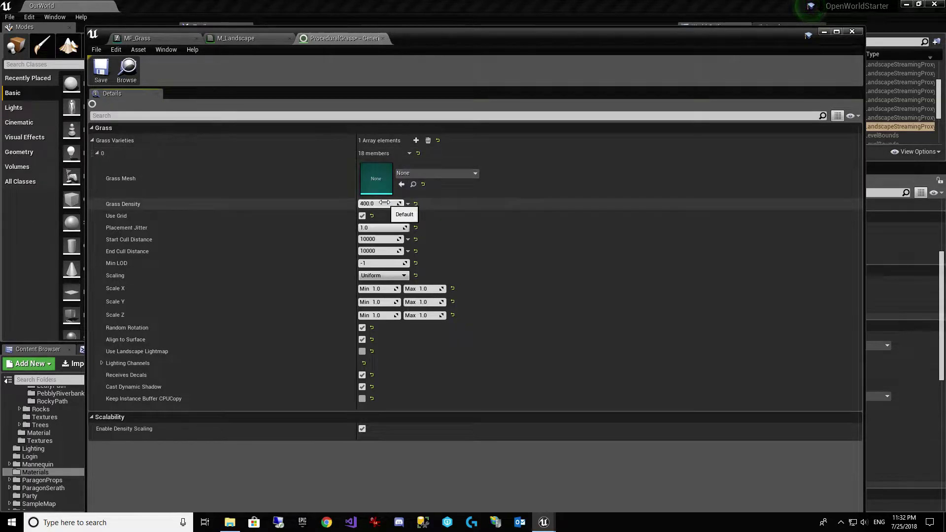
click(436, 173)
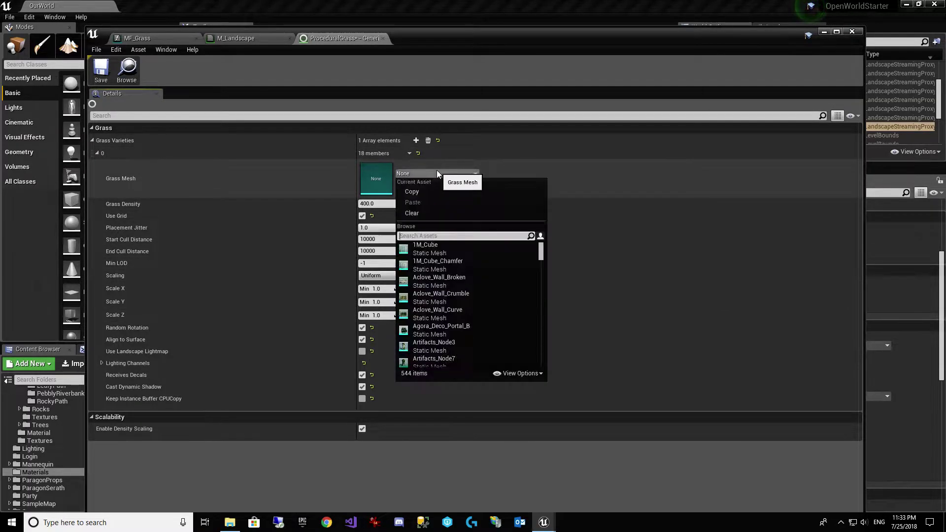
text(Grass)
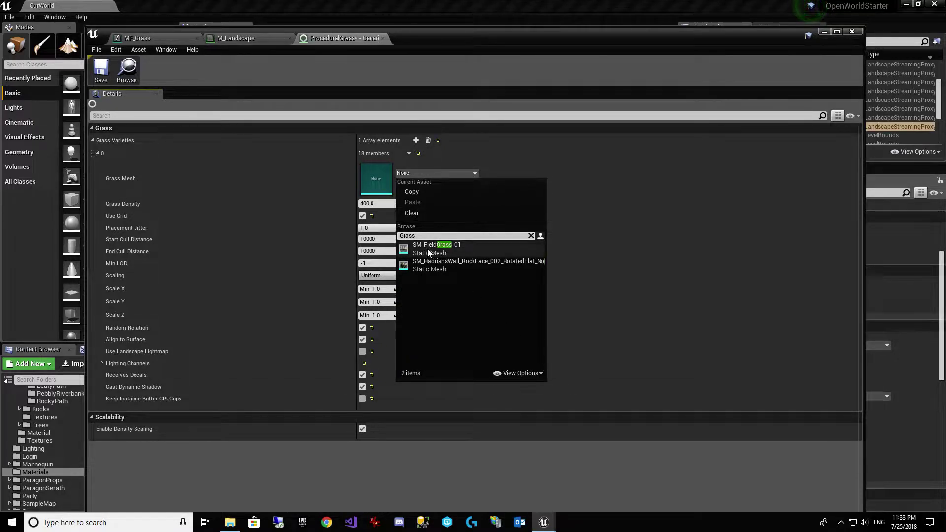
click(452, 245)
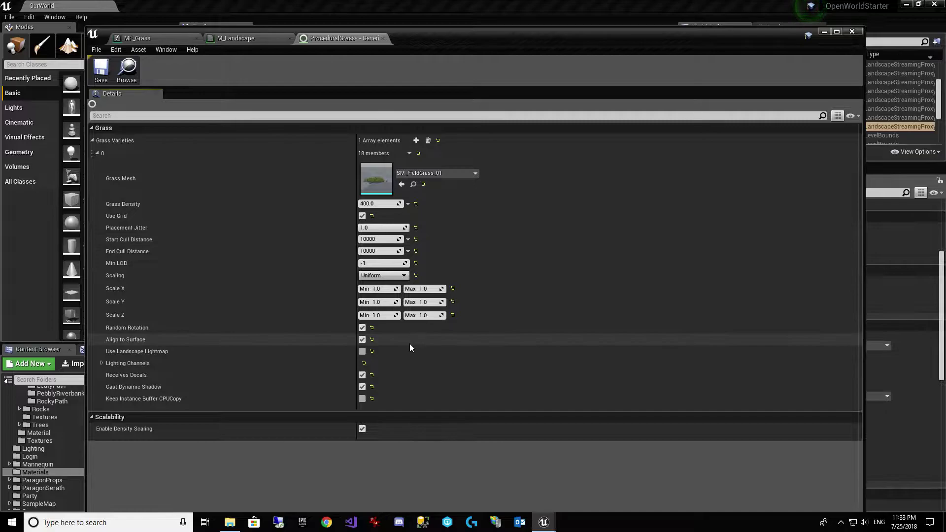
click(369, 240)
click(369, 250)
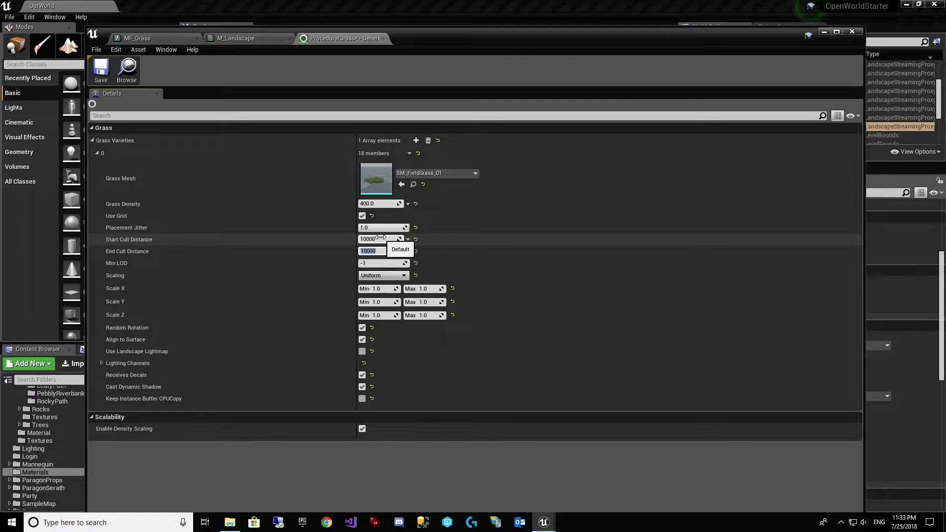
click(384, 242)
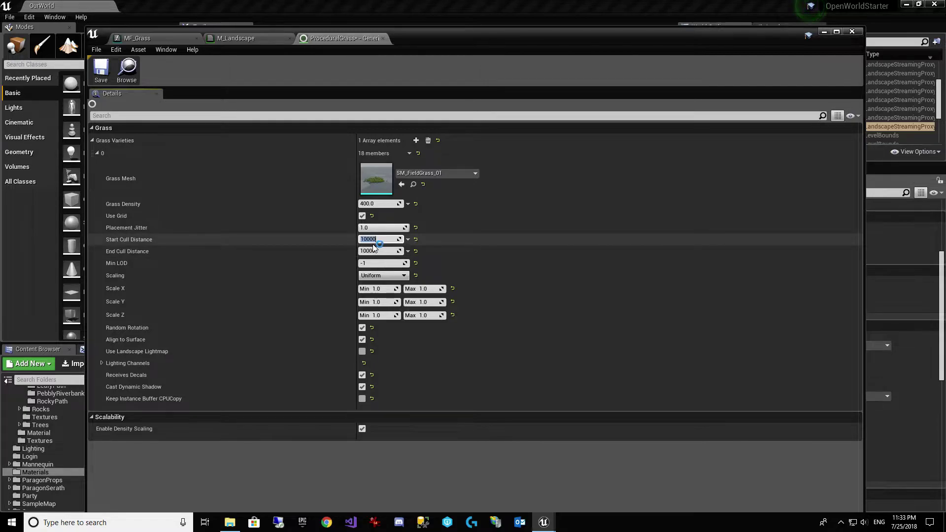
Set the grass variety's Scale X to a minimum of 0.8 and maximum of 2, and save and close ProceduralGrass
click(380, 289)
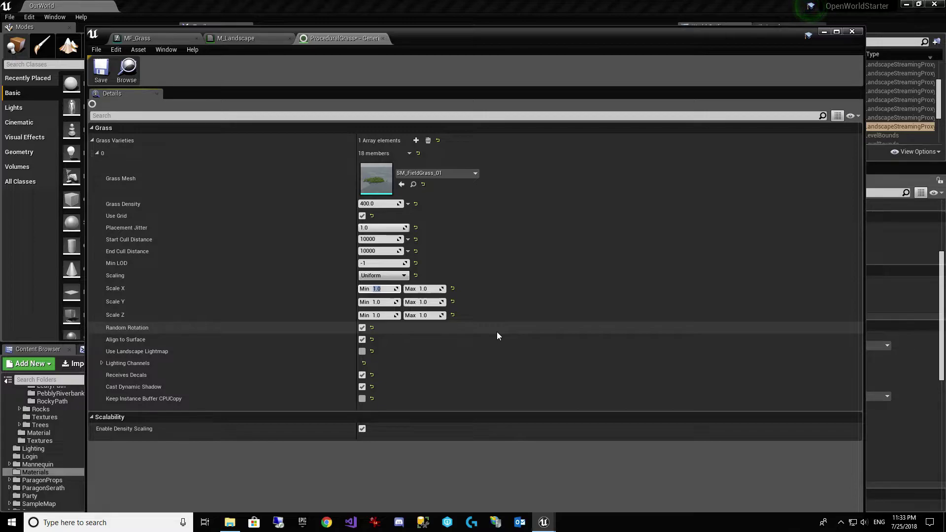
text(0.8)
key(Tab)
text(2)
key(Tab)
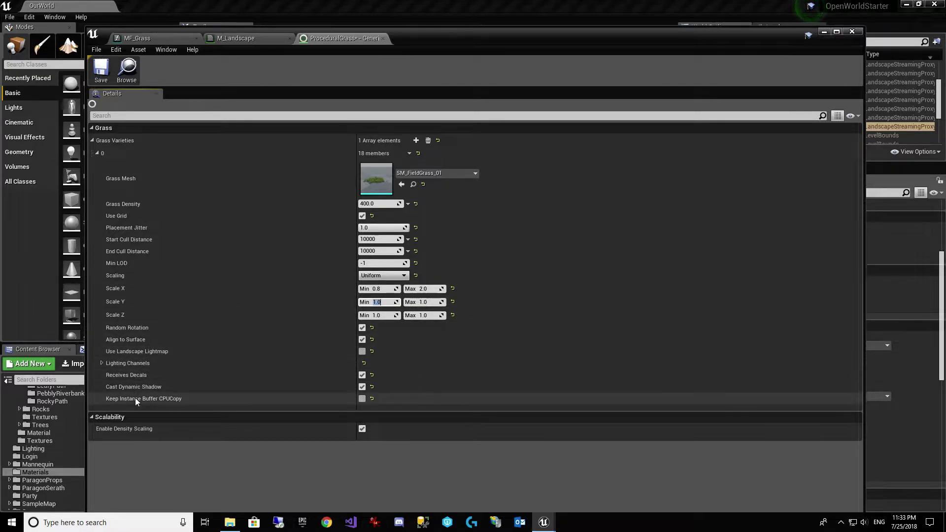
click(101, 74)
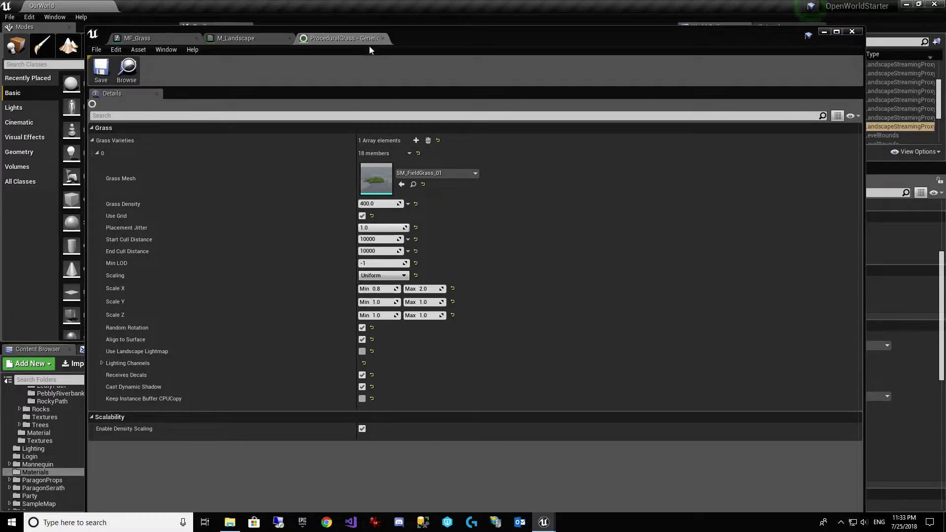
click(383, 39)
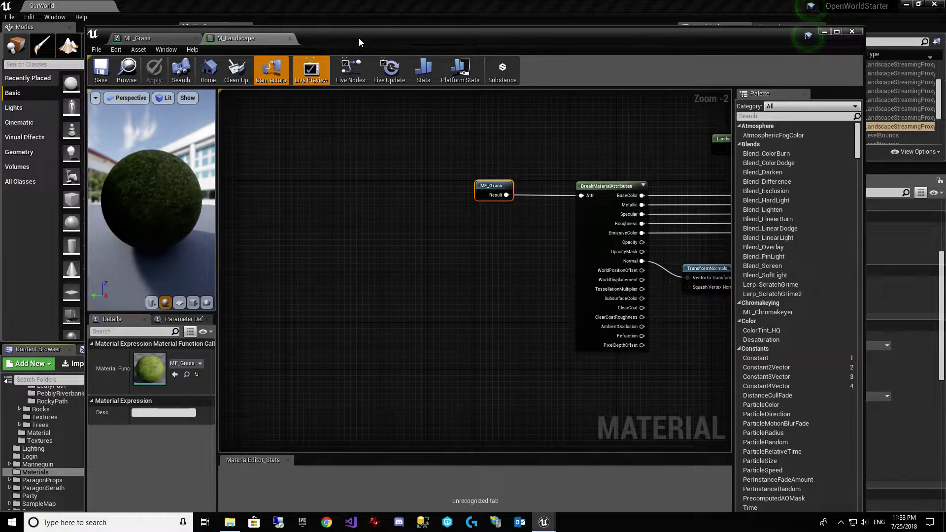
Move the MF_Grass node in the M_Landscape graph farther away from the BreakMaterialAttributes node
right_drag(551, 235, 388, 275)
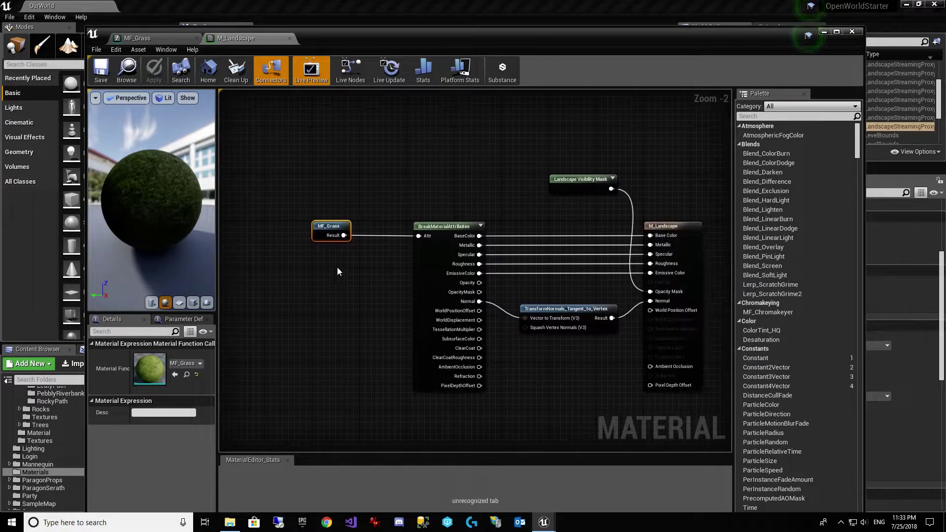
drag(313, 240, 270, 236)
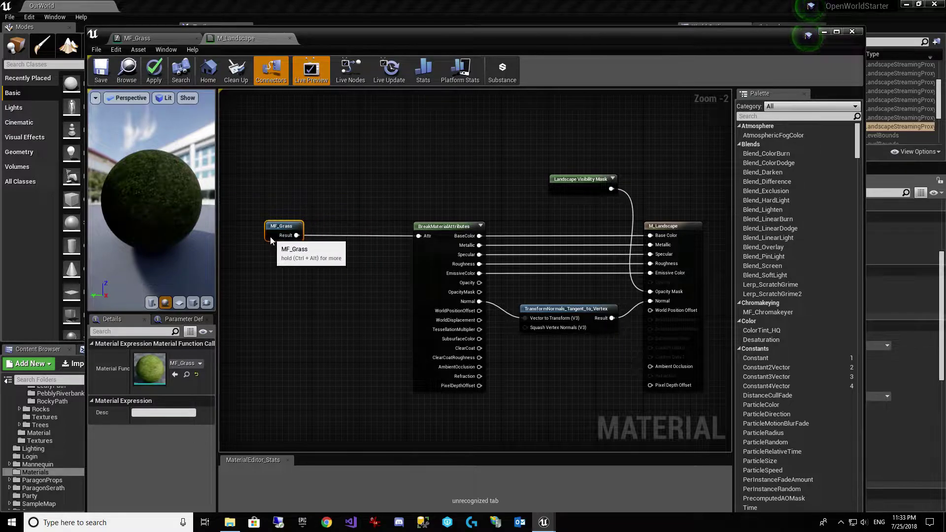
right_drag(388, 251, 444, 275)
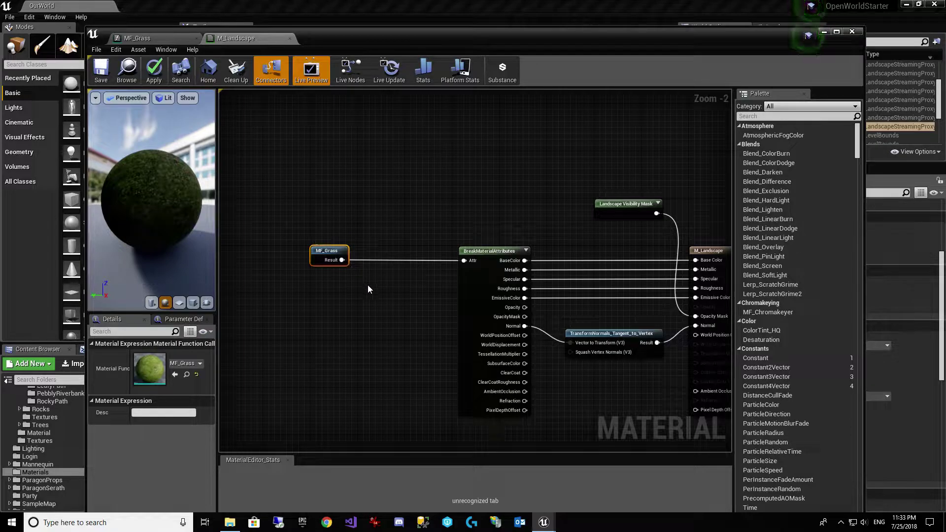
right_drag(368, 286, 379, 308)
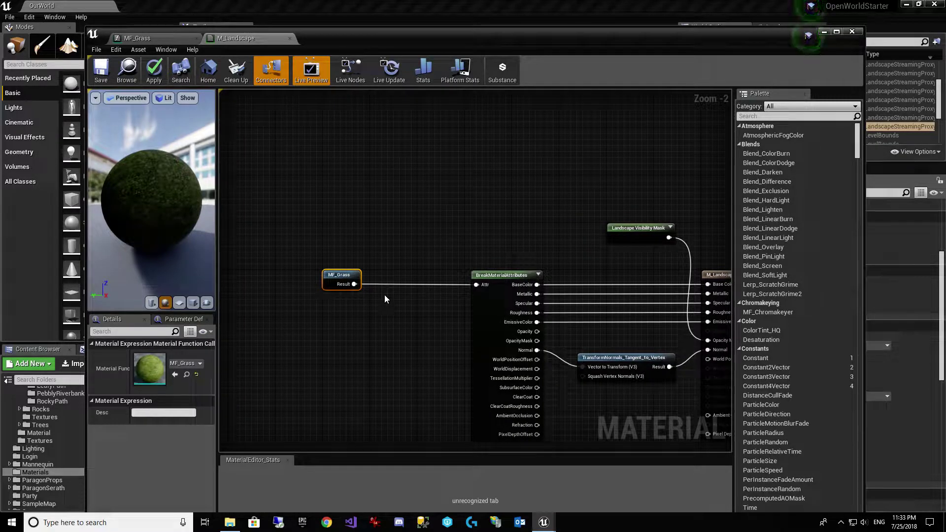
Add a LandscapeGrassOutput node to the M_Landscape graph and place it just above the Landscape Visibility Mask node
right_click(507, 207)
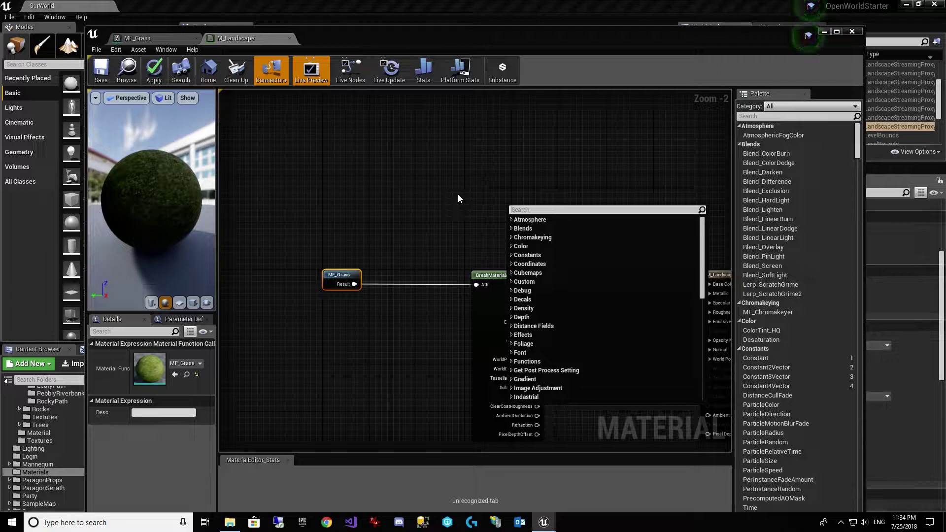
text(grass)
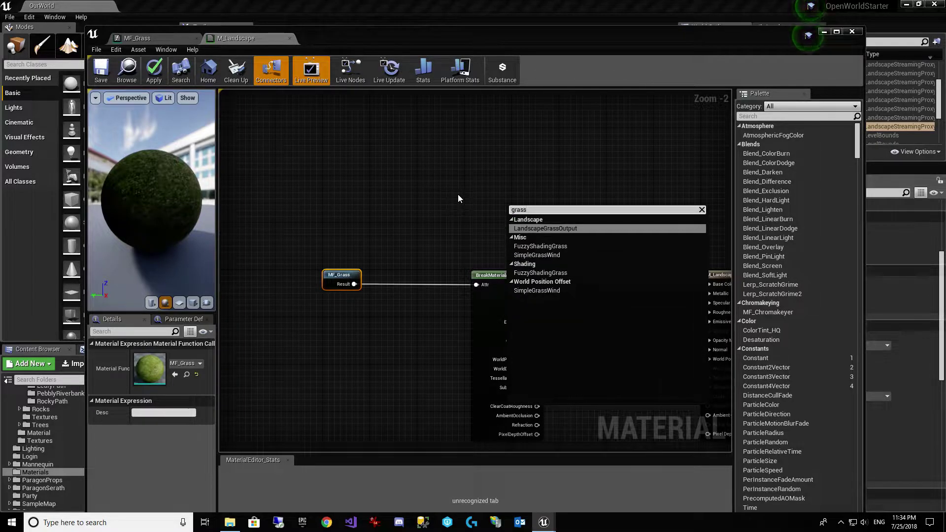
click(571, 228)
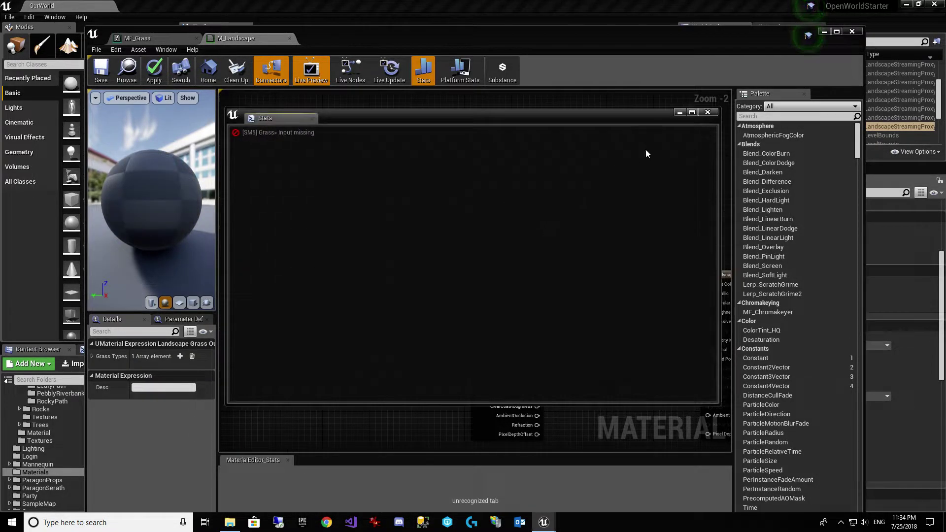
click(708, 113)
drag(518, 219, 578, 206)
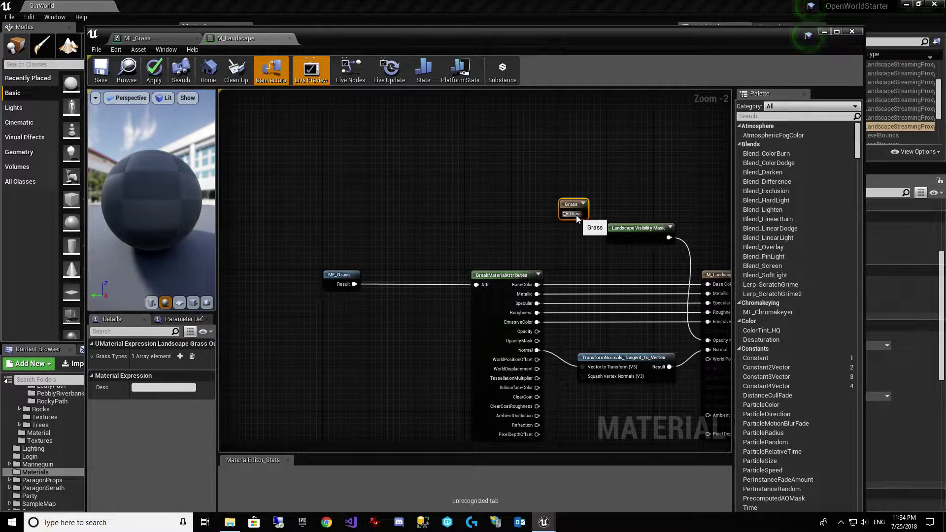
Add a Constant node with value 1, connect it to the Grass input of the grass output node, and save M_Landscape
scroll(490, 245, up, 2)
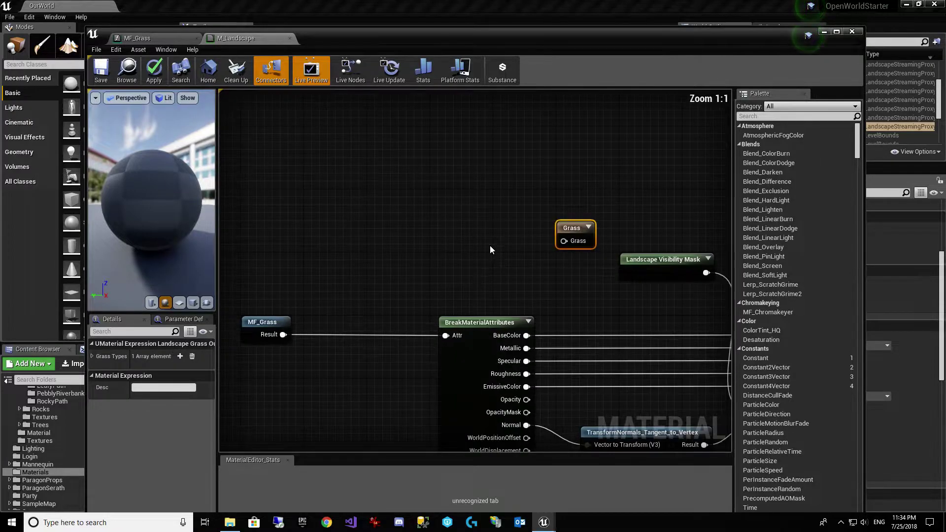
right_click(462, 219)
text(cons)
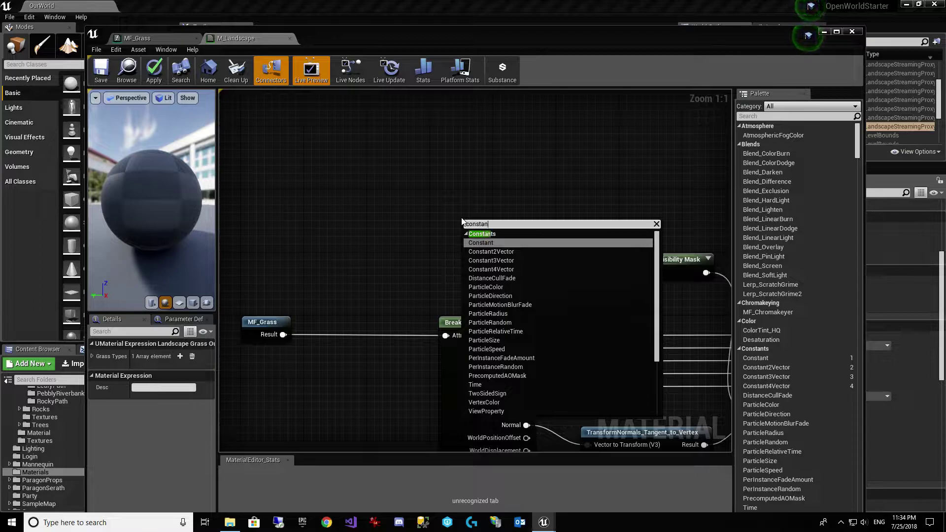
text(tan)
key(Return)
click(155, 355)
text(1)
key(Return)
drag(469, 238, 563, 241)
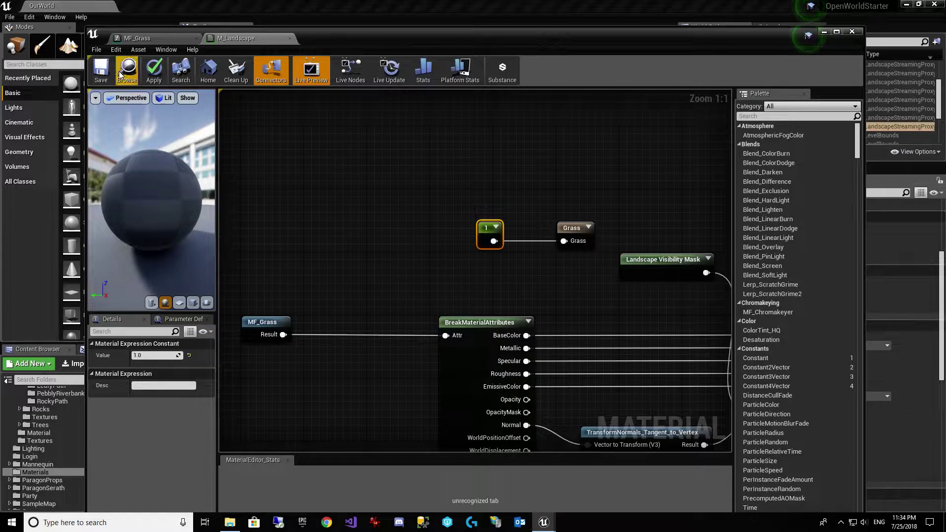
click(101, 74)
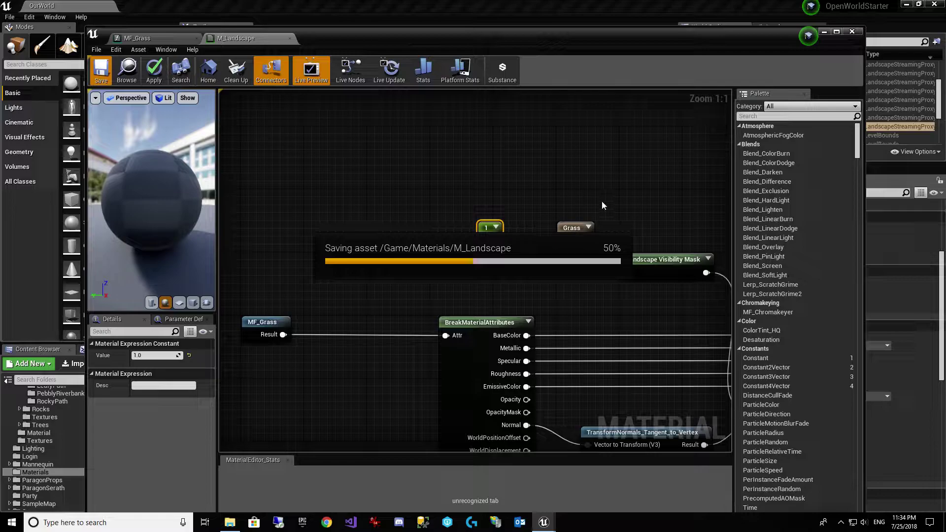
Assign ProceduralGrass as the grass type of the Grass output node in M_Landscape and save the material
click(577, 228)
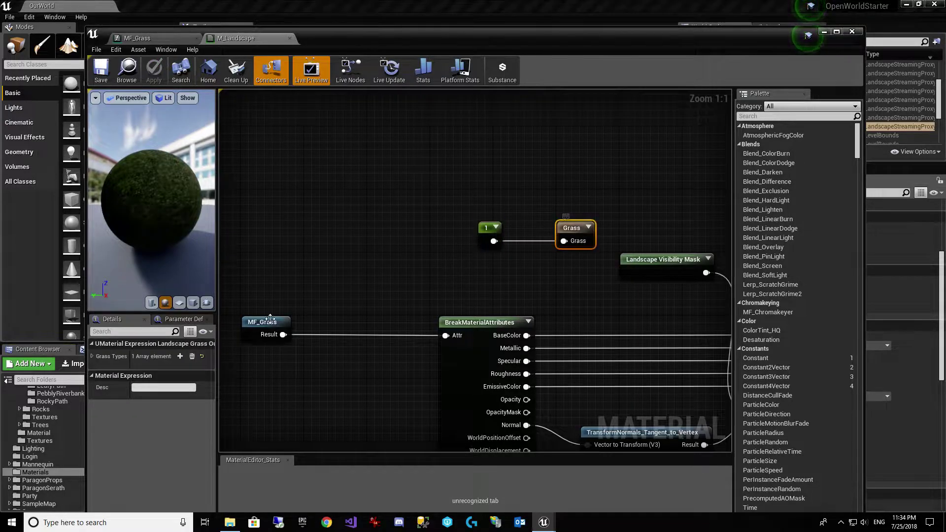
click(93, 356)
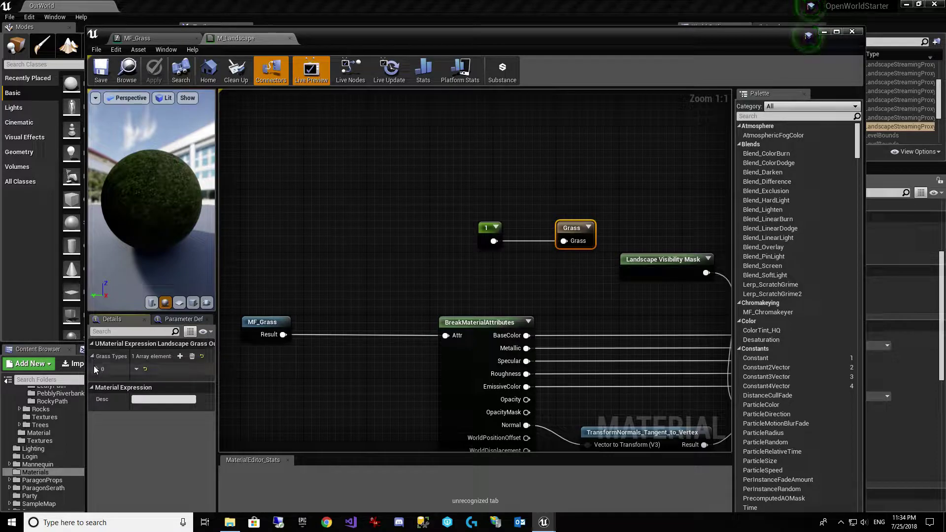
click(97, 369)
click(184, 401)
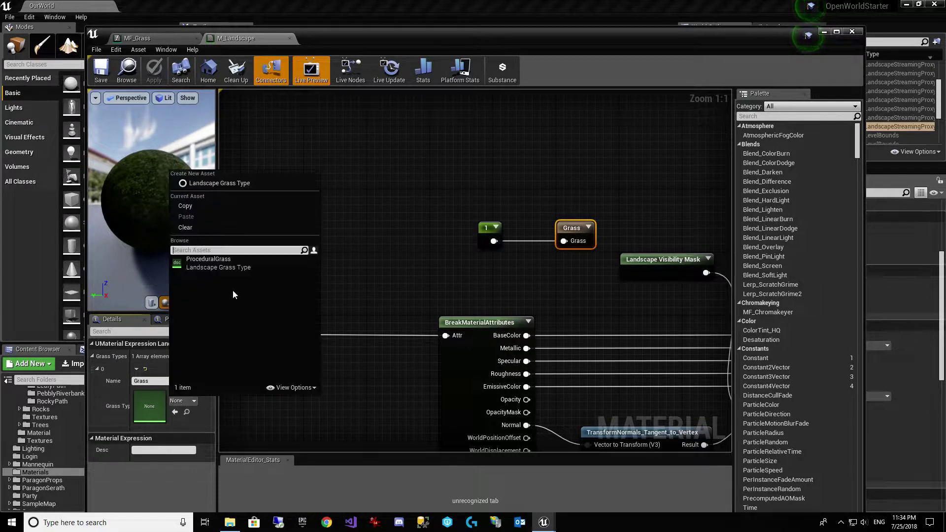
click(229, 268)
click(102, 72)
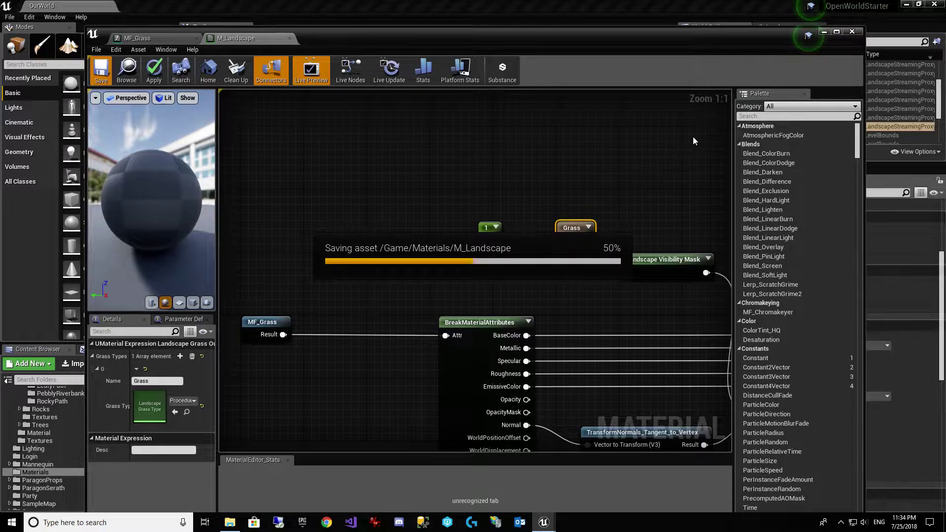
Minimize the material editor and fly through the level to examine the generated grass on the landscape
click(823, 31)
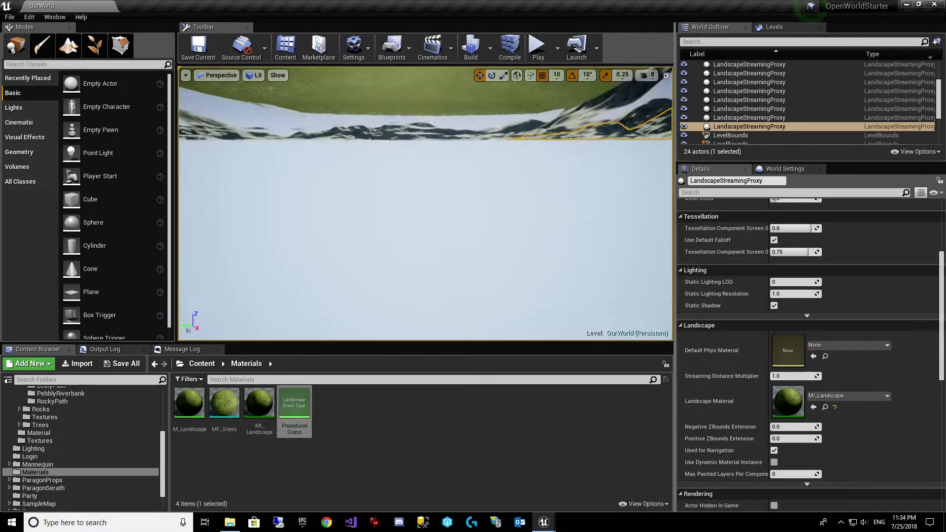
right_drag(545, 194, 529, 231)
key(w)
key(s)
key(w)
key(s)
right_drag(545, 104, 596, 81)
key(w)
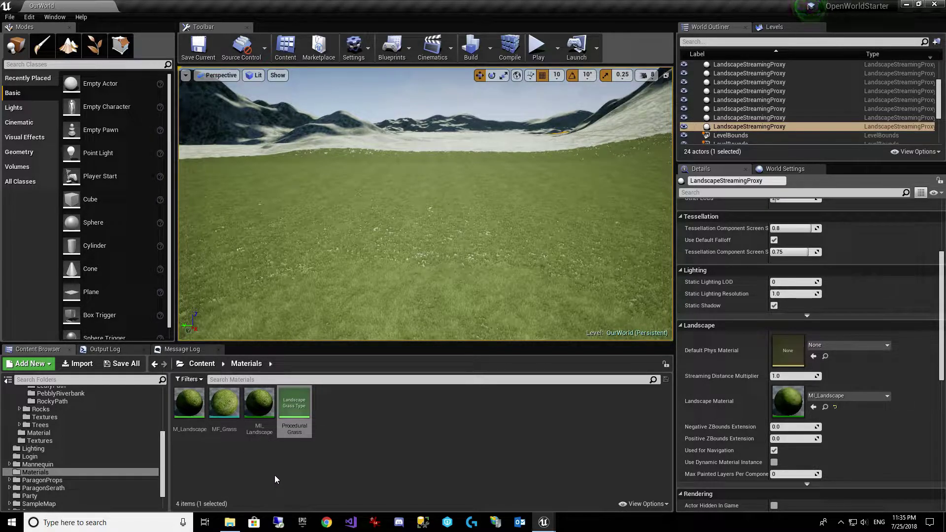
Review the ProceduralGrass settings, and examine the color difference between the near grass and the distant terrain in the level
double_click(299, 408)
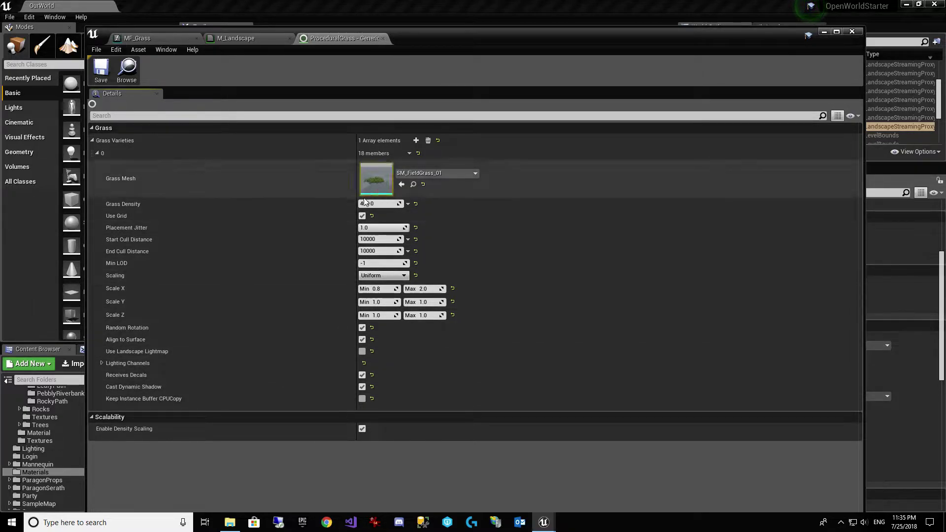
click(383, 39)
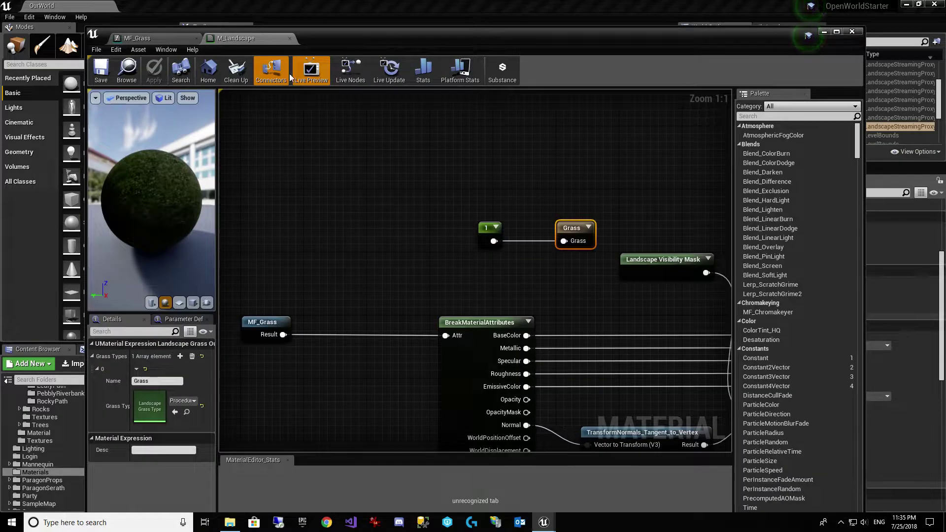
drag(458, 39, 457, 365)
mouse_move(515, 130)
right_down()
mouse_move(515, 197)
mouse_move(515, 130)
right_up()
key(s)
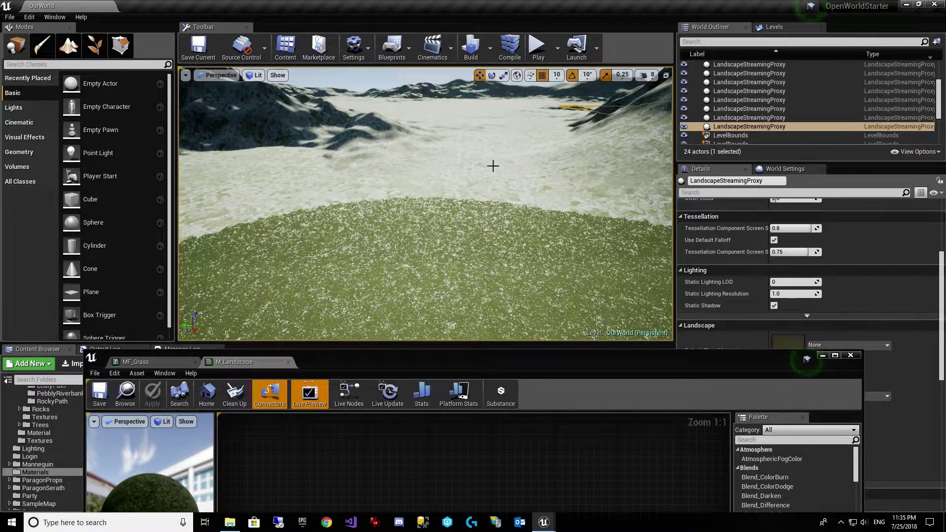
right_drag(474, 187, 479, 167)
key(w)
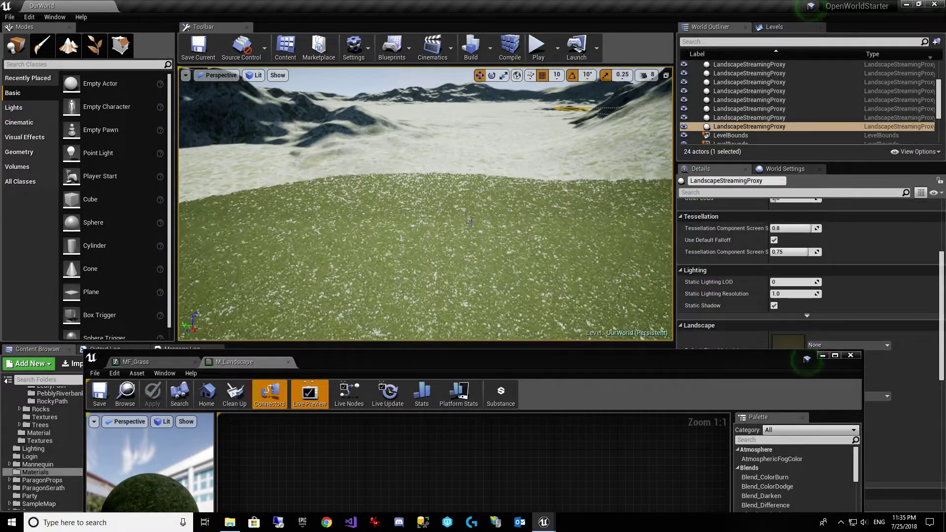
Bring up the MF_Grass function in a maximized editor window at its Macro Texture Variation group
drag(500, 352, 498, 165)
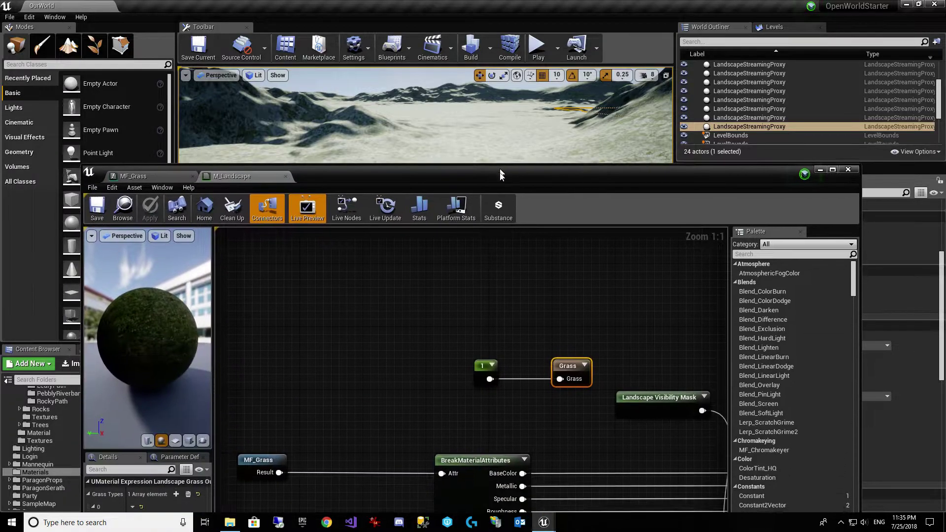
right_drag(422, 353, 453, 316)
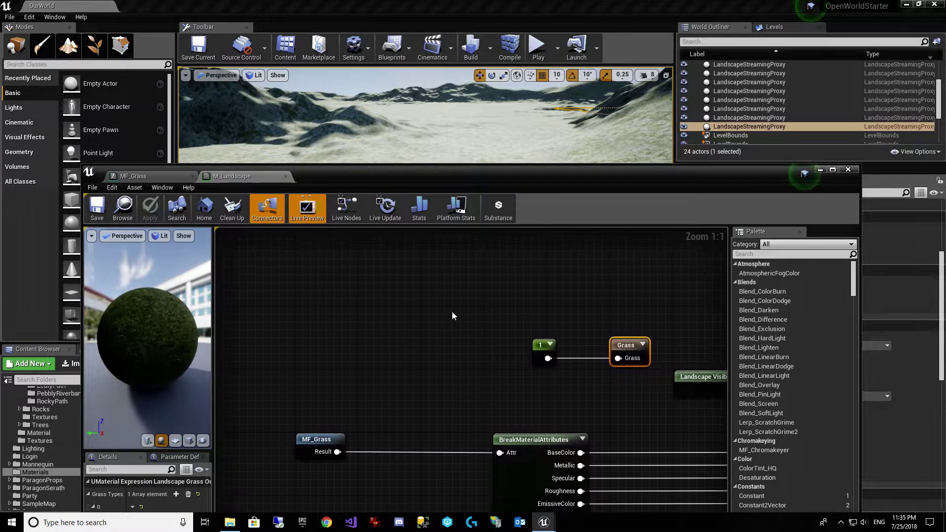
click(170, 176)
click(832, 169)
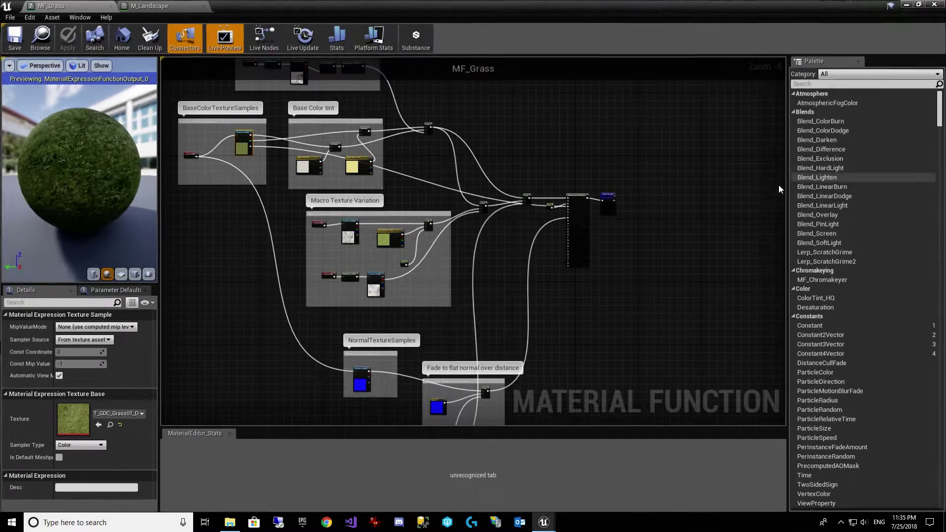
scroll(344, 274, up, 6)
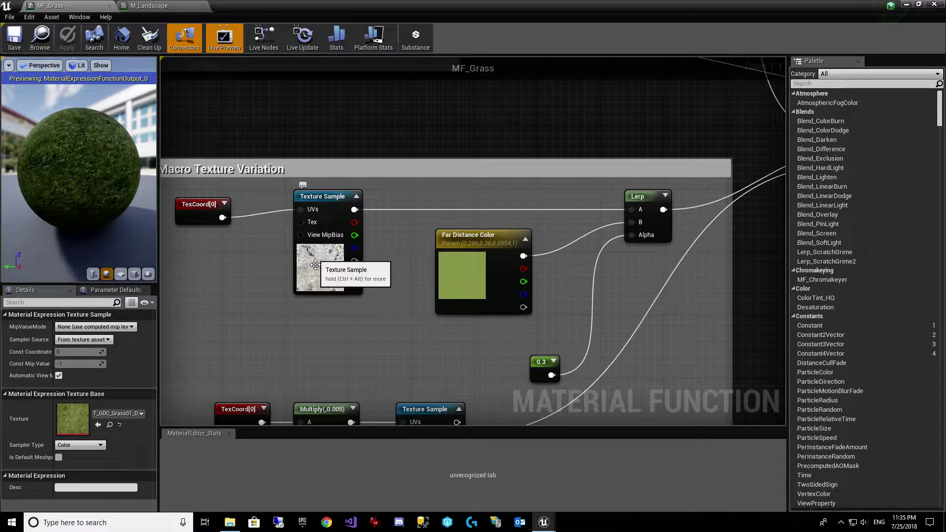
Duplicate the Far Distance Color parameter and place the copy between the Texture Sample and the original, spacing the nodes apart
drag(501, 267, 558, 279)
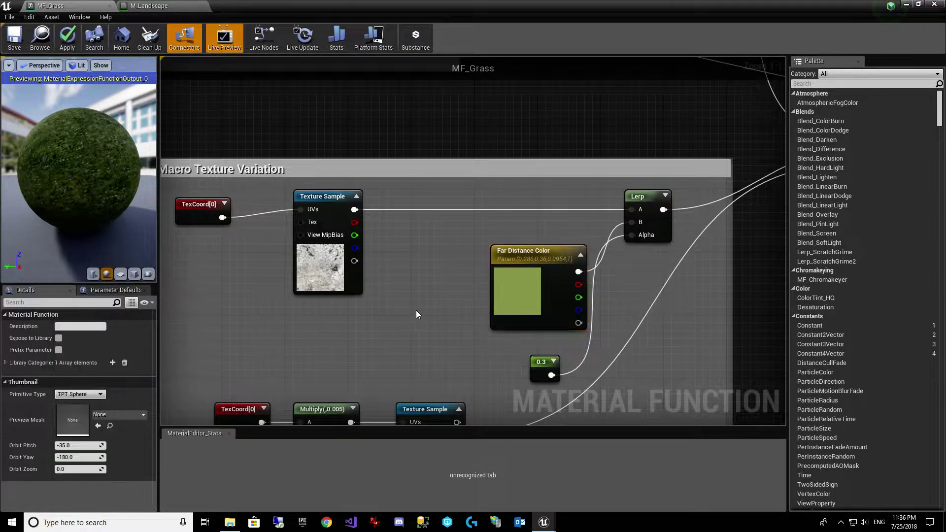
key(ctrl+w)
drag(464, 333, 401, 269)
drag(331, 220, 296, 218)
click(428, 283)
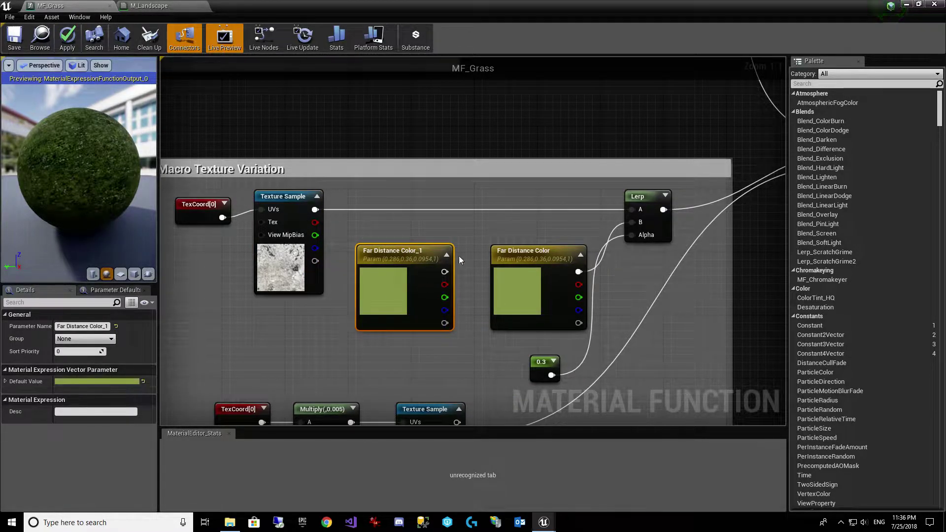
Multiply the macro Texture Sample by Far Distance Color_1 and feed the Multiply result into the Lerp's A input
drag(313, 211, 438, 213)
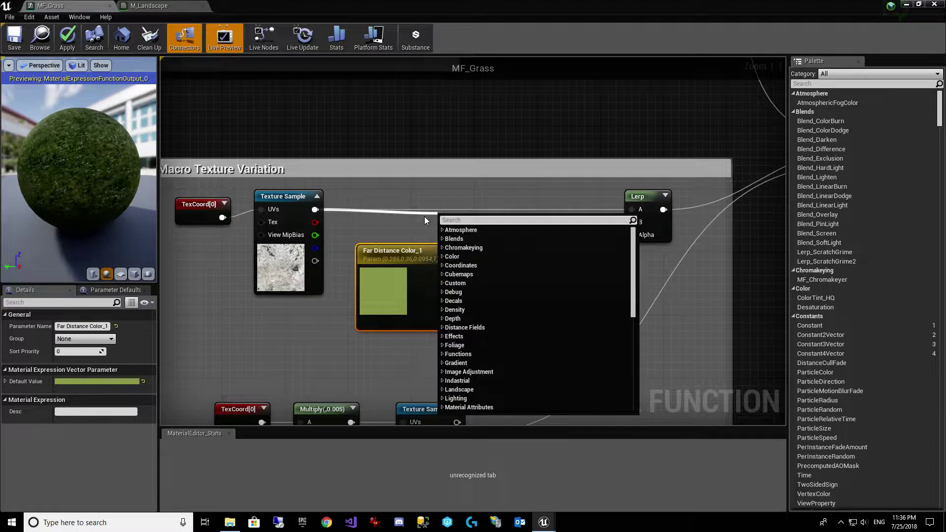
text(*)
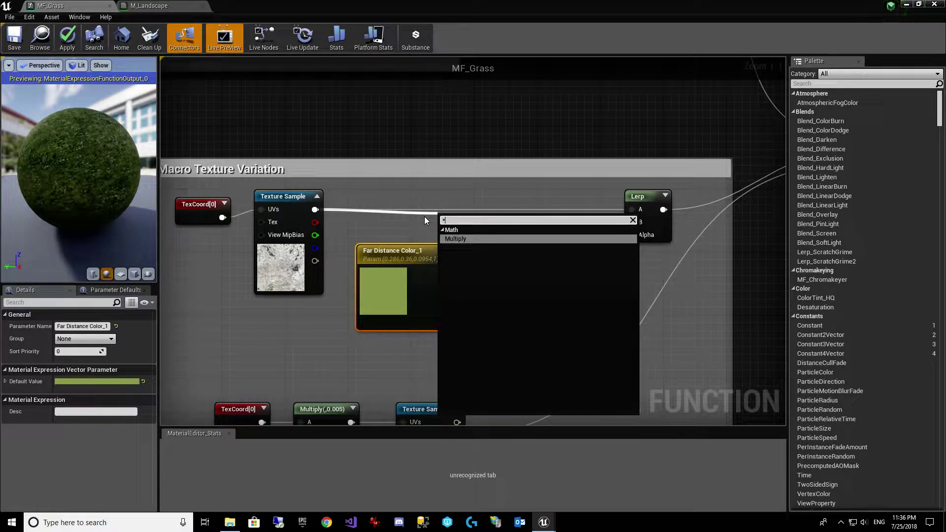
click(468, 238)
drag(464, 226, 446, 203)
drag(444, 271, 632, 210)
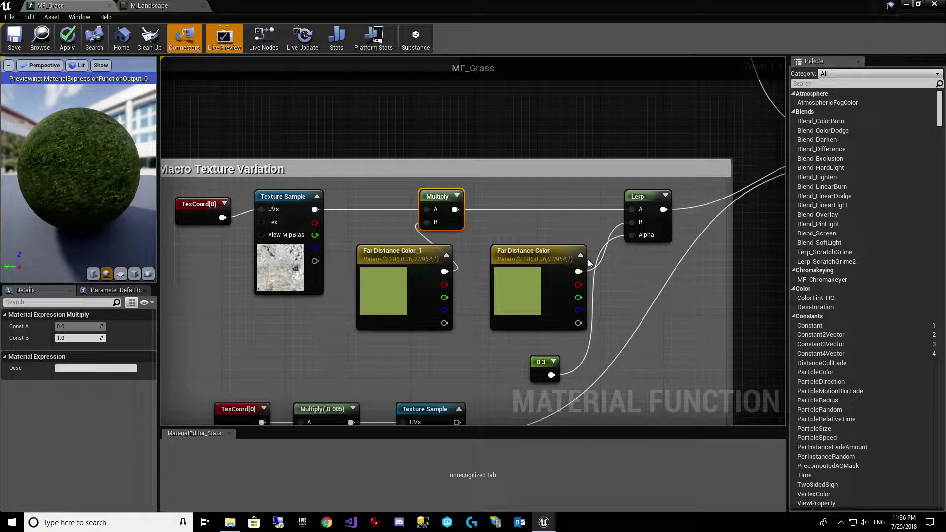
Set the default value of Far Distance Color_1 to R 0.115804, G 0.145833 and B 0.038646
click(420, 270)
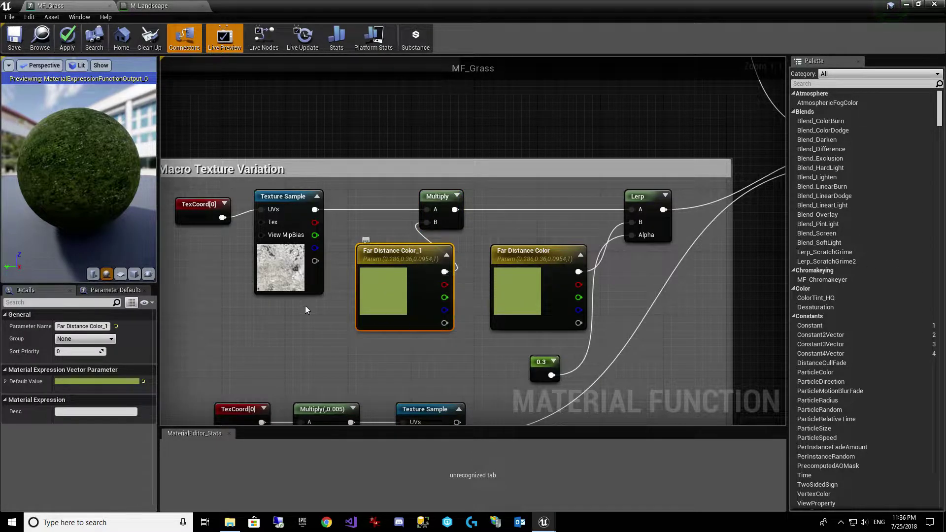
click(4, 382)
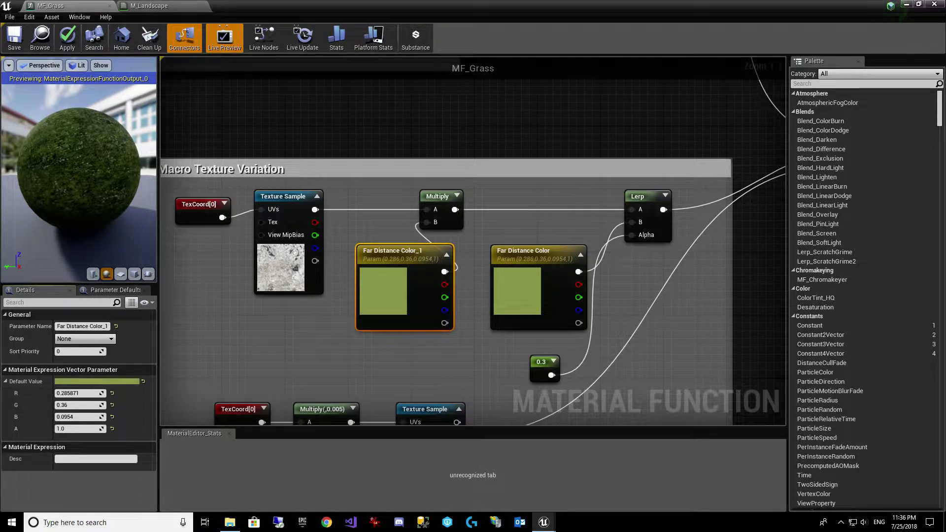
click(71, 393)
text(0.115804)
key(Tab)
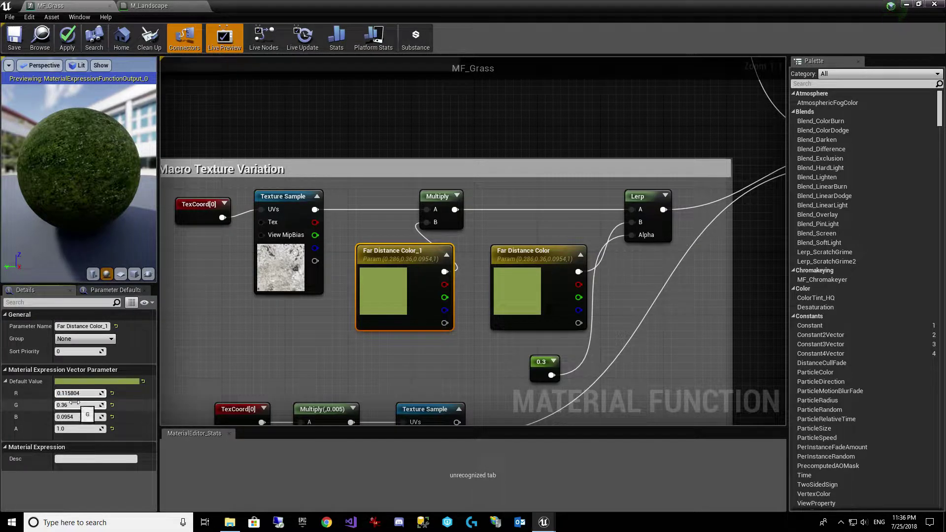
text(0.145)
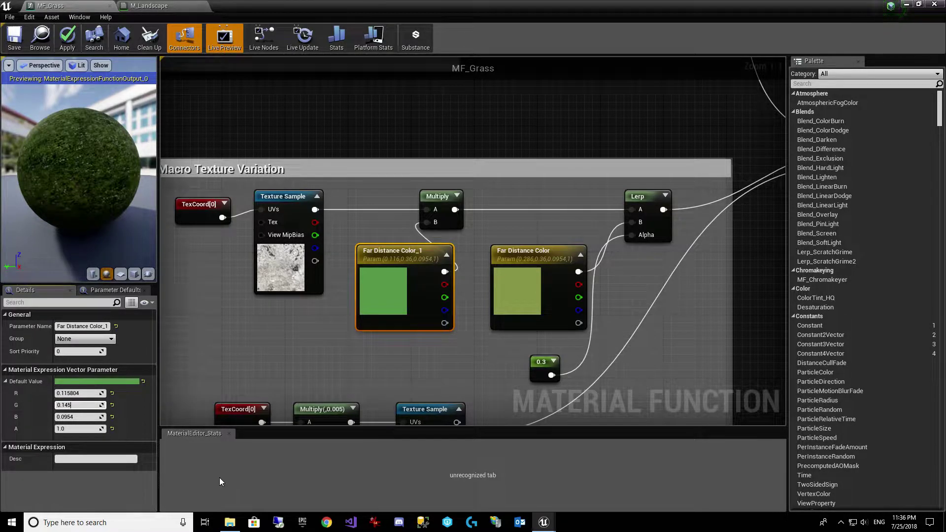
text(833)
key(Return)
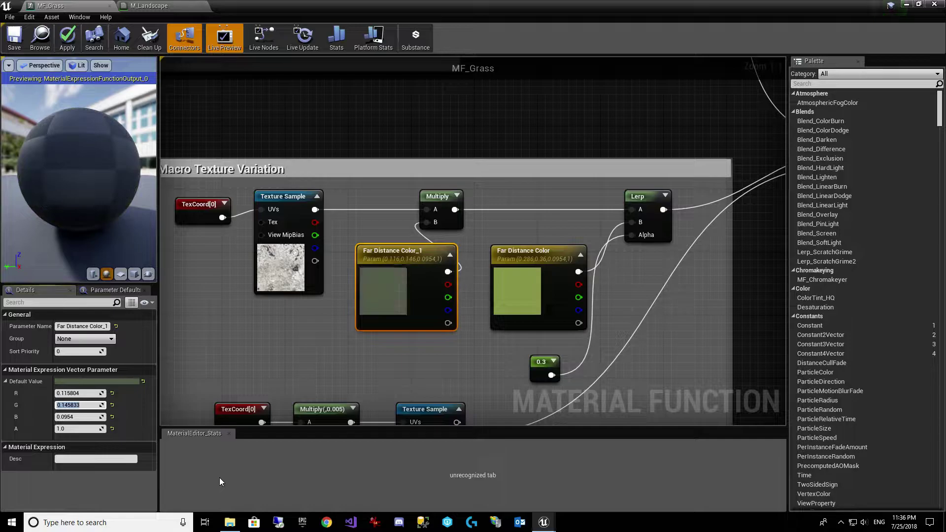
click(69, 416)
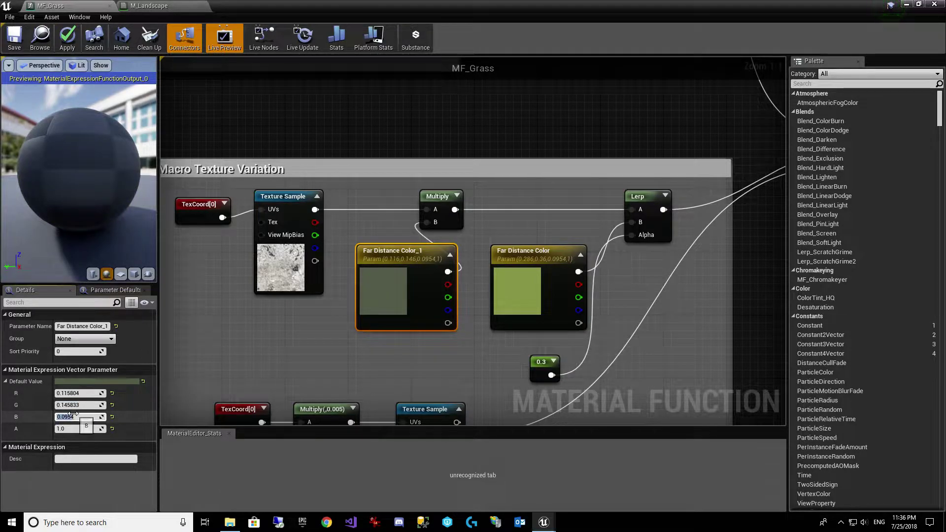
text(.03884)
key(Return)
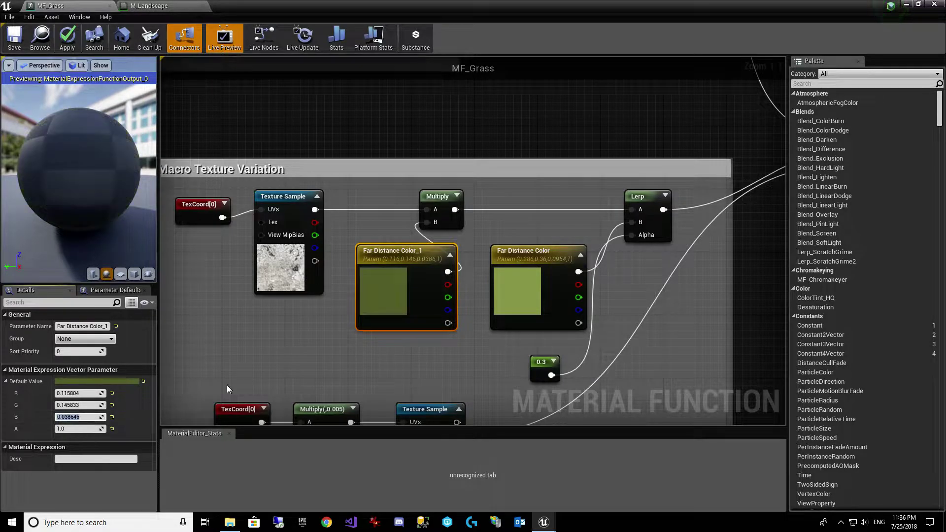
Set the default value of the original Far Distance Color to R 0.012408, G 0.15625 and B 0.004141
click(522, 290)
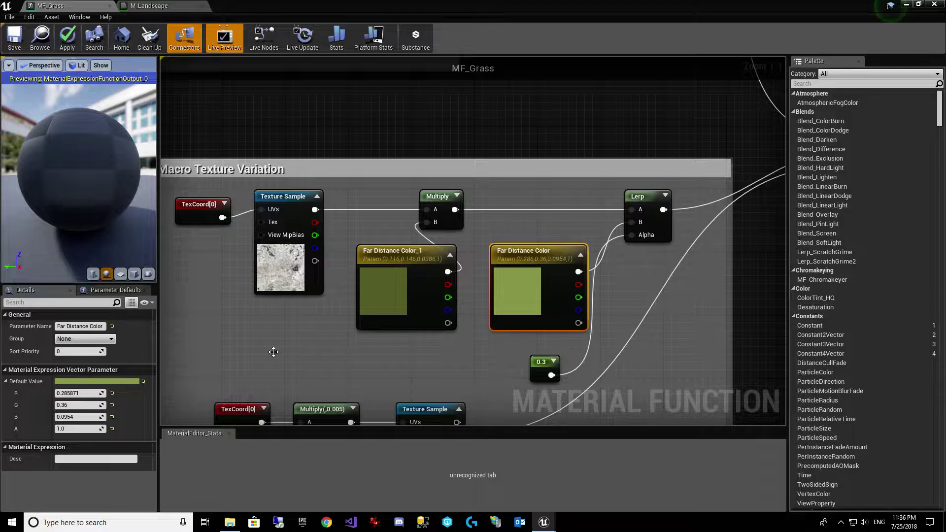
click(80, 394)
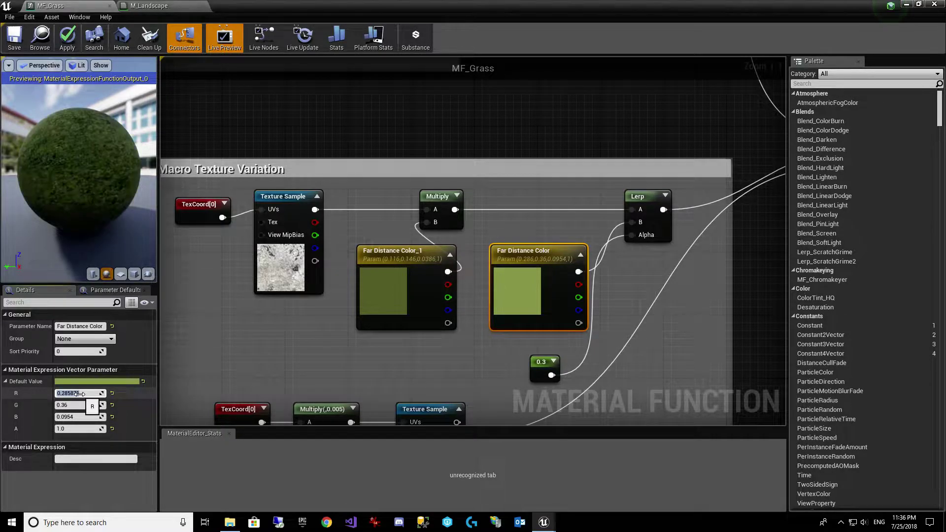
text(0.01240)
key(Return)
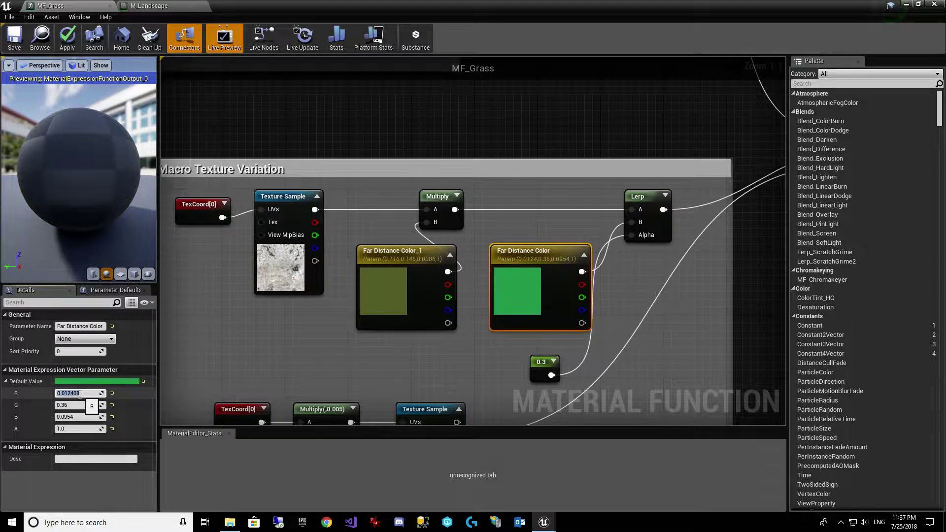
click(69, 403)
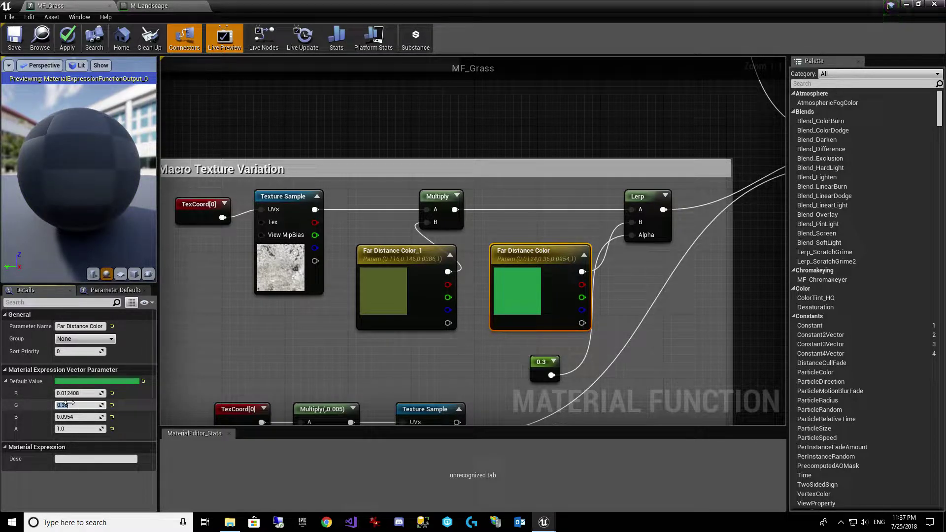
text(0)
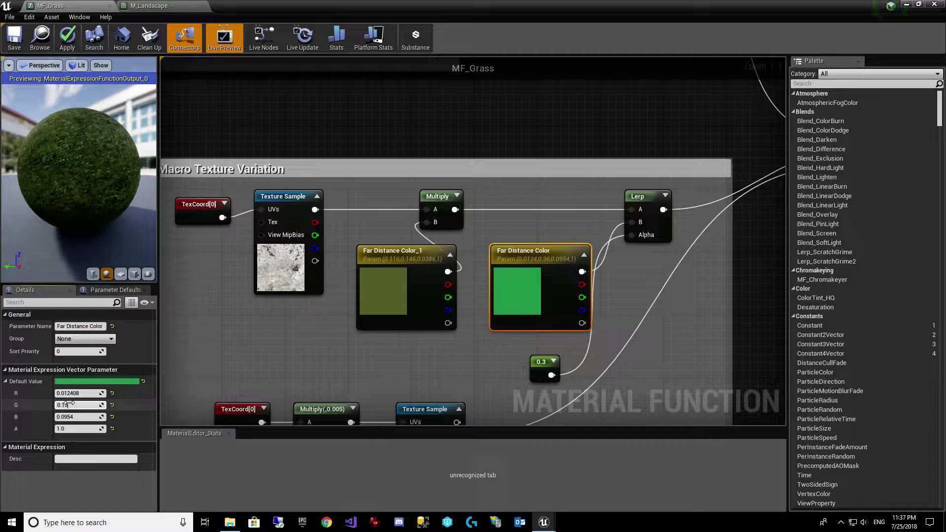
text(.15625)
key(Return)
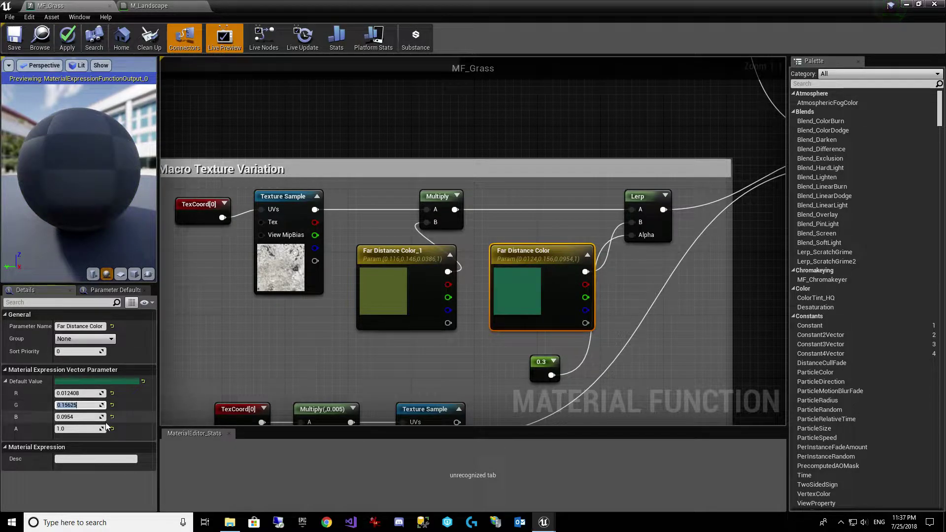
click(87, 419)
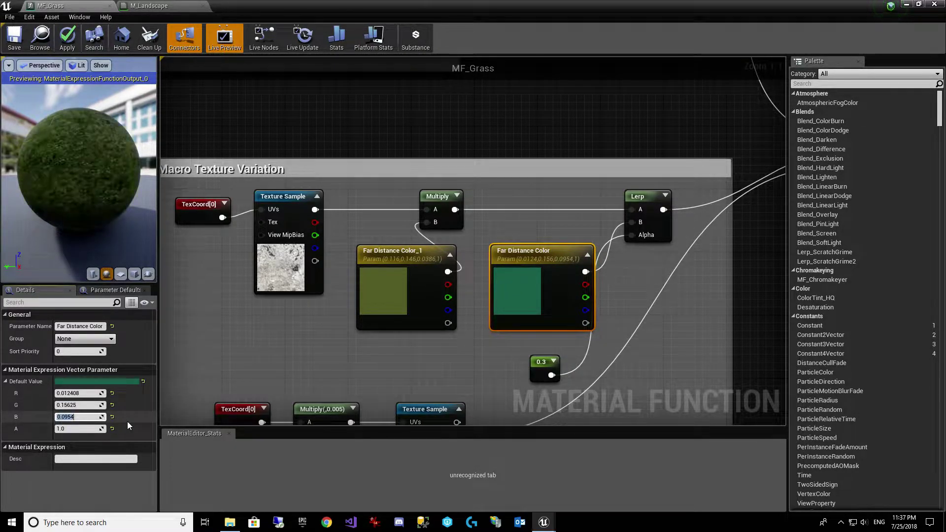
text(.004141)
key(Return)
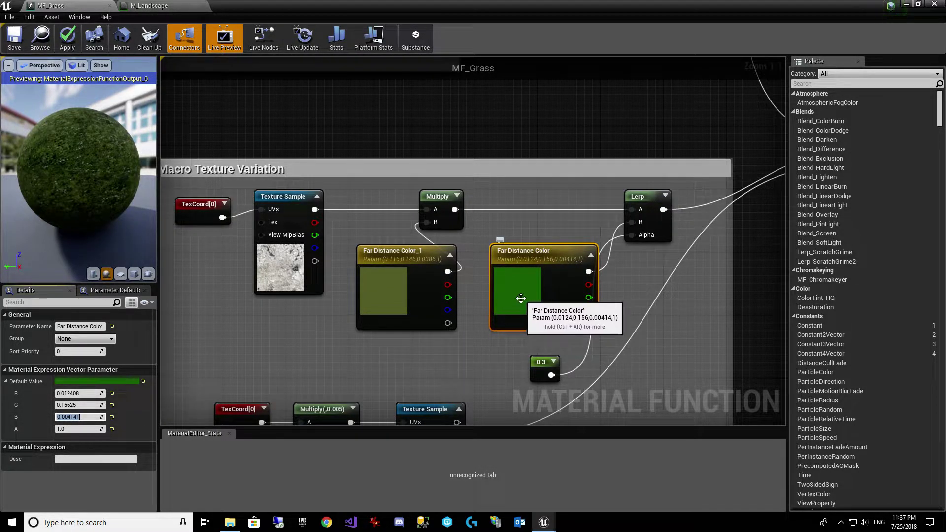
Set the green channel of the original Far Distance Color to 0.015625 and save MF_Grass
click(64, 405)
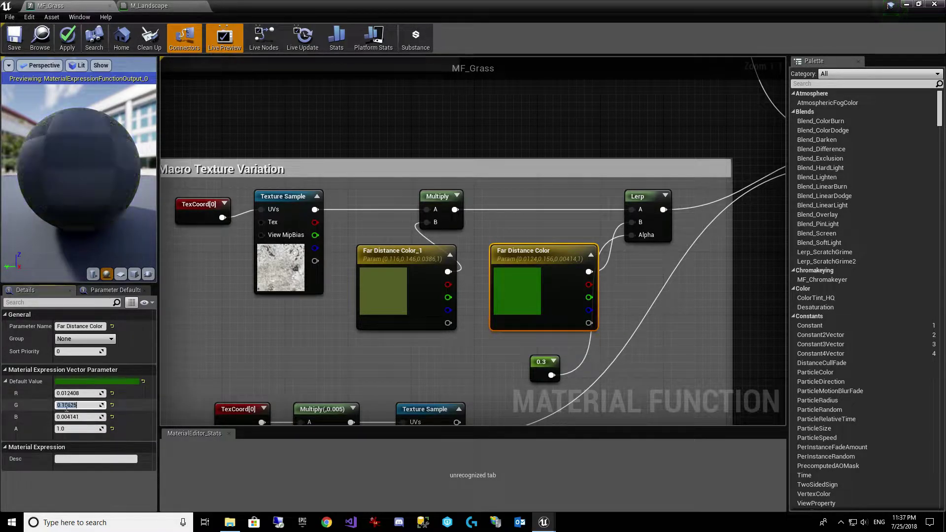
text(0)
key(Return)
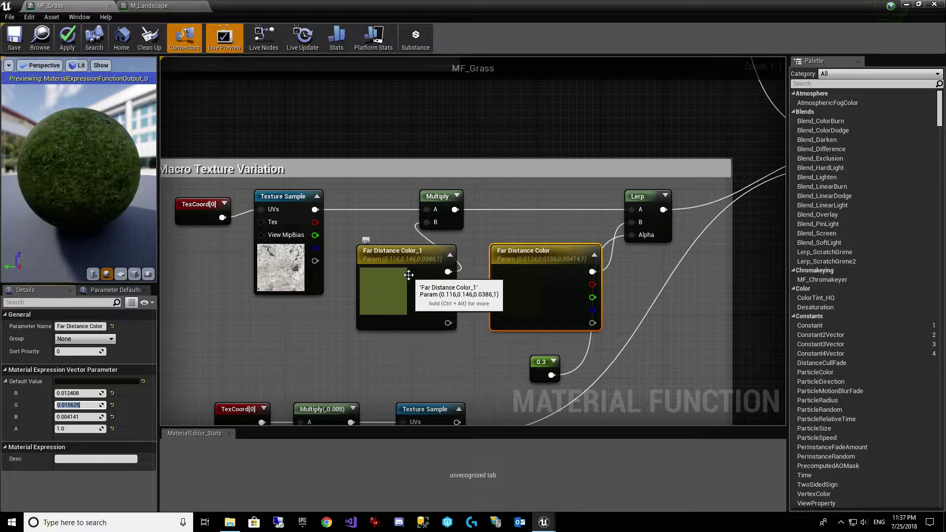
click(12, 43)
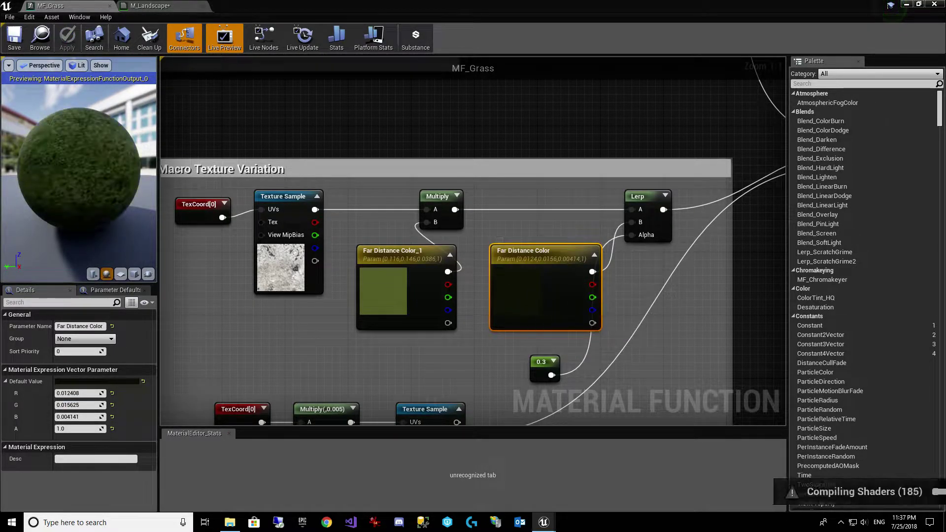
Set the constant driving the macro variation Lerp's Alpha to 0.5, move it slightly aside, and save MF_Grass
right_drag(678, 301, 629, 263)
drag(502, 337, 547, 326)
click(483, 334)
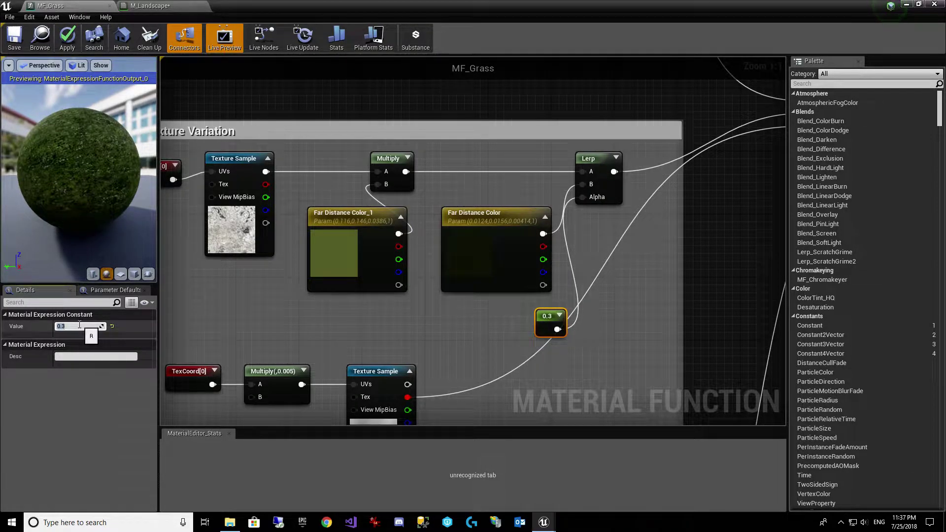
key(Return)
scroll(374, 329, down, 3)
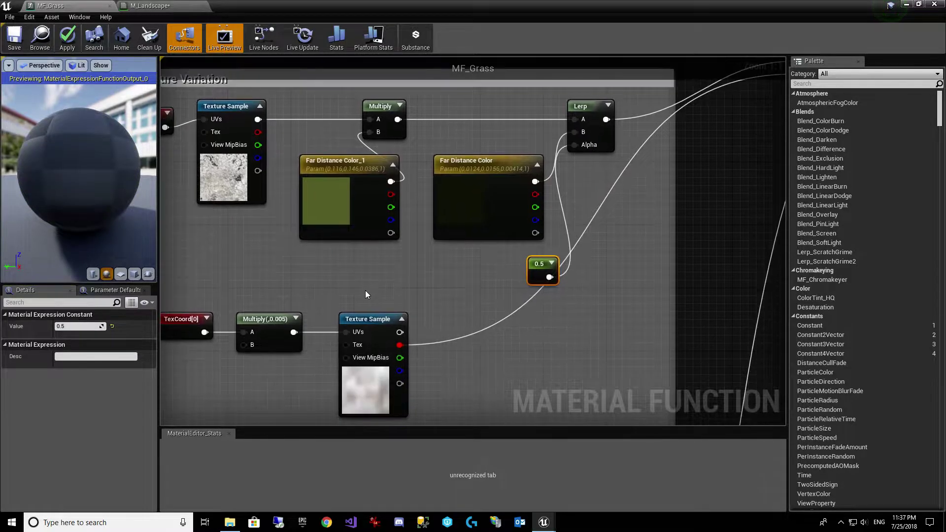
right_drag(486, 329, 482, 256)
click(15, 45)
Look over the Large Scale Tiling, pixel depth noise, distance gradient and final Lerp sections of the MF_Grass graph
right_drag(447, 370, 466, 212)
right_drag(445, 355, 474, 148)
right_drag(499, 344, 513, 173)
right_drag(403, 250, 704, 271)
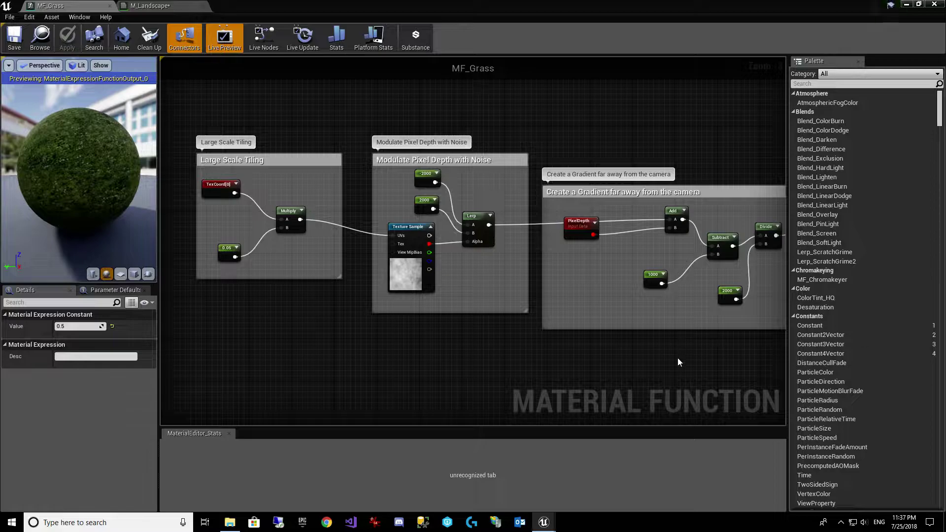
right_drag(618, 362, 535, 363)
right_drag(649, 341, 460, 388)
right_drag(722, 197, 520, 407)
right_drag(651, 82, 548, 277)
right_drag(551, 113, 582, 307)
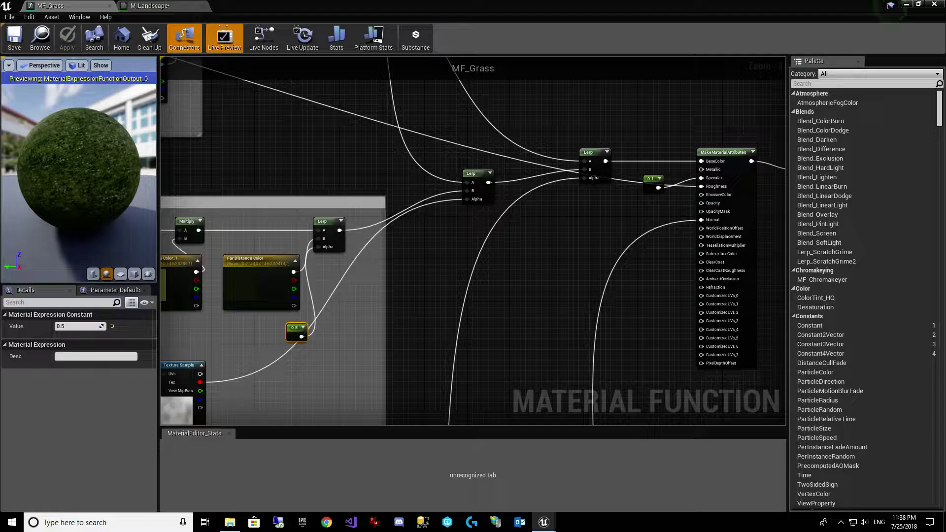
Set the default value of Dead Grass Color in the Base Color tint group to R 0.541667, G 0.482718 and B 0.200417
right_drag(344, 144, 791, 287)
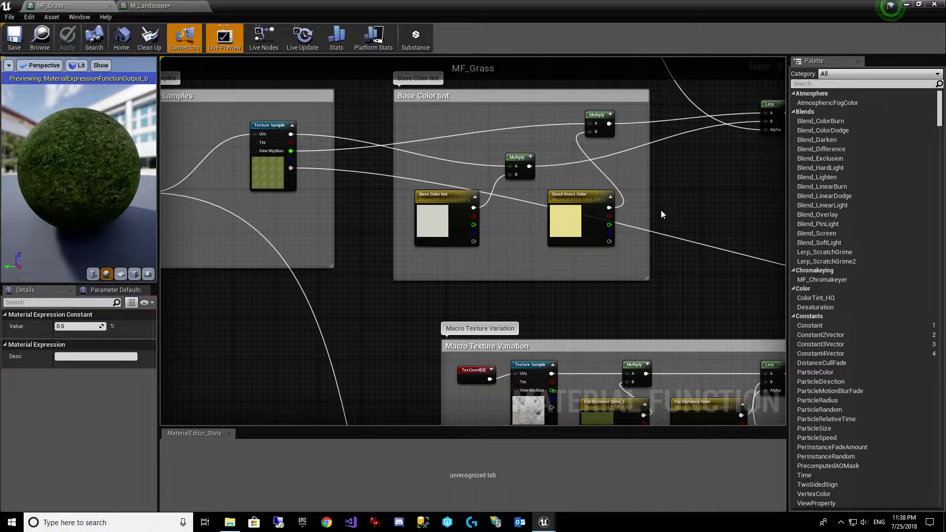
click(567, 230)
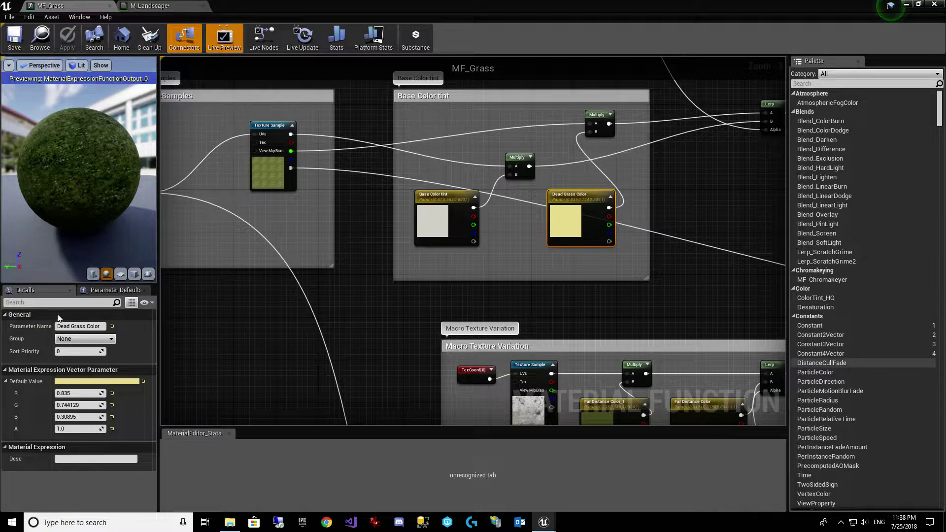
click(70, 394)
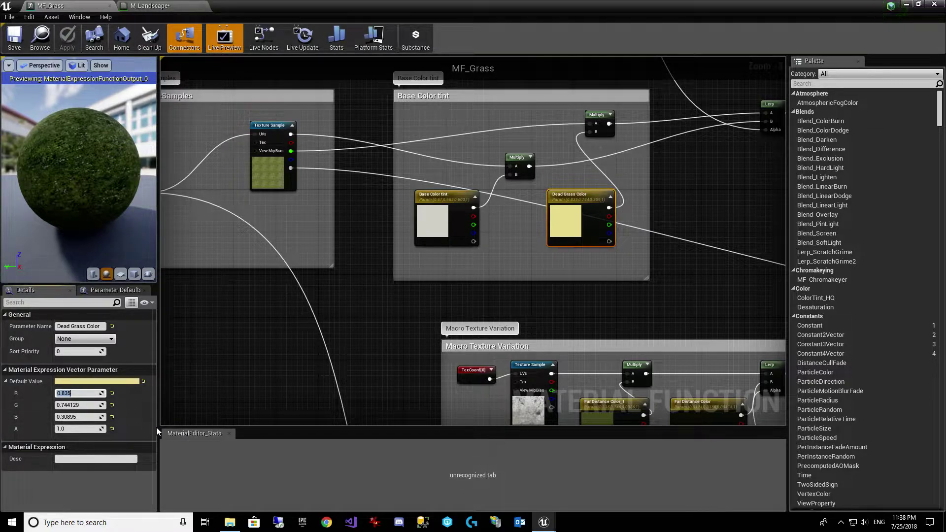
text(0.541667)
key(Return)
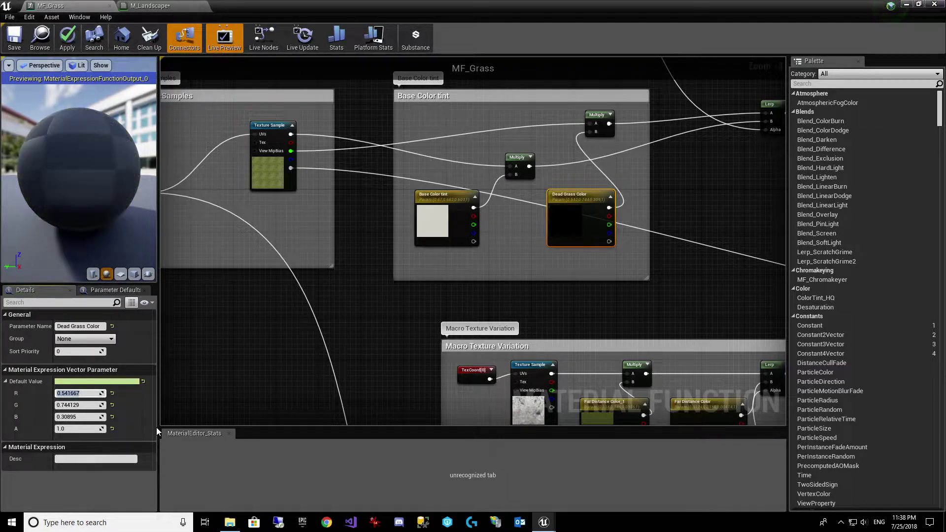
key(Tab)
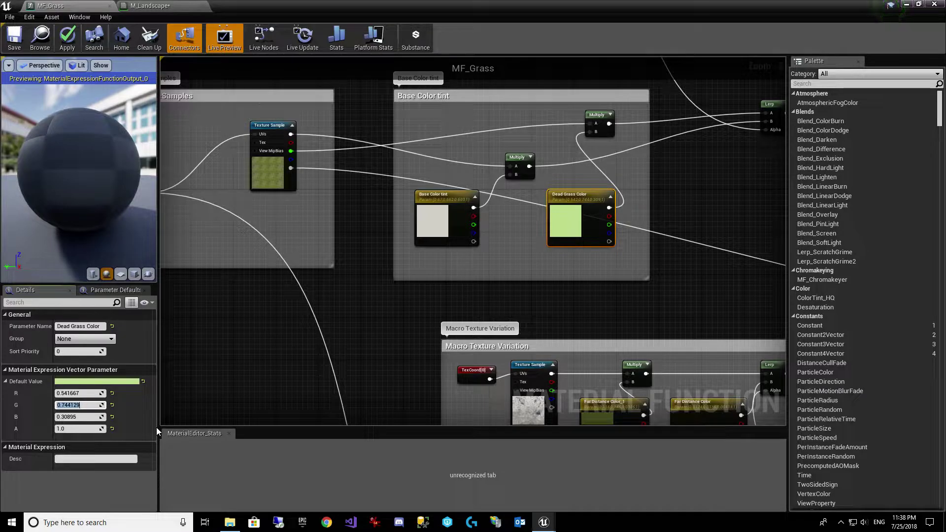
text(0.482718)
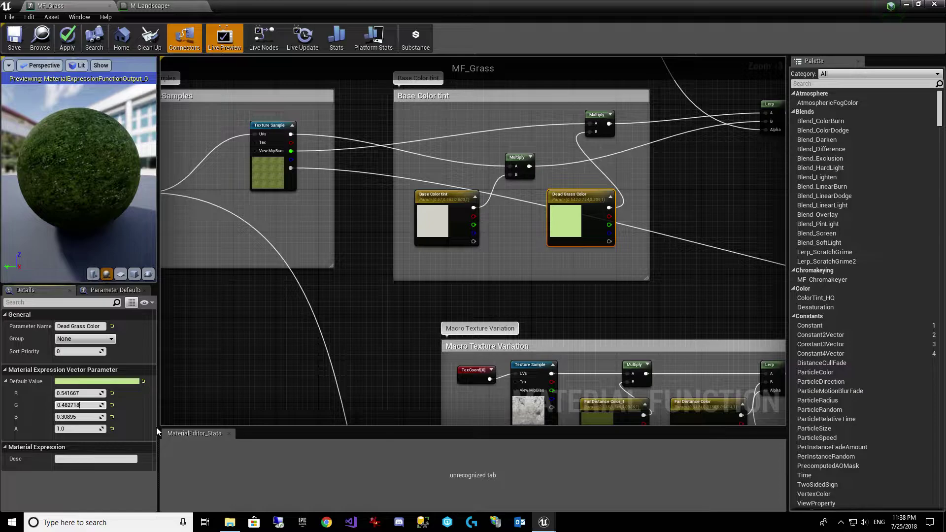
key(Return)
key(Tab)
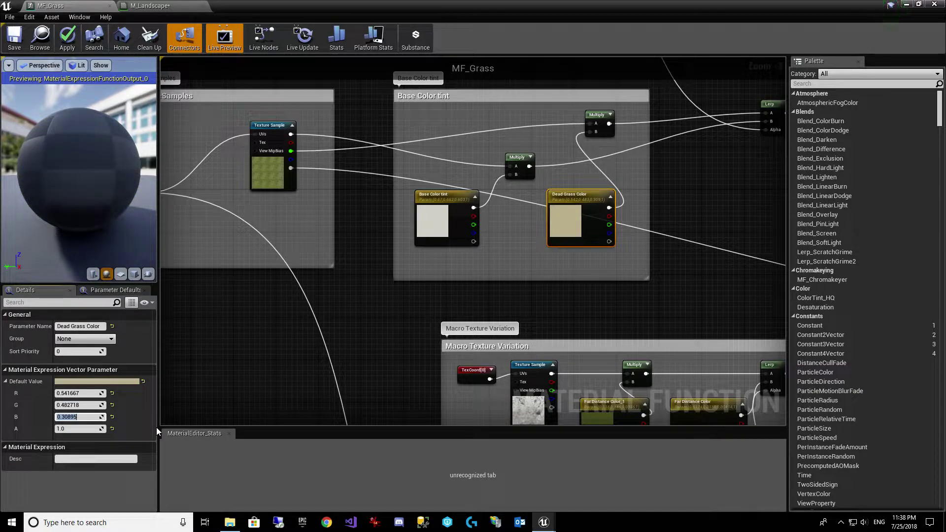
text(0.200417)
key(Tab)
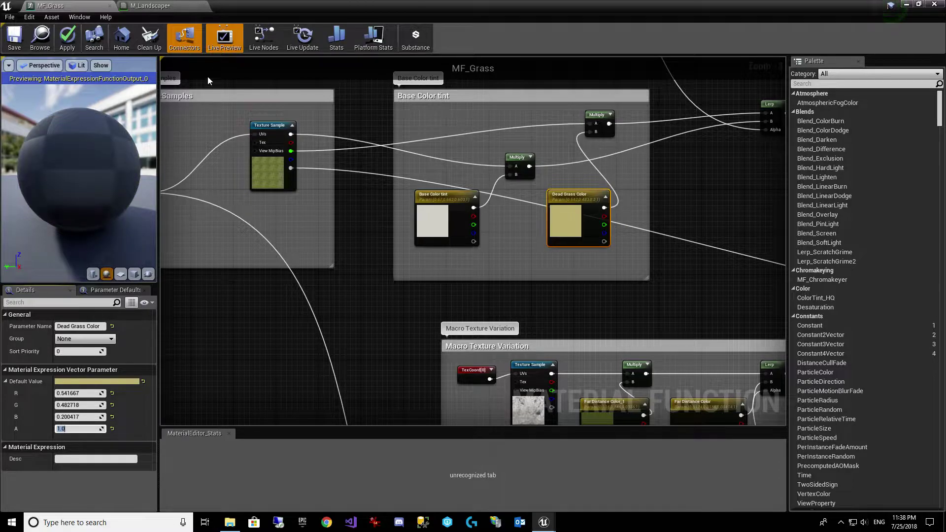
Save MF_Grass and M_Landscape, and return to the OurWorld level
click(14, 48)
click(170, 5)
click(15, 39)
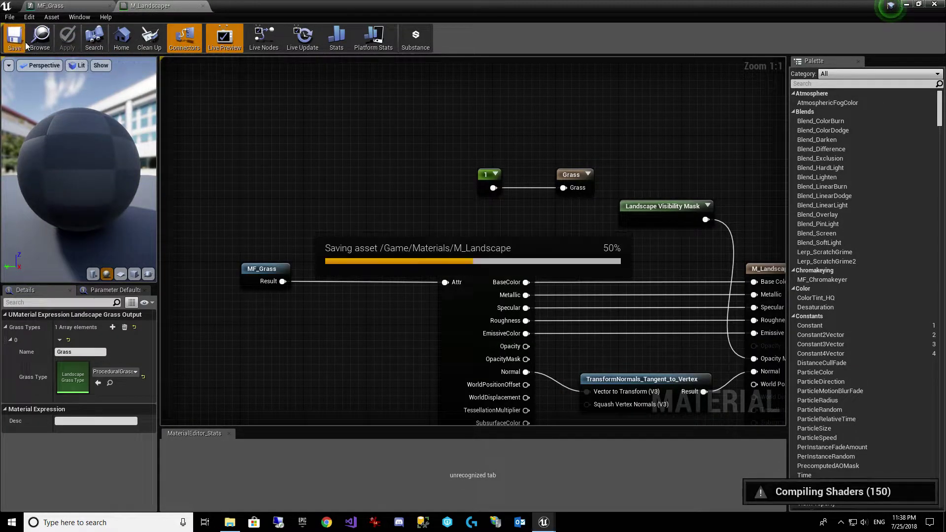
click(906, 4)
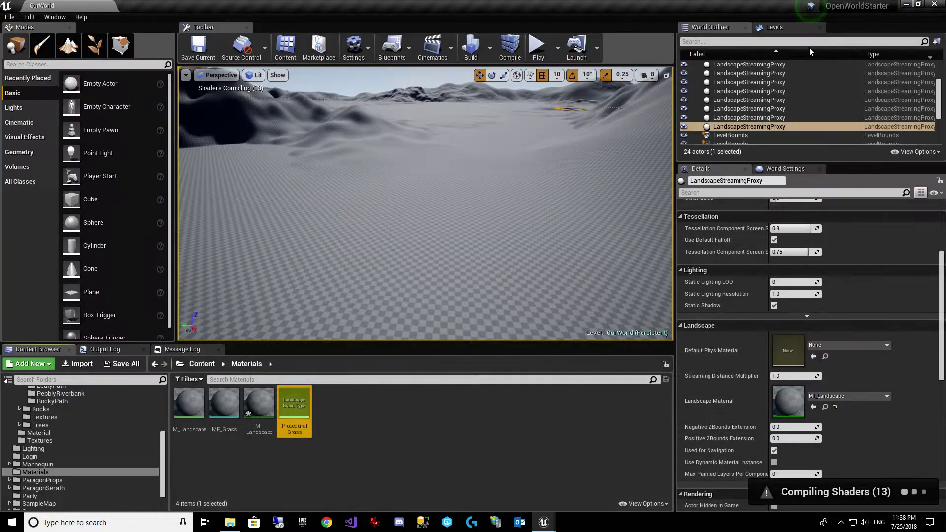
Inspect the updated grass and distant terrain in the level, including a short play session
key(w)
right_drag(534, 199, 434, 150)
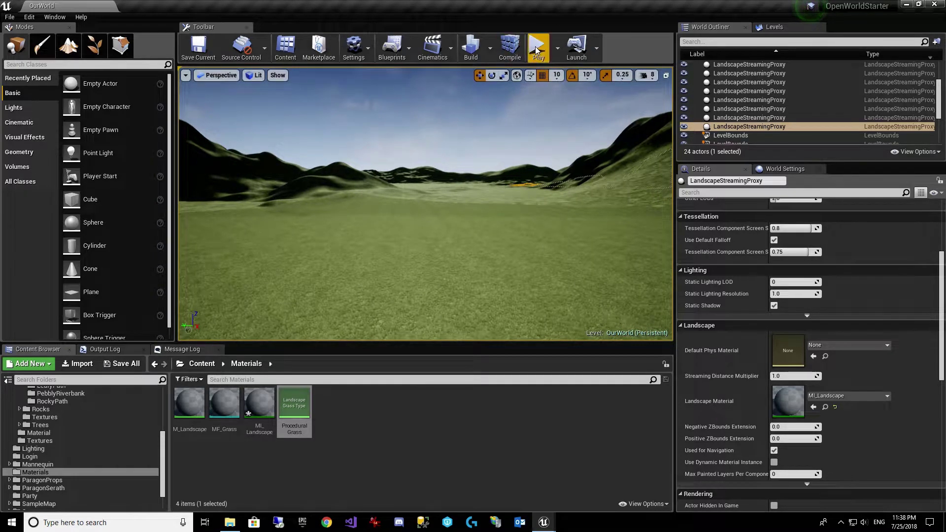
click(537, 45)
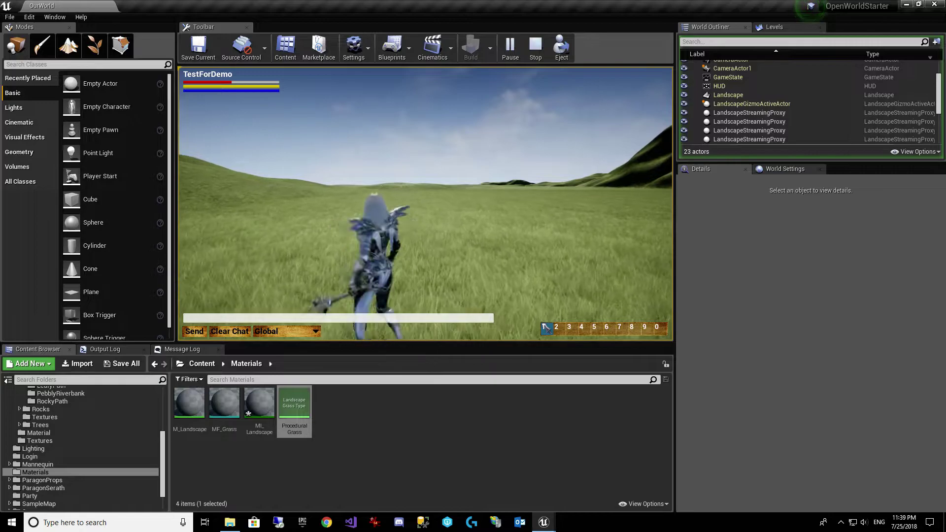
key(Escape)
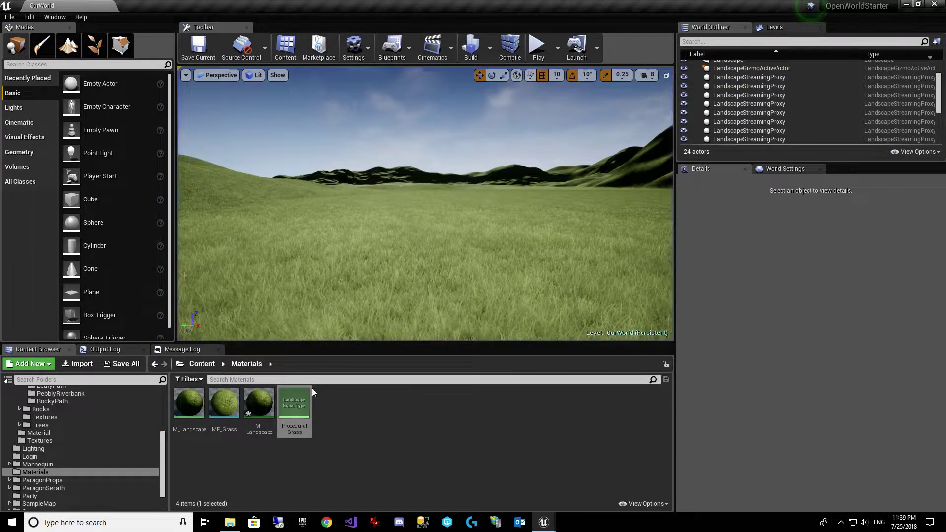
Create a material function named MF_Cliffs in the Materials folder and open it for editing
click(252, 411)
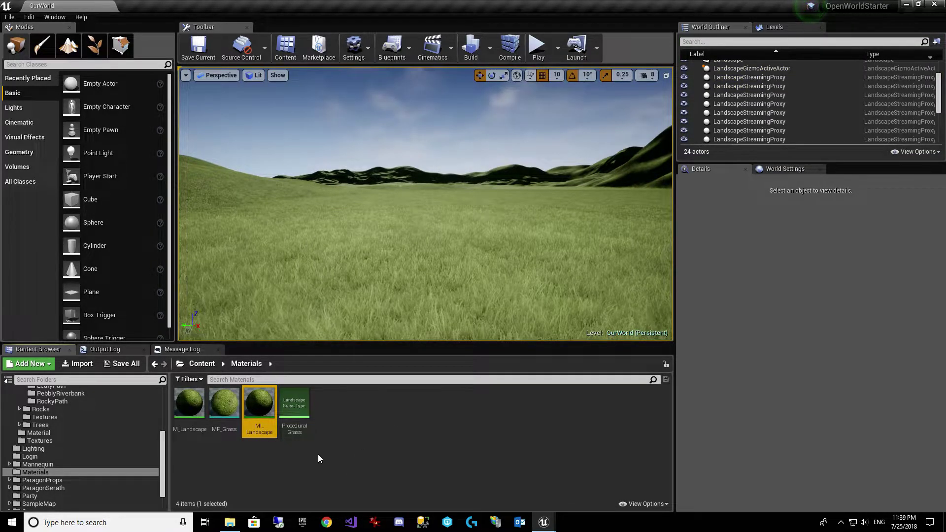
right_click(343, 406)
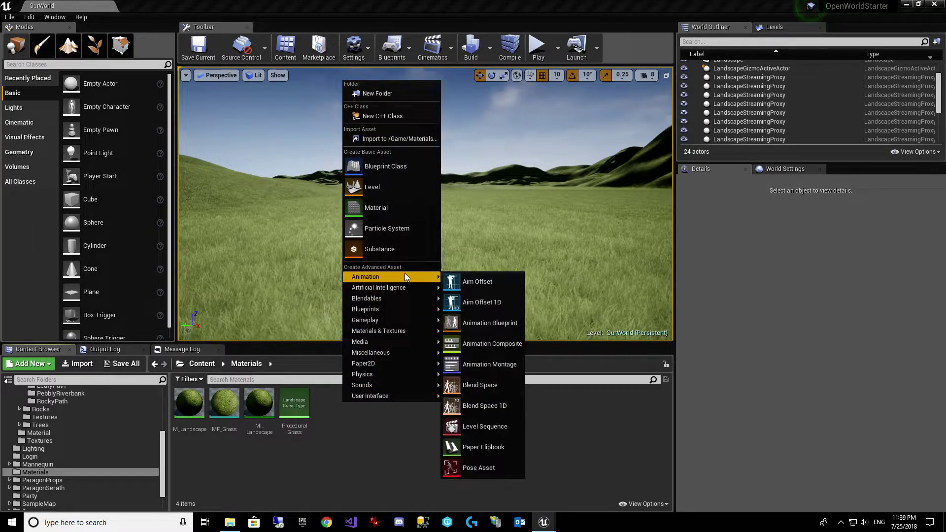
mouse_move(409, 332)
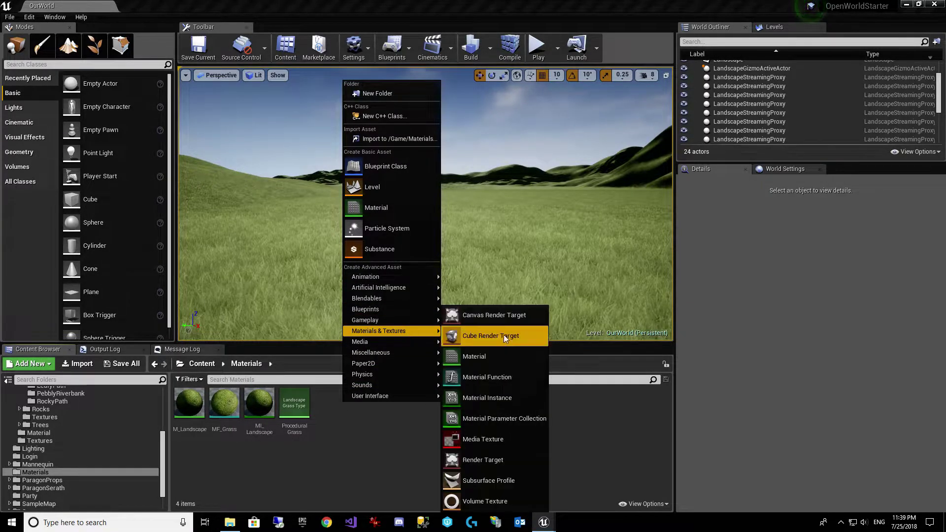
click(483, 374)
text(MG)
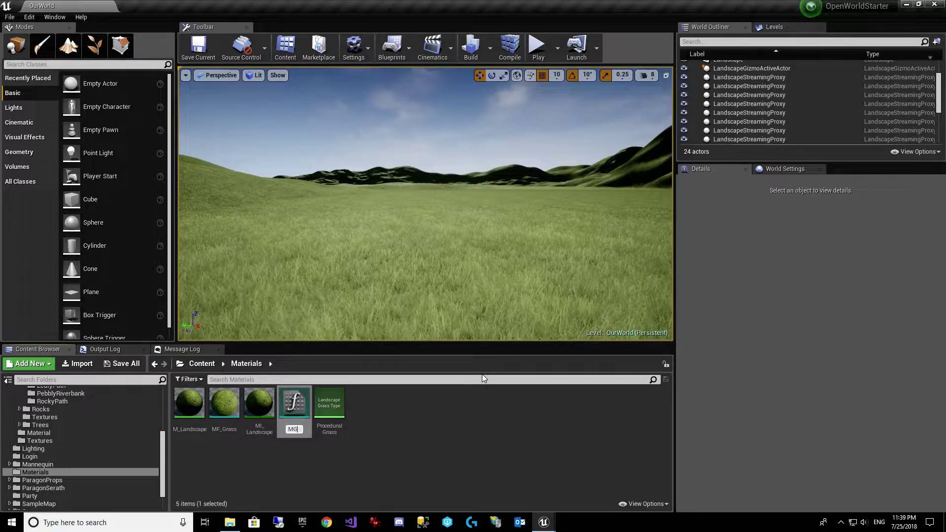
key(BackSpace)
text(F)
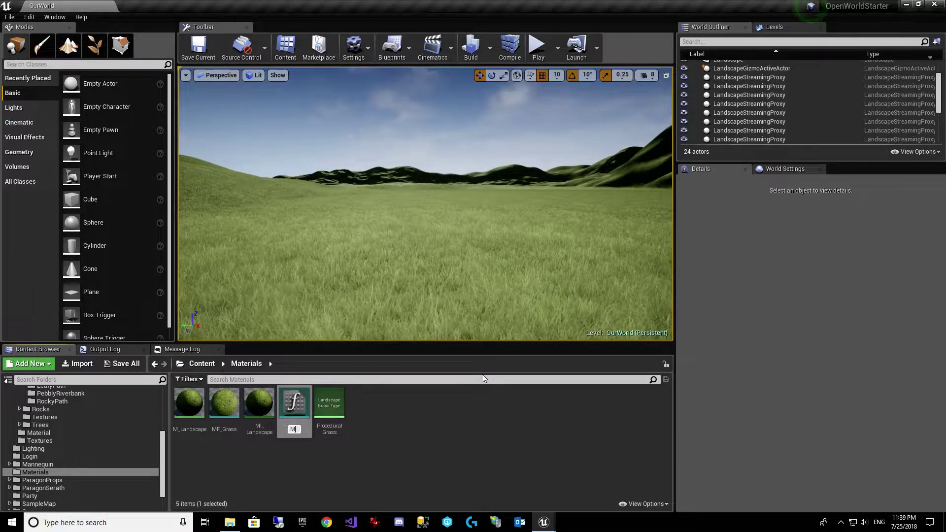
text(_Cliffs)
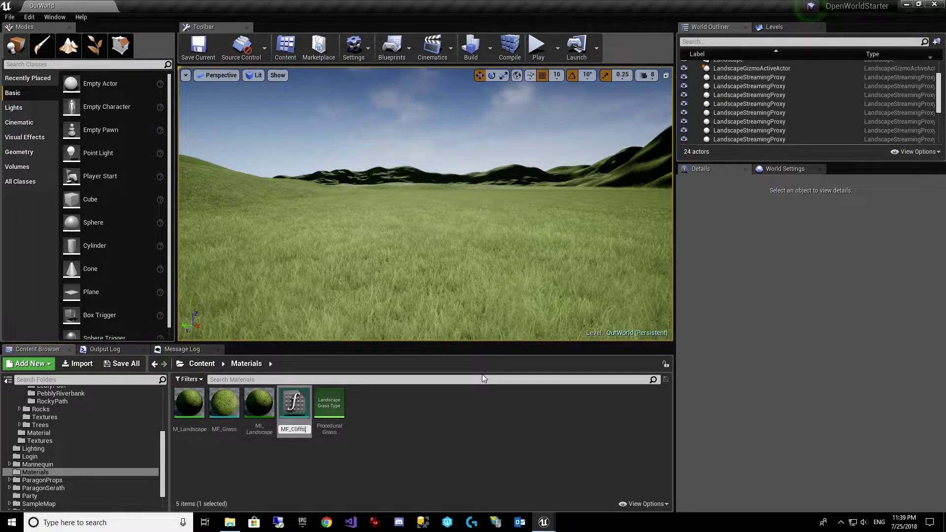
key(Return)
key(Return)
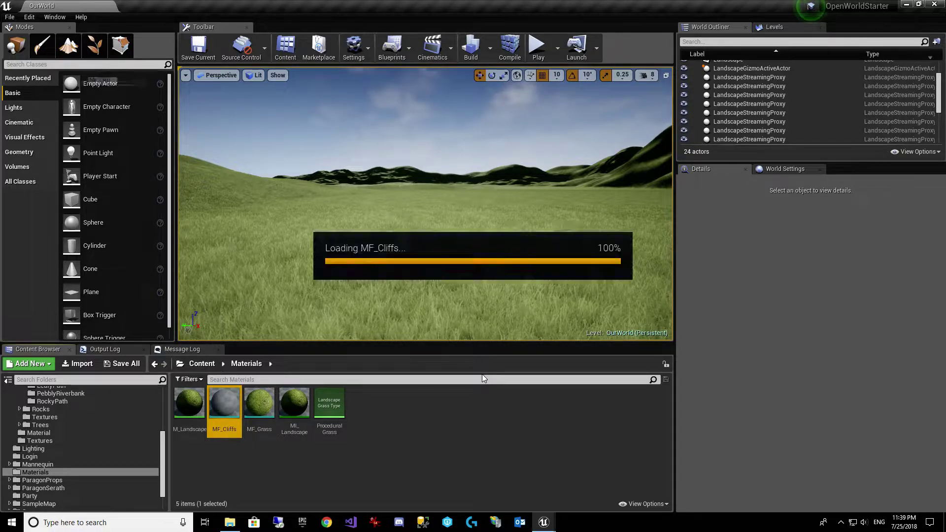
click(707, 112)
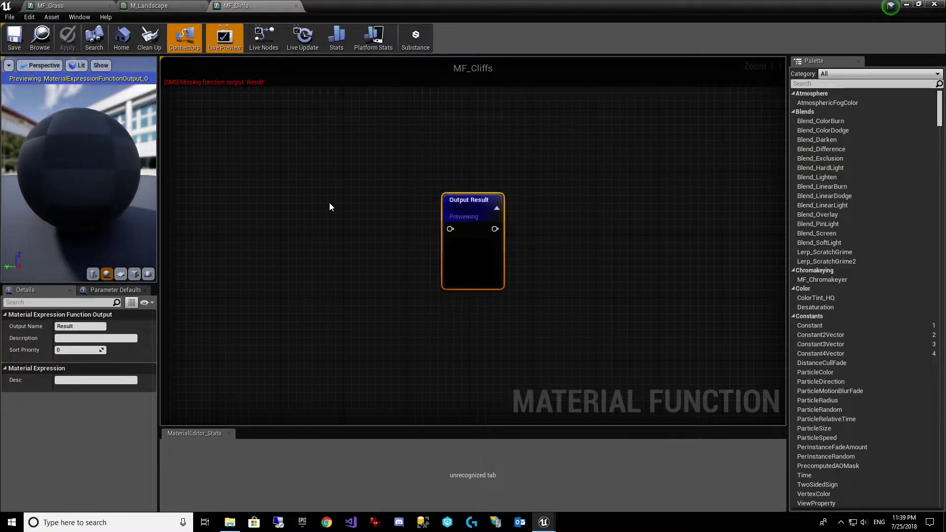
Add a MakeMaterialAttributes node and connect its output to Output Result
right_click(330, 206)
text(mak)
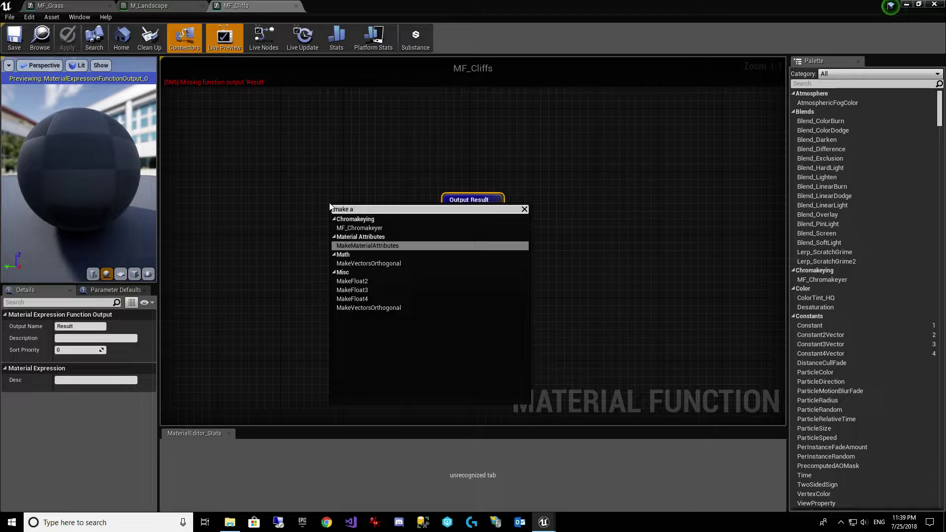
text(e a)
key(Return)
drag(401, 239, 451, 230)
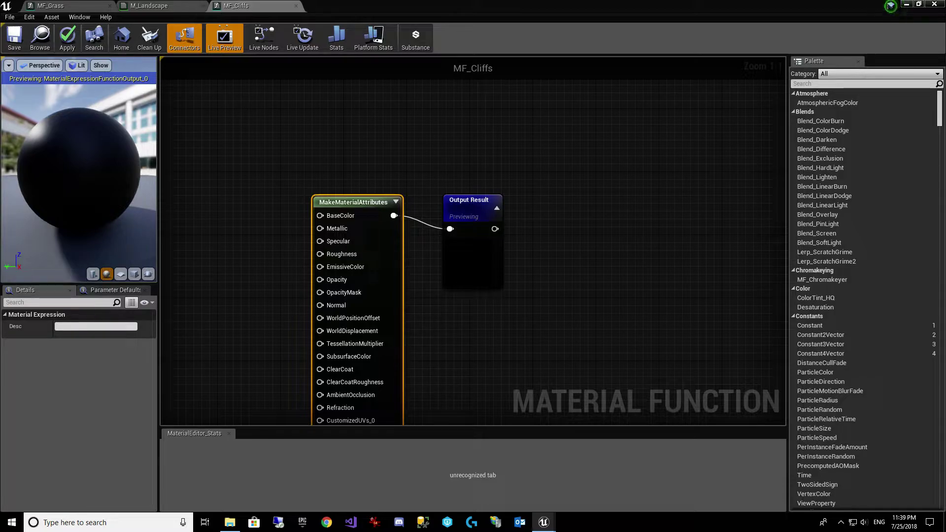
Add a WorldAlignedTextures_Complex node in empty graph space well before MakeMaterialAttributes
right_drag(495, 333, 783, 300)
right_drag(381, 296, 570, 297)
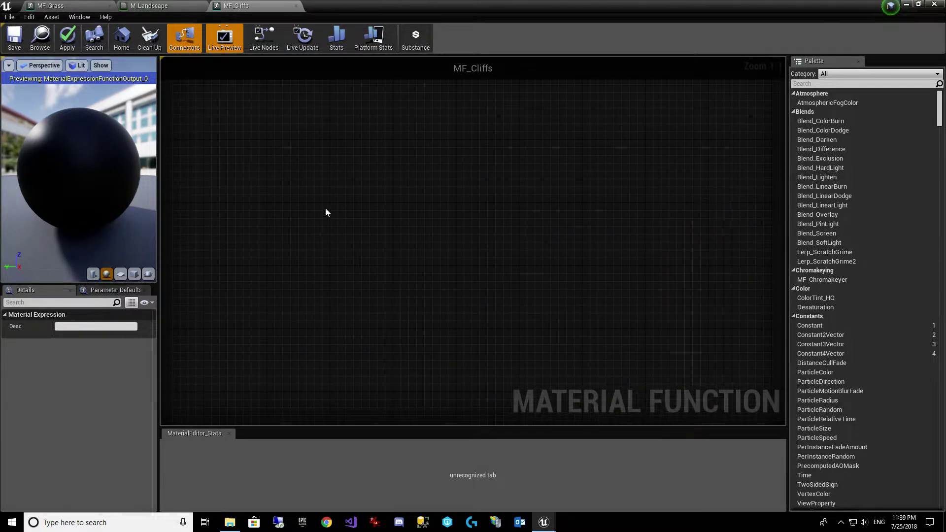
right_click(325, 209)
text(wor)
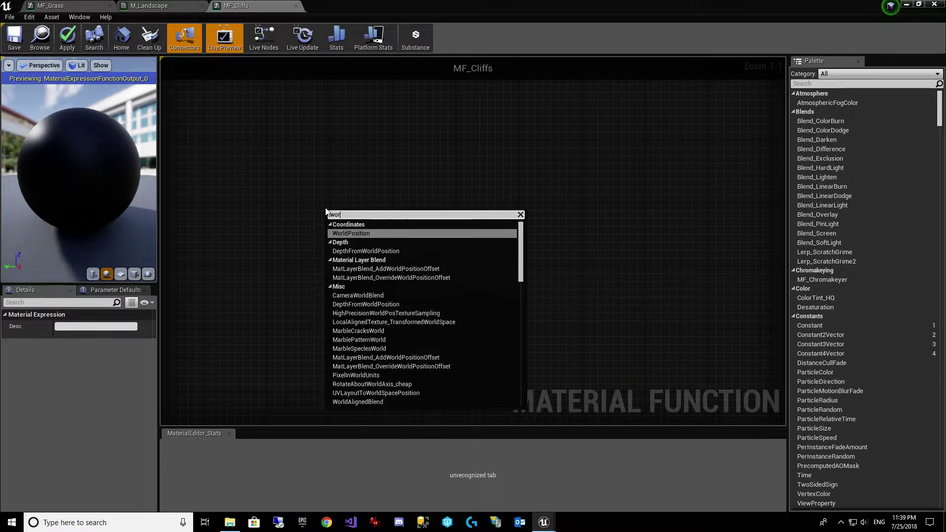
text(ldali)
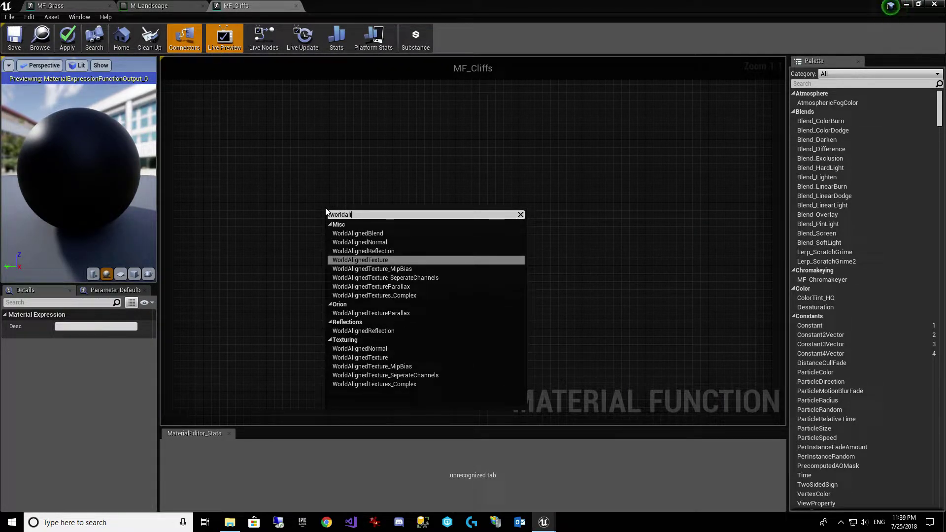
click(411, 296)
right_drag(463, 248, 452, 221)
right_drag(700, 271, 744, 209)
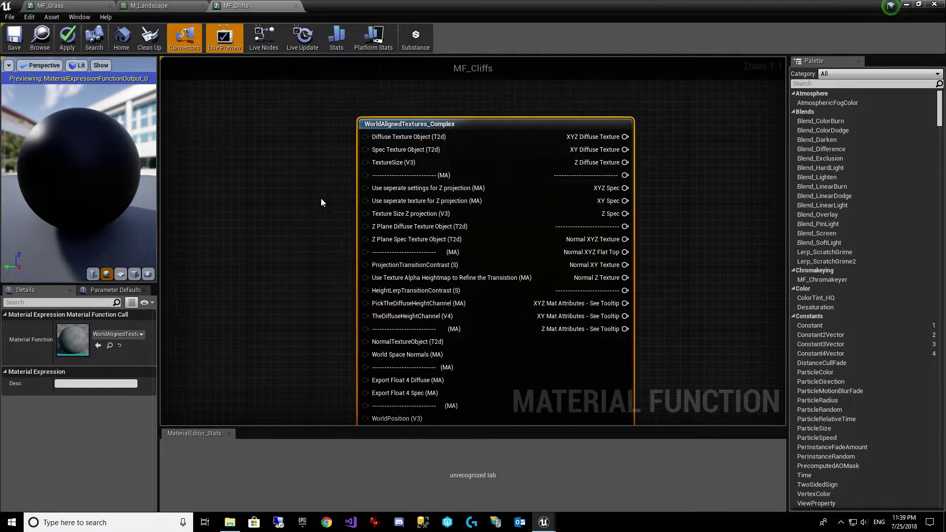
Add a Texture Object node in the empty graph space ahead of the WorldAlignedTextures_Complex node
right_drag(307, 203, 356, 198)
right_click(310, 119)
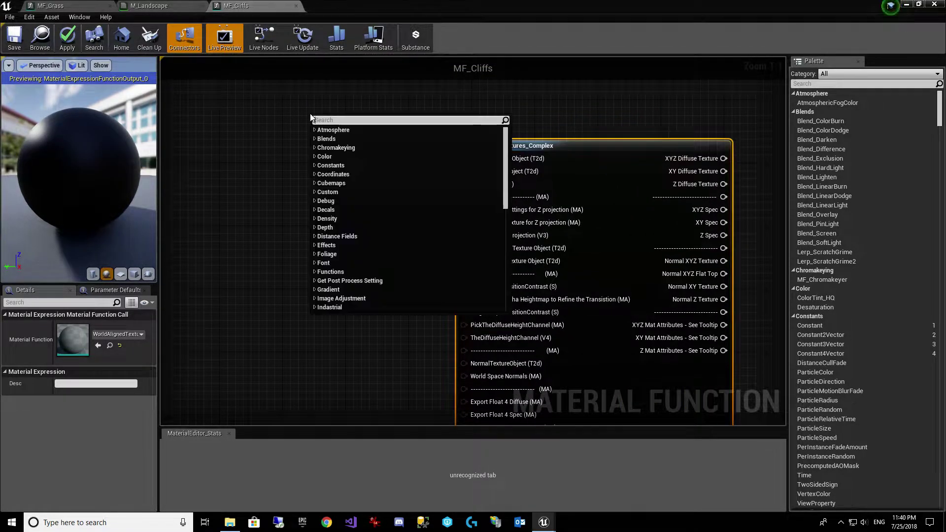
text(textureobjec)
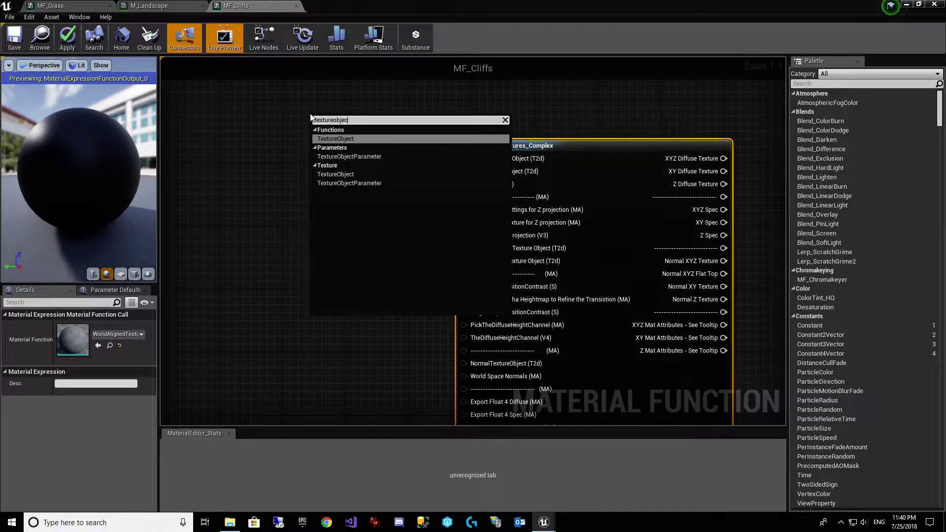
key(Return)
drag(339, 169, 251, 158)
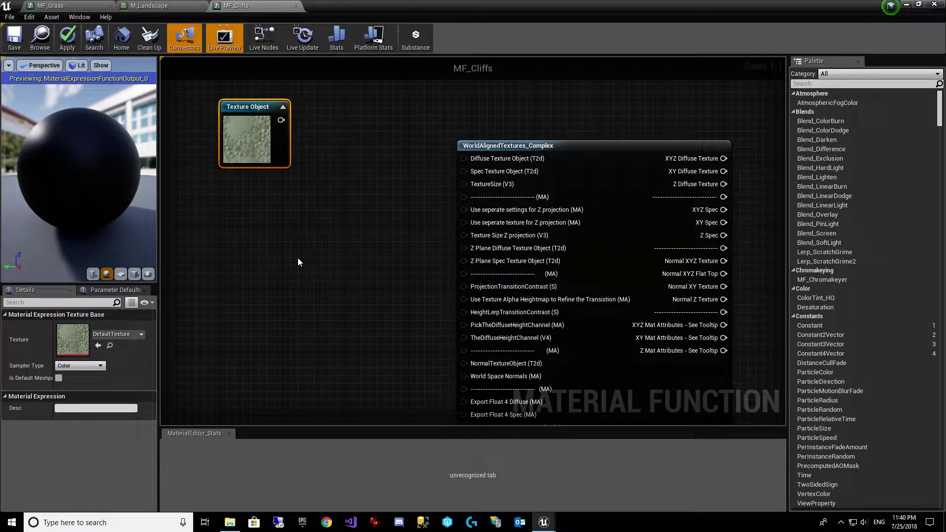
Switch to File Explorer and copy T_LS_Dirt_01_N.uasset and T_RB_LS_Dirt_01_DispAlpha03.uasset from OpenWorldStarterPlugin\MapTileSource
click(230, 522)
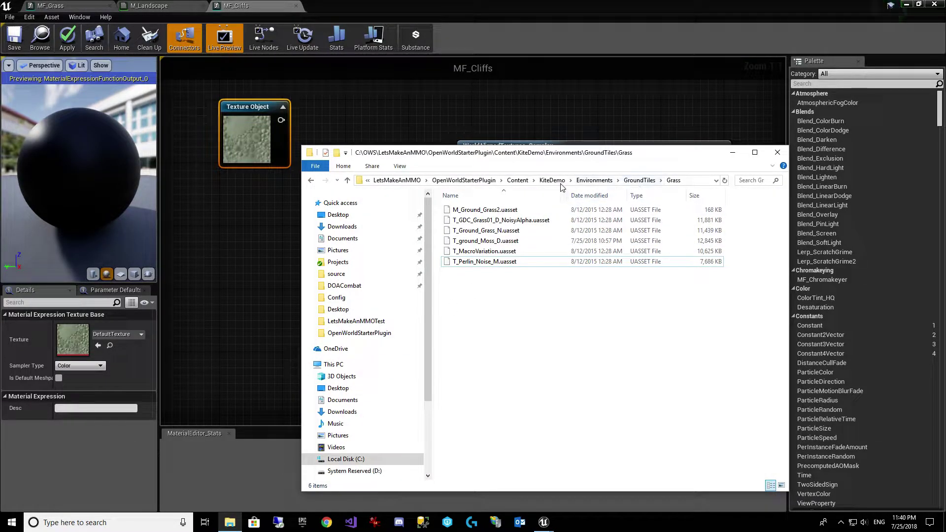
click(485, 181)
click(486, 181)
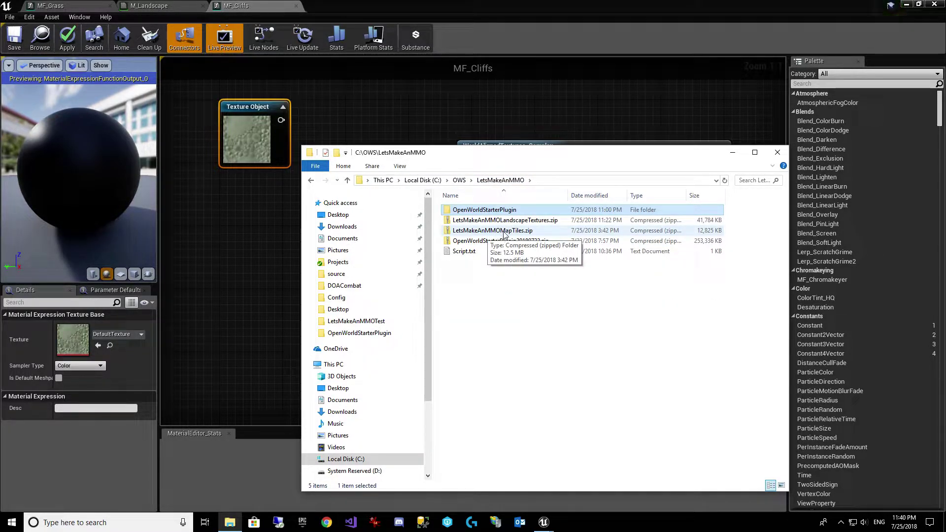
double_click(487, 210)
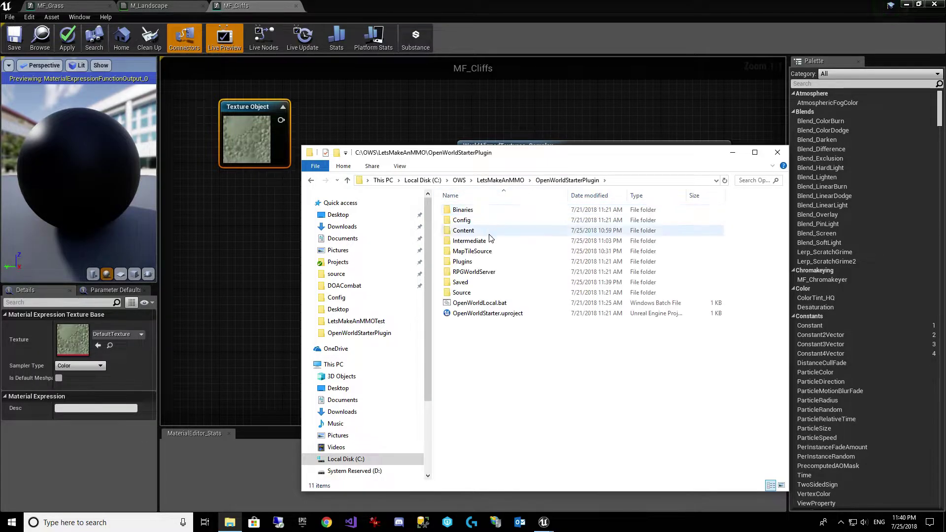
double_click(488, 251)
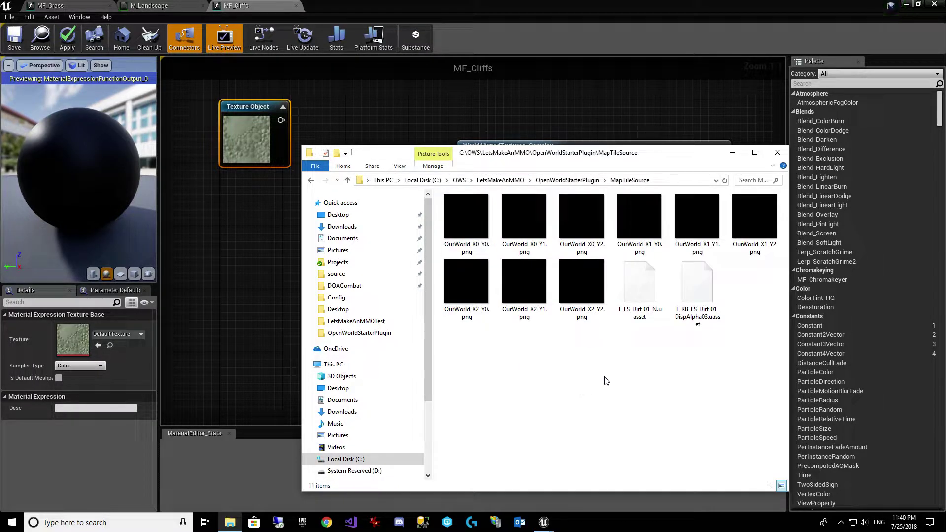
click(638, 298)
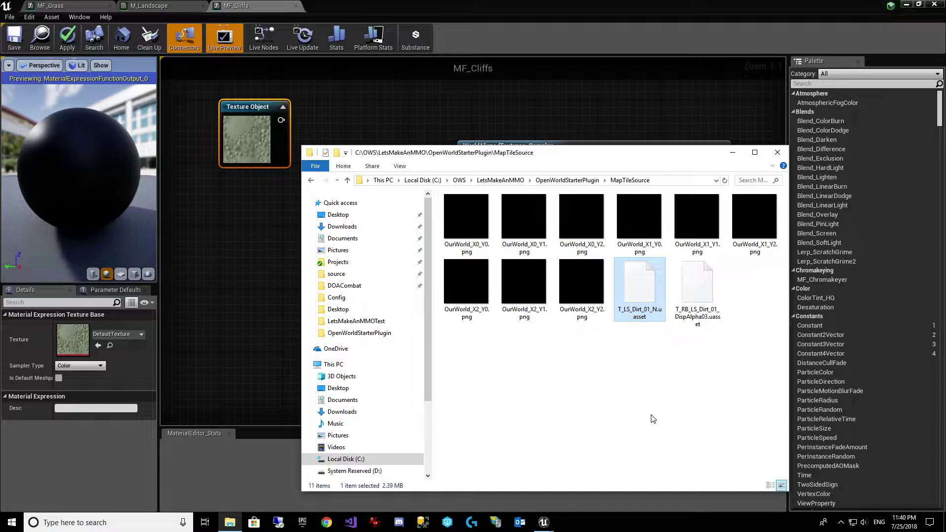
ctrl+click(697, 314)
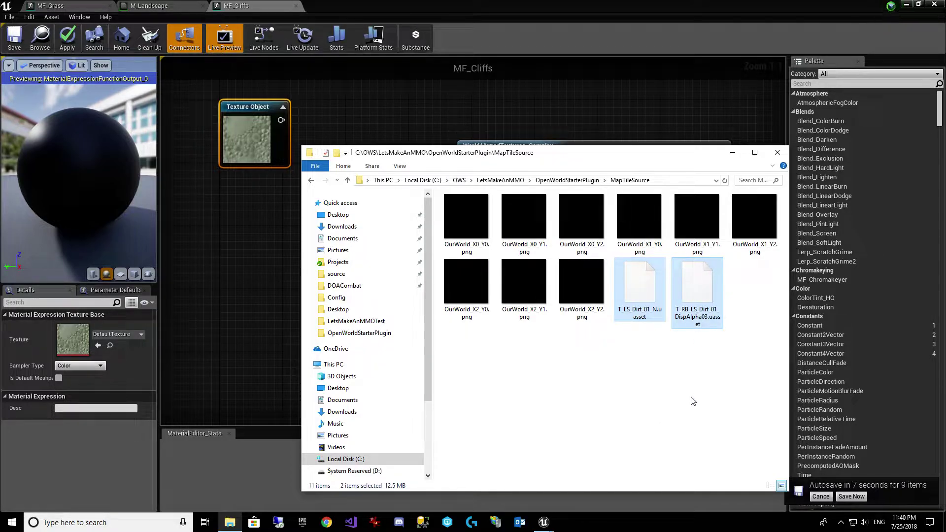
Paste the two dirt texture assets into the project's Content\KiteDemo\Textures folder and return to the MF_Cliffs graph
click(547, 180)
double_click(523, 231)
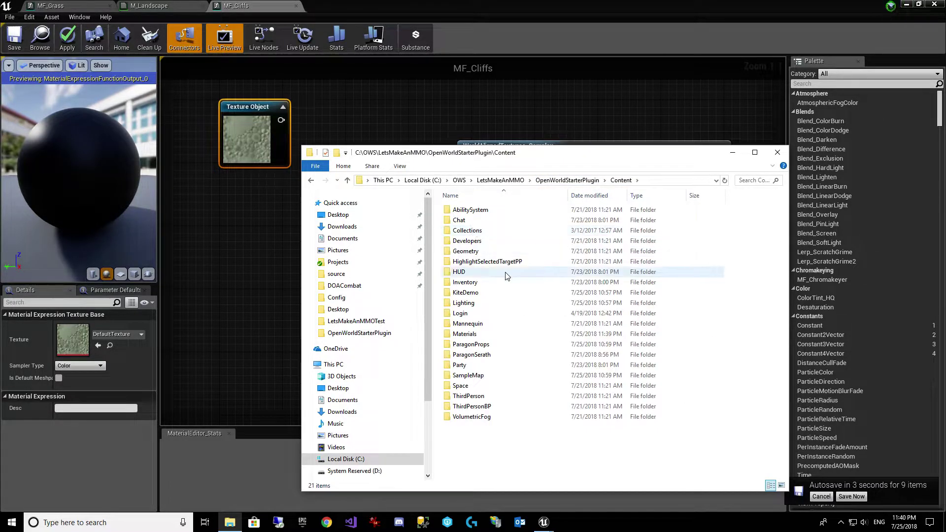
double_click(486, 294)
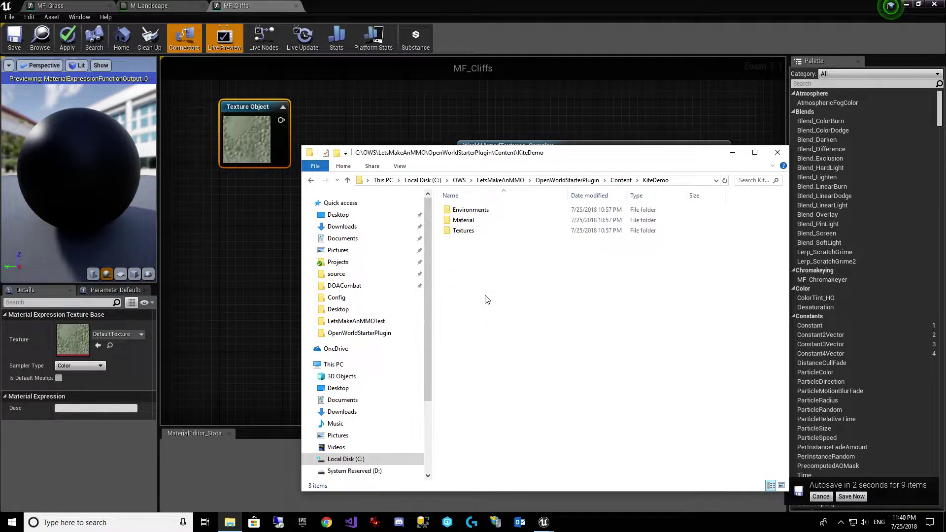
double_click(476, 231)
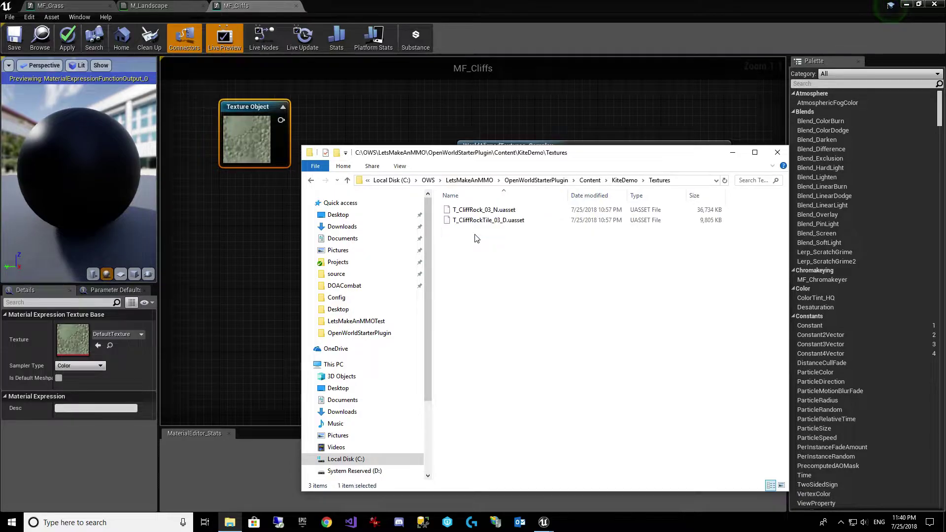
key(ctrl+v)
click(535, 320)
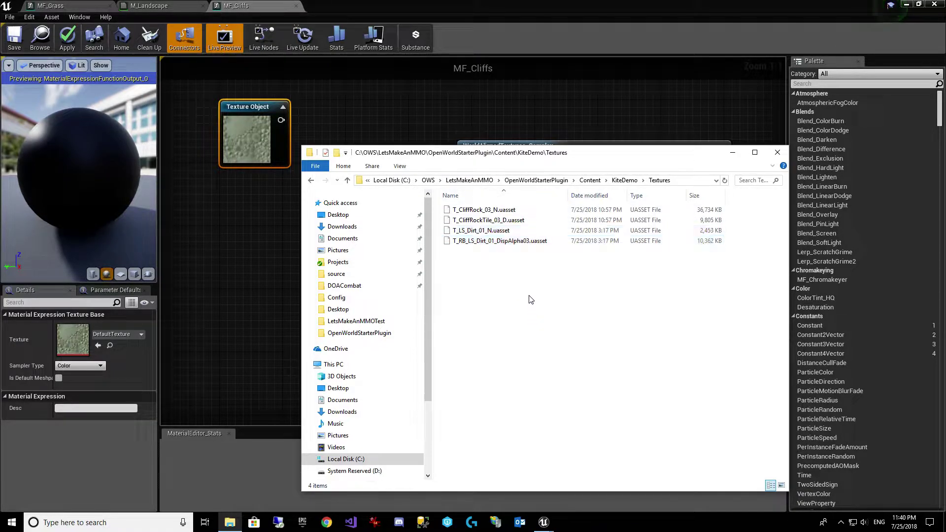
click(733, 153)
Assign T_RB_LS_Dirt_01_DispAlpha03 to the Texture Object node and connect it to the Diffuse Texture Object input
right_drag(256, 278, 406, 355)
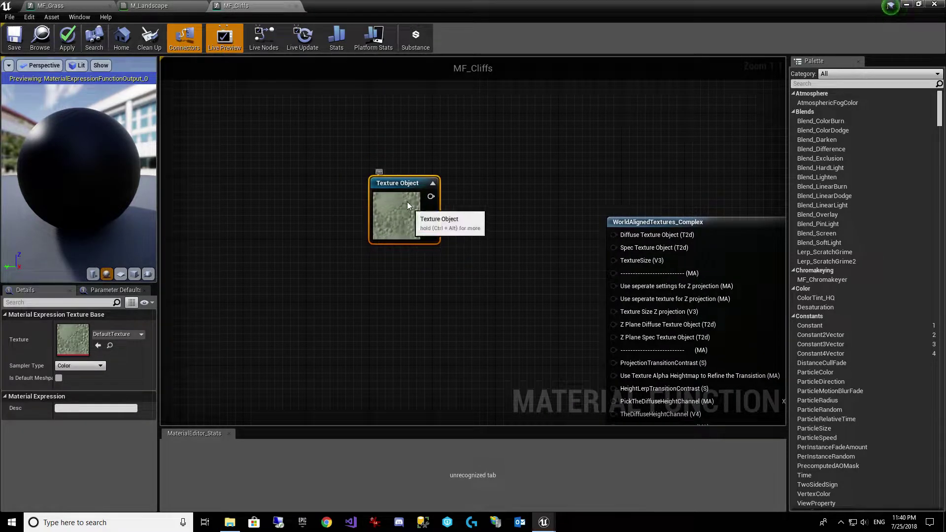
drag(409, 206, 400, 159)
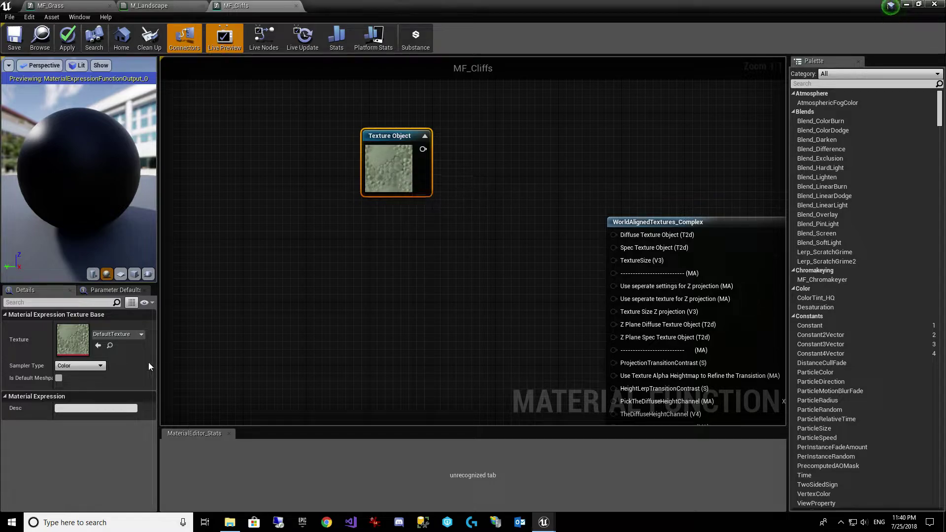
click(118, 334)
text(Dirt)
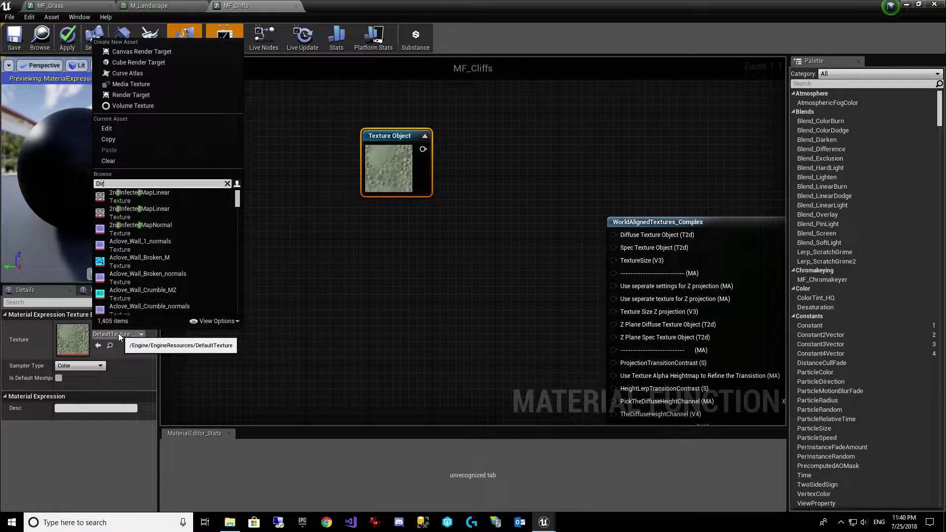
key(BackSpace)
key(BackSpace)
key(BackSpace)
key(BackSpace)
text(LS_D)
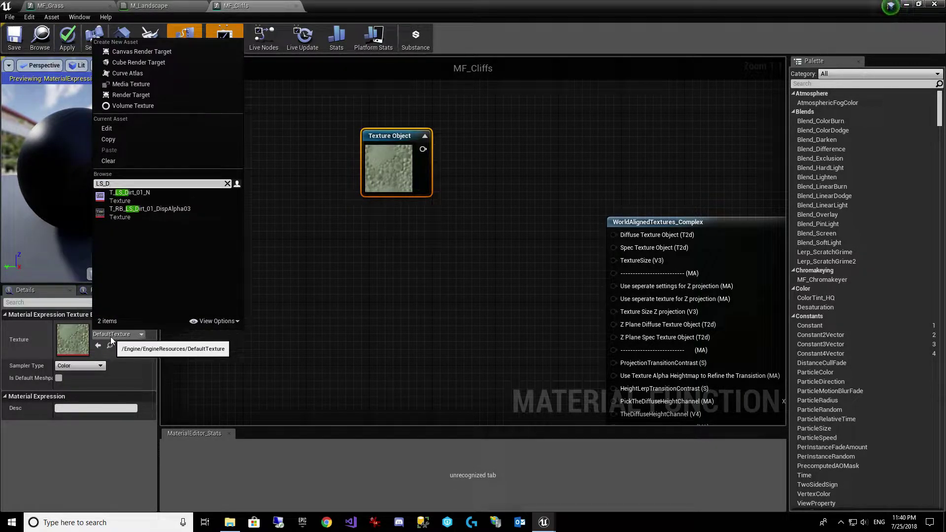
mouse_move(186, 213)
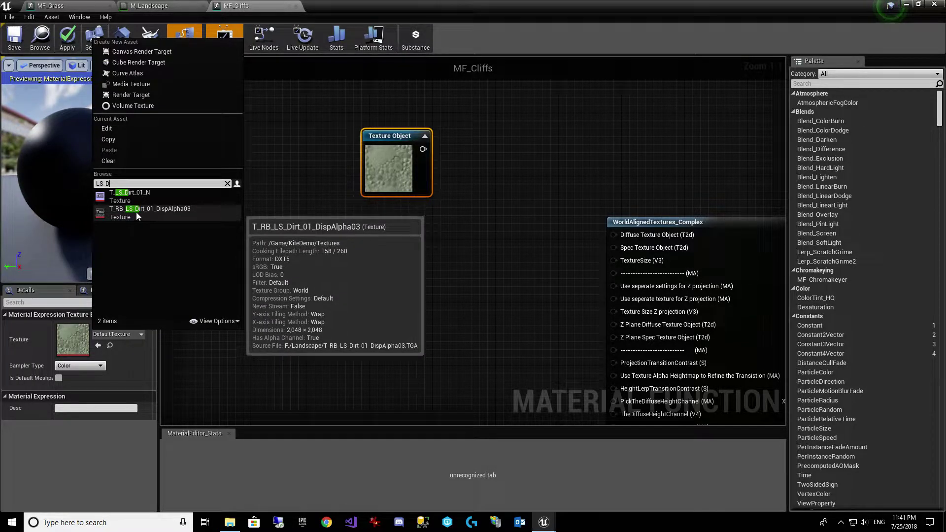
click(167, 215)
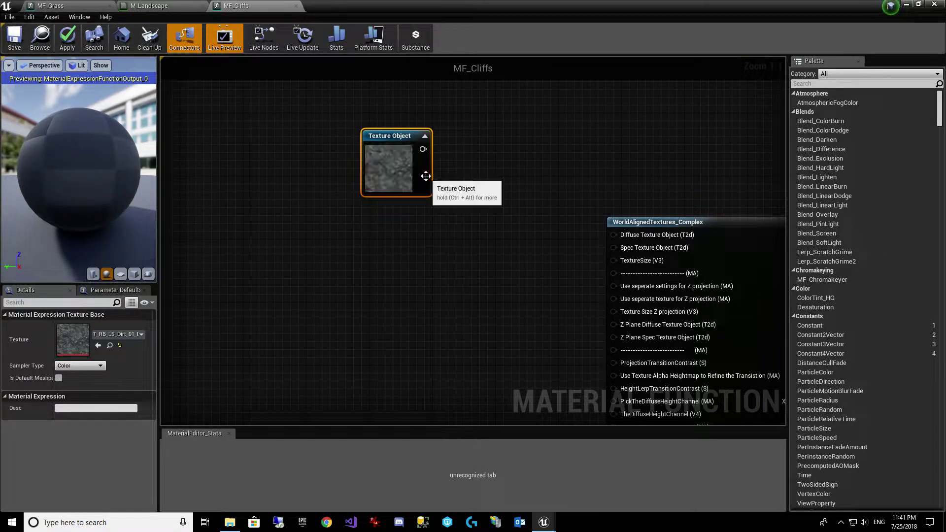
drag(420, 151, 612, 235)
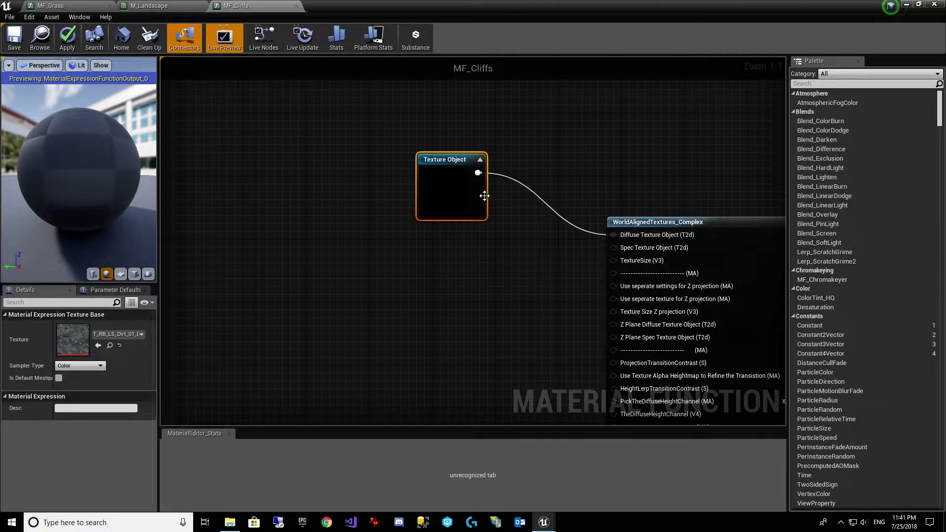
drag(485, 198, 493, 206)
Add a FunctionInput node named MacroScale below the Texture Object and set its input type to Function Input Scalar
right_click(407, 289)
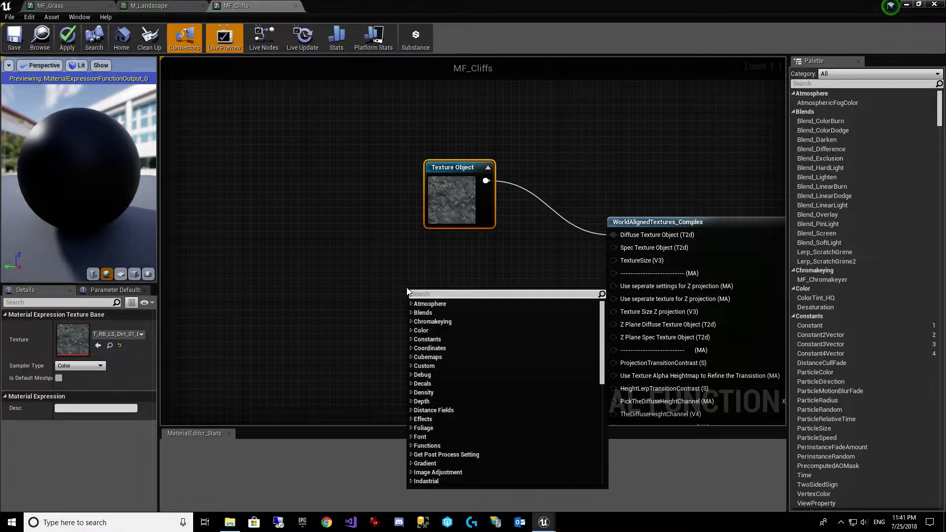
text(input)
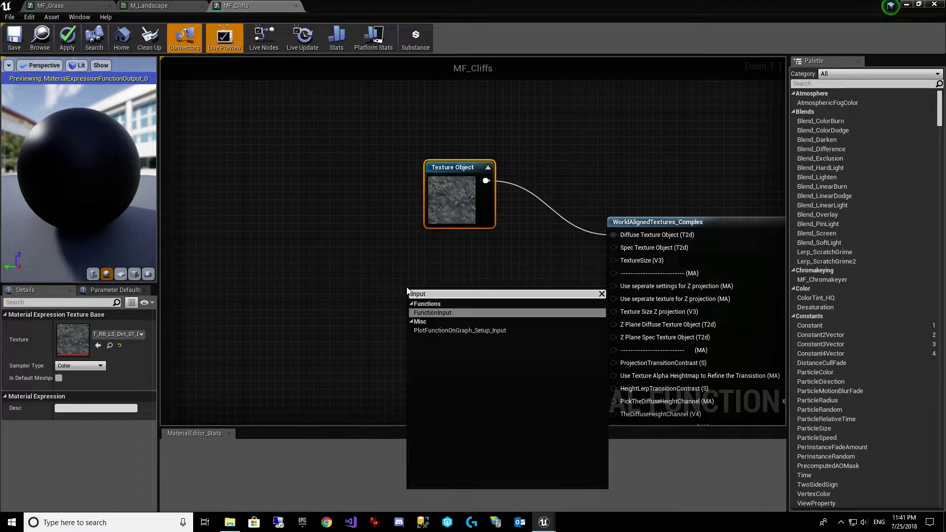
key(Return)
click(77, 326)
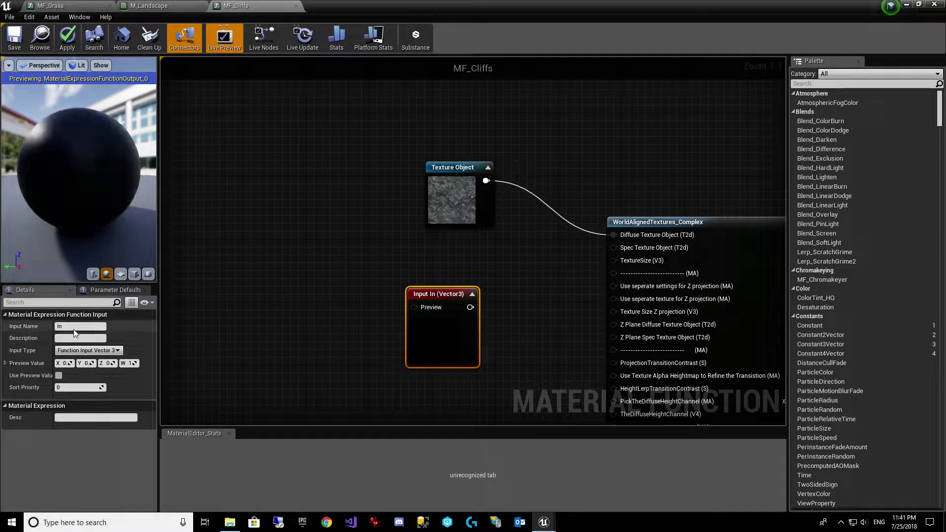
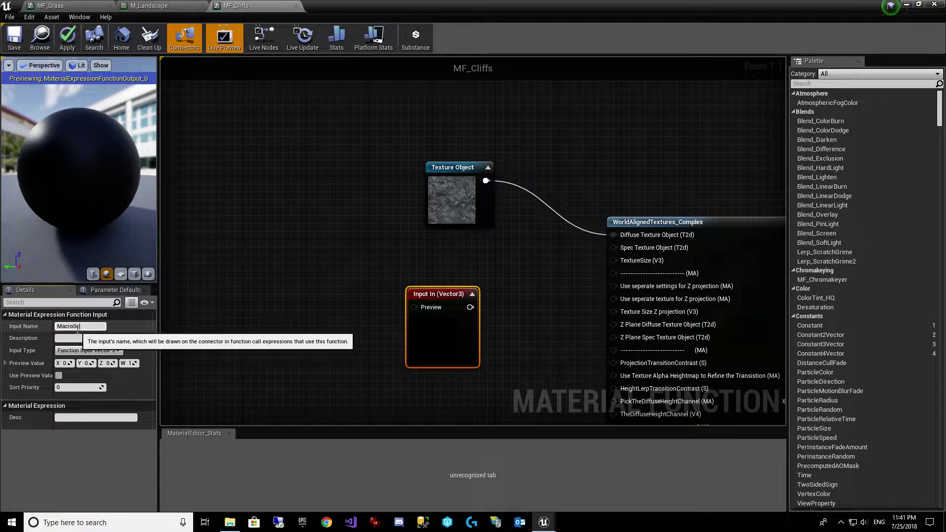
key(Return)
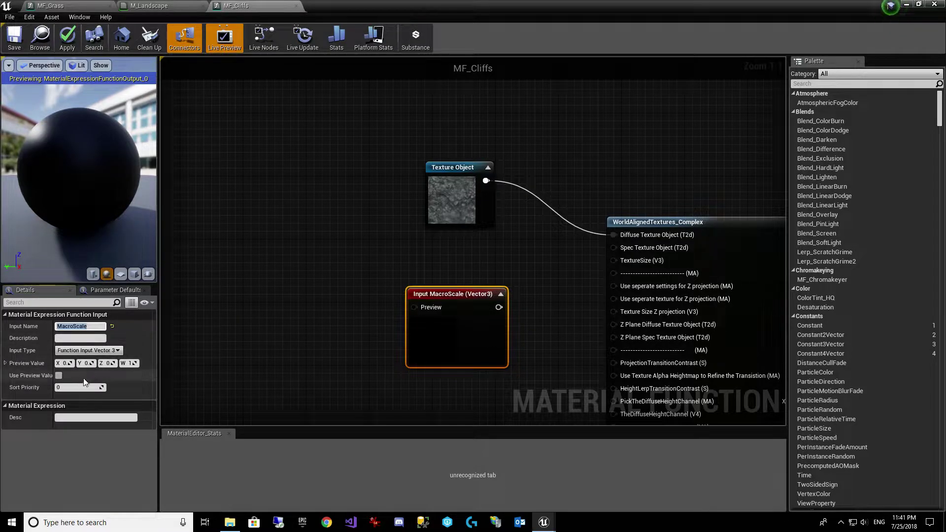
click(93, 351)
click(109, 359)
Connect the MacroScale input to TextureSize and place its collapsed node just below the Texture Object
drag(488, 336, 613, 262)
click(530, 262)
drag(521, 270, 523, 258)
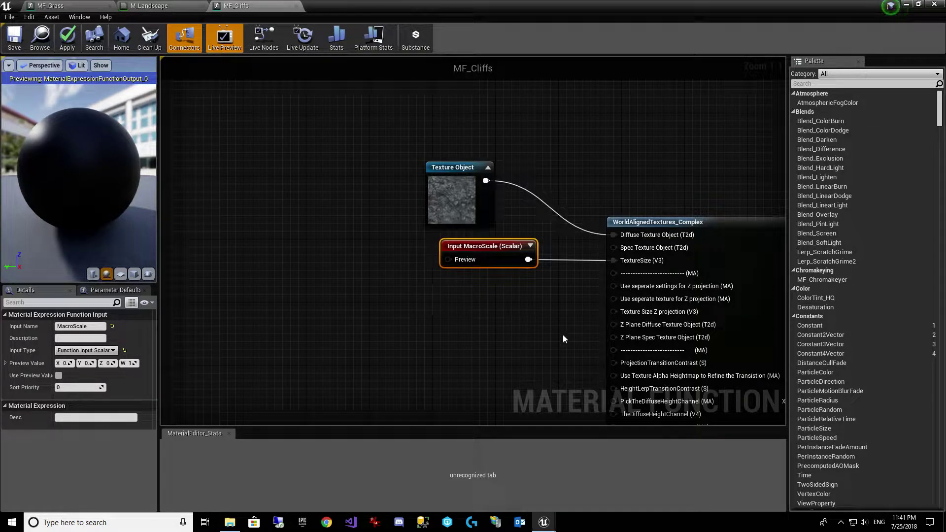
Add a Static Bool node and connect it to "Use seperate settings for Z projection"
right_click(478, 316)
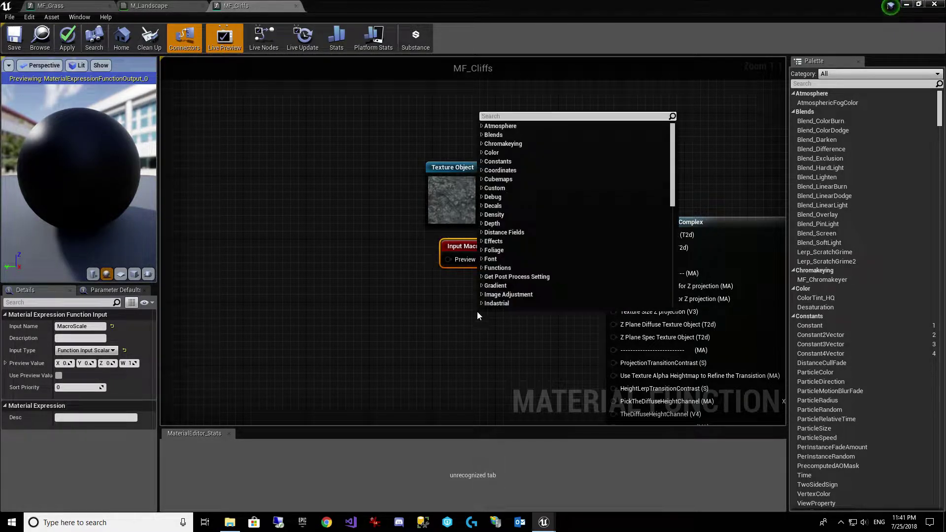
text(static)
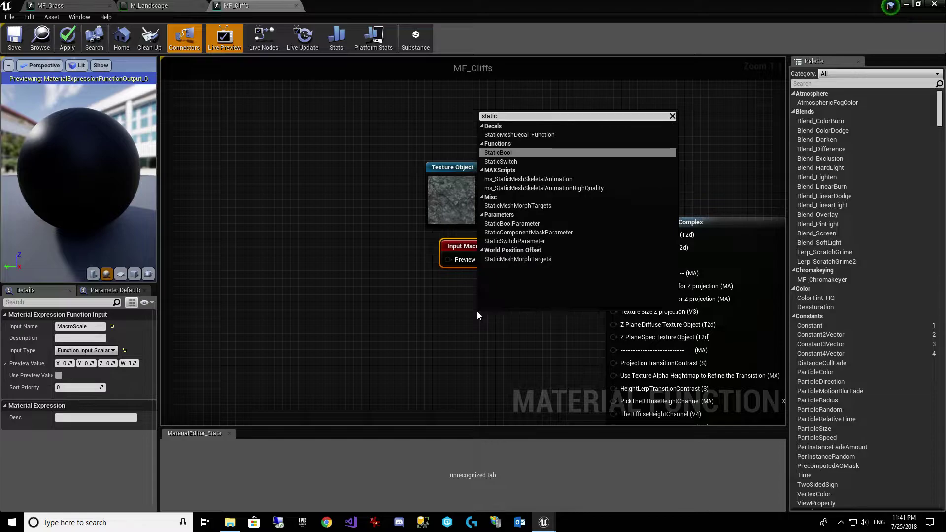
key(Return)
drag(539, 315, 613, 285)
Duplicate the Static Bool node, connect the copy to World Space Normals, and place it beside that input
right_drag(548, 347, 582, 231)
click(534, 300)
key(ctrl+v)
right_drag(550, 353, 536, 291)
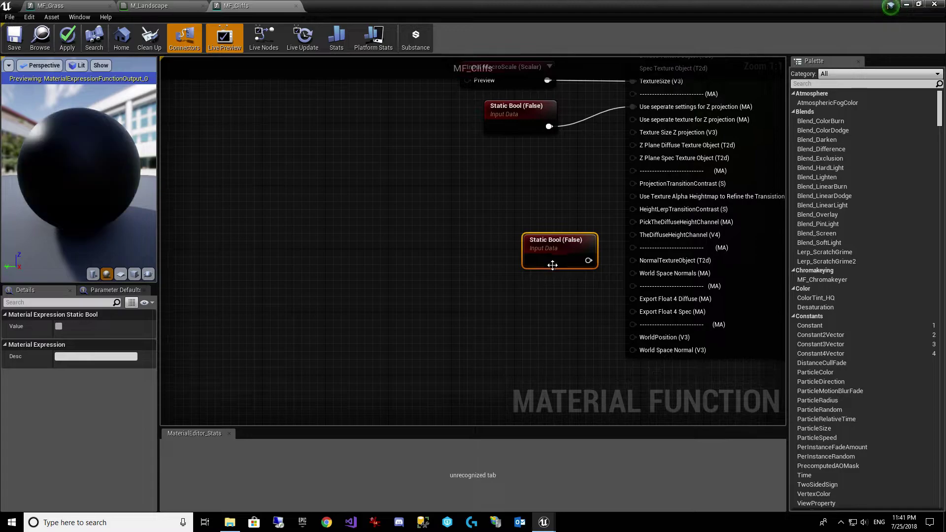
drag(559, 265, 552, 283)
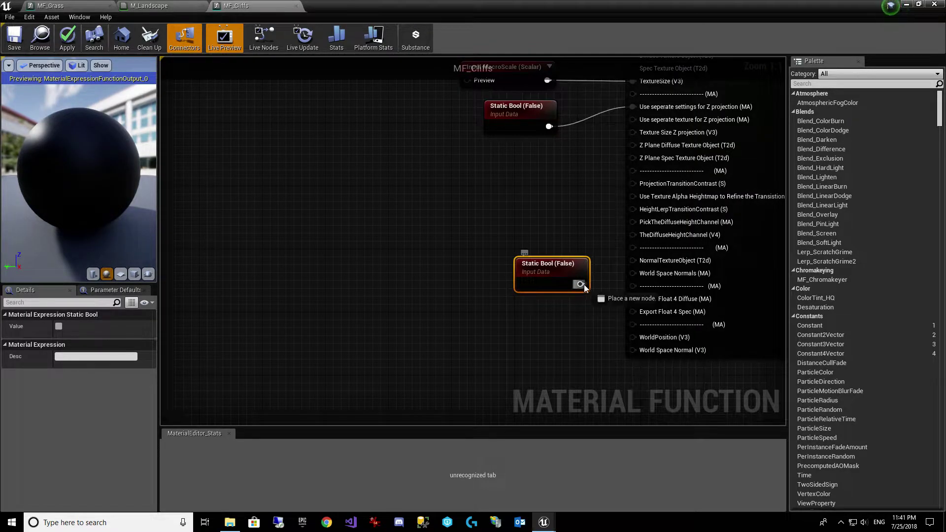
drag(583, 285, 633, 273)
drag(539, 276, 515, 293)
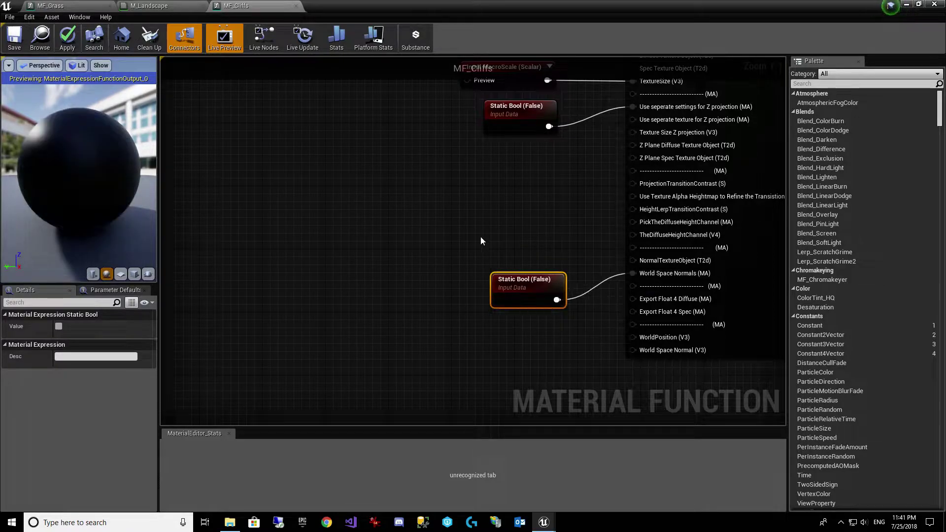
Duplicate the dirt Texture Object node and place the copy between the two Static Bool nodes
right_drag(465, 176, 530, 280)
click(545, 138)
key(ctrl+c)
key(ctrl+v)
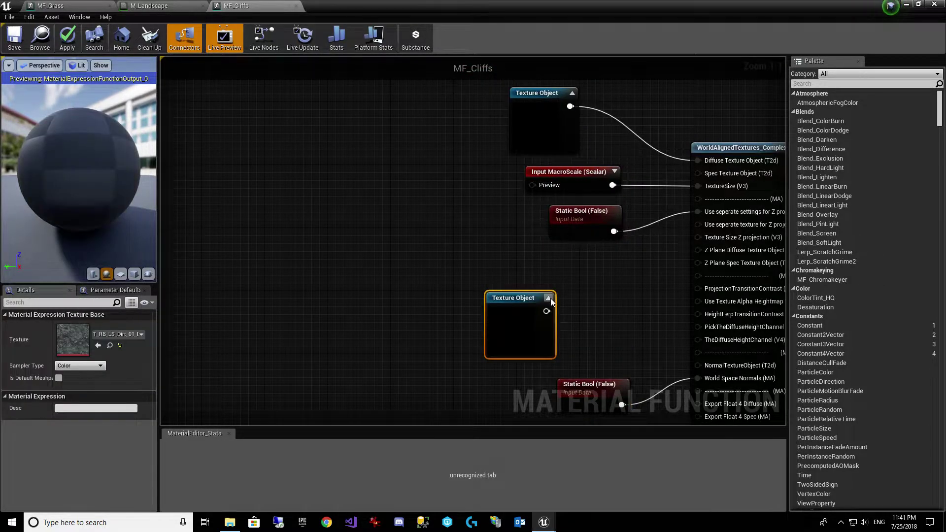
drag(533, 308, 517, 269)
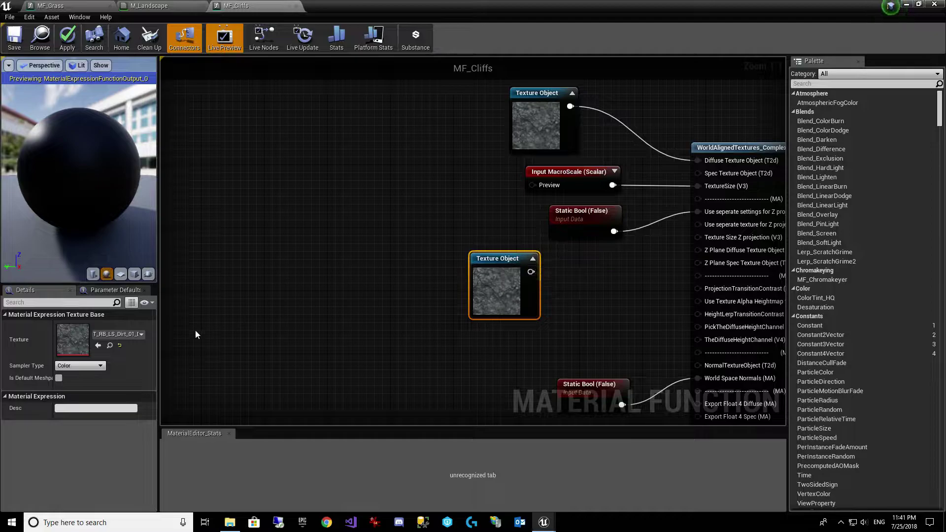
Assign the T_CliffRockTile_03_D texture to the copied Texture Object and connect it, aligned under the dirt one, to Z Plane Diffuse Texture Object
click(120, 334)
text(clif)
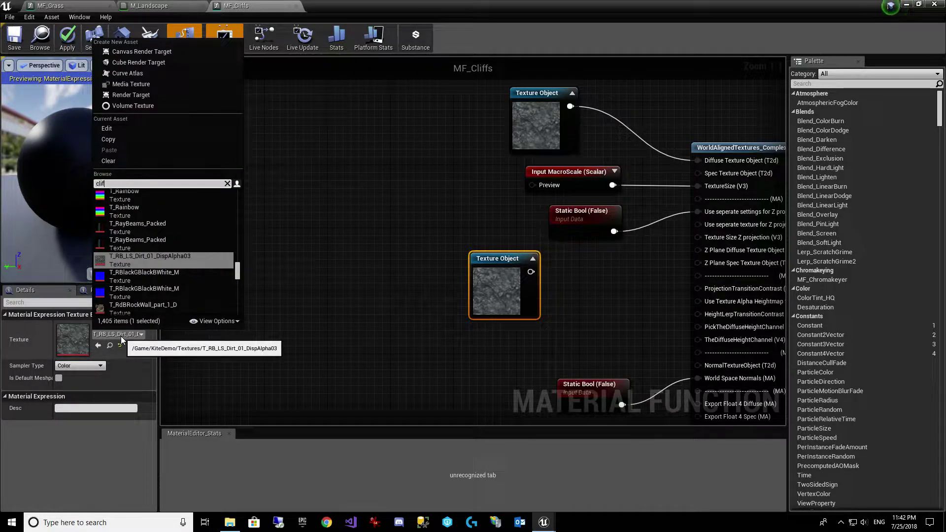
text(f)
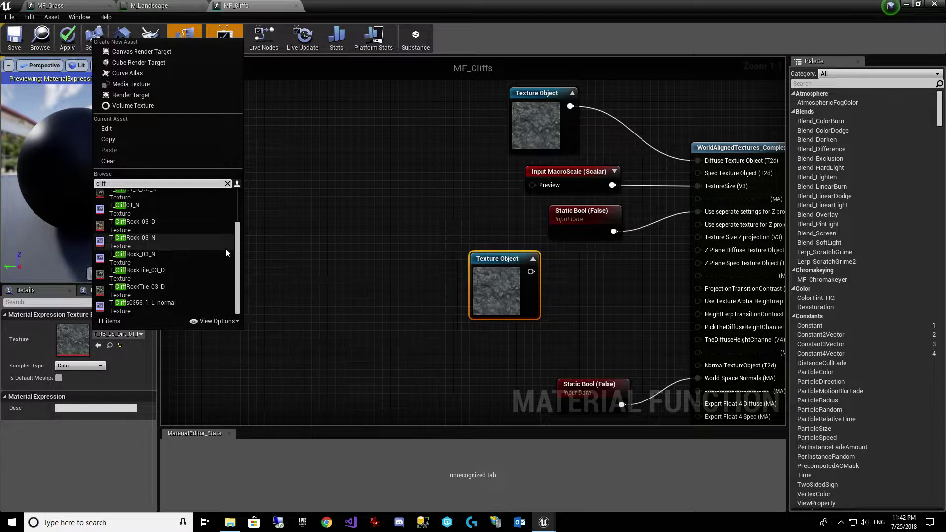
scroll(224, 254, up, 3)
scroll(222, 253, up, 1)
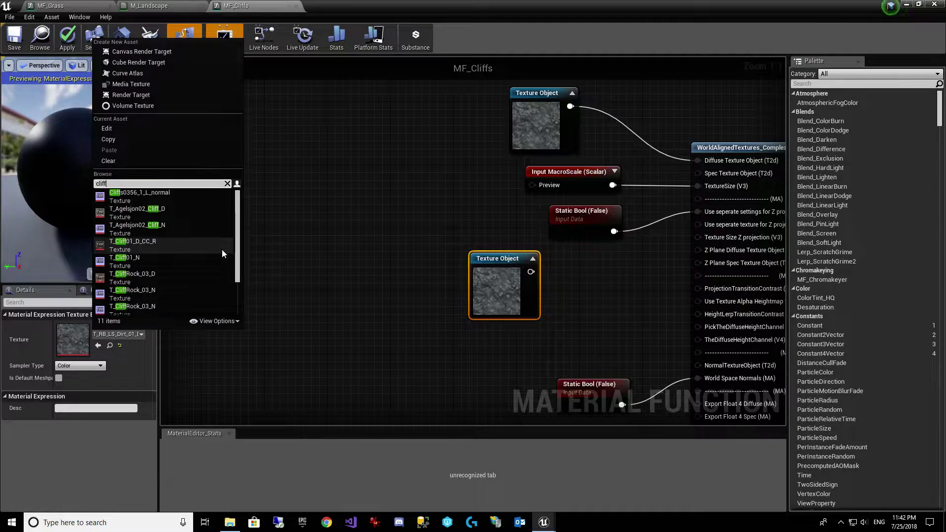
scroll(221, 254, down, 3)
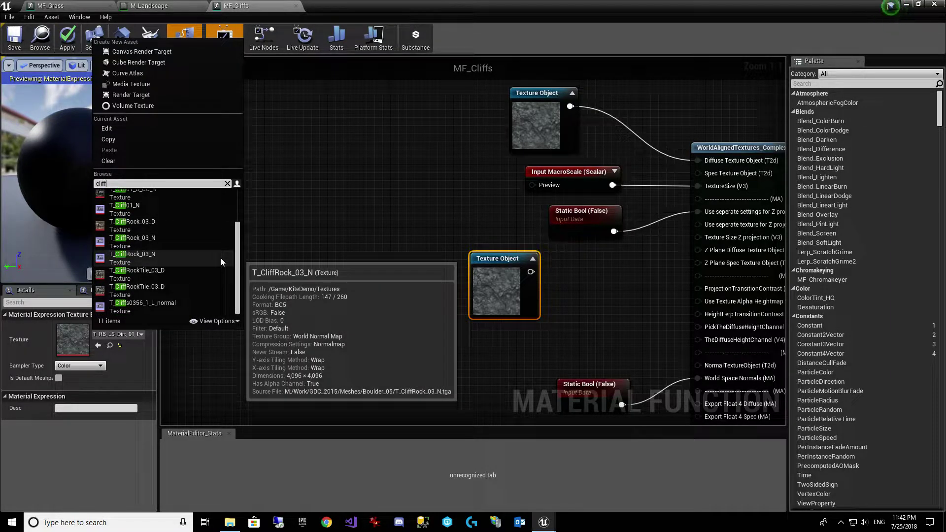
click(131, 274)
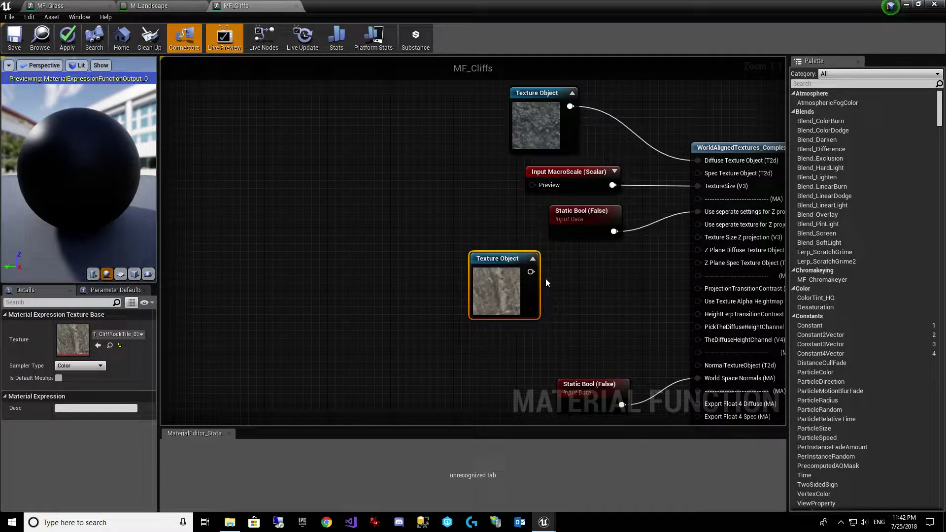
drag(531, 271, 697, 250)
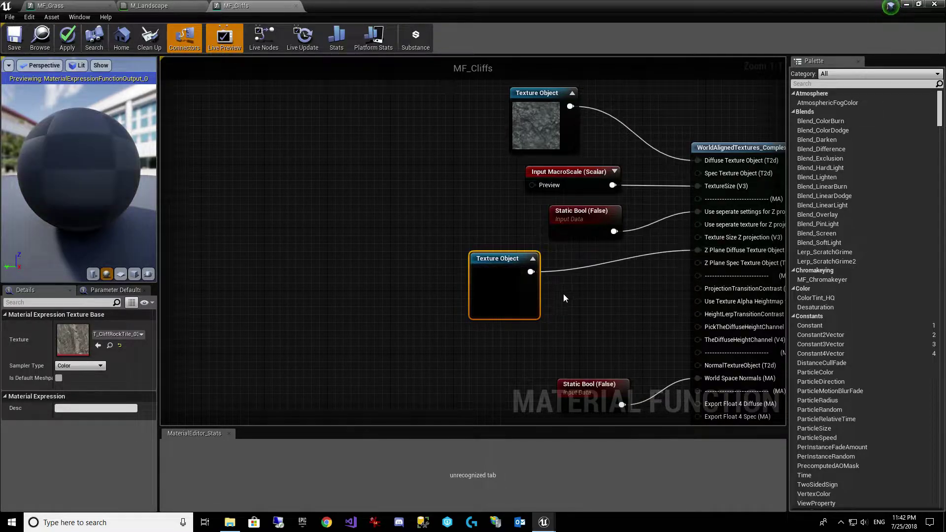
drag(534, 294, 576, 292)
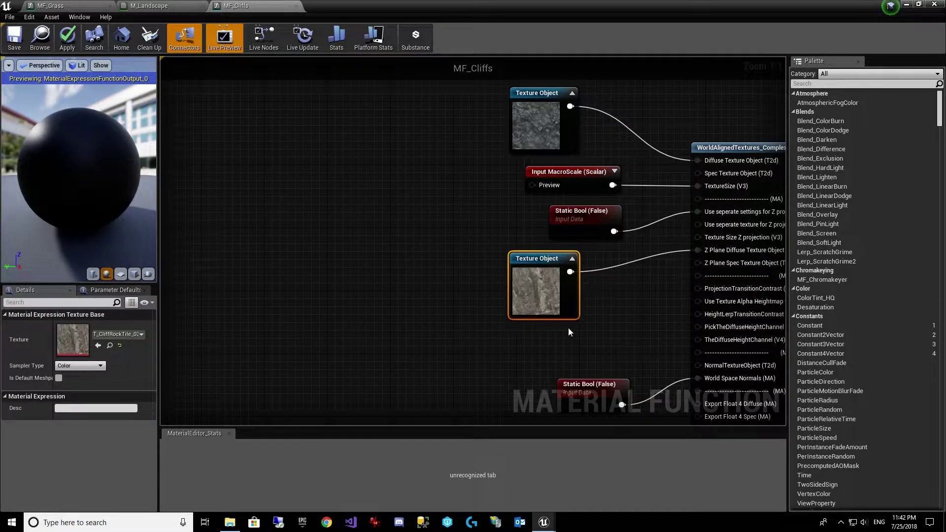
Duplicate the cliff Texture Object node and place the copy beside the Static Bool that feeds World Space Normals
key(ctrl+w)
right_drag(477, 362, 505, 270)
drag(578, 284, 530, 253)
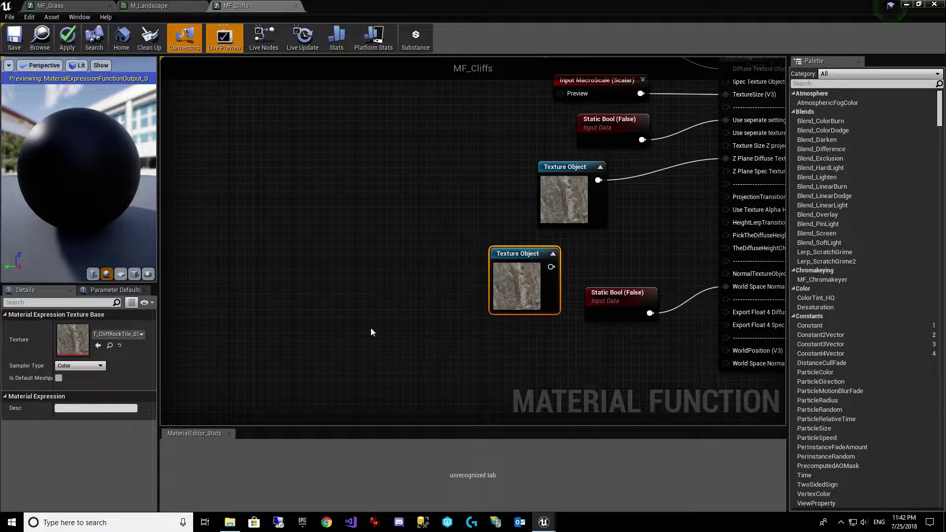
key(ctrl+z)
Assign the dirt normal map T_LS_Dirt_01_N to the unconnected Texture Object copy
click(108, 334)
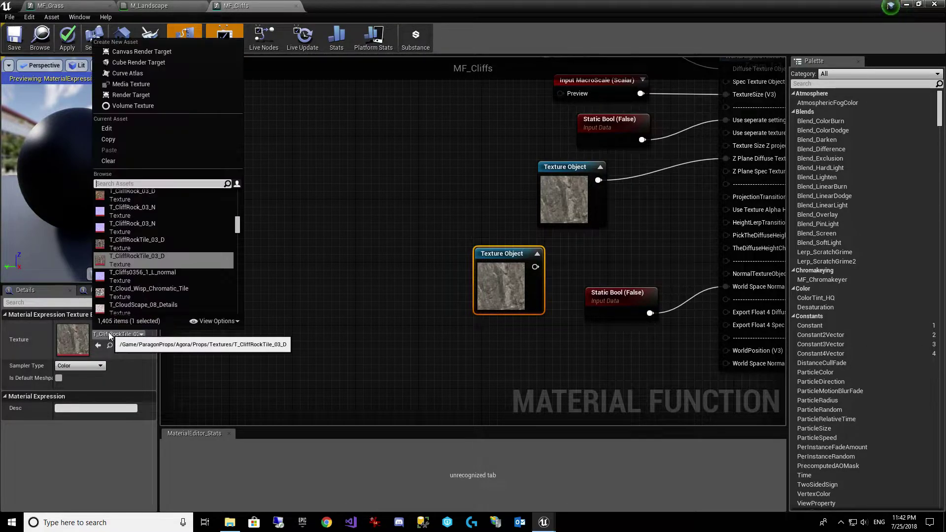
text(LS_D)
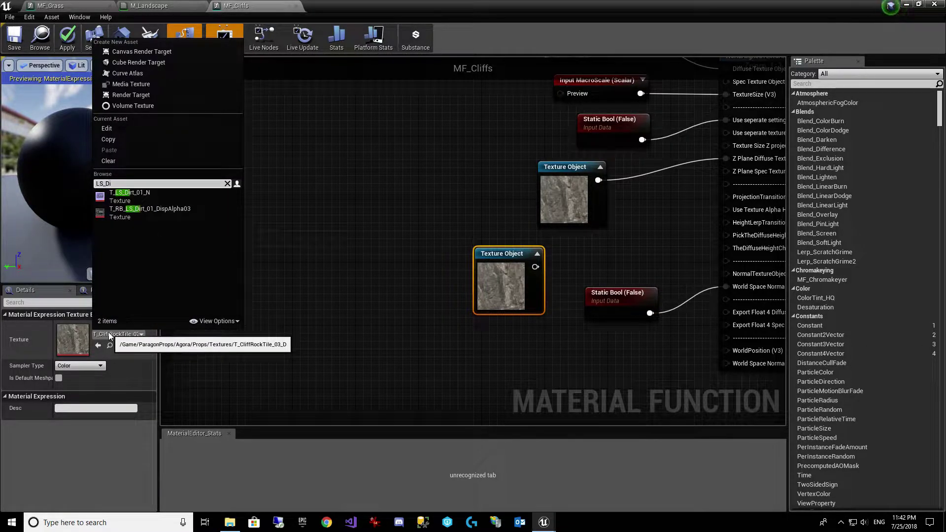
text(i)
click(130, 196)
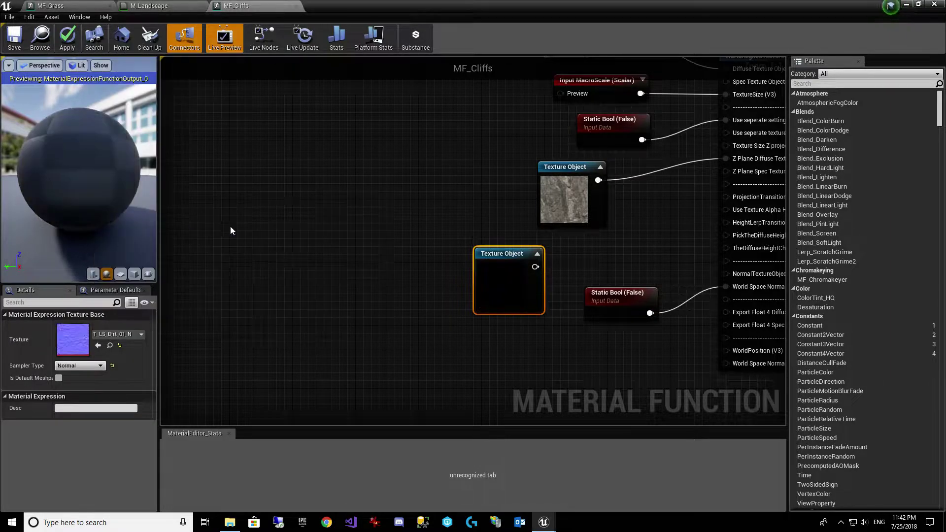
Connect the normal map Texture Object to the NormalTextureObject input of the projection node
right_drag(647, 261, 511, 264)
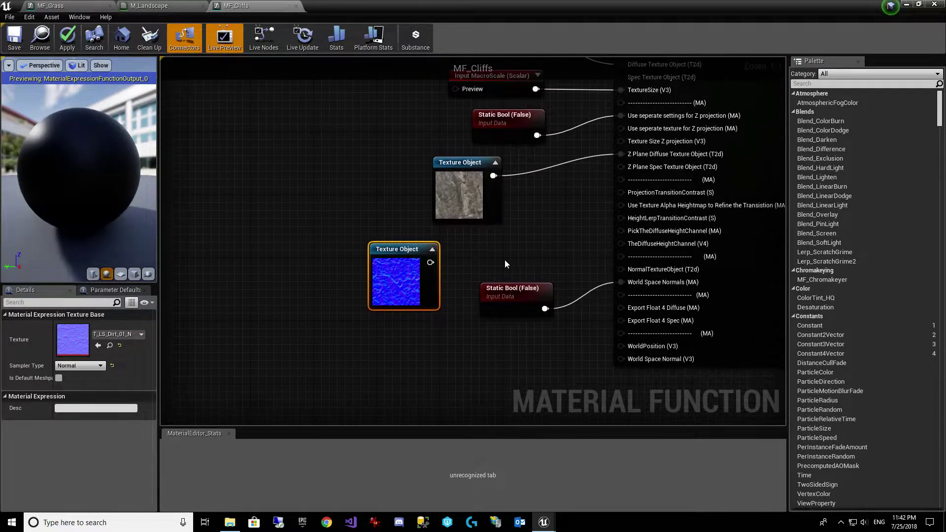
drag(430, 262, 622, 270)
Add a VertexNormalWS node below the normal map texture and feed it into input A of a new Multiply node
right_drag(557, 287, 493, 191)
scroll(504, 262, down, 1)
right_drag(504, 262, 511, 293)
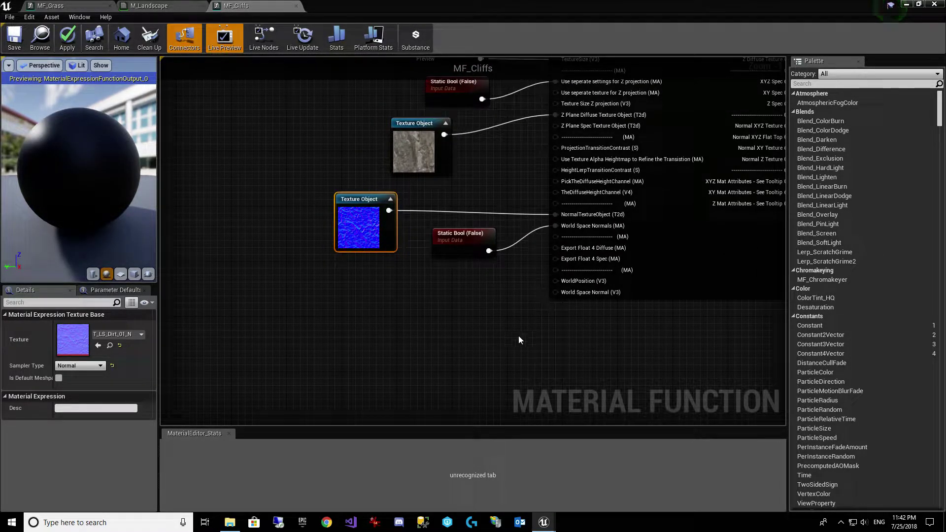
right_click(267, 286)
text(vertex)
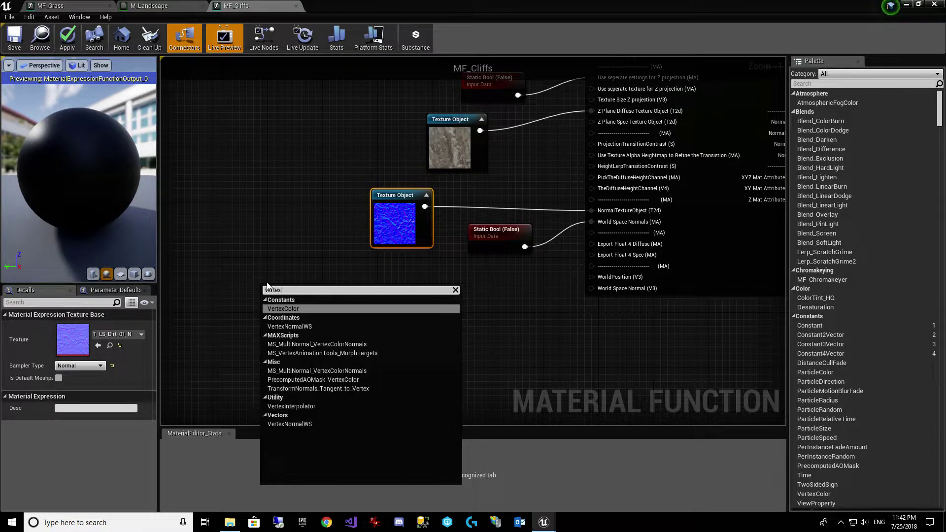
text(no)
key(Return)
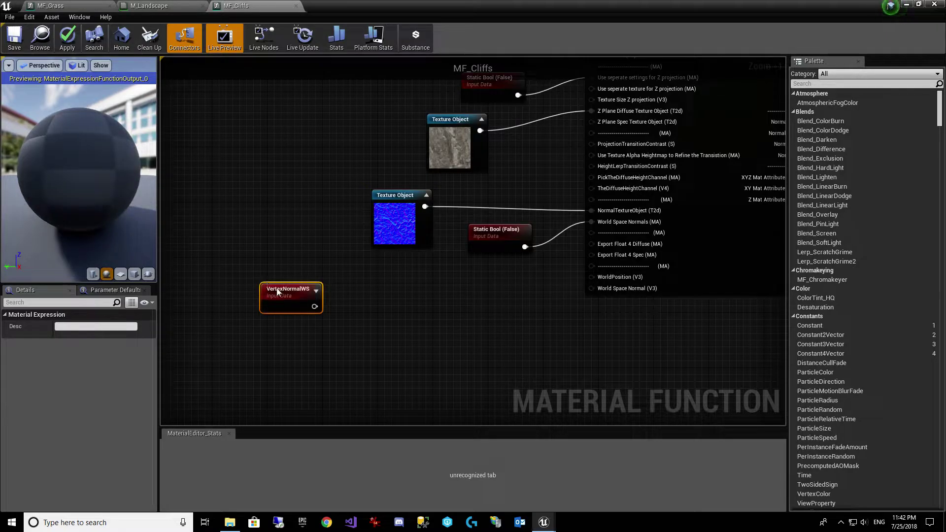
drag(314, 307, 405, 307)
text(mul)
key(Return)
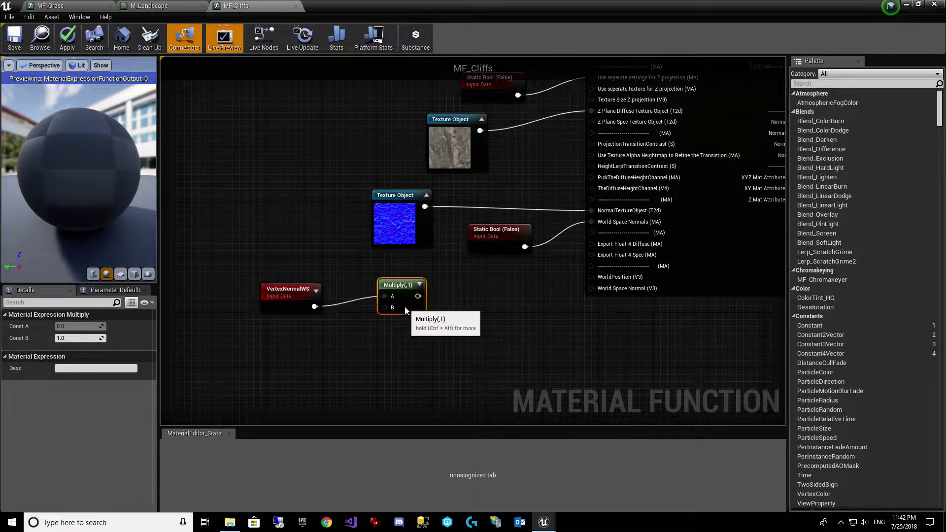
Add a Constant3Vector node below the VertexNormalWS node
right_click(263, 362)
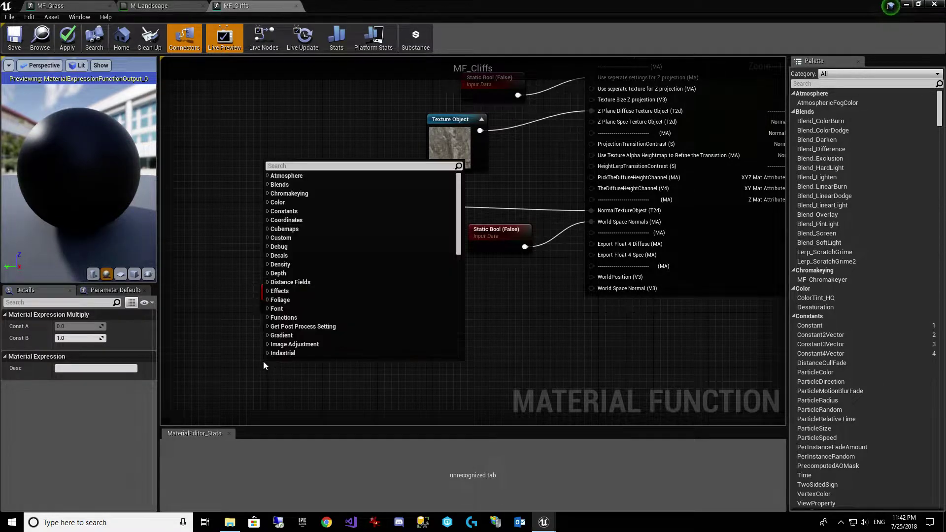
text(scalar)
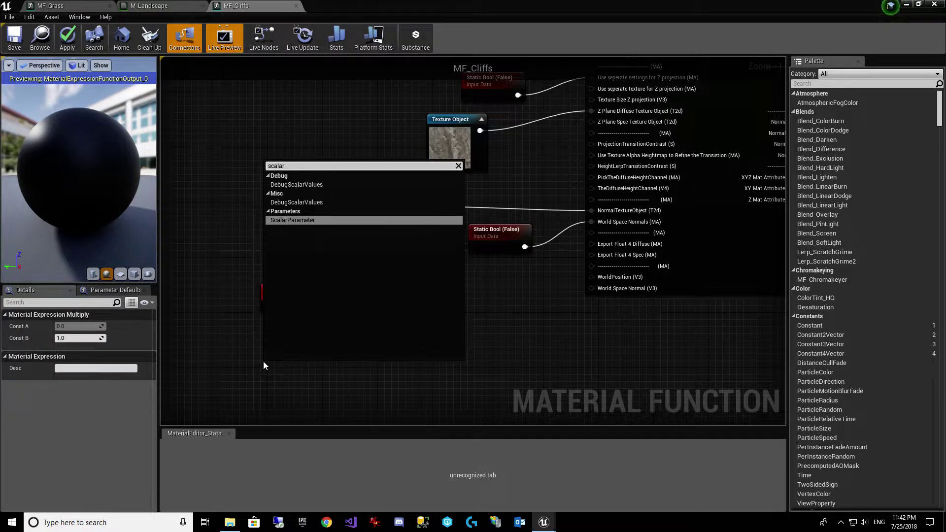
key(BackSpace)
key(BackSpace)
key(BackSpace)
key(BackSpace)
key(BackSpace)
key(BackSpace)
text(vector)
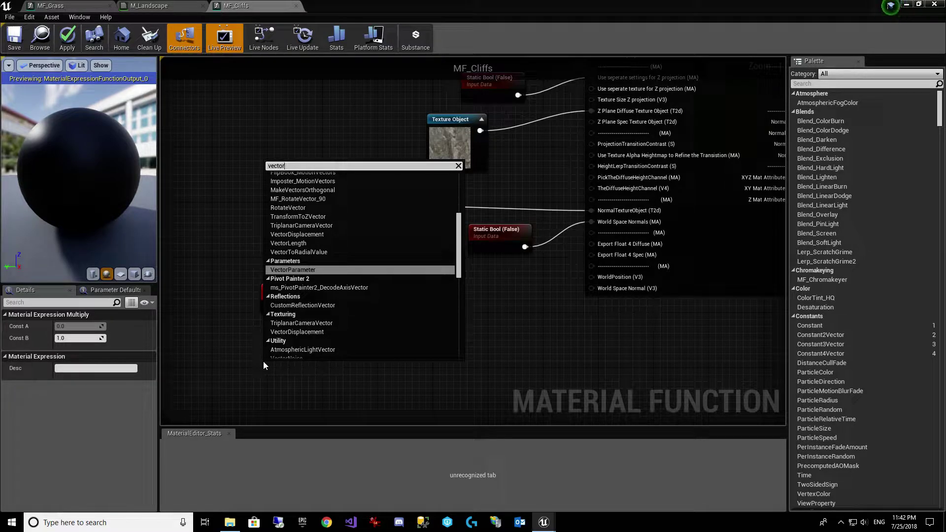
key(ctrl+a)
text(constant)
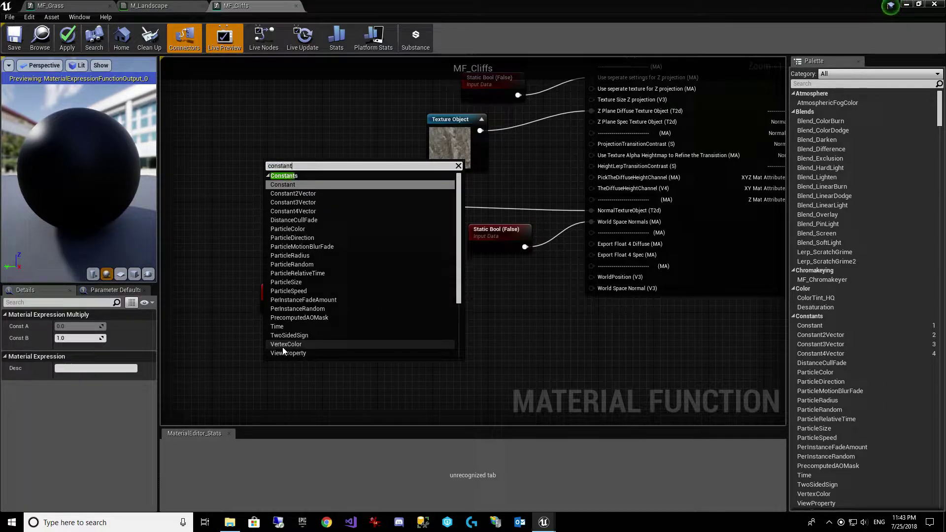
click(343, 202)
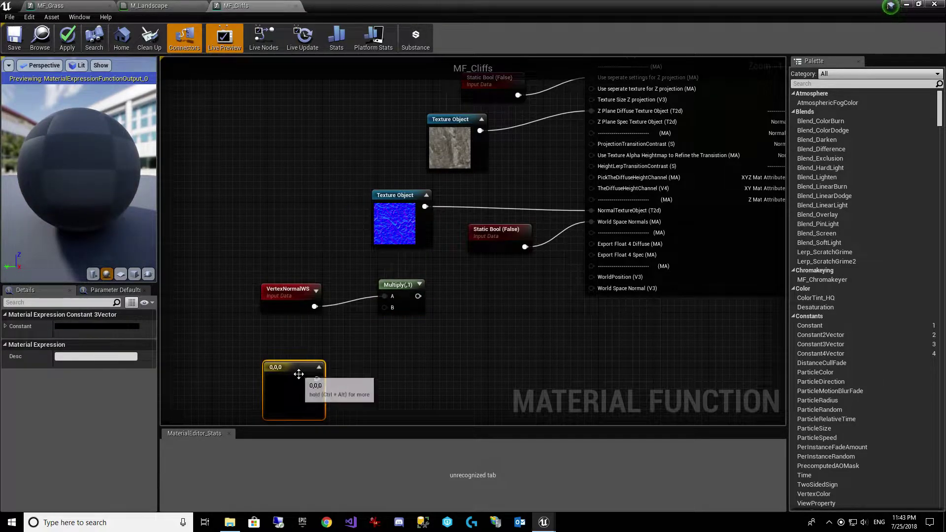
Set the constant vector's R, G and B to 1 and connect it to the Multiply node's B input
click(6, 326)
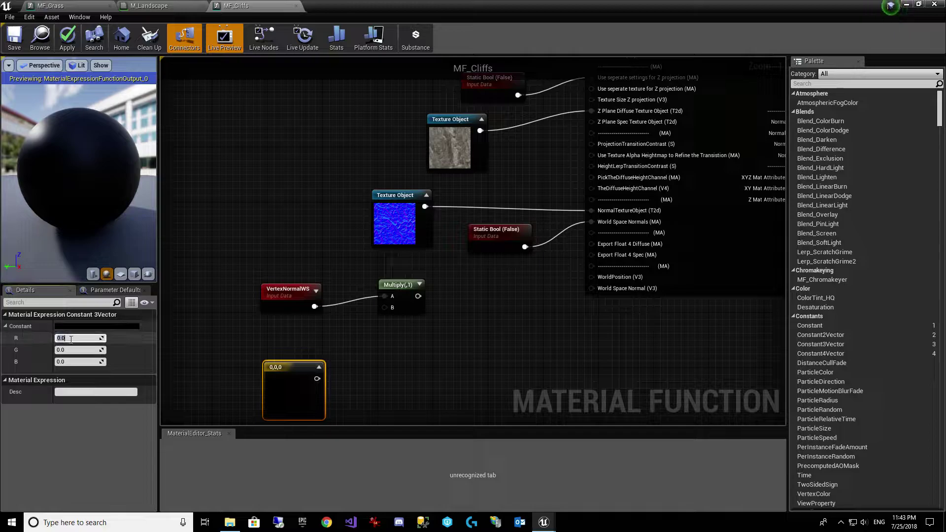
text(1)
key(Tab)
text(1)
key(Tab)
text(1)
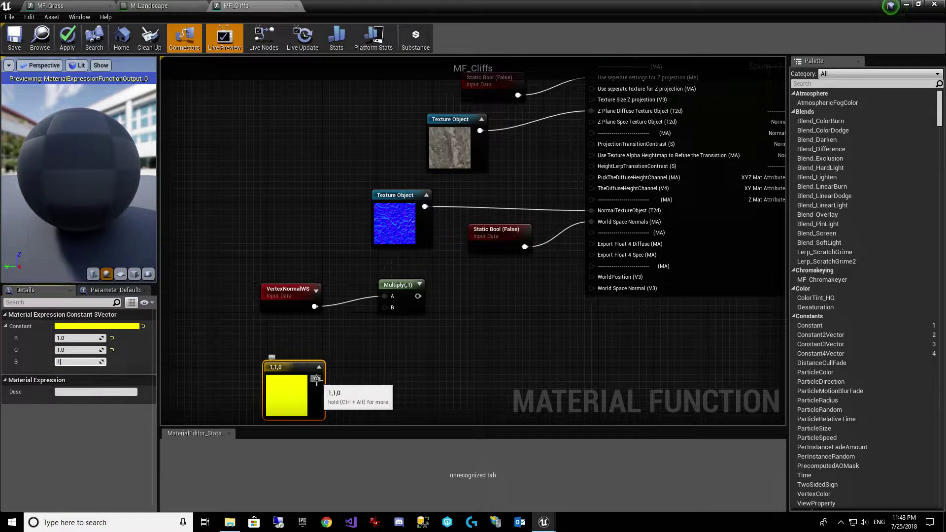
click(317, 368)
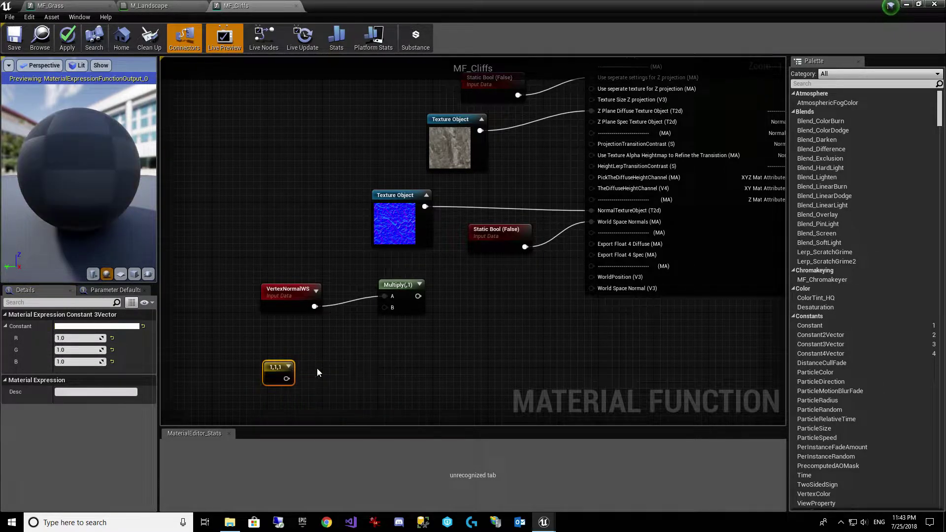
drag(286, 378, 383, 309)
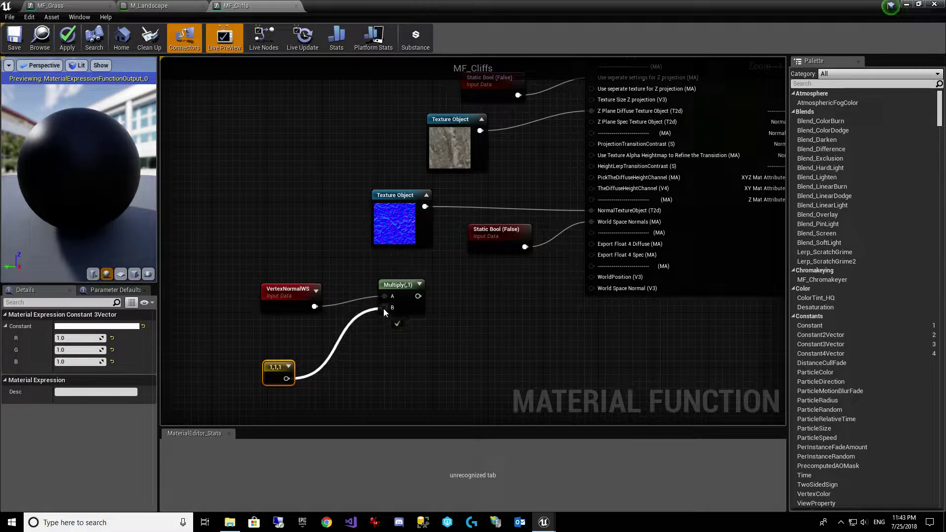
drag(279, 368, 283, 340)
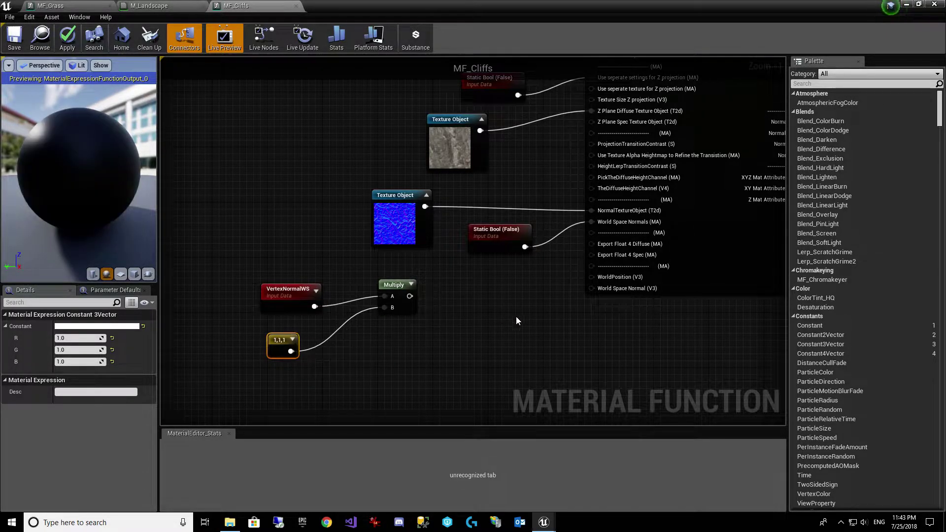
Pass the Multiply output through a new Normalize node into the projection node's World Space Normal (V3) input
right_drag(460, 298, 396, 316)
drag(345, 316, 424, 302)
text(normali)
key(Return)
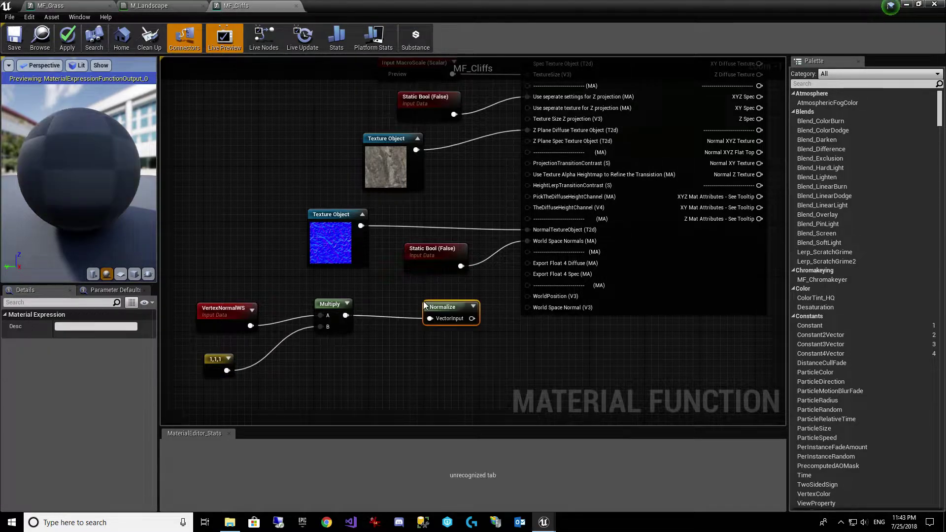
drag(472, 318, 531, 310)
Add a scalar parameter named Cliff_Brightness above the gap between the projection node and MakeMaterialAttributes
right_drag(644, 363, 346, 414)
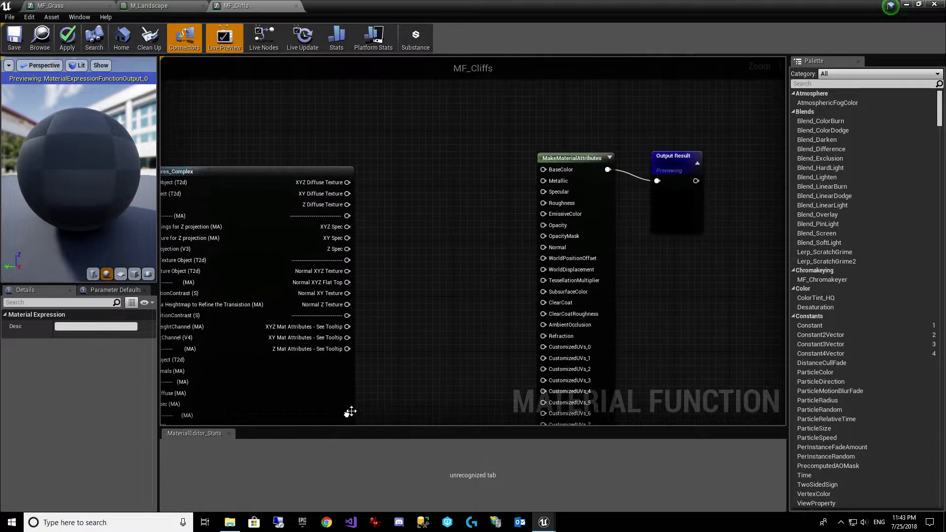
right_drag(452, 336, 387, 338)
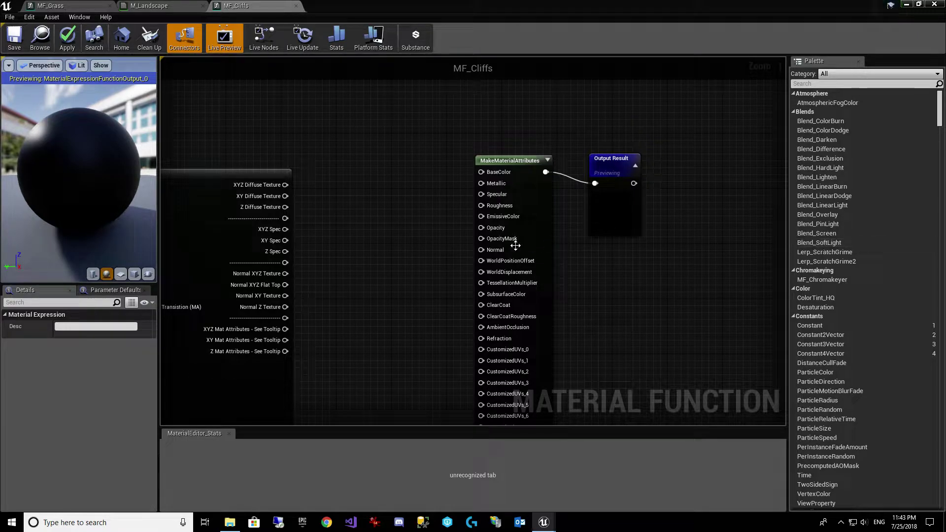
right_drag(359, 222, 398, 247)
right_click(355, 130)
text(scar)
key(BackSpace)
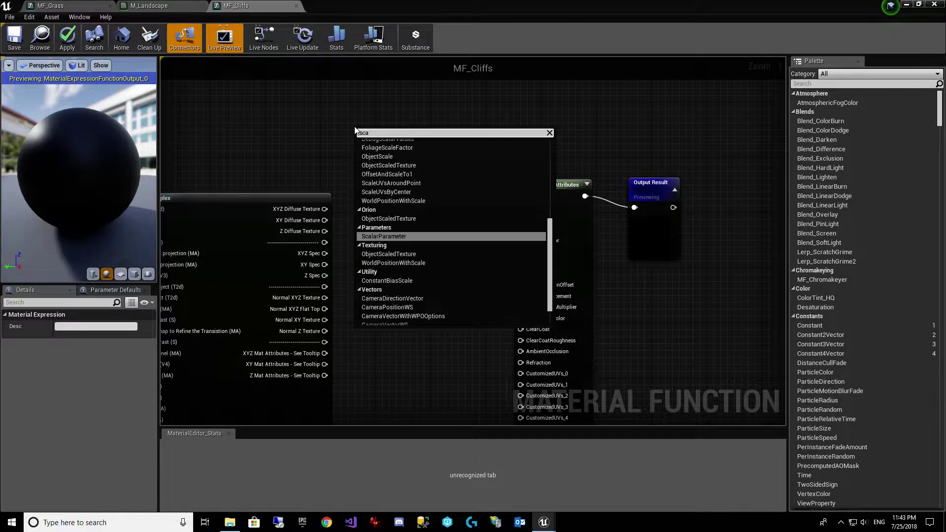
text(lar)
key(Return)
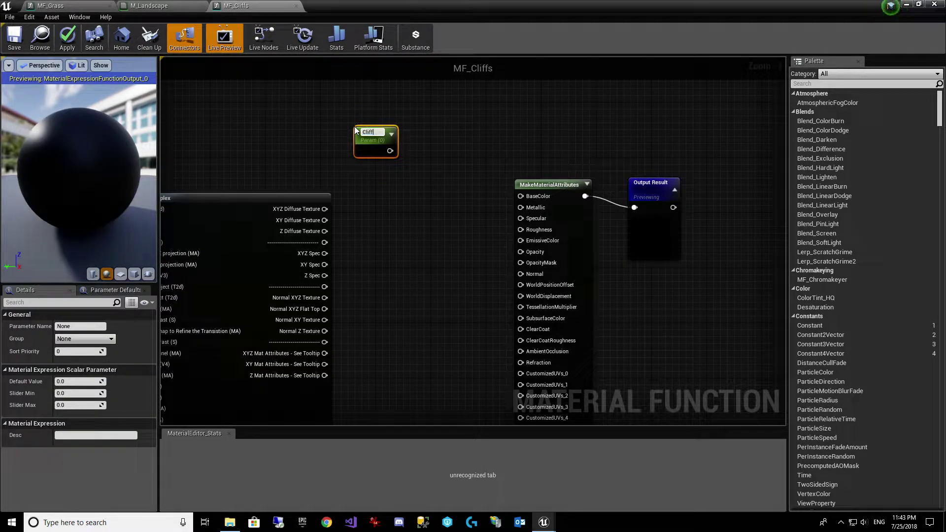
text(Cliff_Brightness)
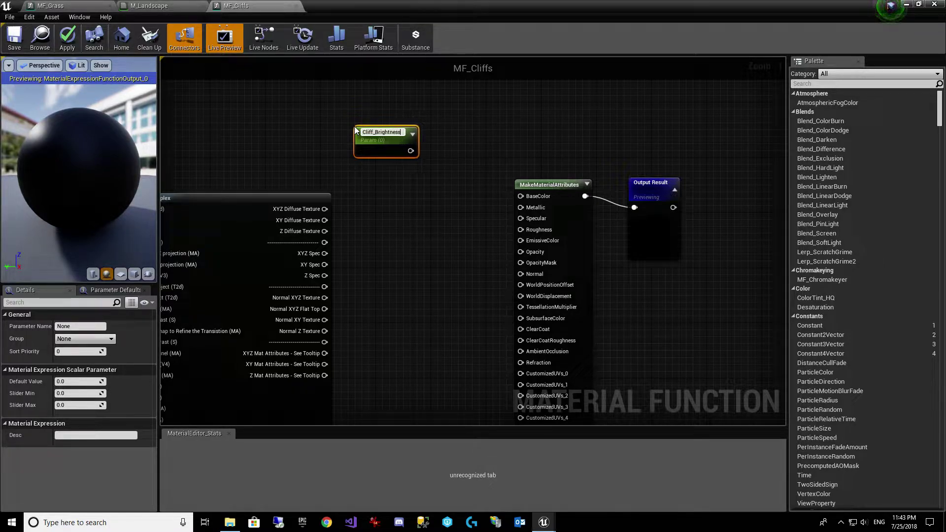
key(Return)
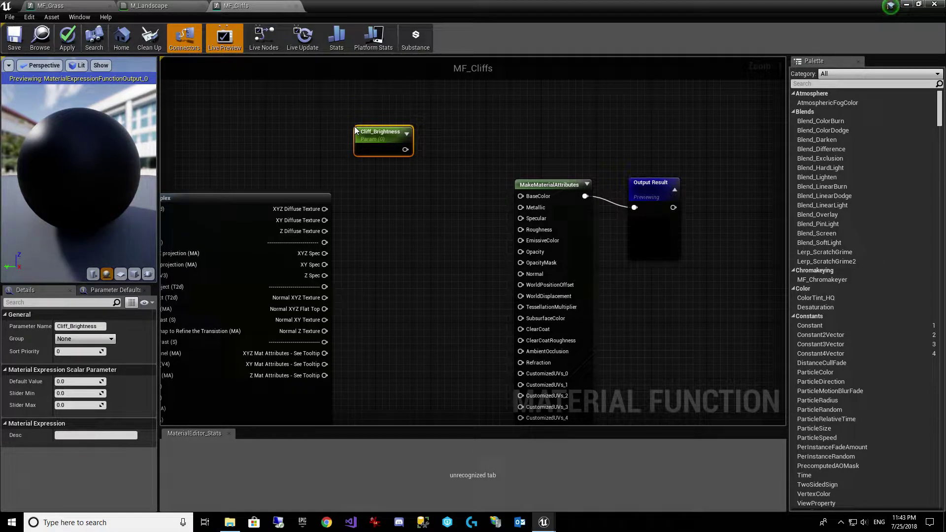
Assign Cliff_Brightness to the group Cliffs and set its default value to 1
click(111, 339)
click(70, 339)
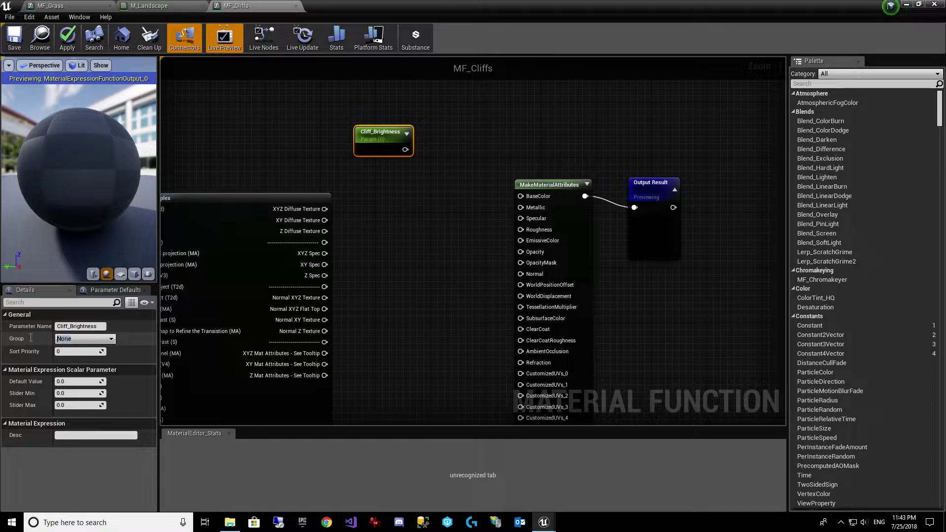
text(Cliffs)
key(Return)
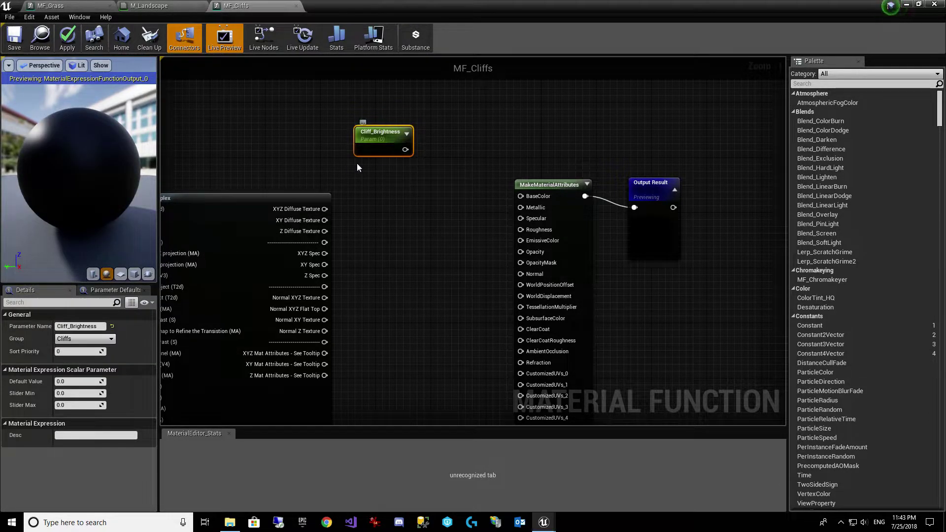
click(67, 381)
text(1)
key(Return)
Multiply Cliff_Brightness with the XYZ Diffuse Texture output and connect the result to BaseColor on MakeMaterialAttributes
drag(402, 150, 451, 188)
text(multiply)
key(Return)
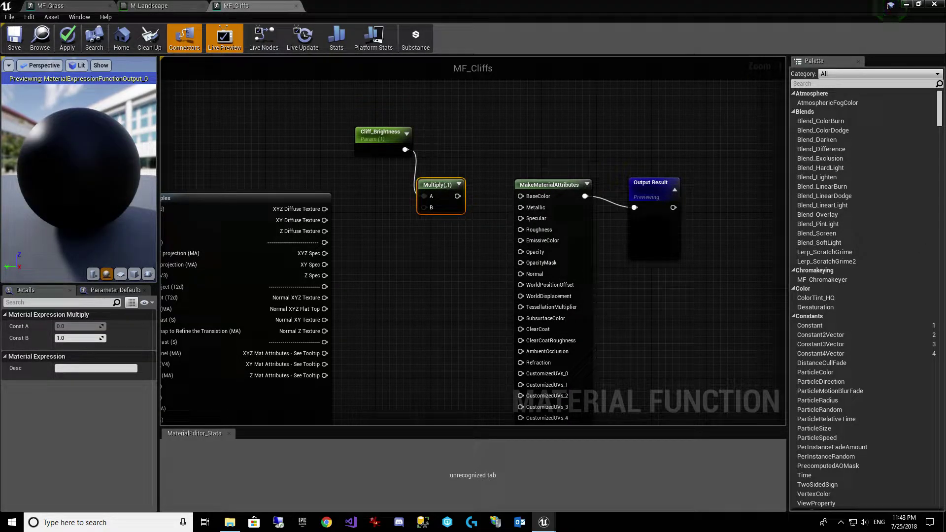
drag(325, 209, 519, 196)
Duplicate the Cliff_Brightness parameter below the Multiply node and rename the copy Cliff_Specular
click(391, 151)
key(ctrl+c)
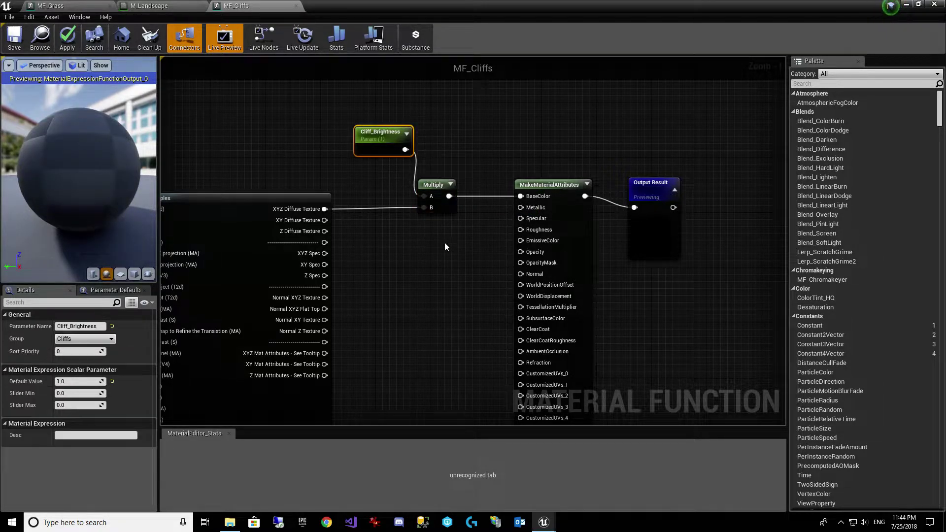
key(ctrl+v)
drag(483, 269, 459, 240)
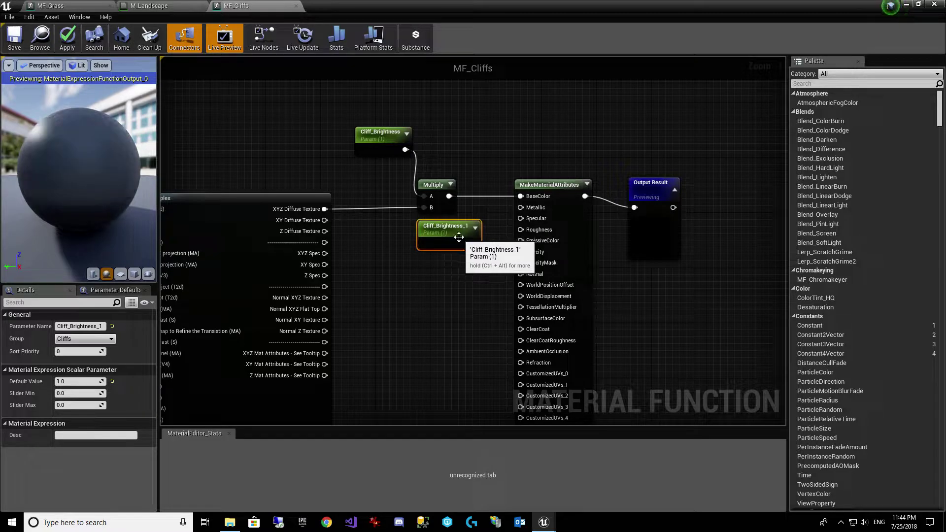
click(93, 326)
text(Cliff_Specular)
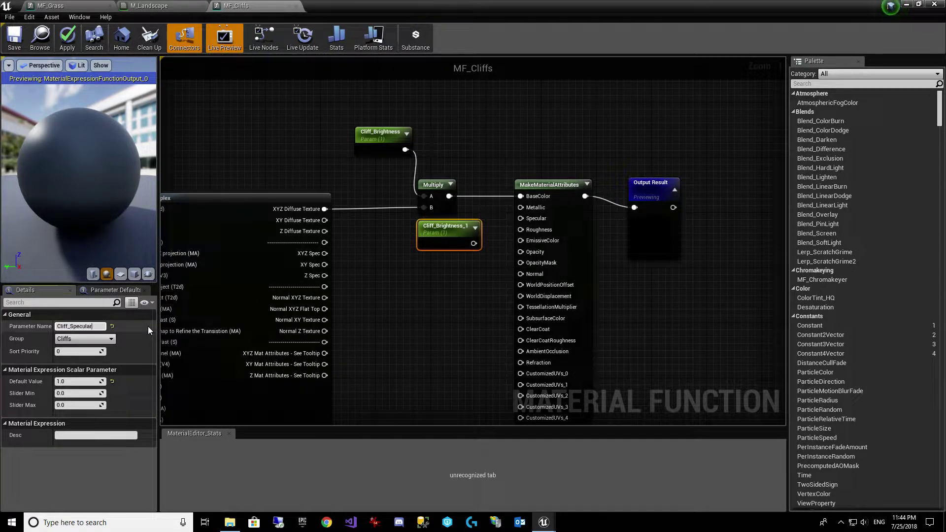
key(Return)
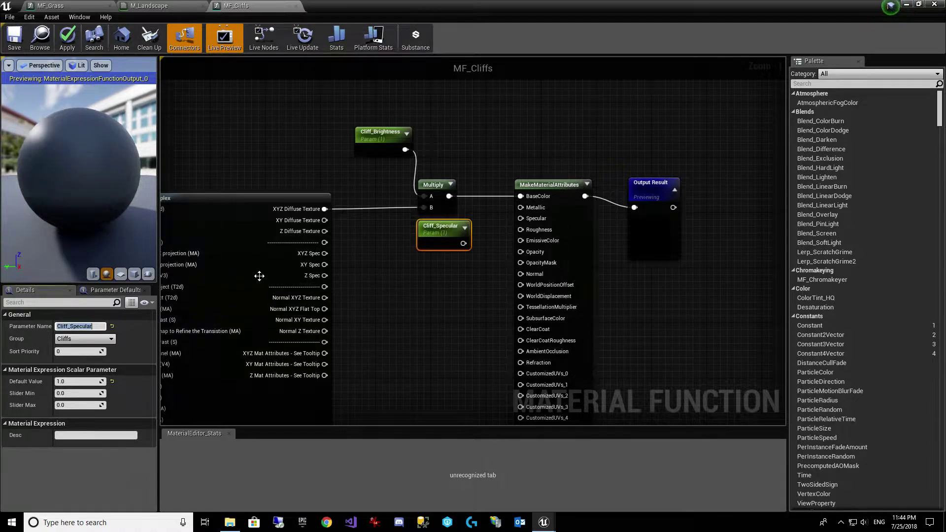
Set Cliff_Specular's default value to 0 and connect it to the Specular input of MakeMaterialAttributes
click(91, 382)
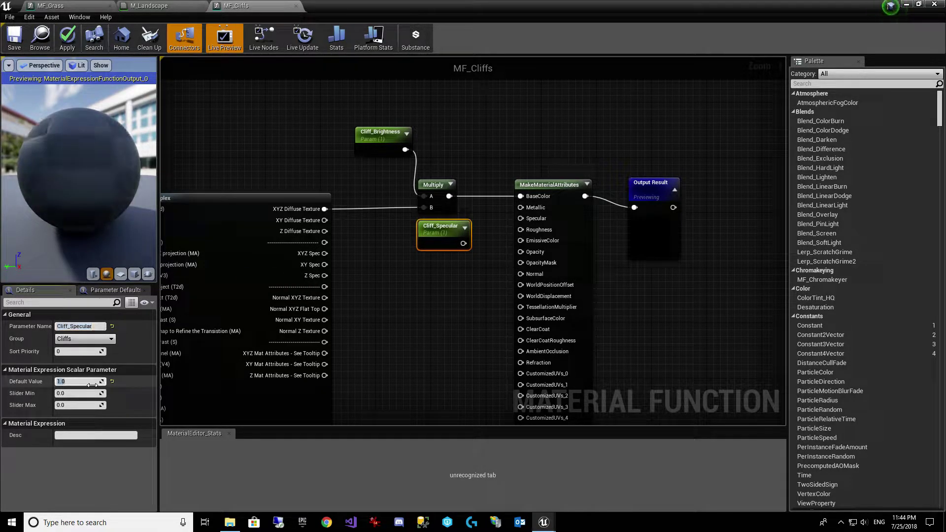
drag(444, 246, 521, 218)
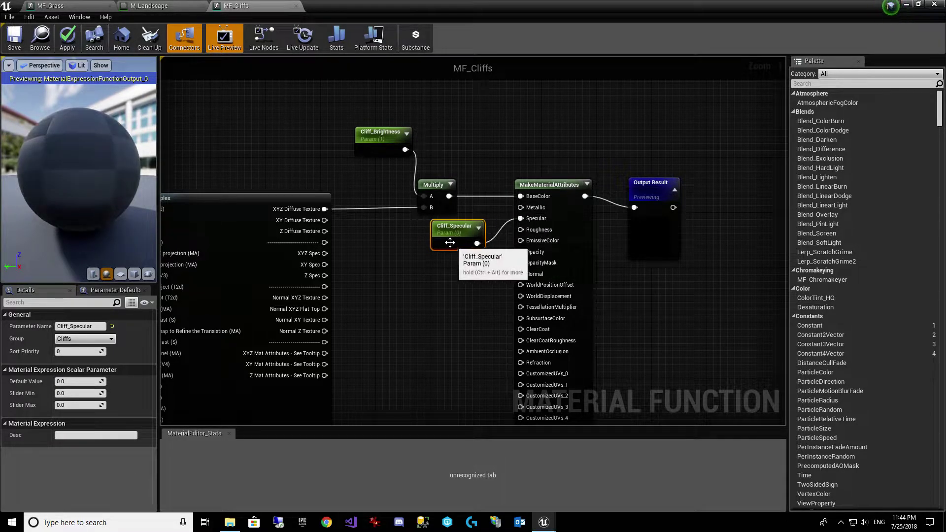
drag(451, 242, 445, 241)
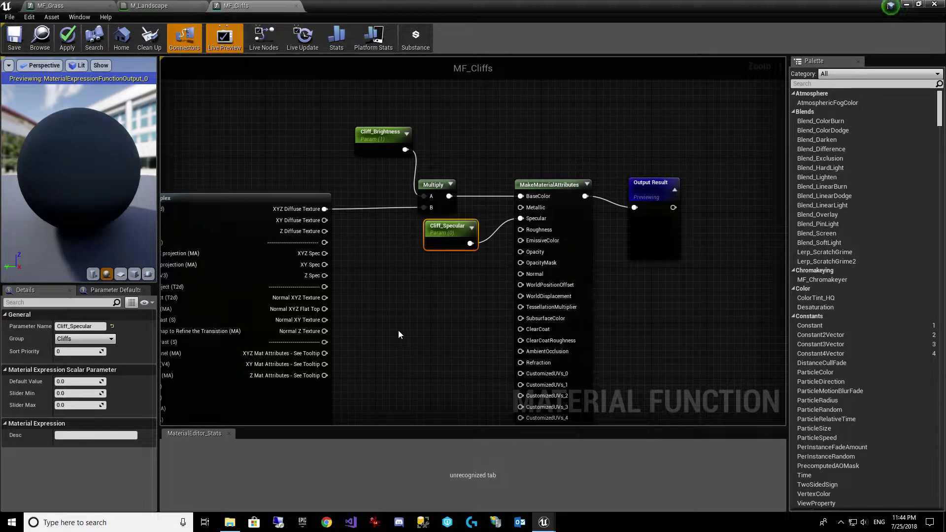
Add a ComponentMask node fed by the XYZ Diffuse Texture output, with only the R channel enabled
right_drag(398, 330, 399, 263)
drag(324, 143, 415, 327)
text(mask)
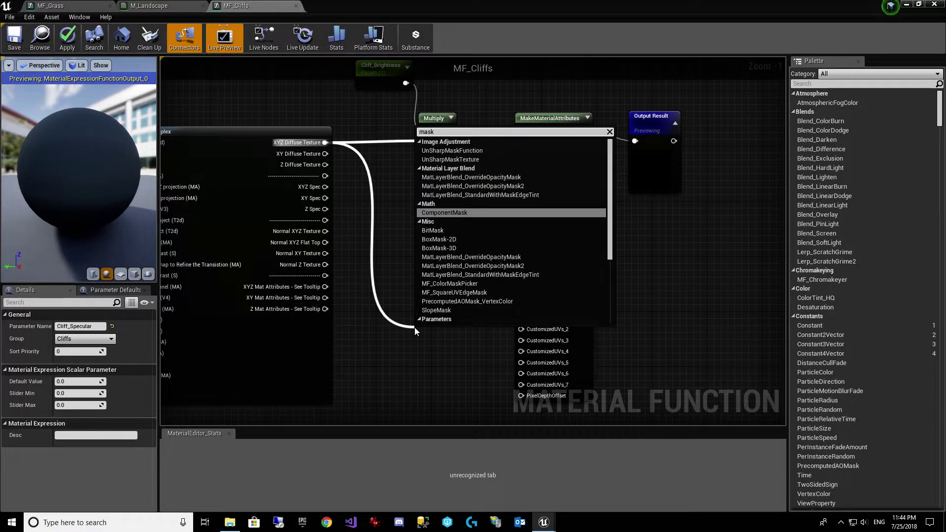
click(472, 213)
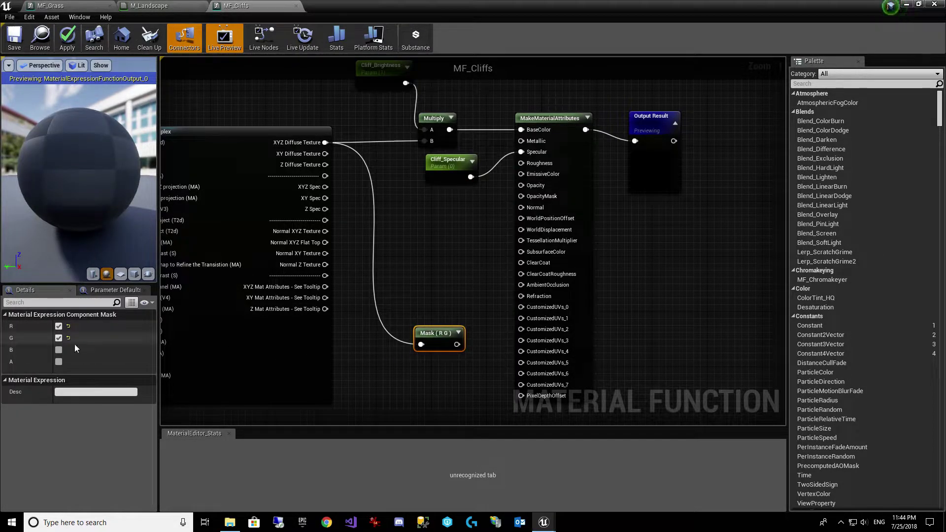
click(58, 338)
Move MakeMaterialAttributes and Output Result together farther away from the Multiply and Cliff_Specular nodes to make room
right_drag(363, 382, 340, 378)
drag(679, 326, 560, 145)
right_drag(535, 161, 366, 315)
Add a LinearInterpolate node beside the R mask and connect the mask's output to its Alpha input
right_click(375, 288)
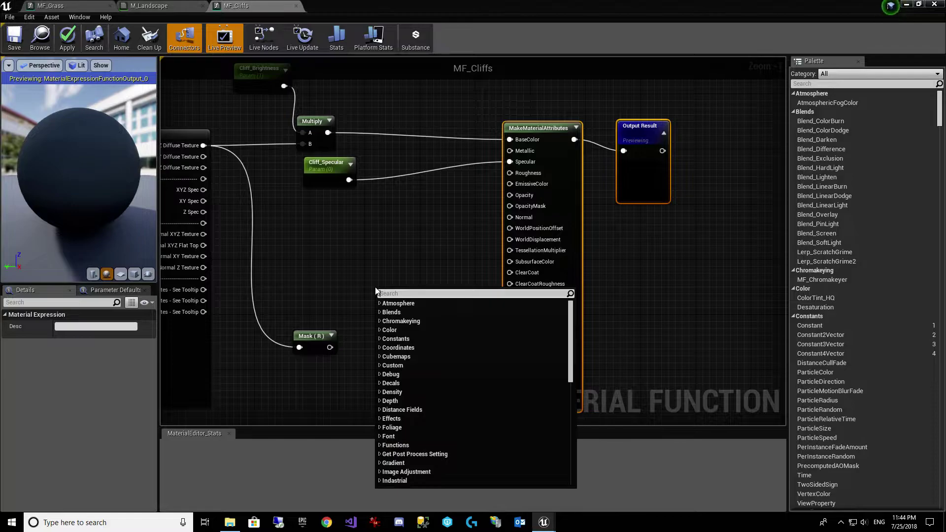
text(lerp)
click(420, 338)
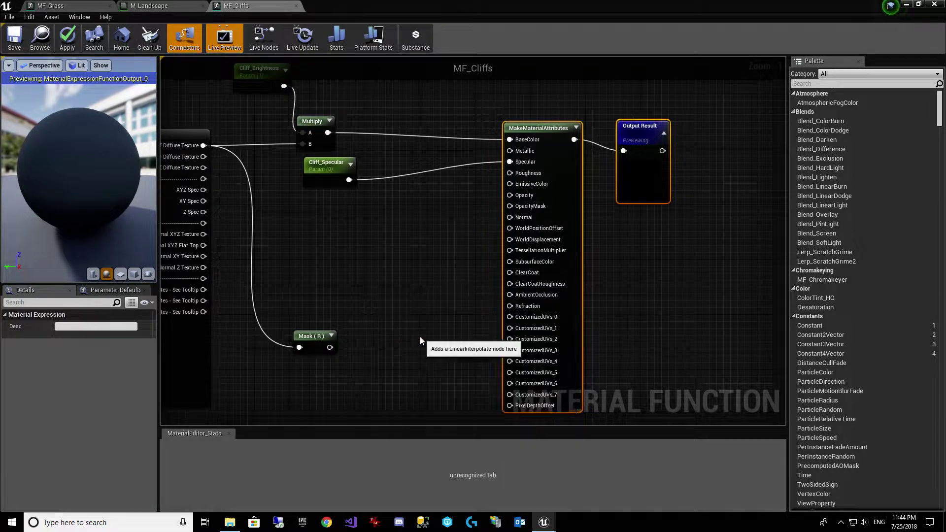
drag(329, 348, 387, 297)
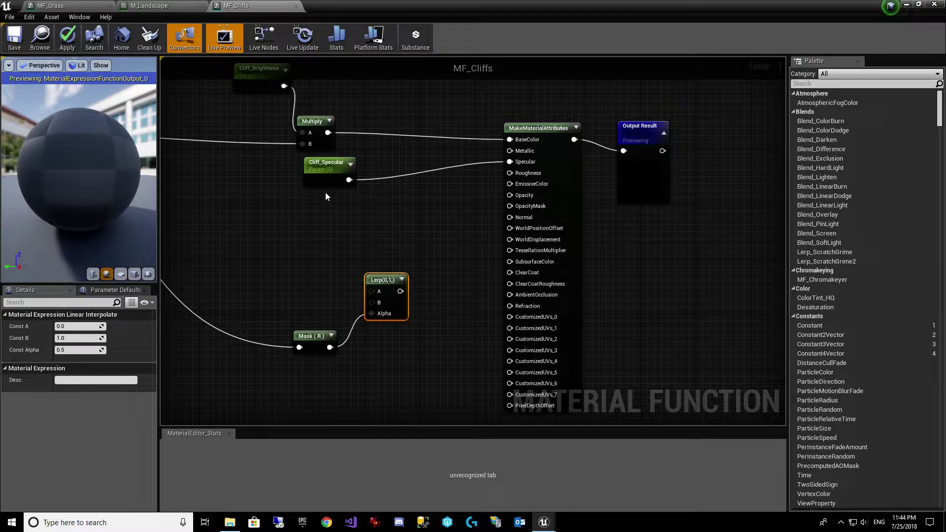
Create two copies of the Cliff_Specular parameter near the Lerp node and rename the first copy Cliff_Rmin
click(326, 176)
key(ctrl+c)
key(ctrl+v)
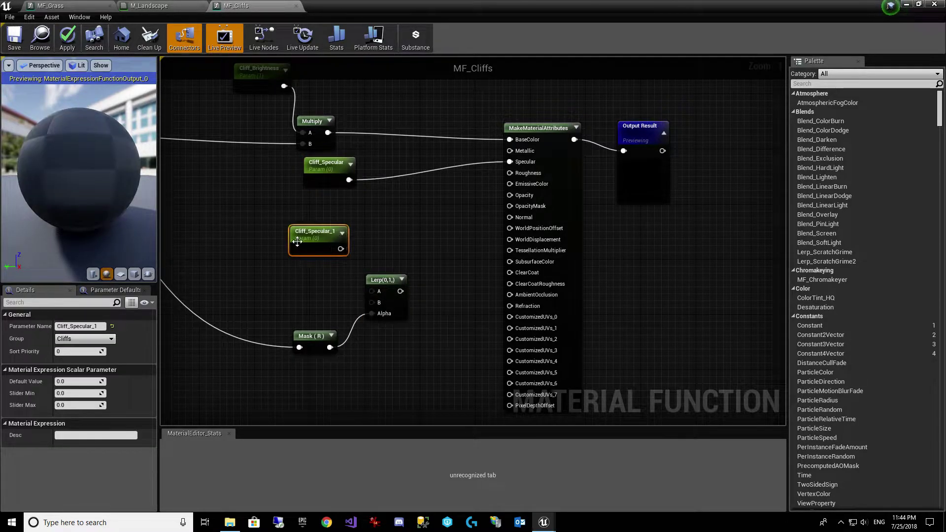
key(ctrl+v)
click(326, 235)
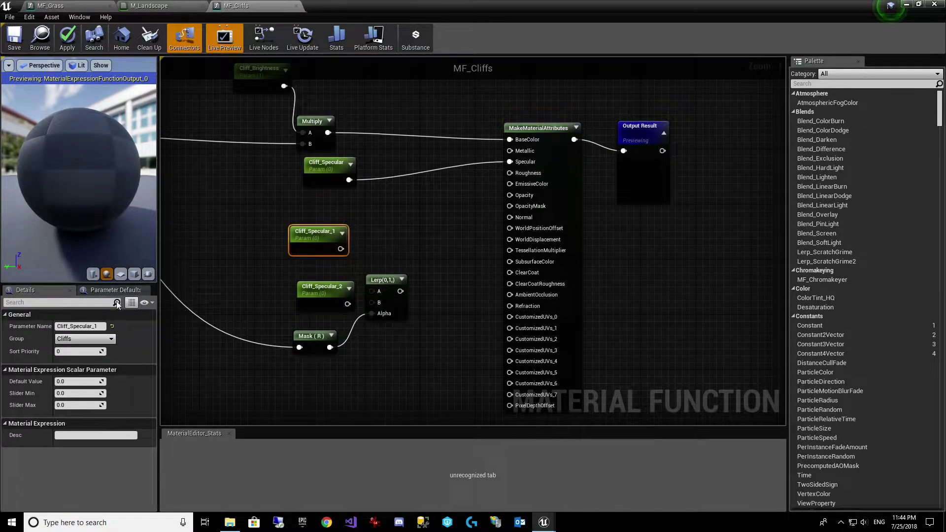
click(72, 327)
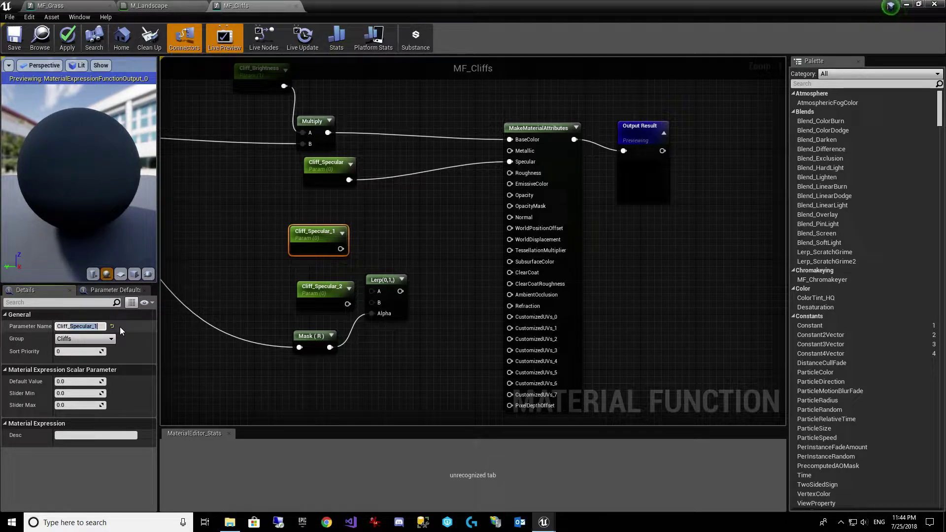
text(Rmin)
key(Return)
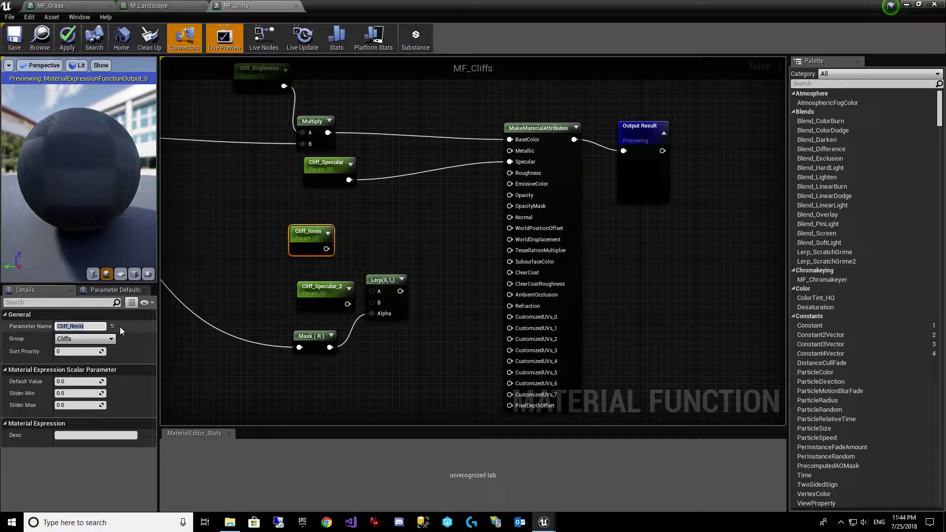
Rename the second copy Cliff_Rmax and connect Cliff_Rmin to Lerp's A input and Cliff_Rmax to its B input
click(340, 297)
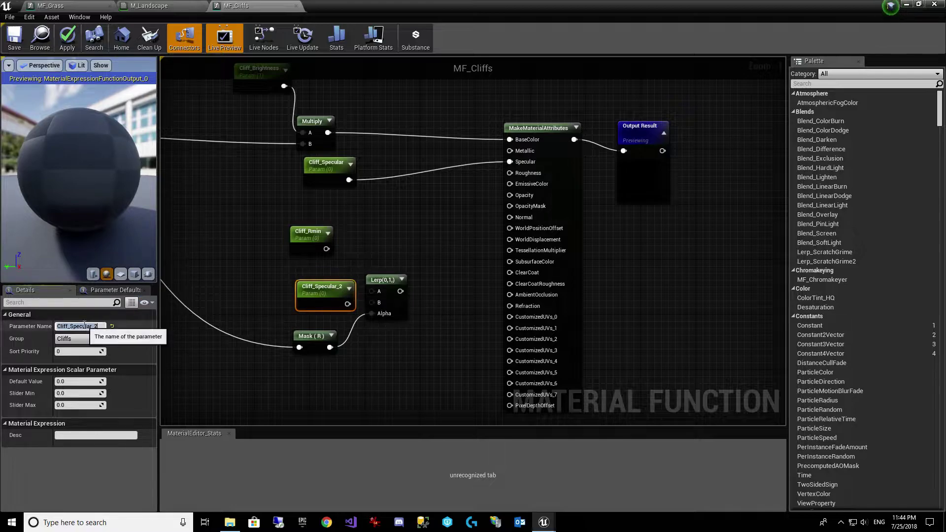
drag(70, 325, 117, 325)
text(Rmax)
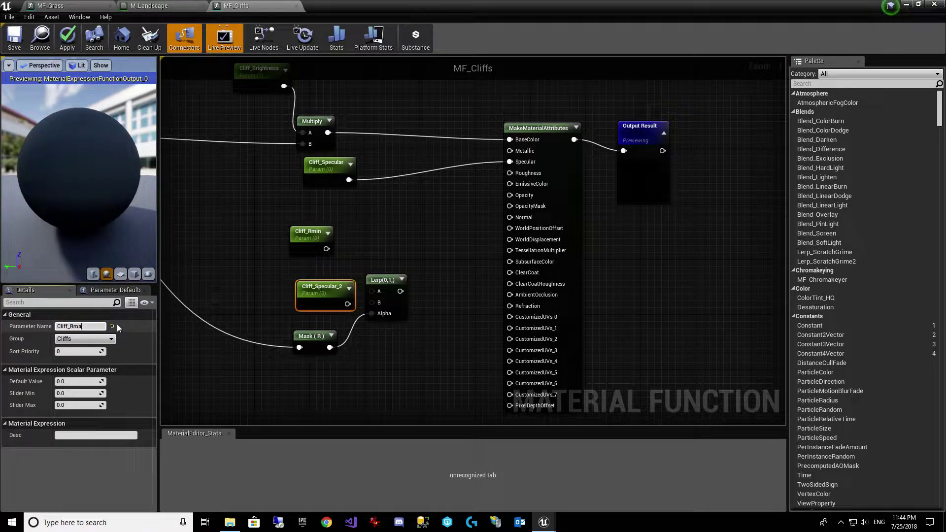
key(Return)
drag(332, 307, 373, 309)
drag(325, 249, 374, 290)
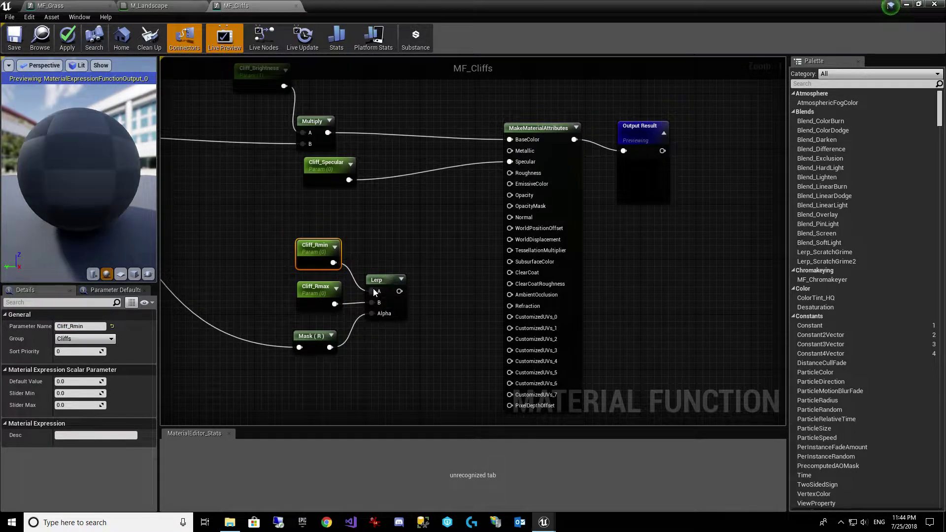
Set the default value of Cliff_Rmax to 1 and that of Cliff_Rmin to 0.7
click(302, 304)
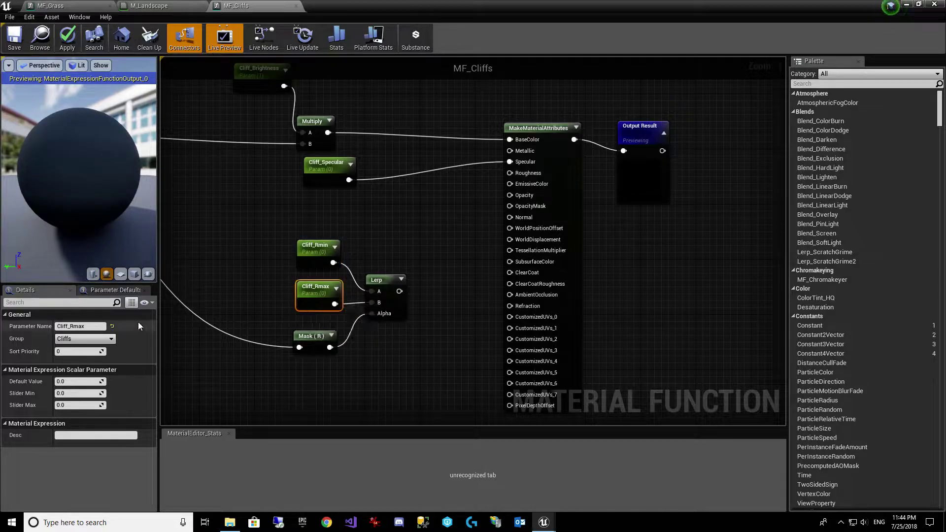
click(70, 382)
text(1)
key(Return)
click(322, 254)
text(0.7)
key(Return)
click(430, 352)
Connect Lerp to the Roughness input of MakeMaterialAttributes and the Normal XYZ Texture output to its Normal input
drag(400, 291, 510, 173)
right_drag(452, 307, 536, 247)
drag(288, 176, 595, 158)
right_drag(531, 240, 329, 286)
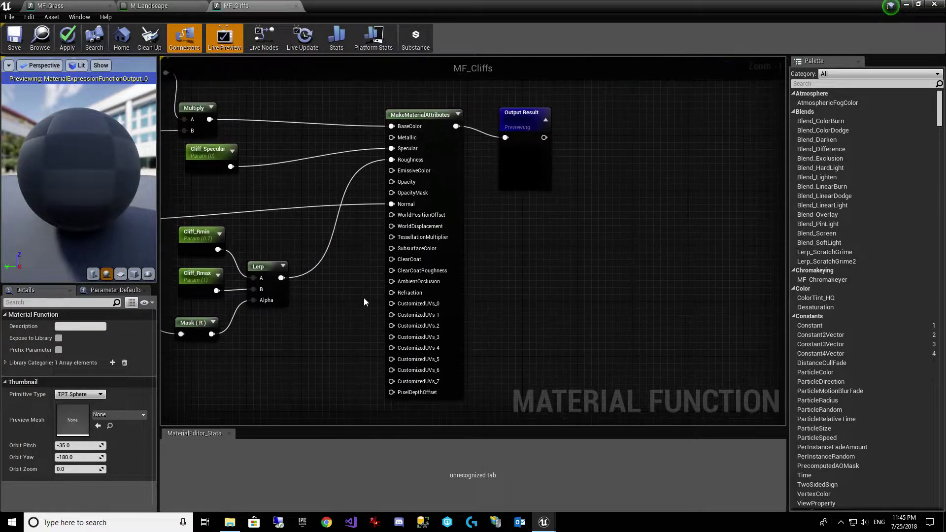
Add a FunctionOutput node below Output Result and name the output Normal
right_click(537, 274)
text(put)
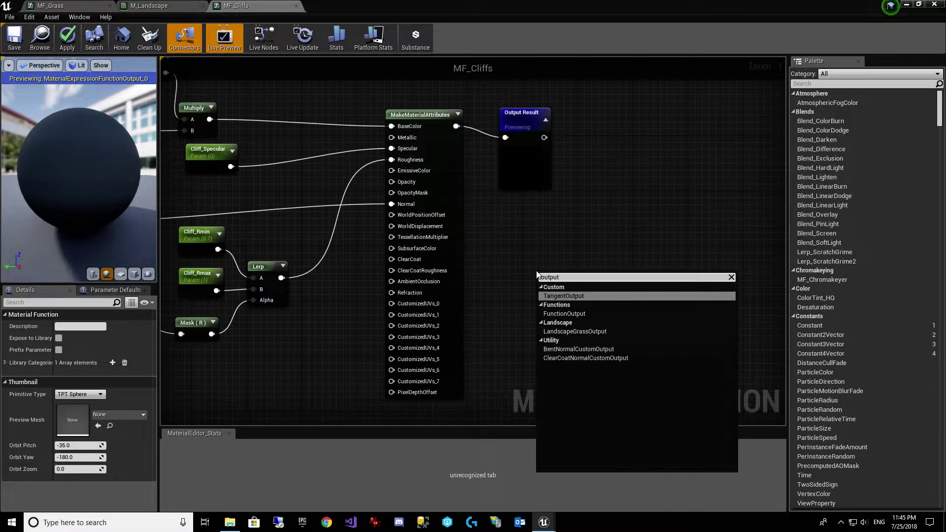
click(591, 314)
click(79, 326)
text(Normal)
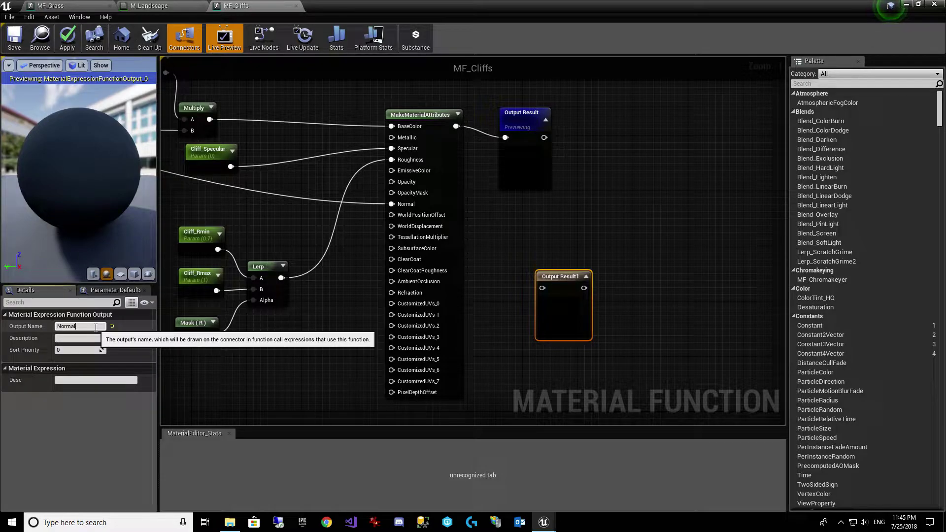
key(Return)
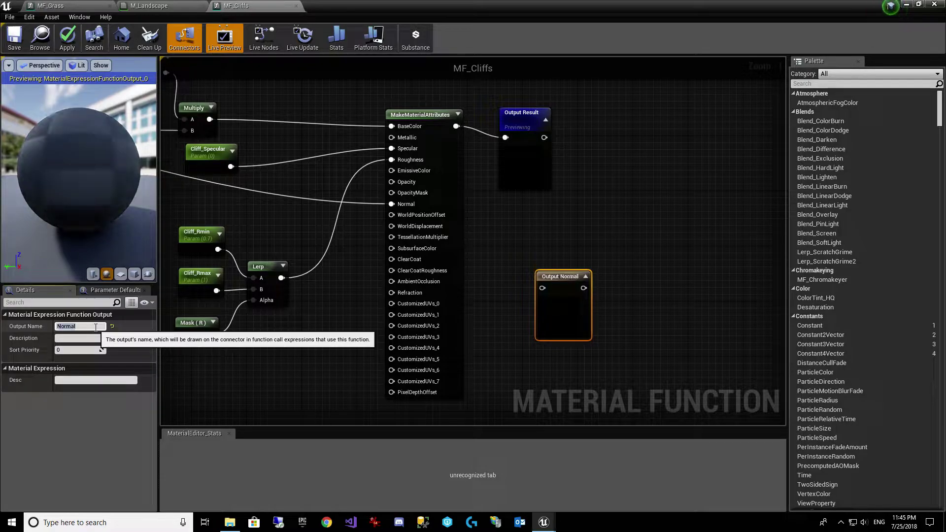
Connect the Normal XYZ Texture output to the Output Normal node and save the MF_Cliffs function
right_drag(267, 241, 534, 276)
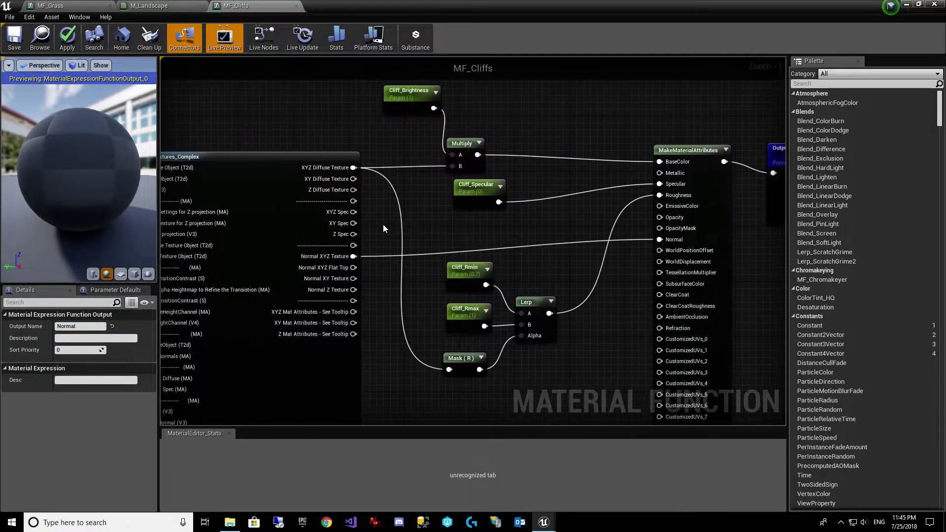
drag(353, 257, 519, 322)
right_drag(512, 302, 621, 271)
click(14, 41)
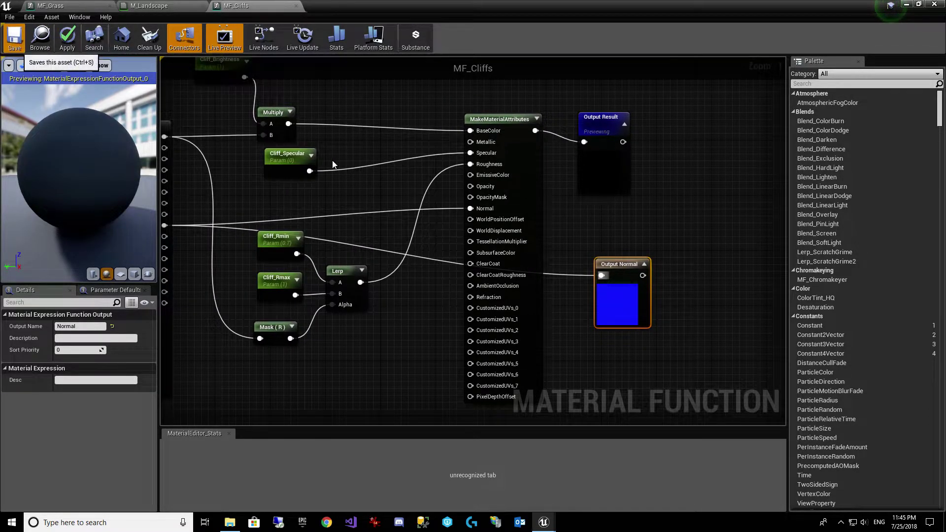
Bring the MF_Cliffs function from the Materials folder into the M_Landscape graph and place it below and before MF_Grass
click(168, 8)
drag(909, 7, 717, 49)
drag(224, 403, 487, 219)
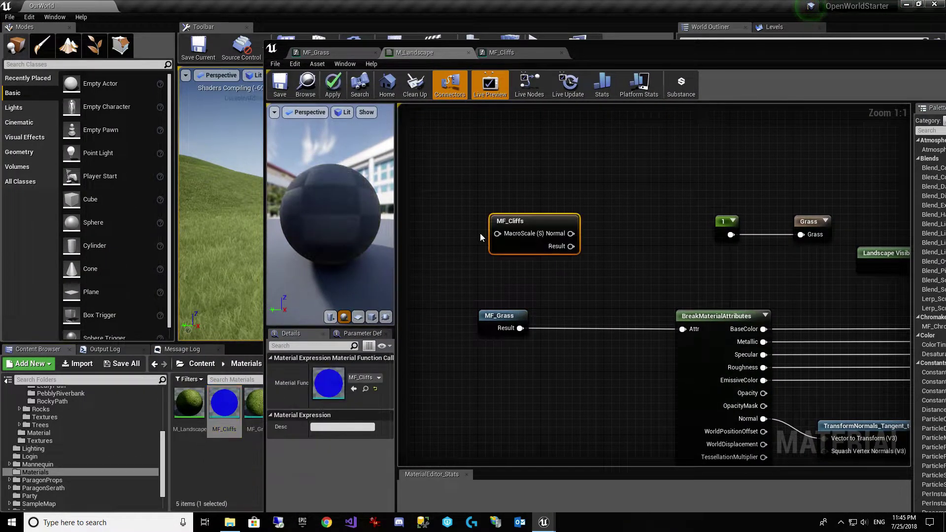
right_drag(446, 339, 610, 282)
drag(671, 188, 434, 333)
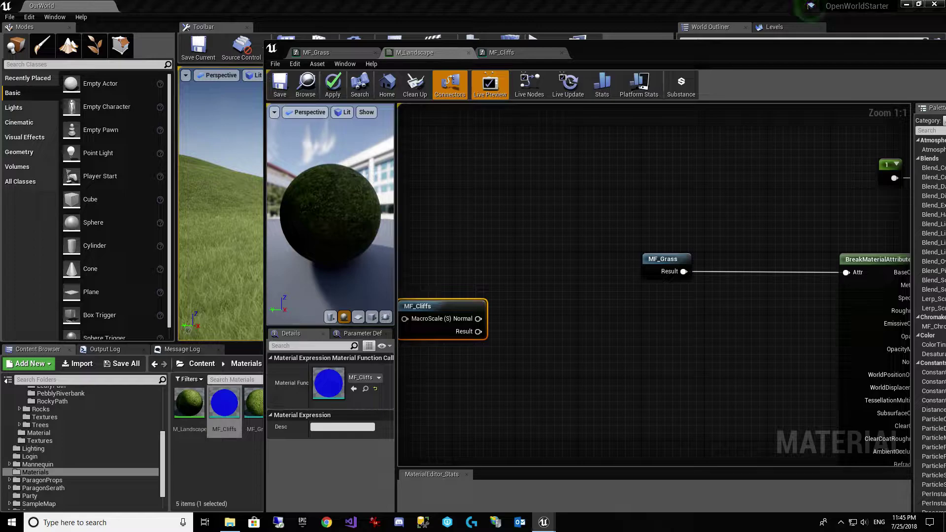
Insert a MatLayerBlend_Standard node, with MF_Grass as Base Material and the Blended Material output feeding BreakMaterialAttributes' Attr input
drag(646, 269, 489, 193)
alt+click(581, 216)
right_click(598, 250)
text(matla)
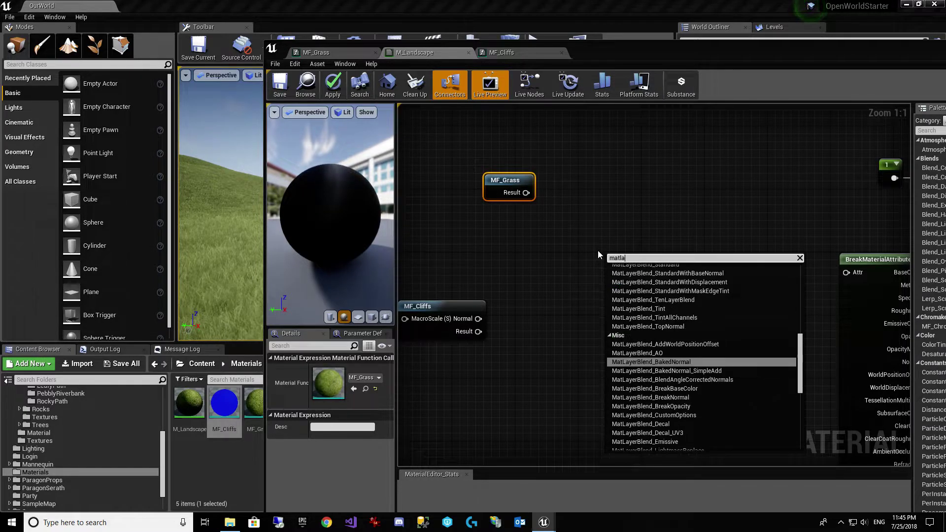
text(yerblend_st)
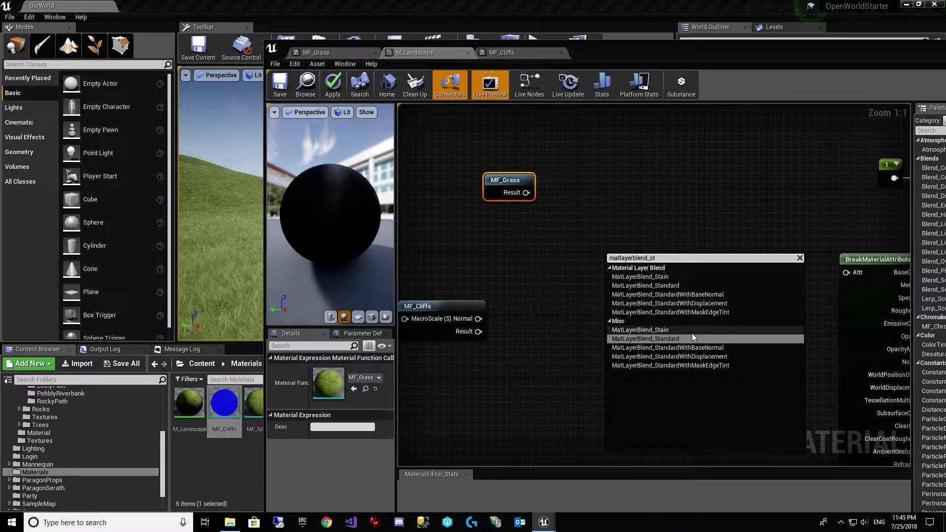
click(683, 339)
drag(526, 193, 613, 271)
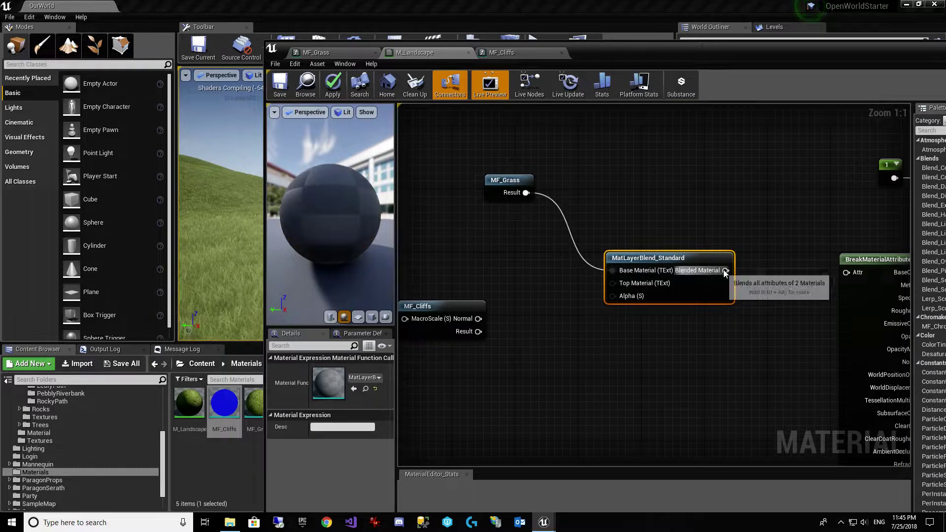
drag(724, 271, 849, 272)
Move the MF_Cliffs node farther away from MatLayerBlend_Standard to make room between them
right_drag(584, 368, 738, 305)
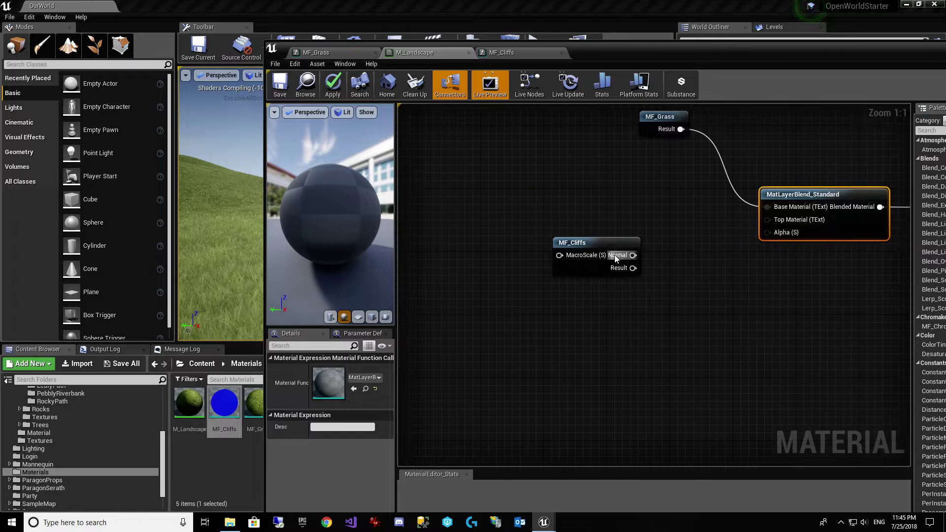
drag(571, 269, 432, 270)
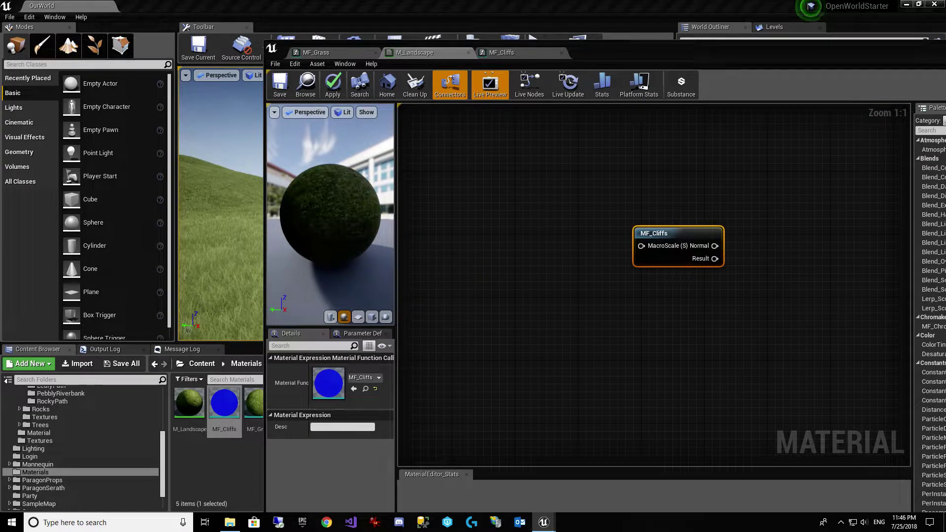
drag(661, 259, 577, 261)
Add a HeightLerp node below MF_Grass and connect its Alpha output to the Alpha input of MatLayerBlend_Standard
right_drag(906, 279, 518, 267)
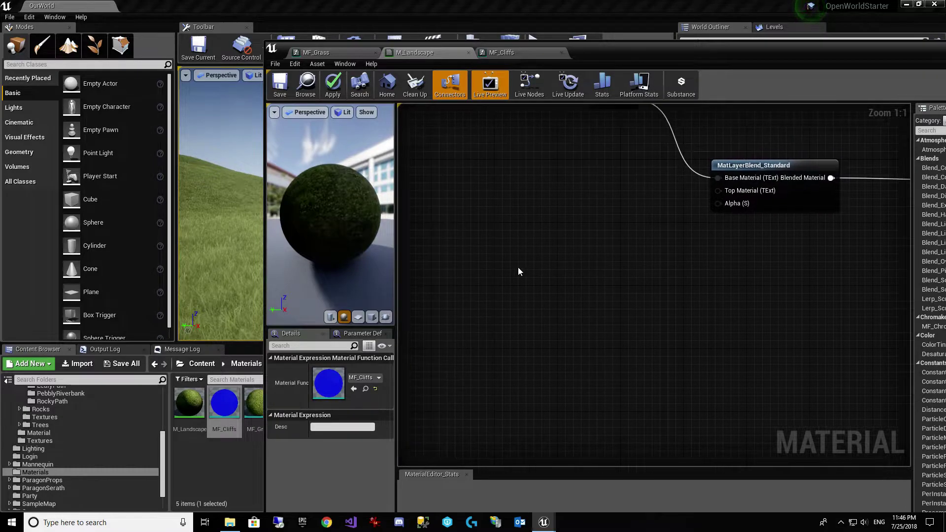
right_click(519, 267)
text(heightlerp)
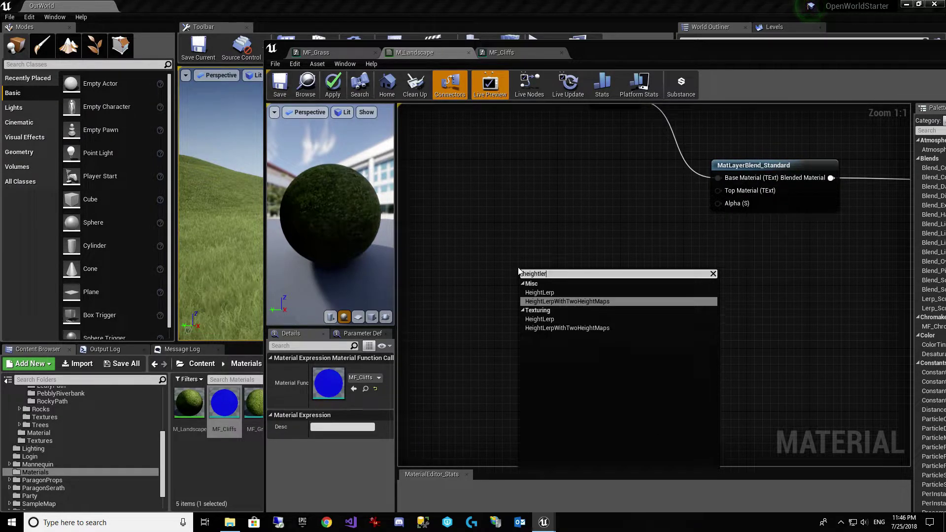
key(Return)
drag(608, 286, 593, 277)
right_drag(739, 277, 662, 321)
drag(564, 330, 645, 247)
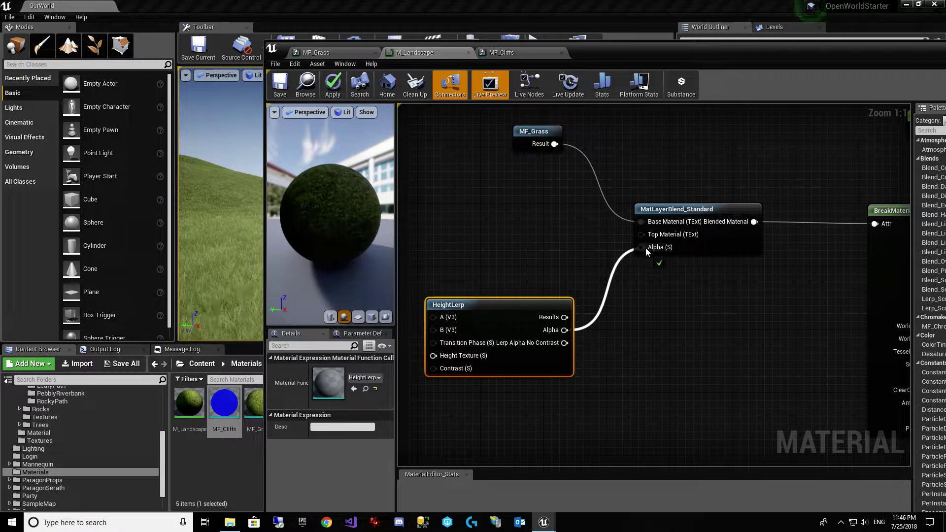
click(707, 112)
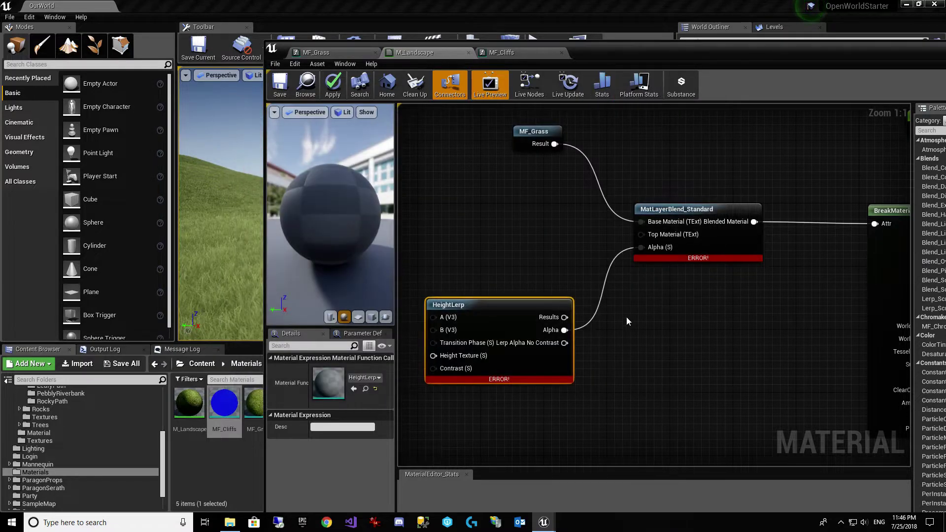
Delete the constant 1 node that feeds the Grass output and dismiss the Stats window
right_drag(681, 314, 619, 315)
scroll(625, 311, down, 1)
right_drag(704, 301, 603, 320)
right_drag(640, 294, 674, 295)
click(761, 165)
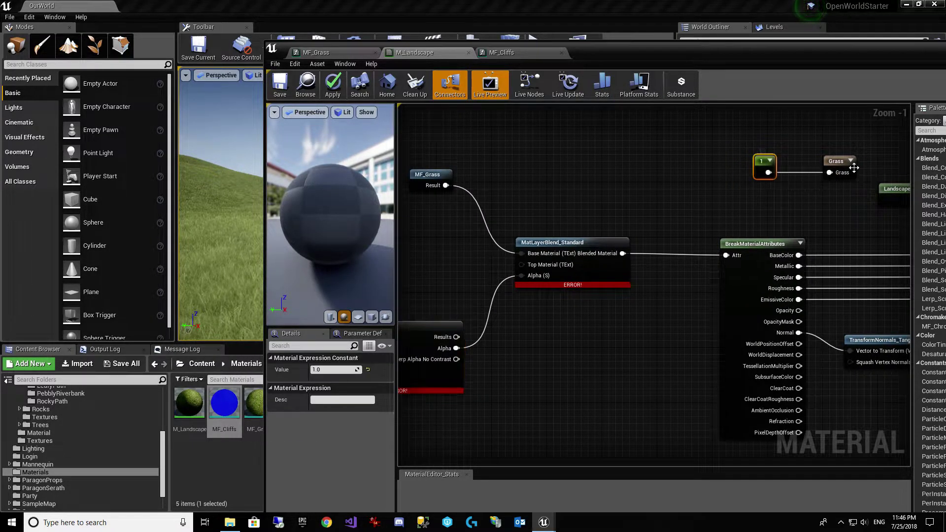
key(Delete)
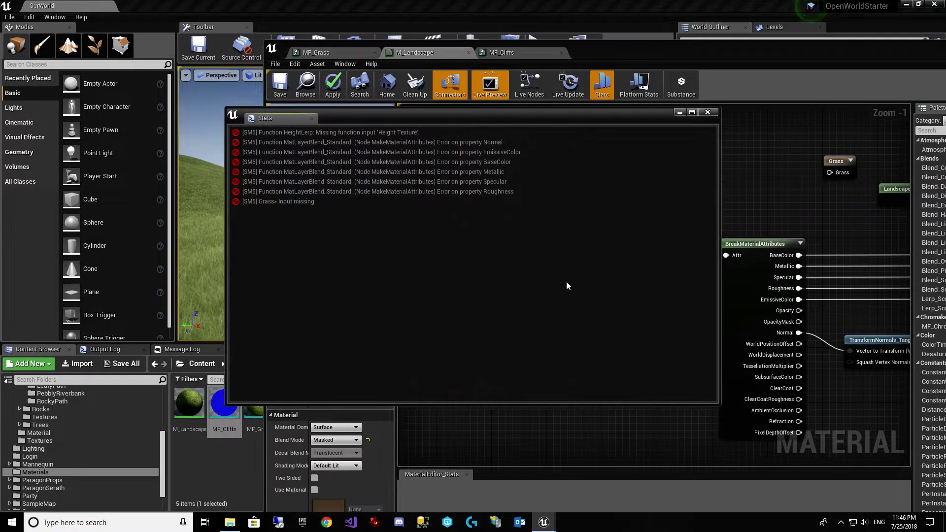
click(709, 111)
Add a OneMinus node fed by HeightLerp's Alpha output and connect it to the Grass output node's input
drag(456, 348, 688, 142)
text(1-)
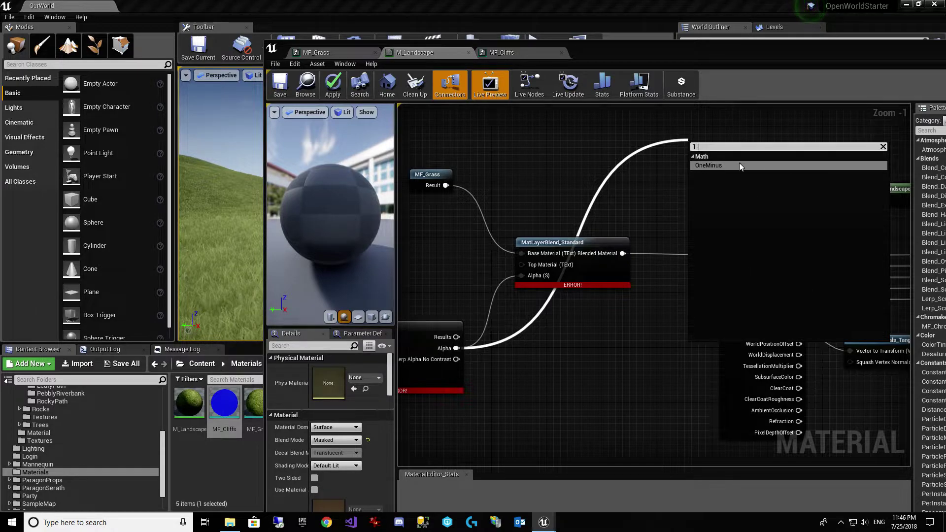
click(713, 163)
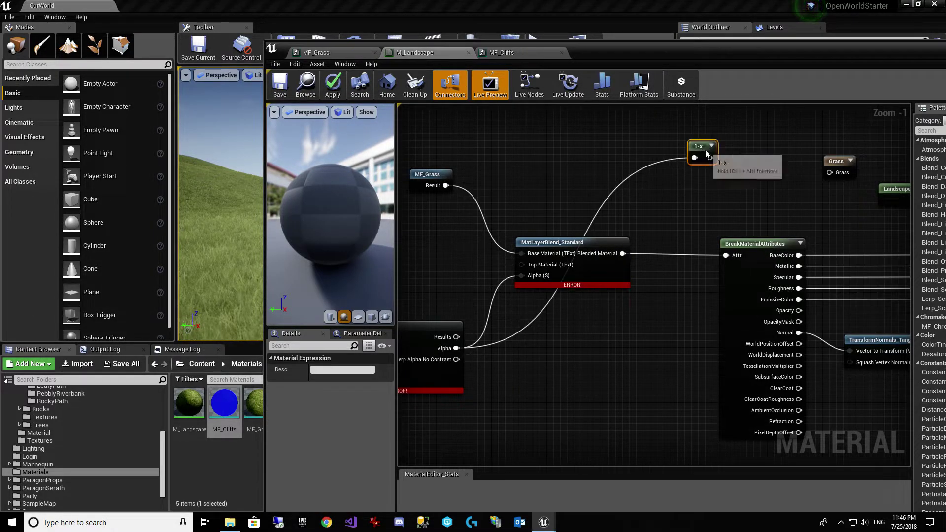
drag(720, 173, 829, 173)
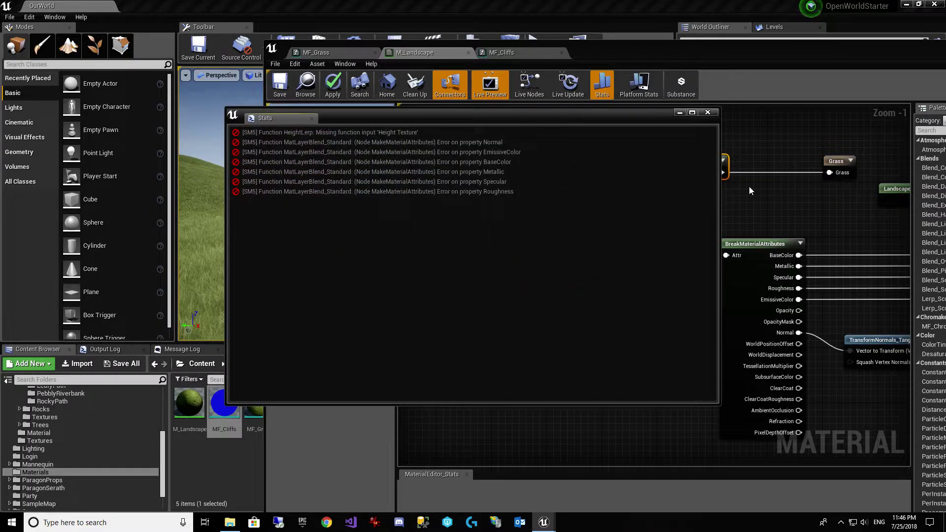
click(706, 113)
right_drag(571, 232, 688, 209)
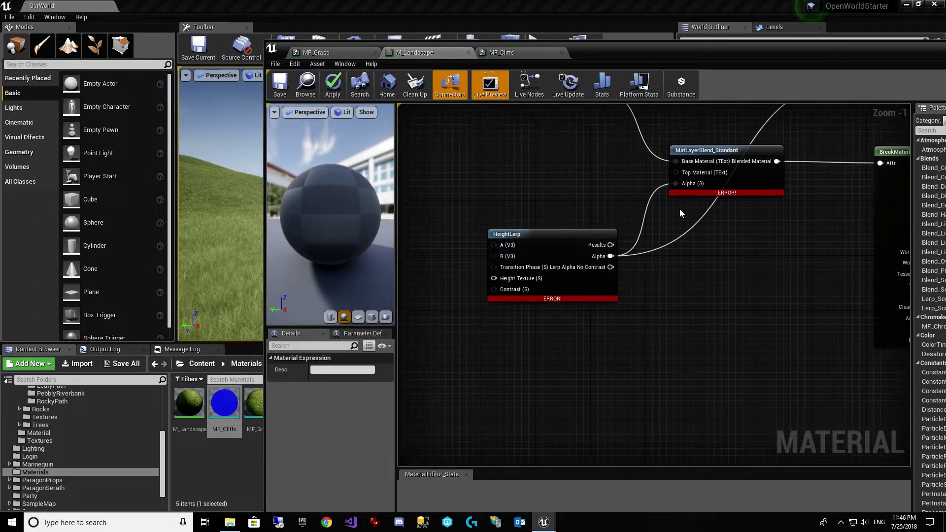
right_drag(613, 299, 626, 305)
right_drag(440, 267, 465, 272)
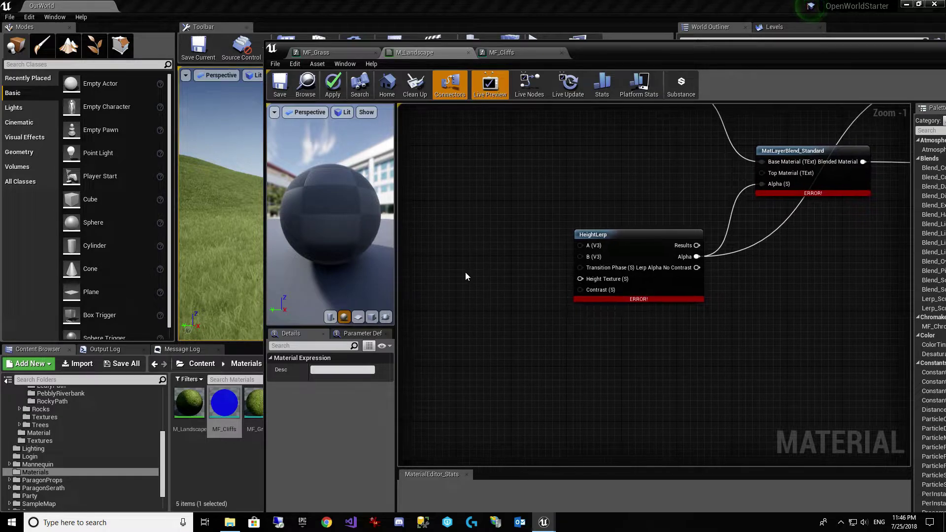
Add a LinearInterpolate node before HeightLerp, connect its output to the Height Texture input, and align the node beside it
right_click(465, 272)
text(lerp)
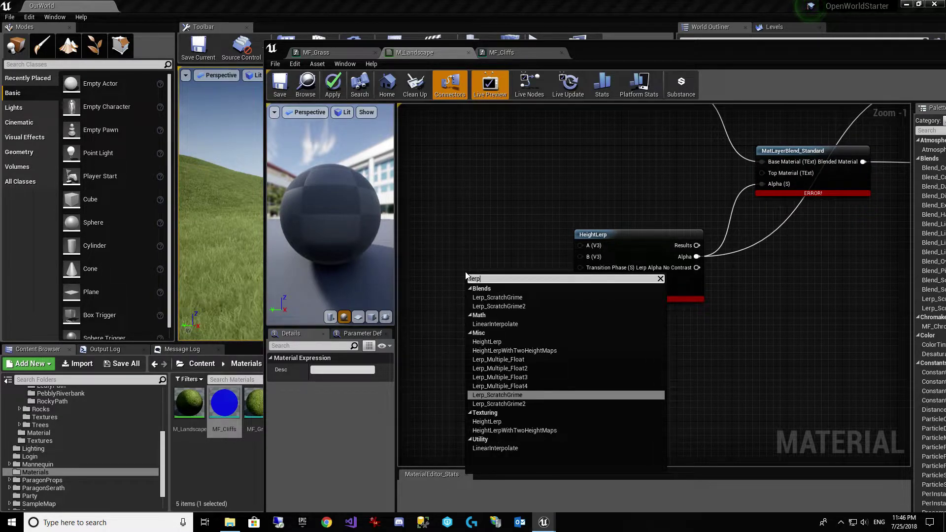
key(Up)
key(Up)
key(Up)
key(Up)
key(Up)
key(Up)
key(Up)
key(Up)
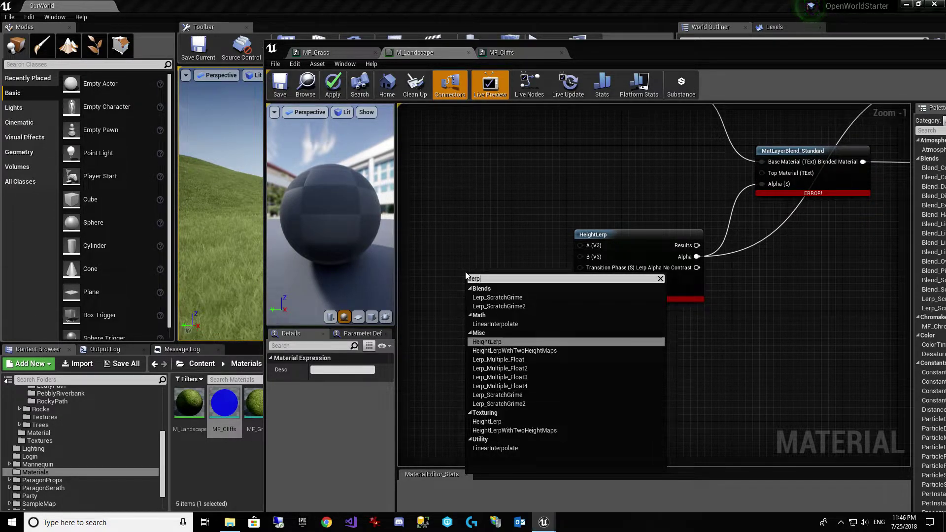
key(Down)
key(Return)
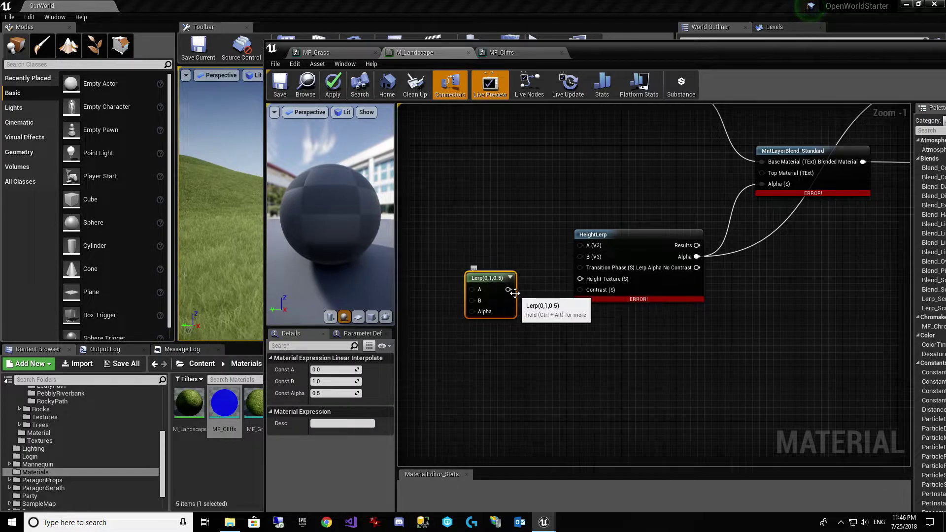
drag(506, 291, 581, 279)
drag(494, 301, 501, 280)
Add a scalar parameter named GrassContrast with default value 10 and connect it to HeightLerp's Contrast input
right_drag(488, 343, 536, 320)
right_click(495, 322)
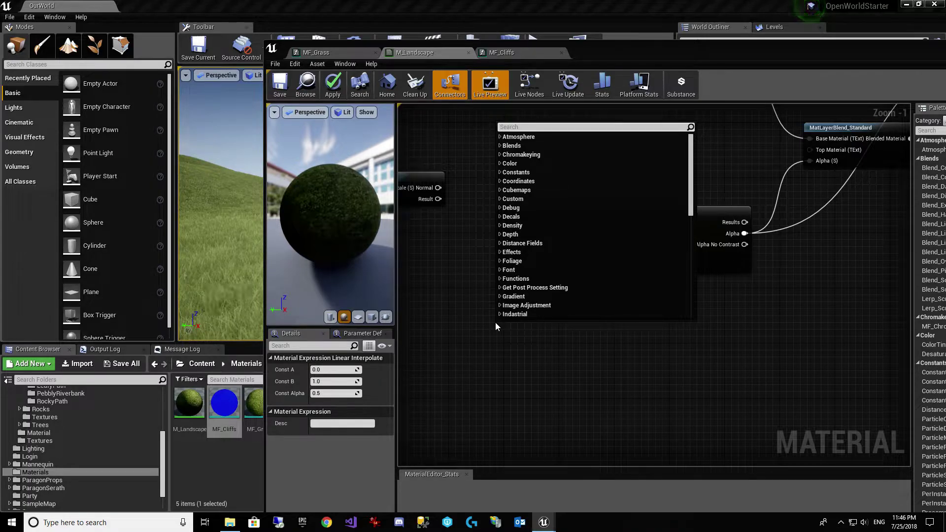
click(495, 322)
right_click(495, 322)
text(scalarp)
key(Return)
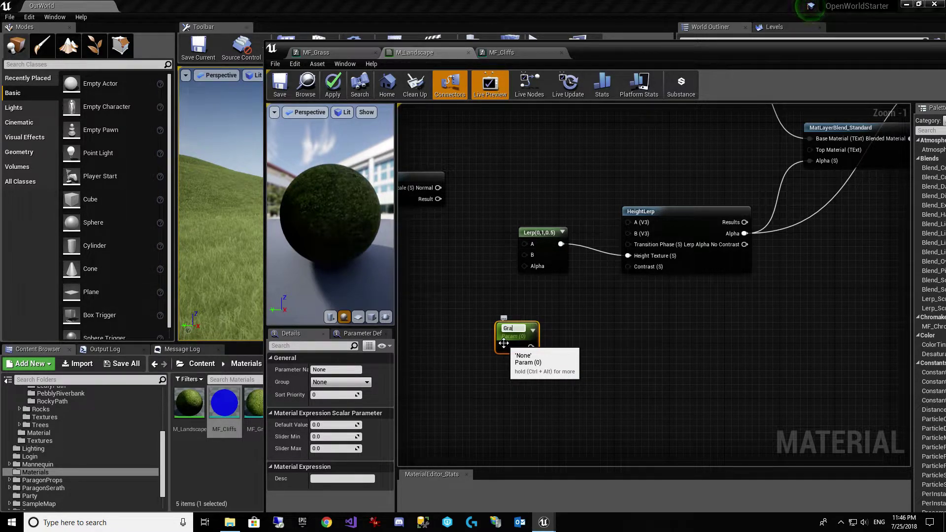
text(GrassContrast)
key(Return)
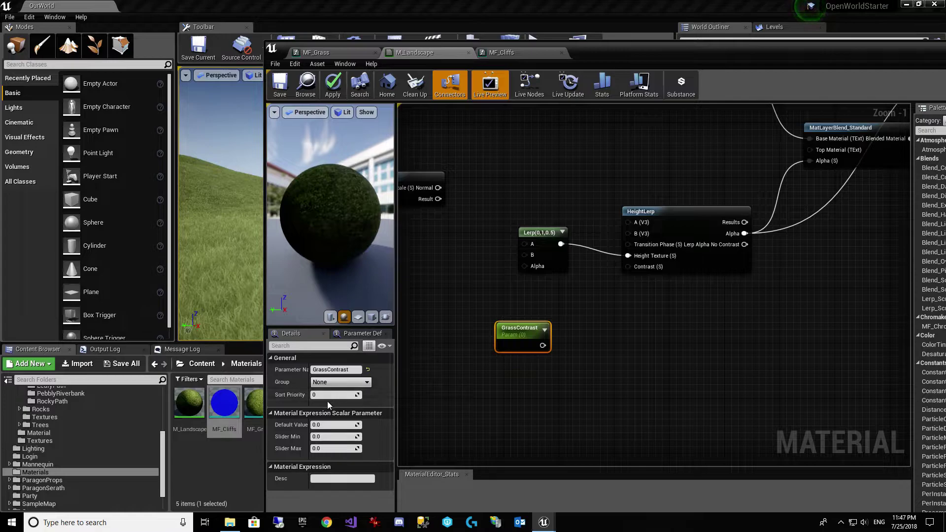
click(327, 424)
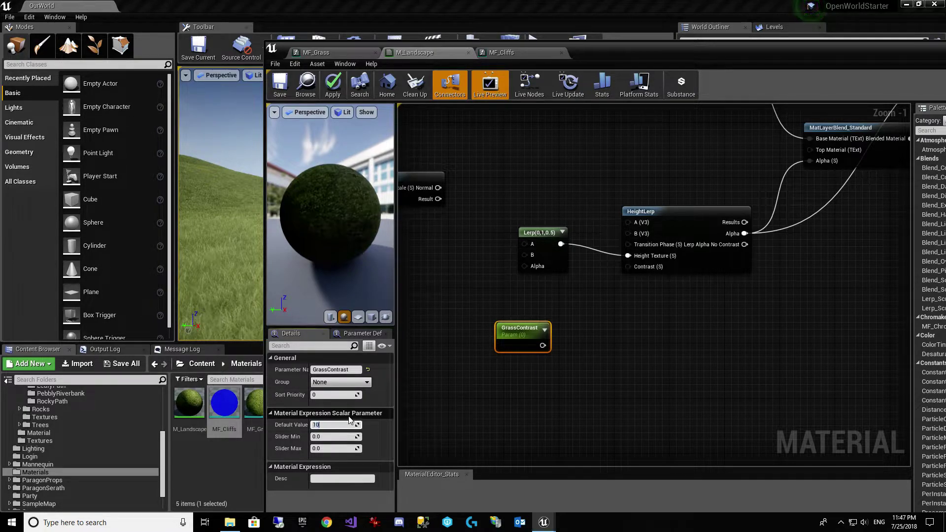
key(Return)
drag(543, 351, 627, 267)
Duplicate the GrassContrast parameter twice in the empty area before the Lerp node
right_drag(558, 348, 609, 320)
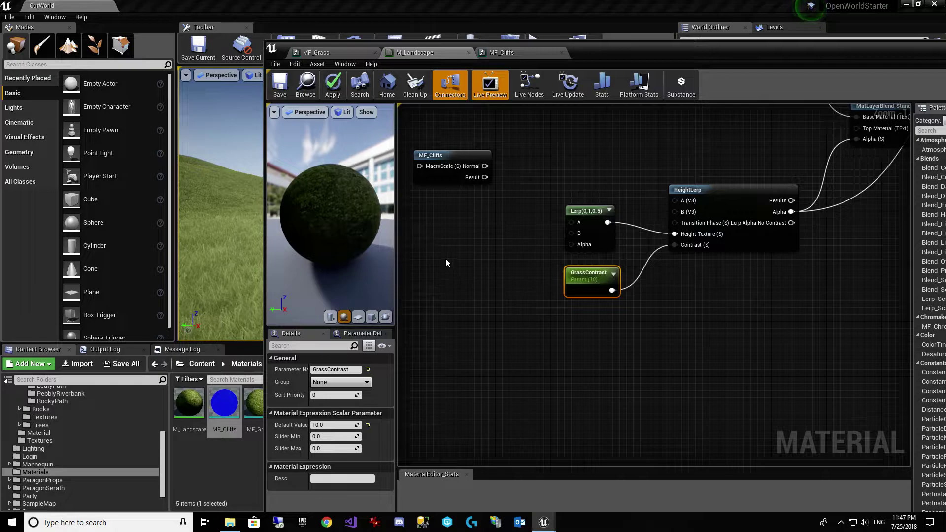
key(ctrl+c)
click(480, 232)
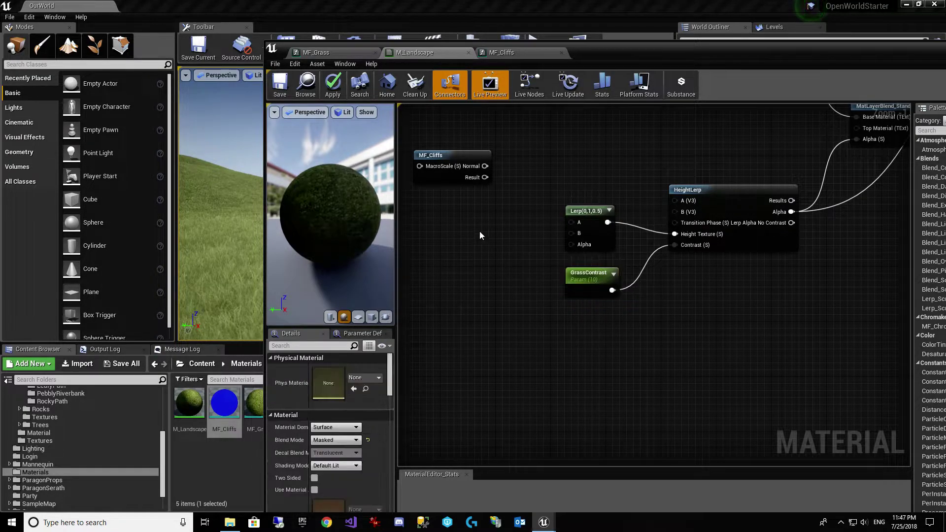
key(ctrl+v)
key(ctrl+v)
Rename the two parameter copies WorldBlendMin and WorldBlendMax and stack them one above the other before the Lerp node
click(501, 257)
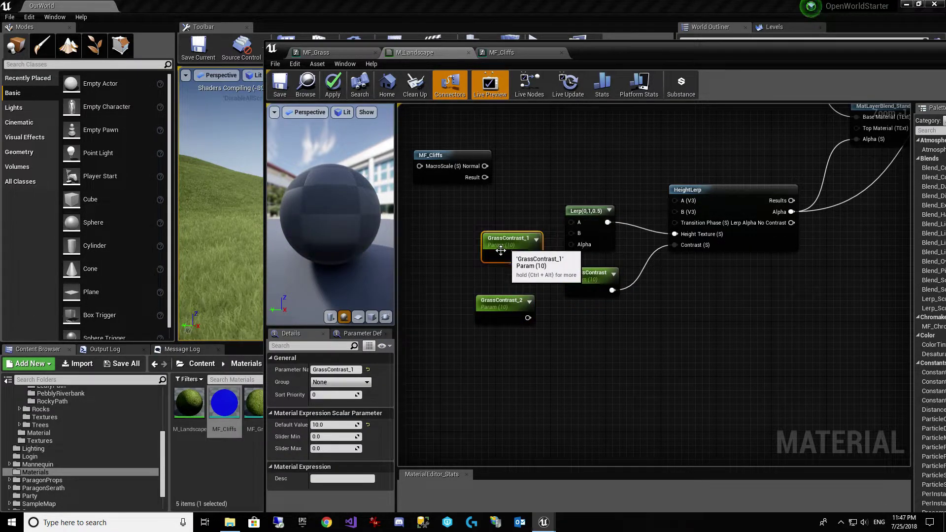
click(358, 369)
text(Wo)
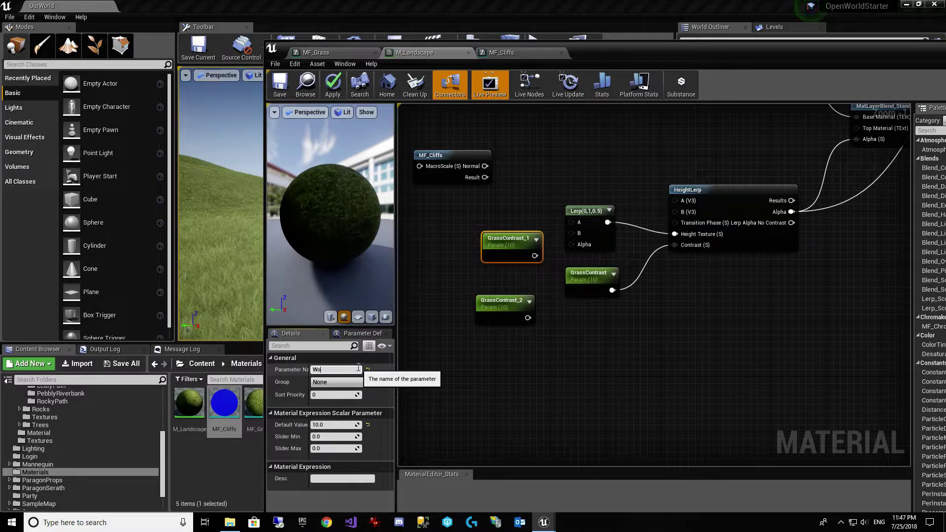
text(rldBlendMin)
key(Return)
click(502, 306)
click(358, 369)
text(Wor)
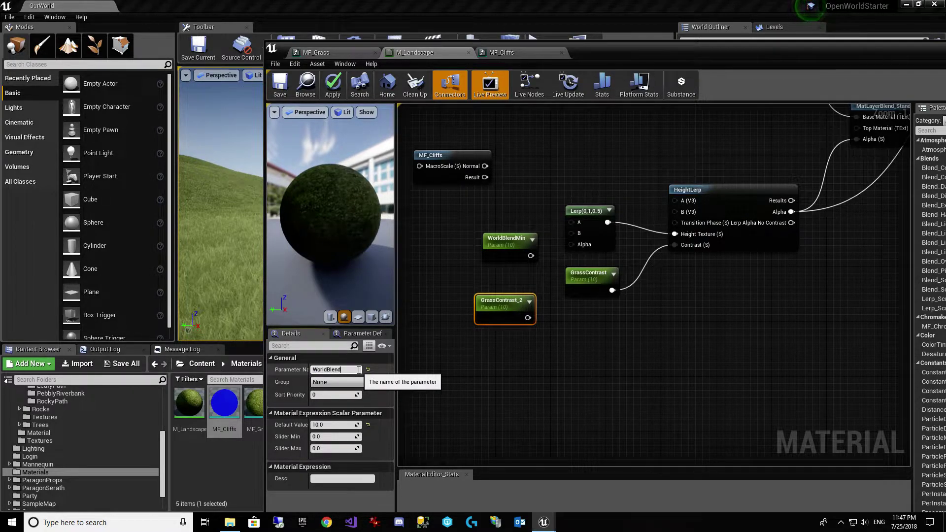
key(Return)
drag(525, 250, 511, 250)
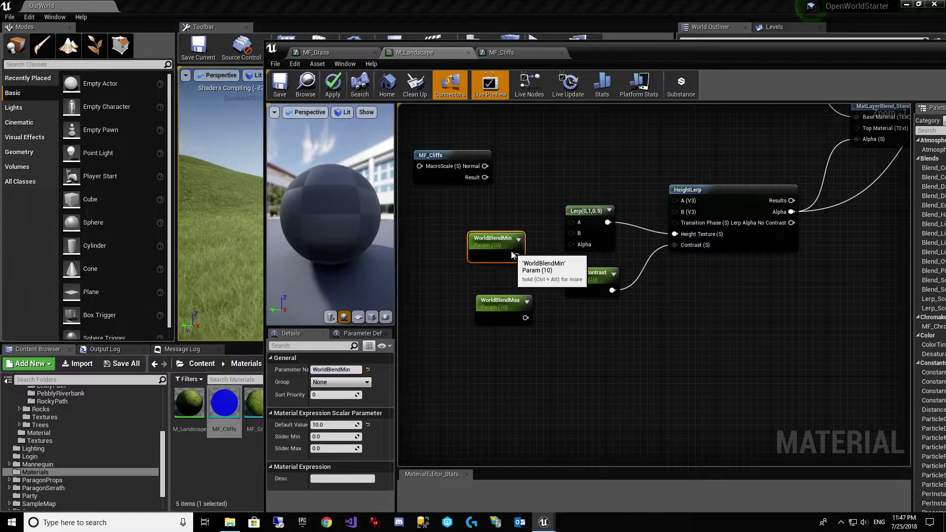
drag(506, 299, 498, 271)
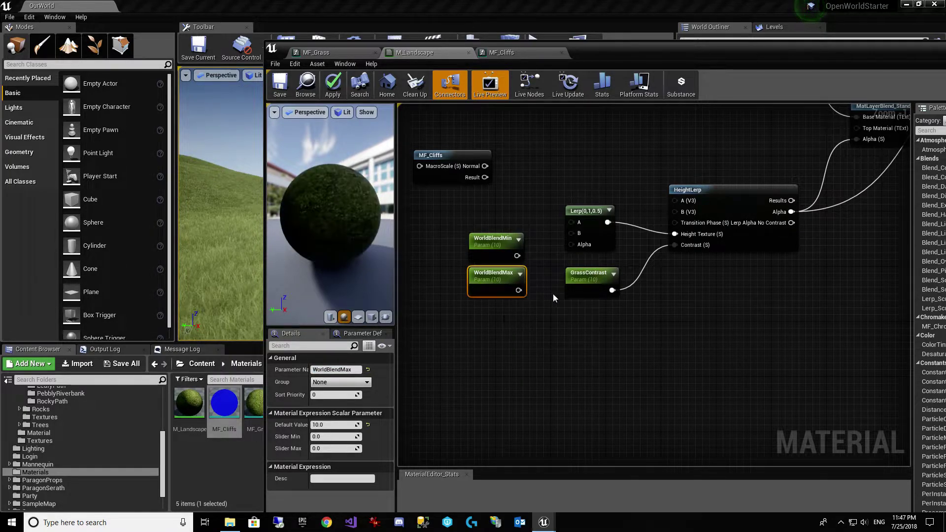
Set the default value of WorldBlendMin to 32 and that of WorldBlendMax to 0
click(494, 249)
click(331, 425)
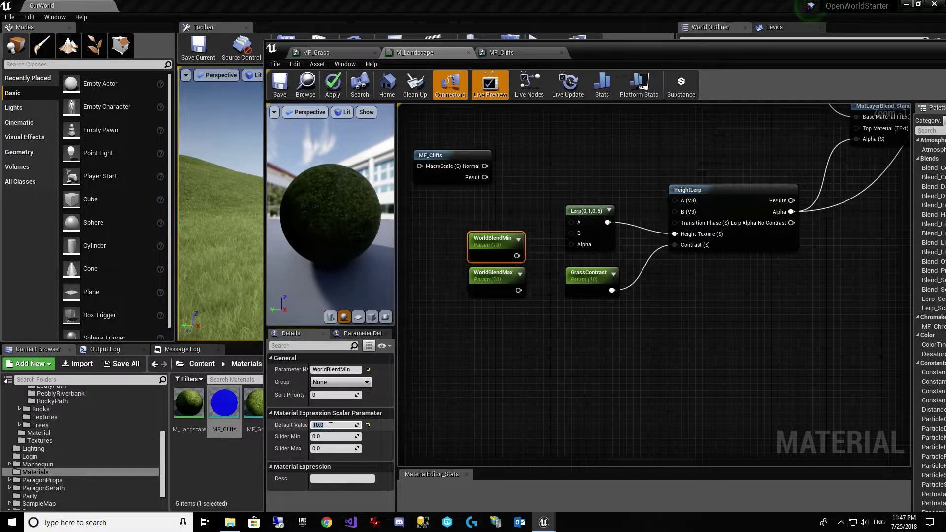
text(32)
key(Return)
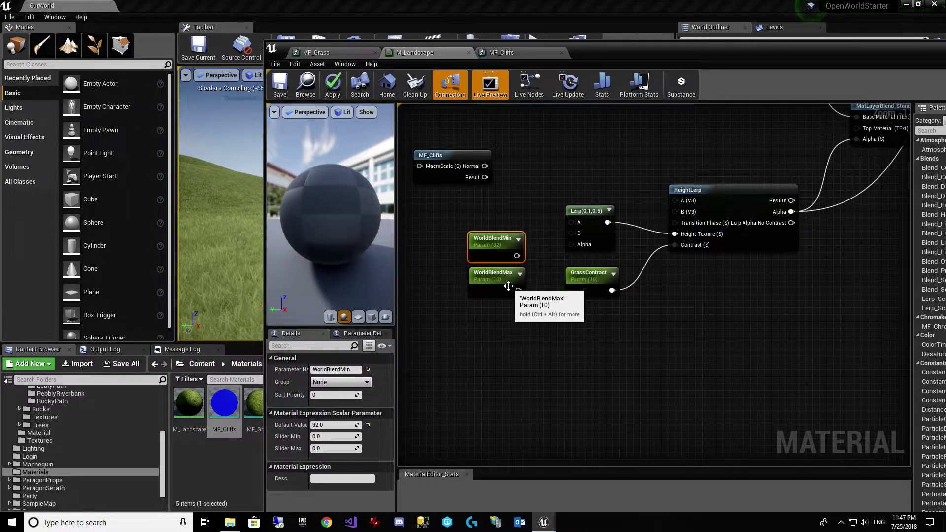
click(494, 282)
click(342, 424)
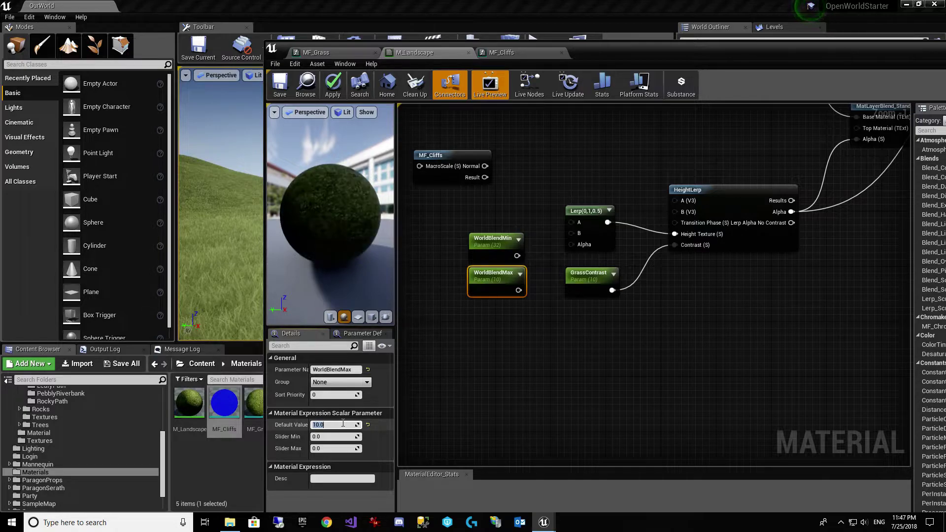
text(0)
key(Return)
click(530, 340)
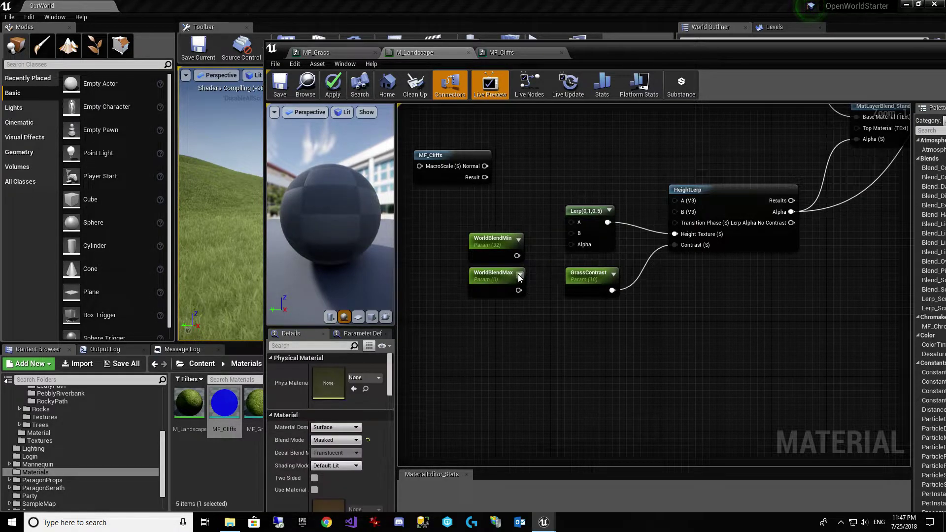
Connect WorldBlendMin to the Lerp's A input and WorldBlendMax to its B input, and move MF_Cliffs up to clear space
drag(517, 256, 573, 223)
drag(518, 290, 574, 237)
right_drag(443, 175, 470, 210)
drag(471, 211, 462, 155)
Add a ConstantBiasScale node above WorldBlendMin and connect its output to the Lerp's Alpha input
right_click(455, 231)
text(constantbia)
key(Return)
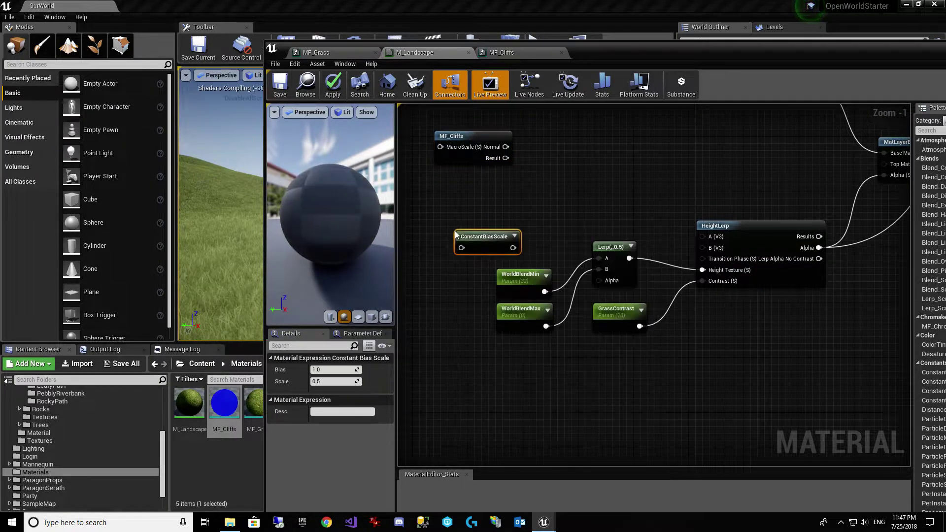
drag(513, 248, 605, 283)
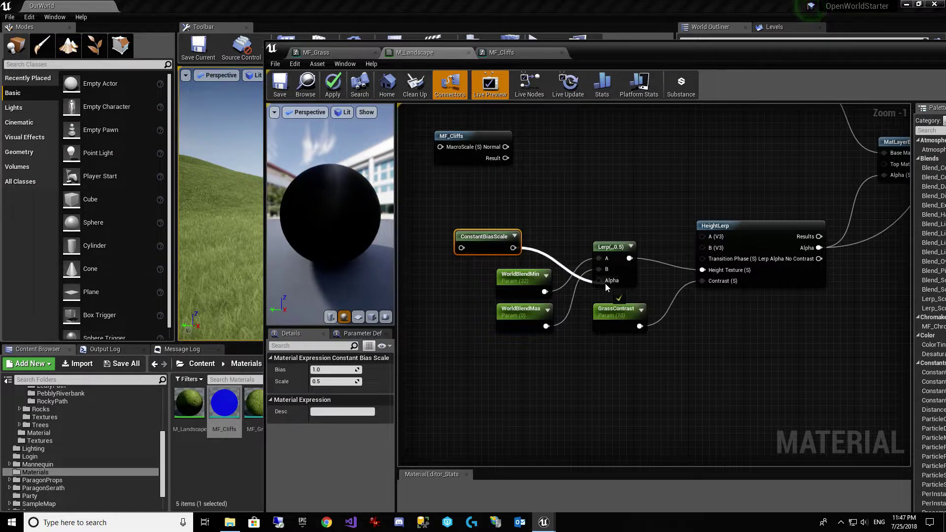
click(707, 112)
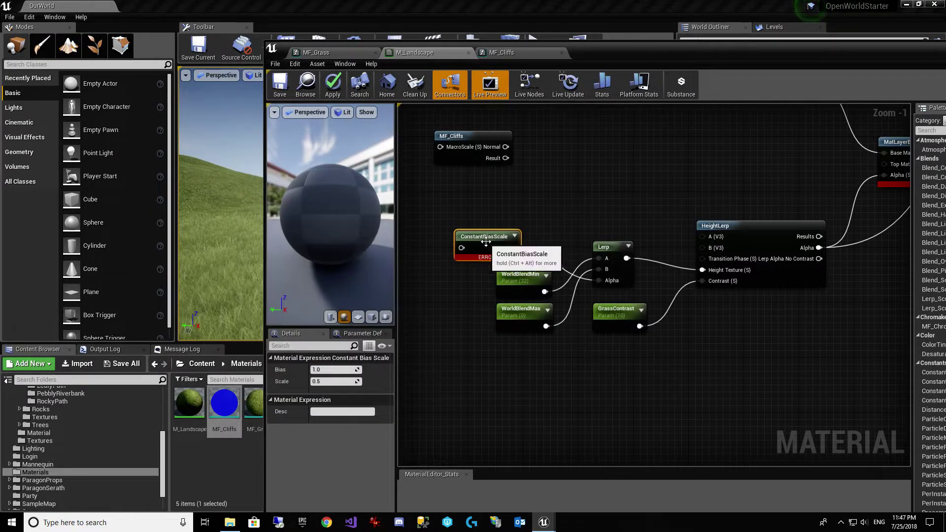
drag(463, 246, 480, 247)
Add a Dot product node just before the ConstantBiasScale node
right_drag(473, 332, 600, 337)
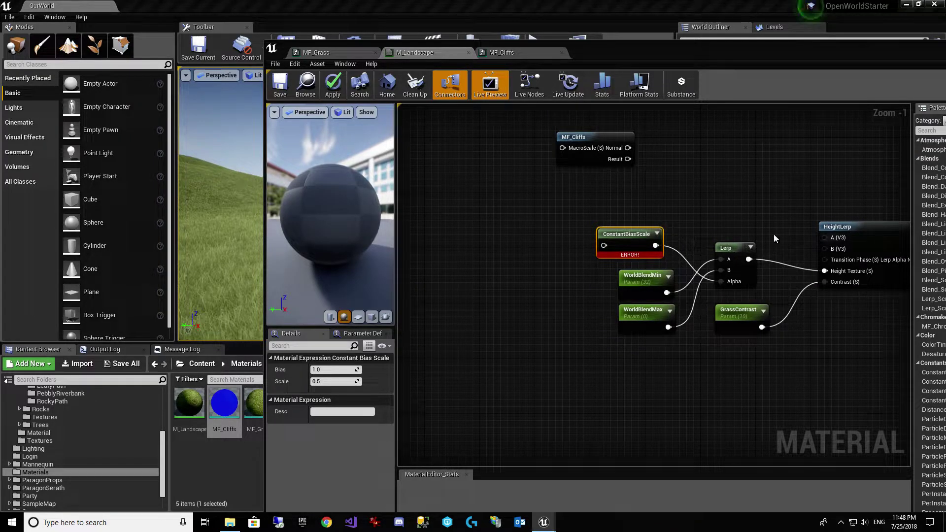
right_click(545, 229)
text(dot)
key(Return)
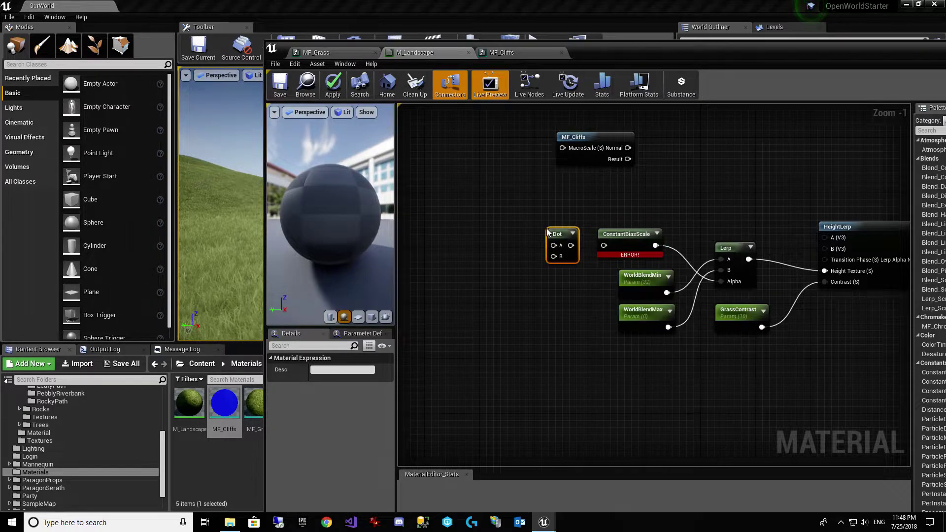
right_click(561, 224)
click(488, 244)
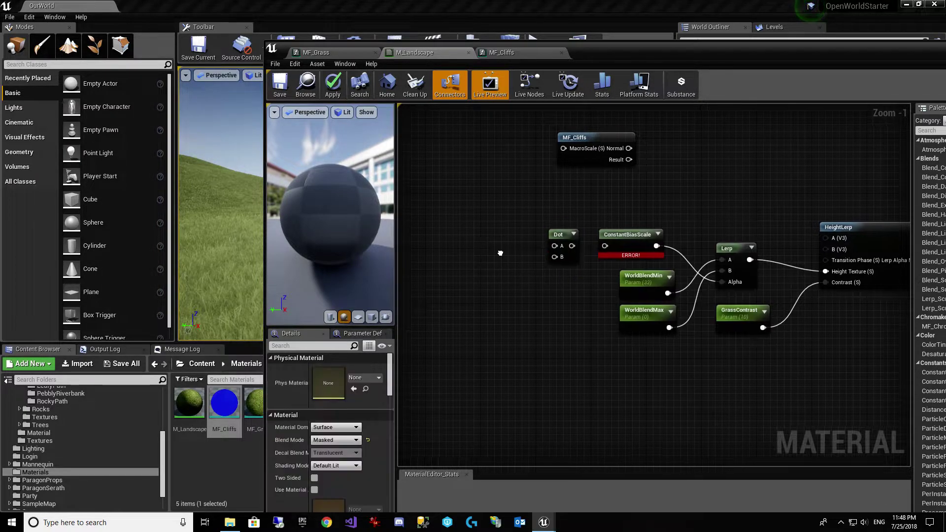
Add a Normalize node before the Dot node
right_drag(489, 245, 564, 273)
right_click(545, 234)
text(normaliz)
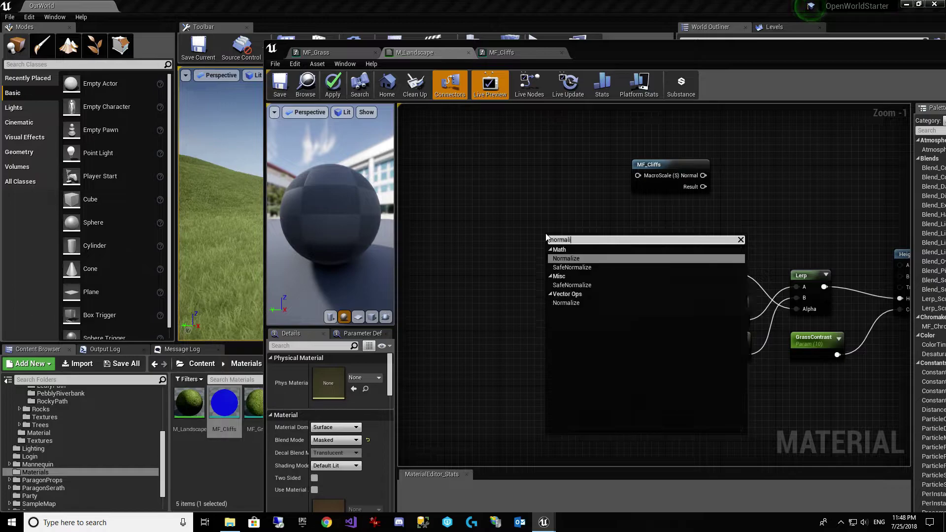
key(Return)
right_drag(497, 259, 513, 252)
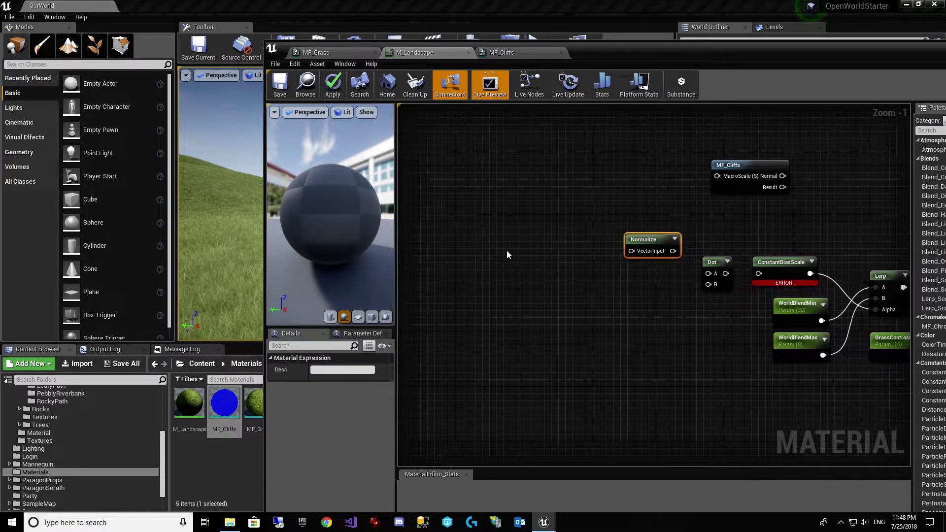
Add a TransformVector node, connect it to Normalize's VectorInput, and connect Normalize's output to the Dot node's A input
right_click(495, 246)
text(transformv)
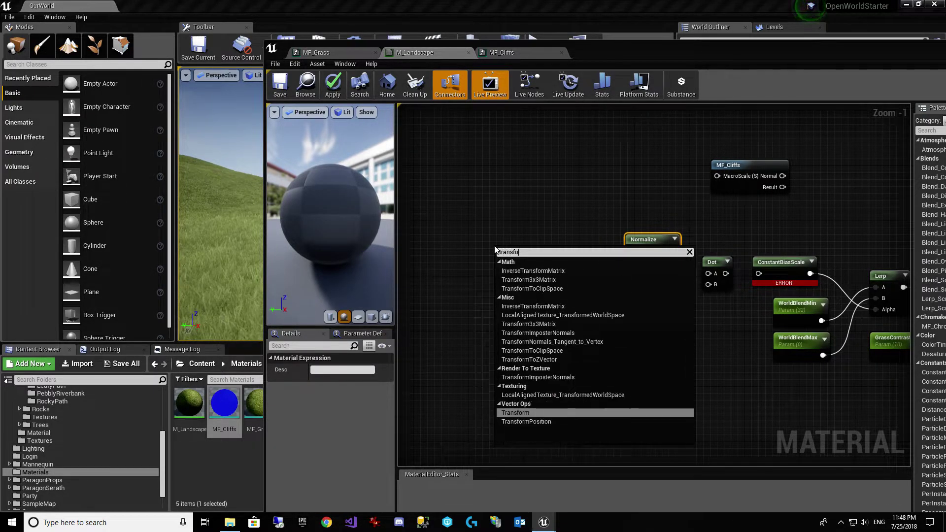
key(BackSpace)
key(BackSpace)
key(Return)
drag(568, 260, 710, 272)
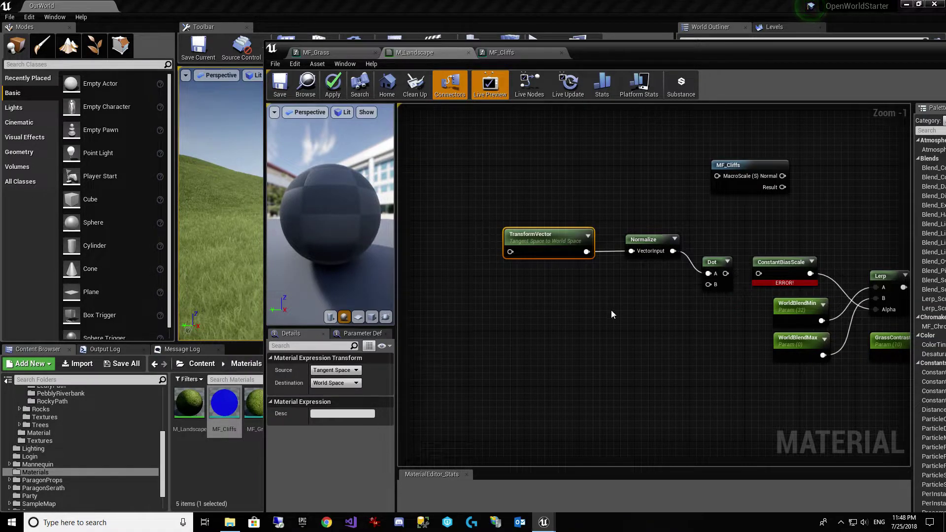
Add a Constant3Vector node with value 0,0,1 and connect it to the Dot node's B input
right_drag(495, 348, 575, 335)
right_click(476, 272)
text(const)
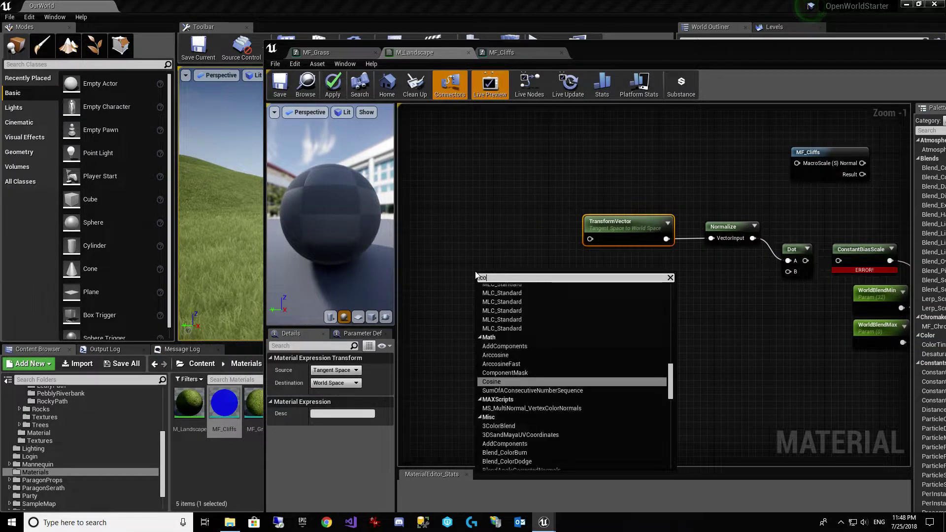
key(Down)
key(Down)
key(Return)
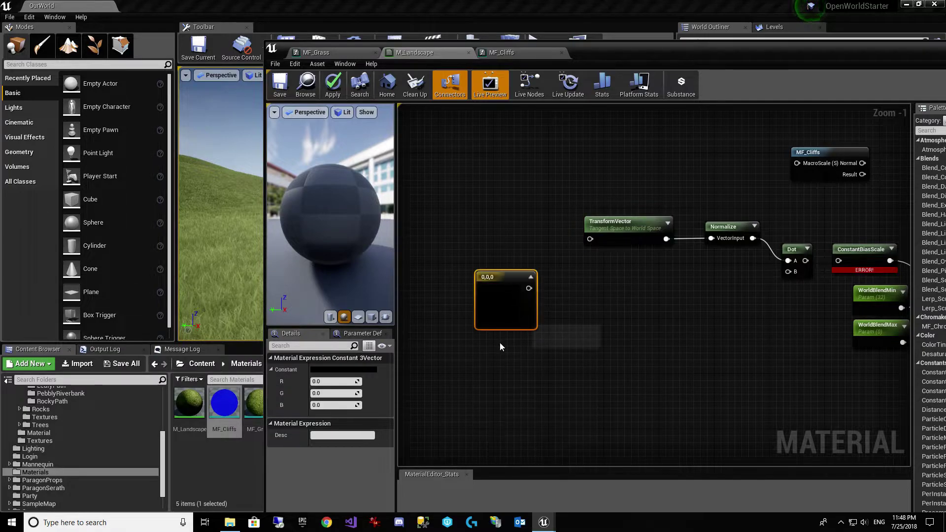
click(320, 382)
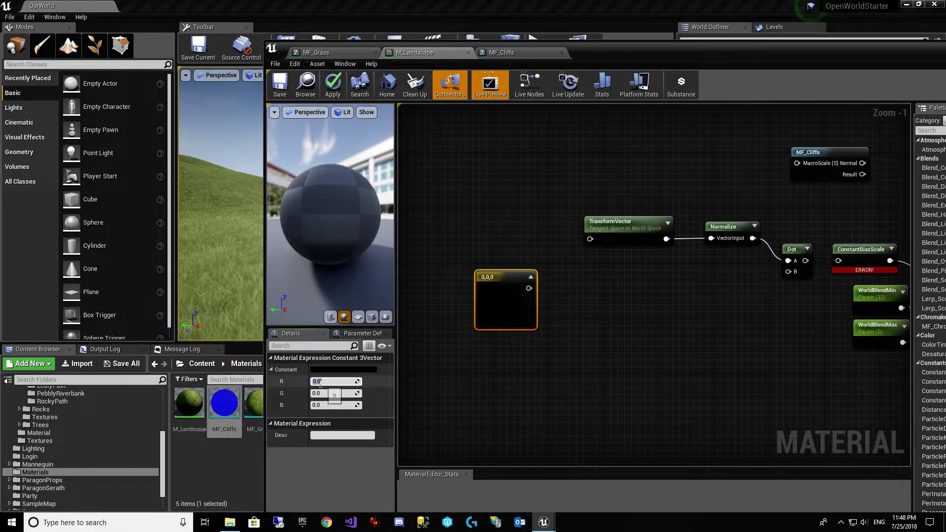
key(Return)
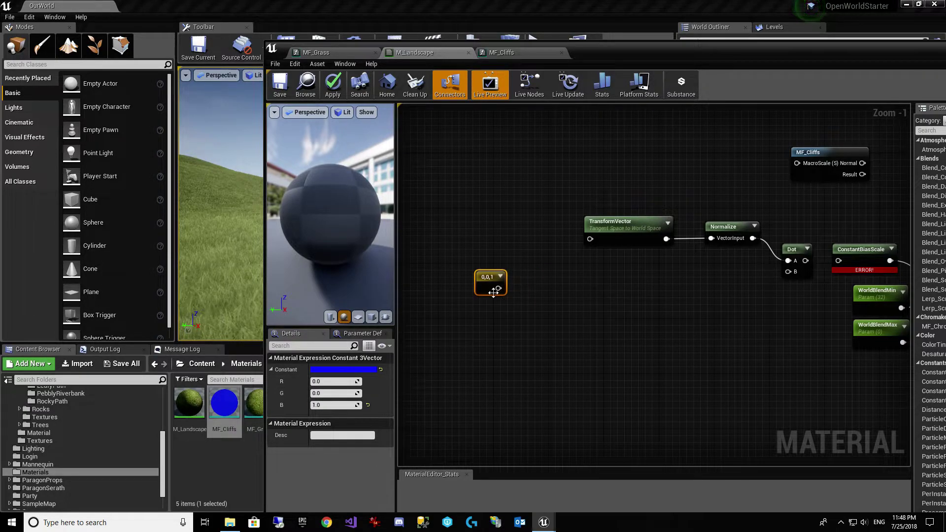
drag(510, 288, 790, 272)
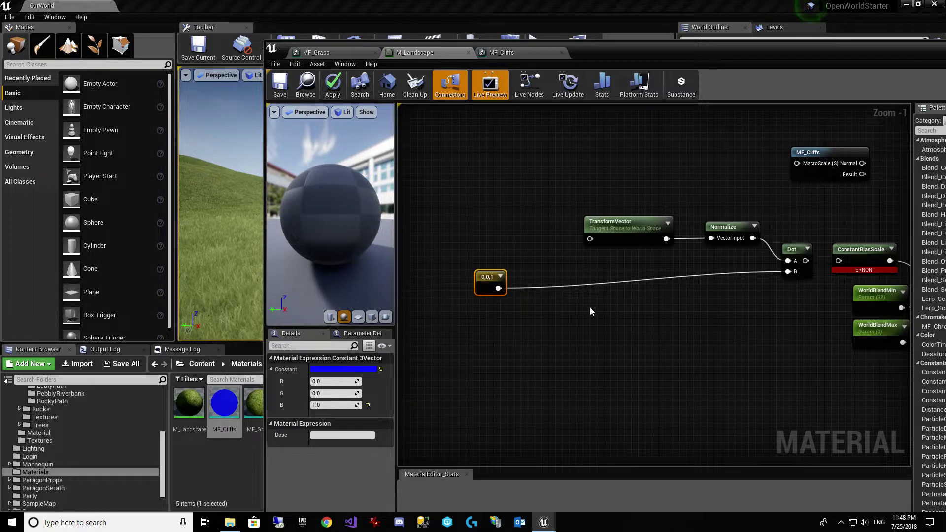
Add a LinearInterpolate node between the 0,0,1 constant and the TransformVector node
right_drag(585, 306, 632, 311)
right_click(557, 237)
text(lerp)
key(Up)
key(Up)
key(Up)
key(Up)
key(Up)
key(Up)
key(Up)
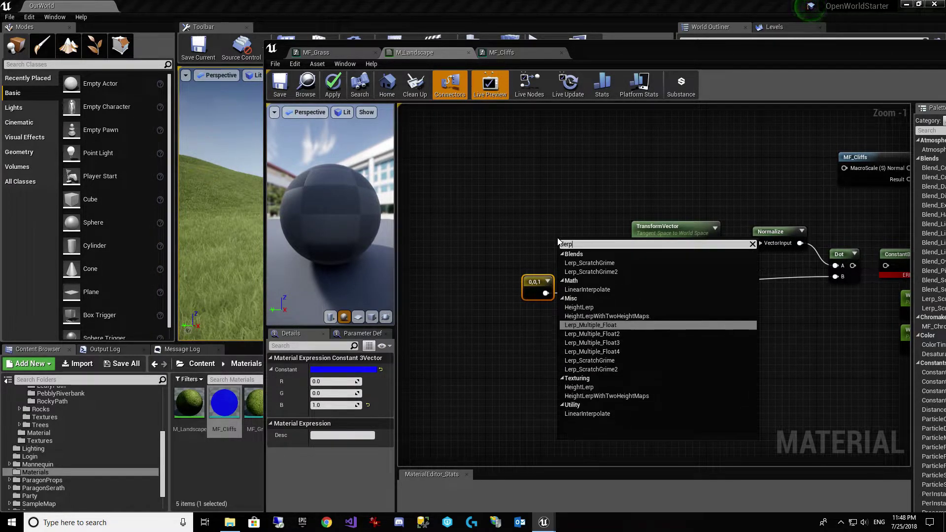
key(Down)
key(Return)
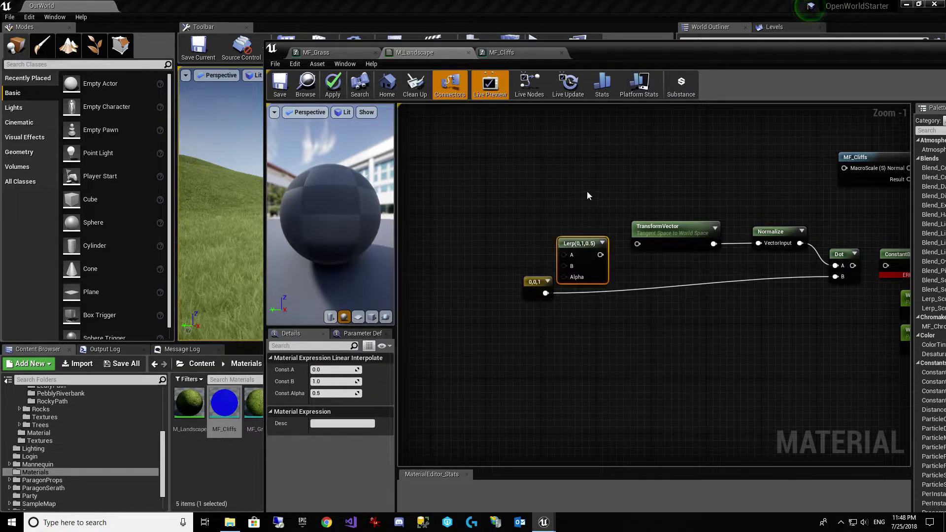
Connect the 0,0,1 constant to the Lerp's A input, a new Normalize node to its B input, and its output to TransformVector
drag(591, 246, 637, 243)
drag(535, 291, 567, 239)
right_click(469, 229)
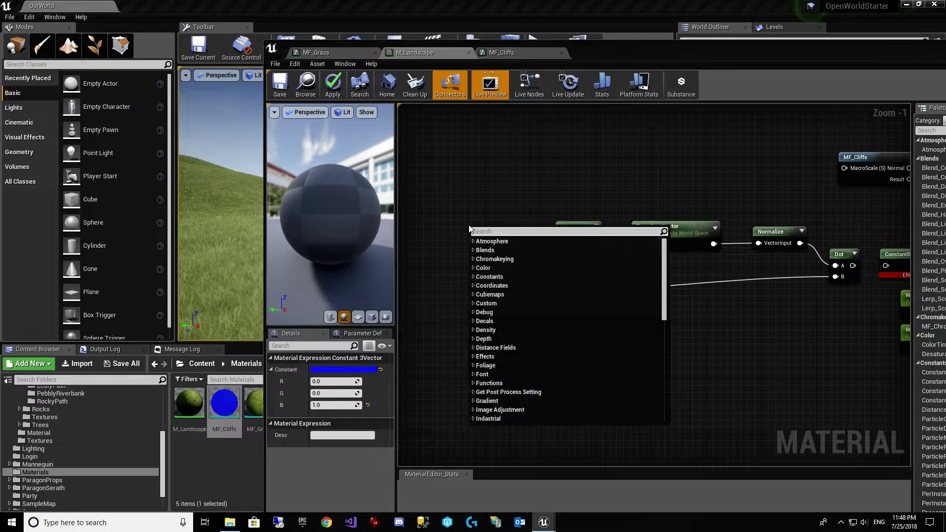
text(normalize)
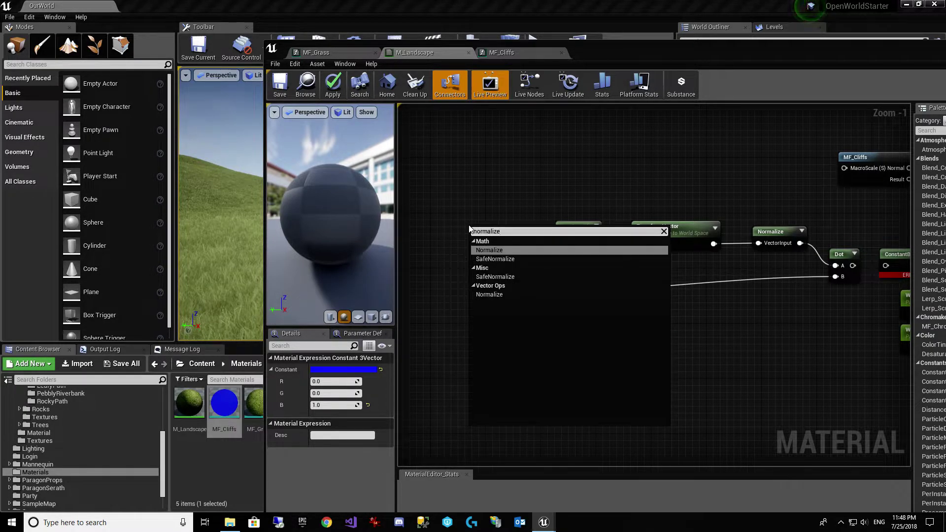
key(Return)
drag(517, 242, 561, 249)
Duplicate the WorldBlendMin parameter below the 0,0,1 constant and rename the copy BlendNormal
right_drag(677, 343, 691, 317)
click(800, 305)
key(ctrl+w)
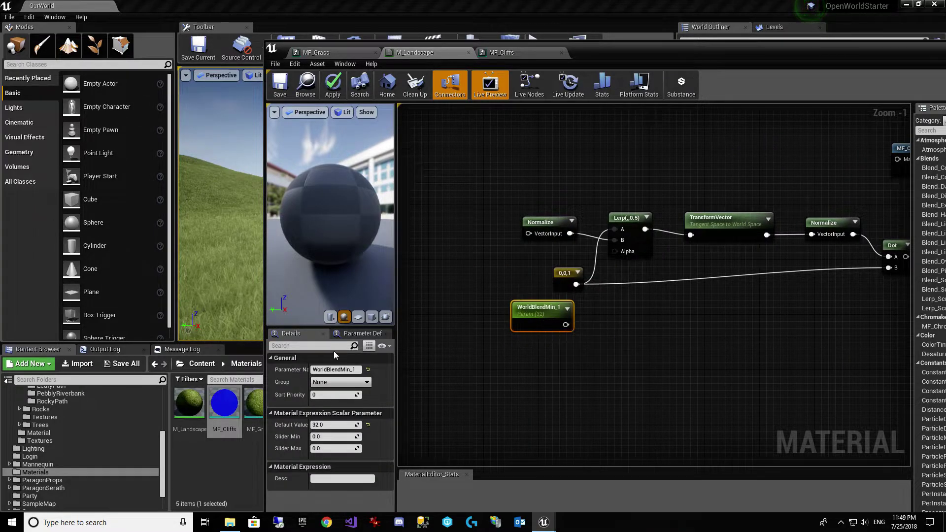
click(356, 369)
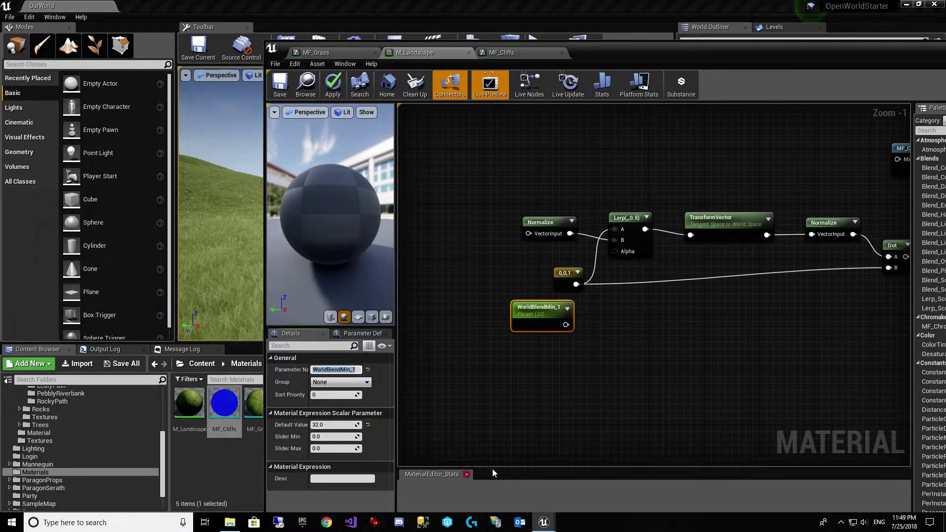
text(BlendNormal)
key(Return)
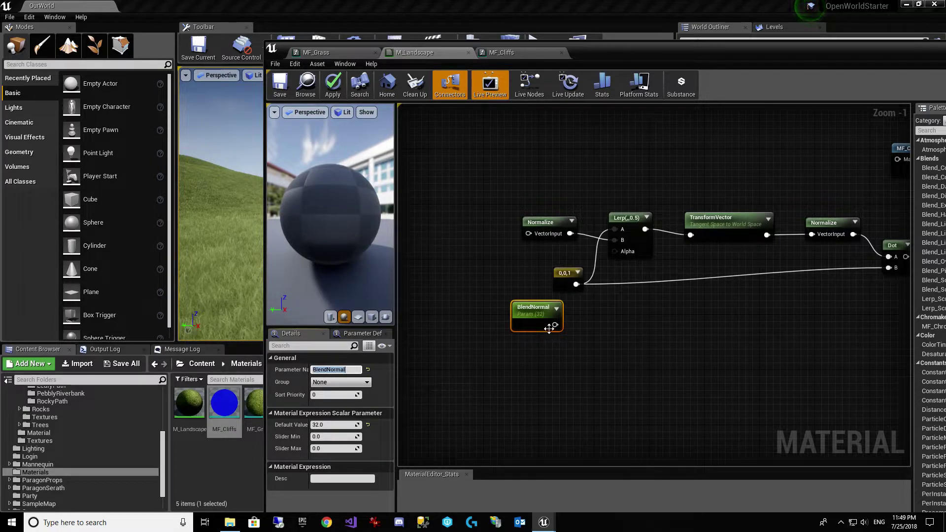
Connect the BlendNormal parameter to the Lerp's Alpha input and set its default value to 0
drag(555, 325, 619, 251)
click(328, 425)
text(0)
click(651, 380)
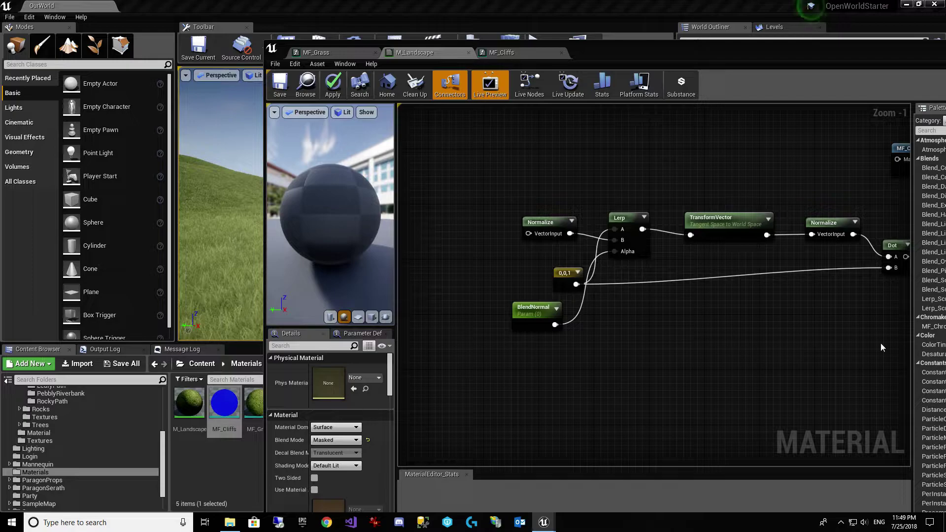
Connect the Dot node's output to the ConstantBiasScale input and close the Stats window
right_drag(908, 348, 657, 354)
drag(655, 262, 687, 268)
click(710, 116)
Move the MF_Cliffs node well ahead of the Normalize node at the start of the slope-mask chain
right_drag(701, 193, 753, 217)
drag(697, 188, 483, 162)
right_drag(493, 180, 772, 162)
drag(756, 162, 473, 211)
right_drag(589, 282, 673, 290)
drag(563, 215, 495, 208)
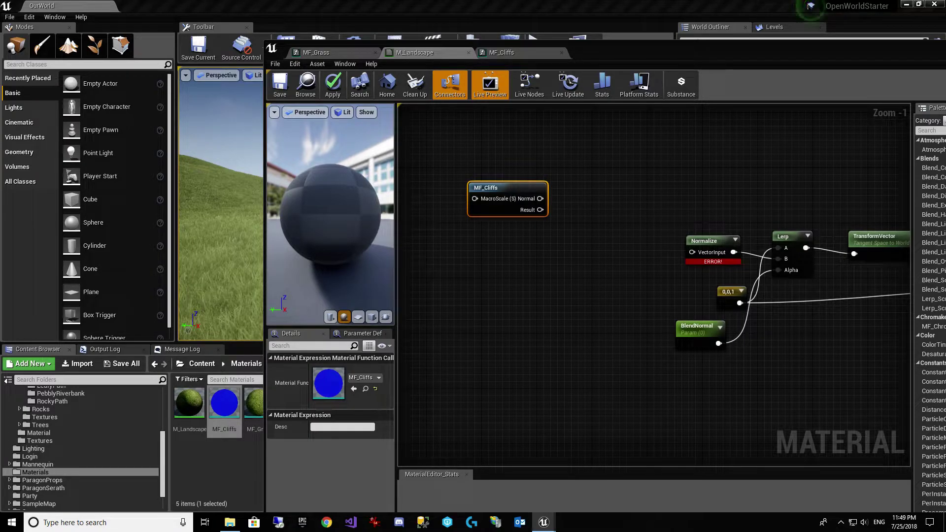
right_drag(735, 295, 818, 295)
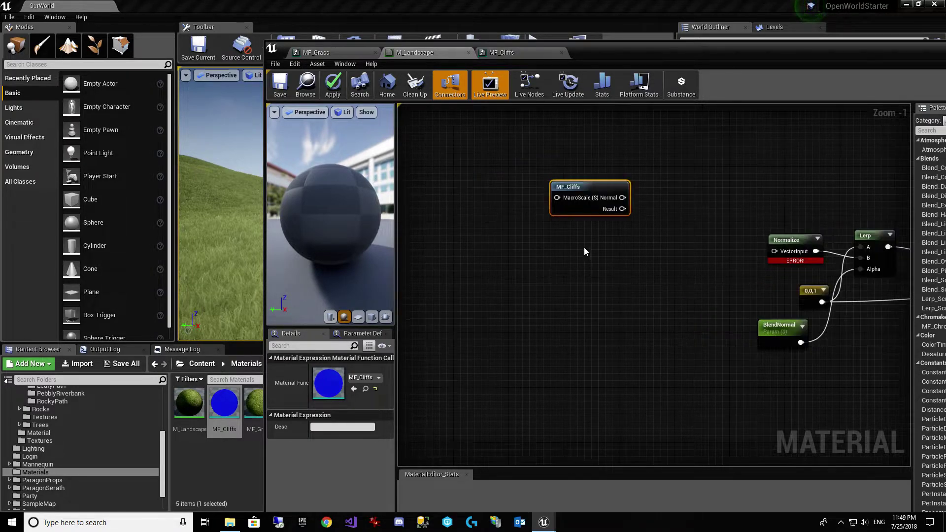
drag(580, 208, 470, 203)
Add a MatLayerBlend_SeparateNormalandColorClamps node between MF_Cliffs and the Normalize node
right_click(550, 249)
text(matl)
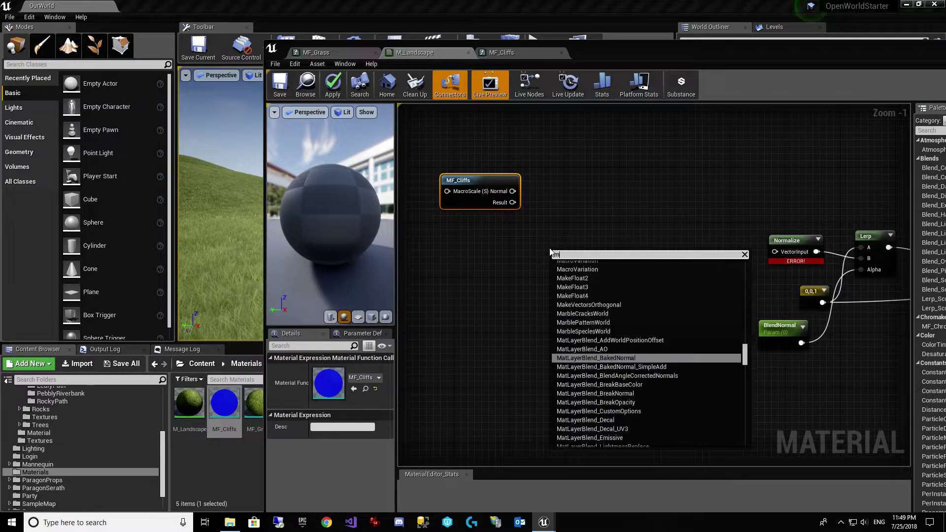
text(ayerblend)
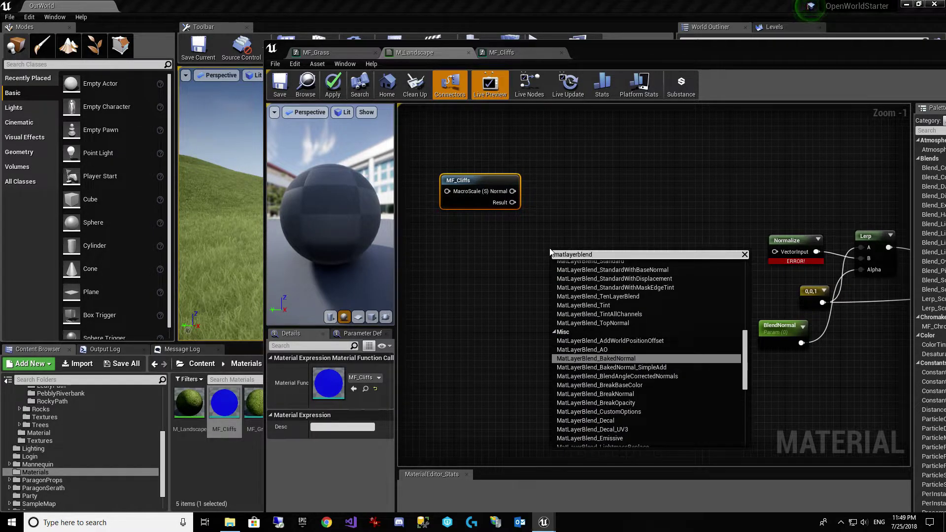
text(_Se)
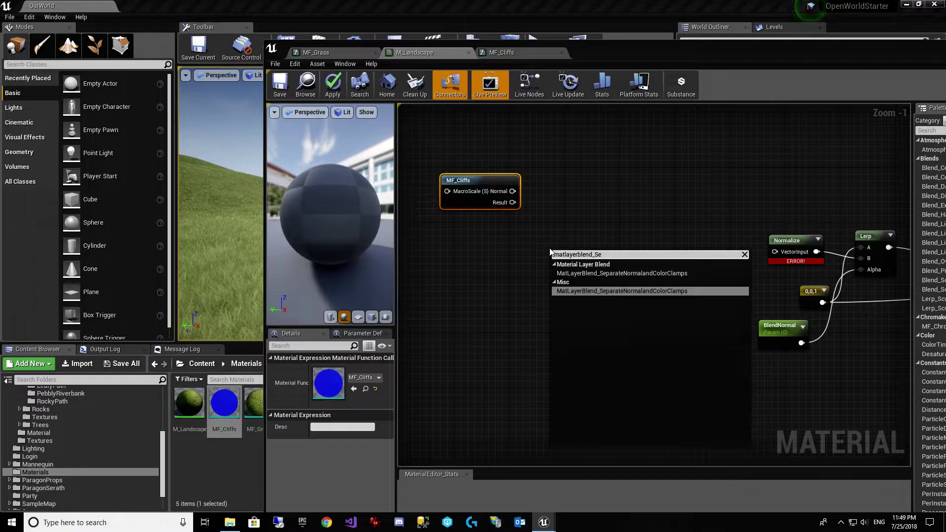
click(678, 274)
drag(650, 302, 646, 292)
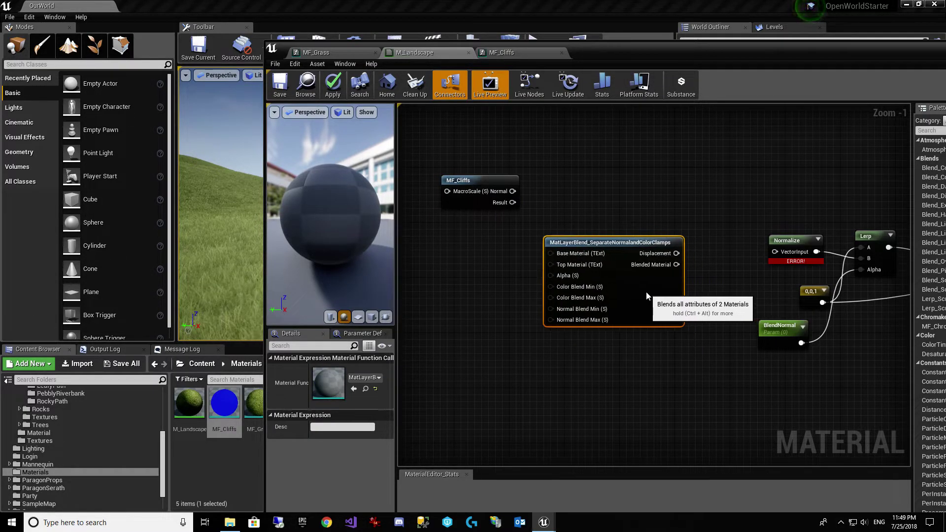
Connect the Blended Material output of MatLayerBlend_SeparateNormalandColorClamps to the MatLayerBlend_Standard node
right_drag(696, 322, 543, 316)
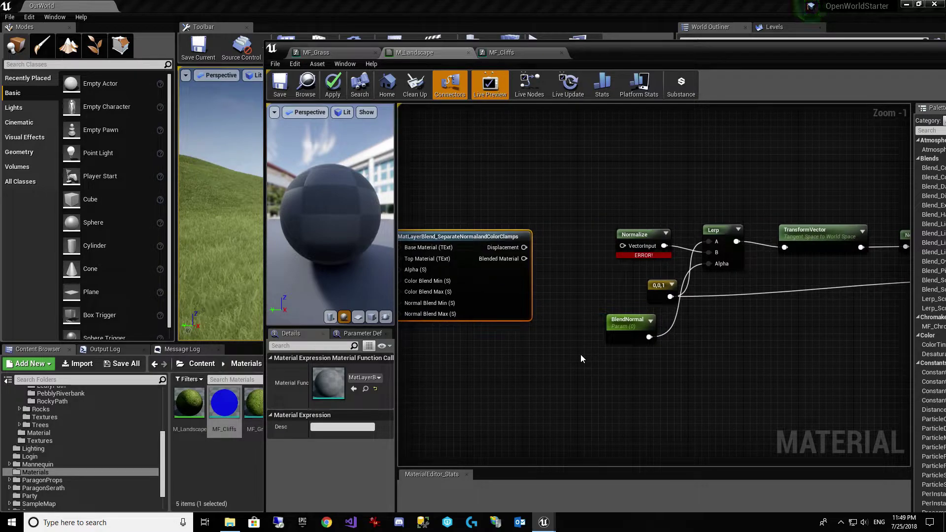
right_drag(547, 266, 895, 199)
drag(895, 199, 630, 189)
right_drag(492, 234, 813, 222)
right_drag(557, 249, 827, 224)
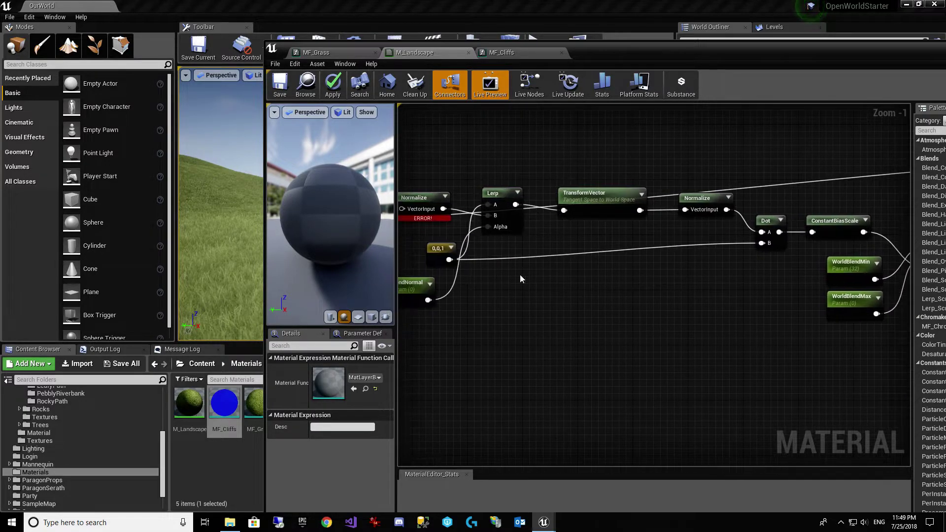
Reposition the MatLayerBlend_SeparateNormalandColorClamps and MF_Cliffs nodes, leaving space between them
right_drag(519, 274, 792, 268)
right_drag(594, 277, 652, 276)
drag(613, 253, 586, 200)
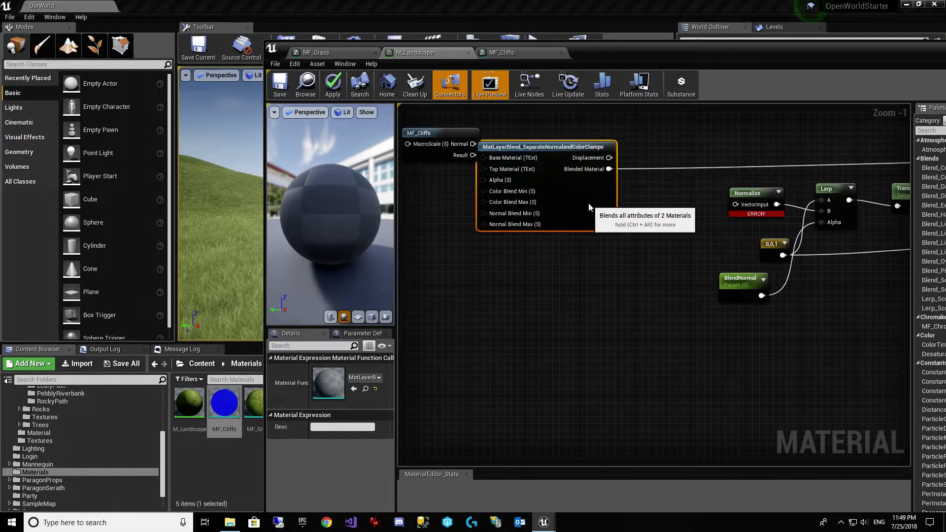
right_drag(433, 162, 549, 185)
drag(550, 176, 422, 177)
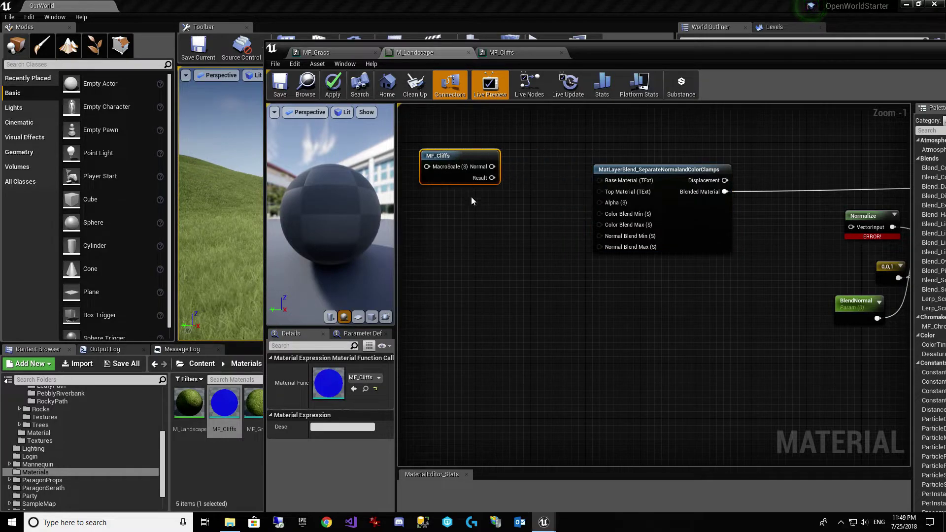
Duplicate MF_Cliffs below the original, connecting the original's Result to Top Material and the copy's Result to Base Material
click(459, 215)
key(ctrl+v)
drag(481, 242, 446, 227)
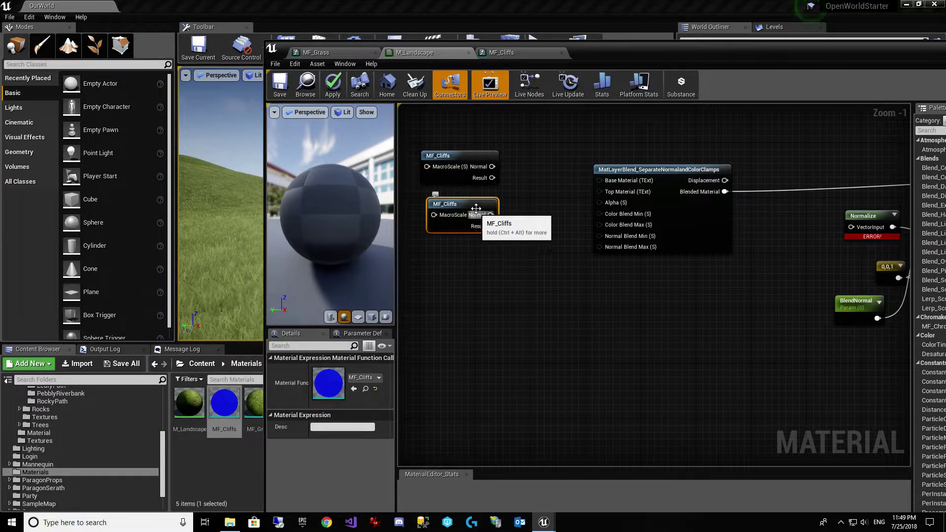
drag(482, 183, 597, 191)
click(702, 116)
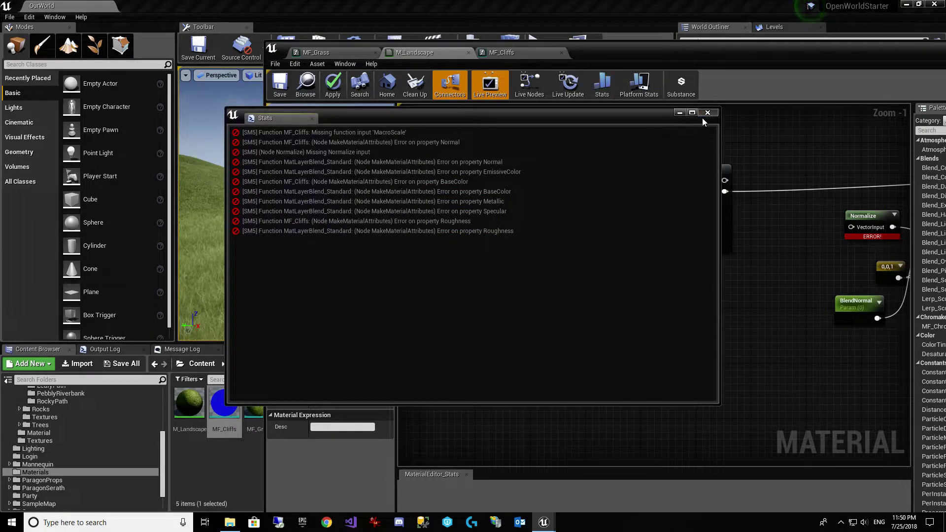
drag(478, 228, 602, 181)
Add a CameraDepthFade node above the MF_Cliffs nodes and connect its Result to the layer blend's Alpha input
right_drag(588, 238, 530, 208)
right_click(530, 208)
text(camer)
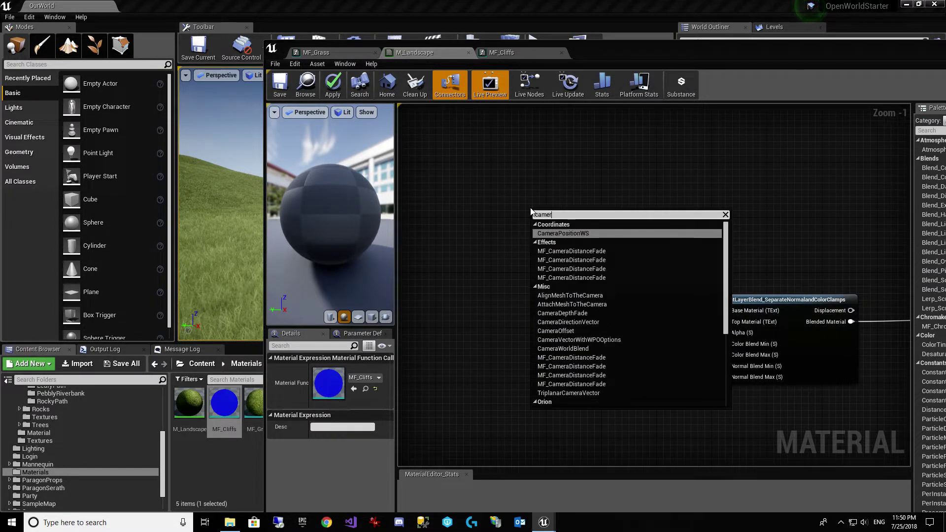
text(a depth)
key(Return)
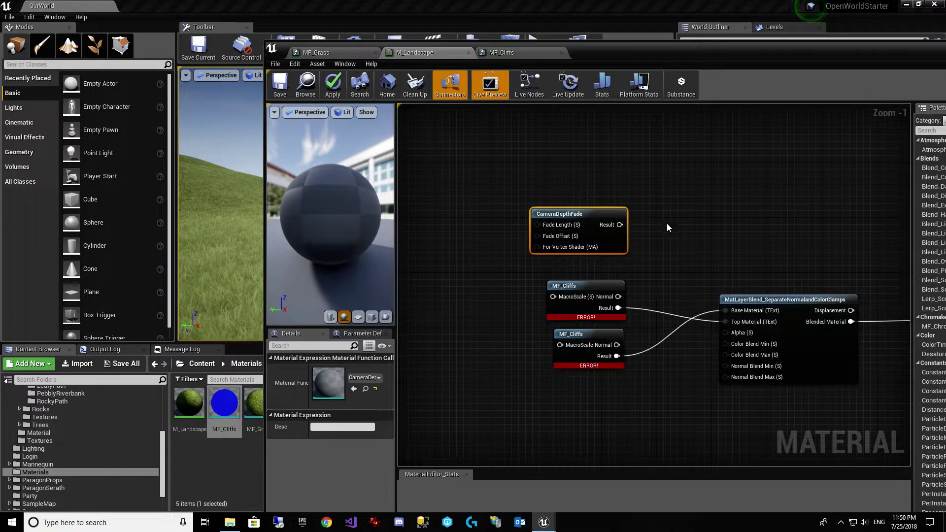
drag(620, 224, 724, 333)
Add a Constant node with value 0 and connect it to CameraDepthFade's Fade Offset input
right_drag(494, 320, 583, 309)
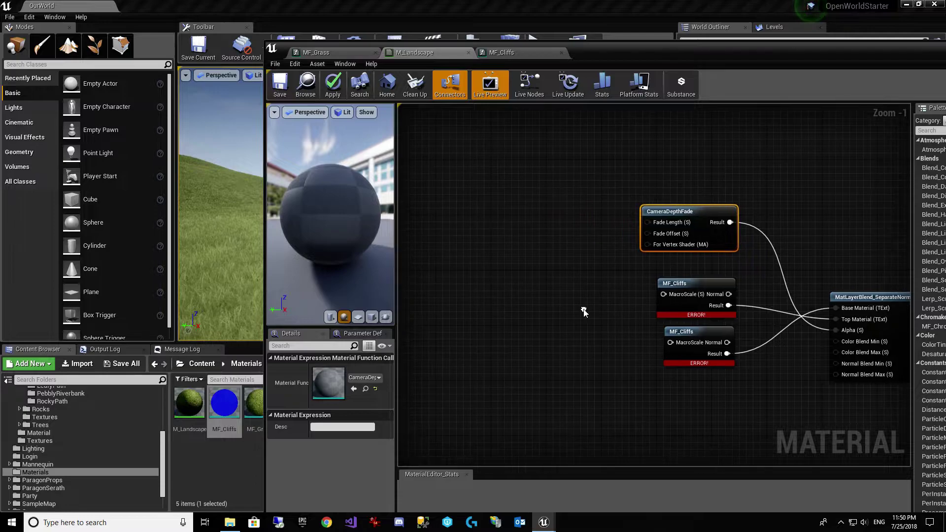
right_click(513, 250)
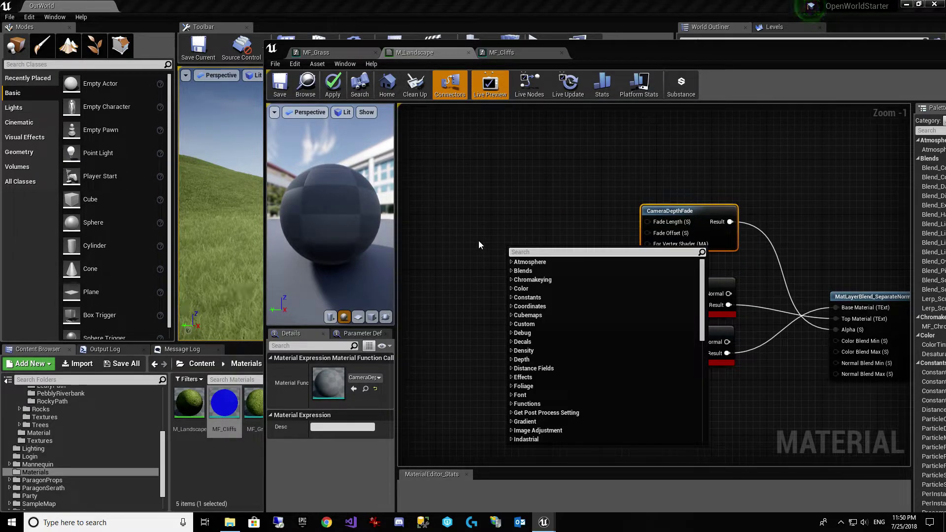
click(462, 236)
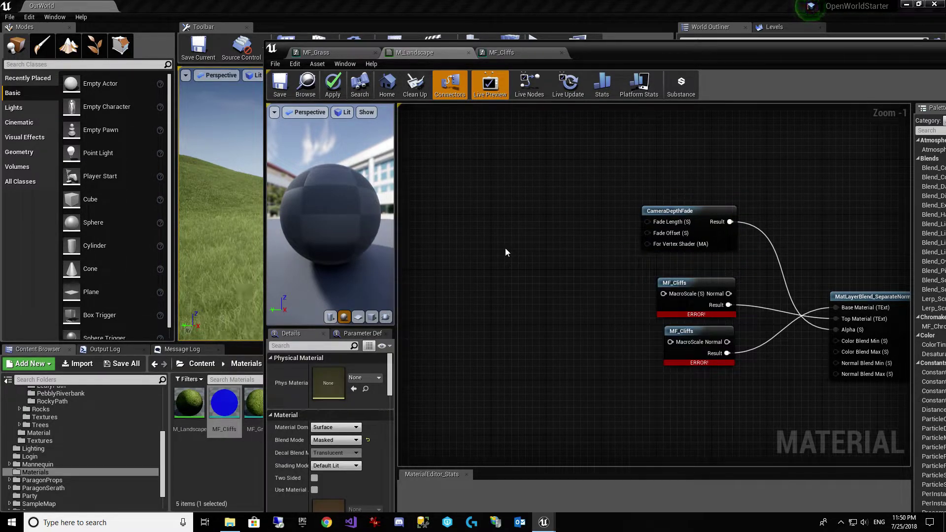
click(522, 271)
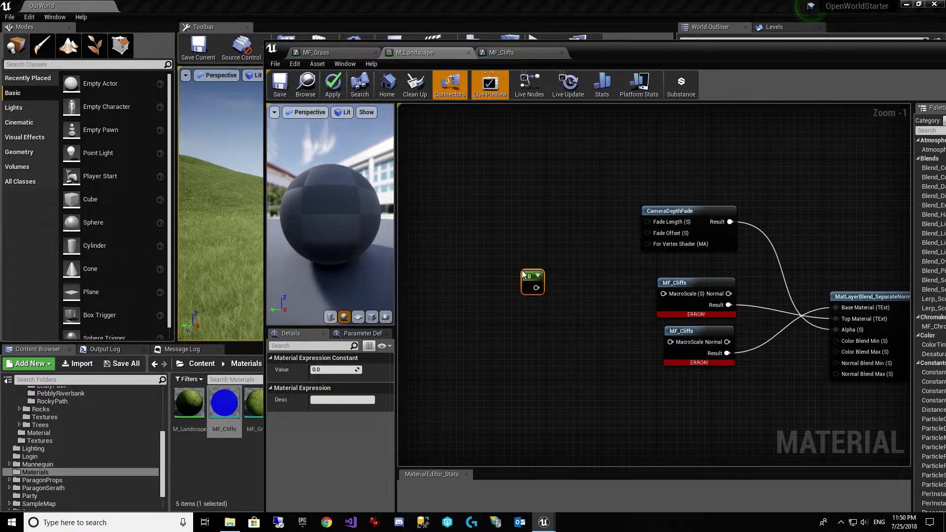
click(555, 189)
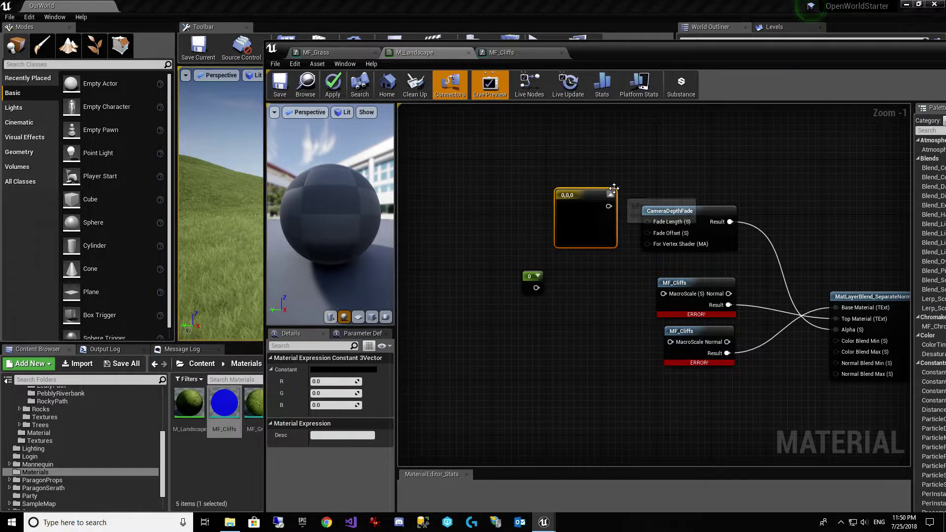
key(Delete)
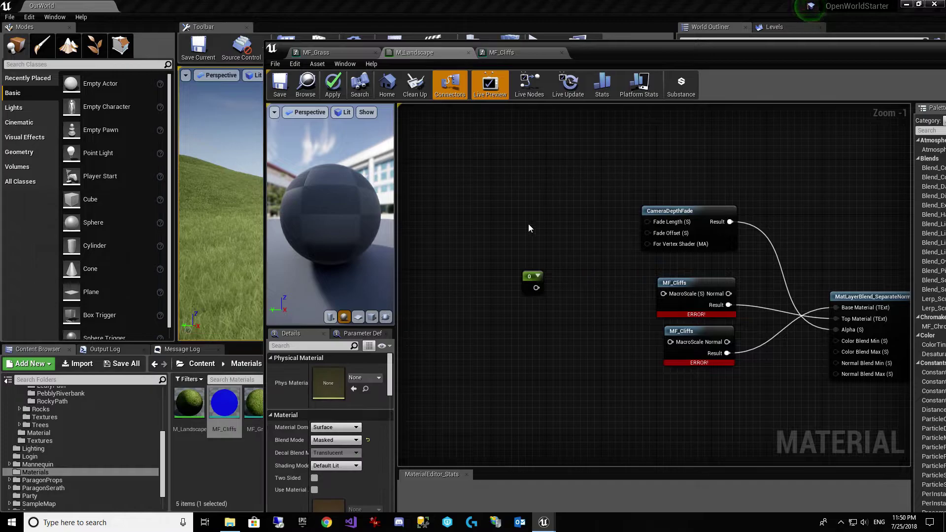
drag(536, 287, 648, 234)
click(505, 288)
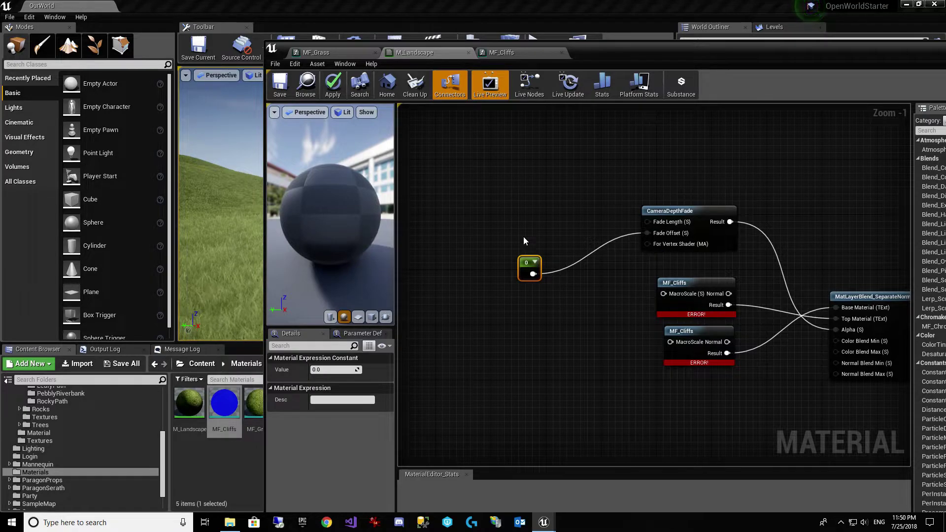
right_click(502, 206)
click(506, 197)
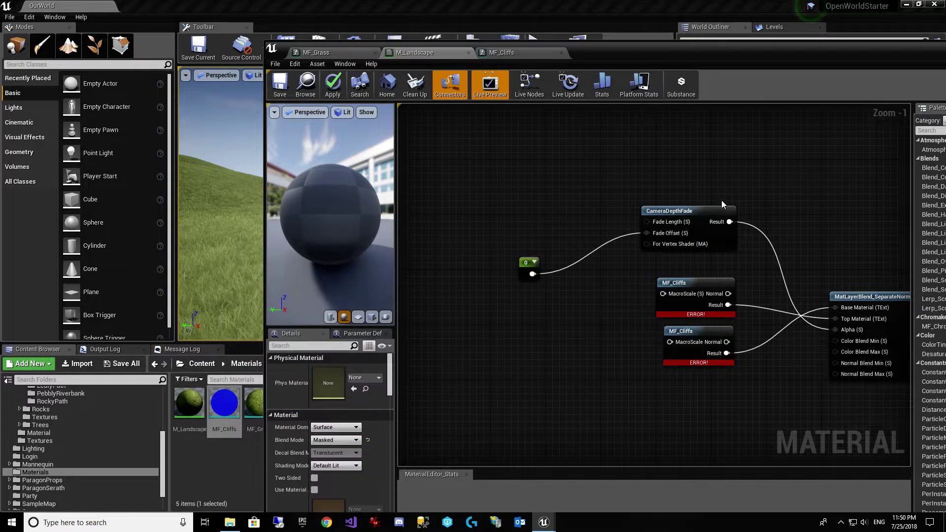
Paste a copy of the BlendNormal parameter above the constant that feeds CameraDepthFade
right_drag(718, 201, 546, 182)
right_drag(747, 227, 595, 211)
click(747, 400)
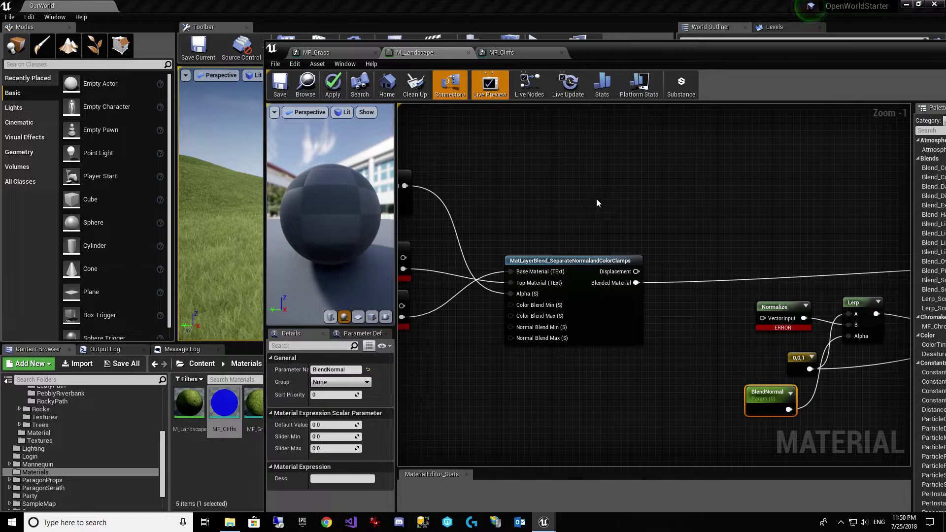
click(559, 197)
right_drag(412, 189, 680, 229)
key(ctrl+v)
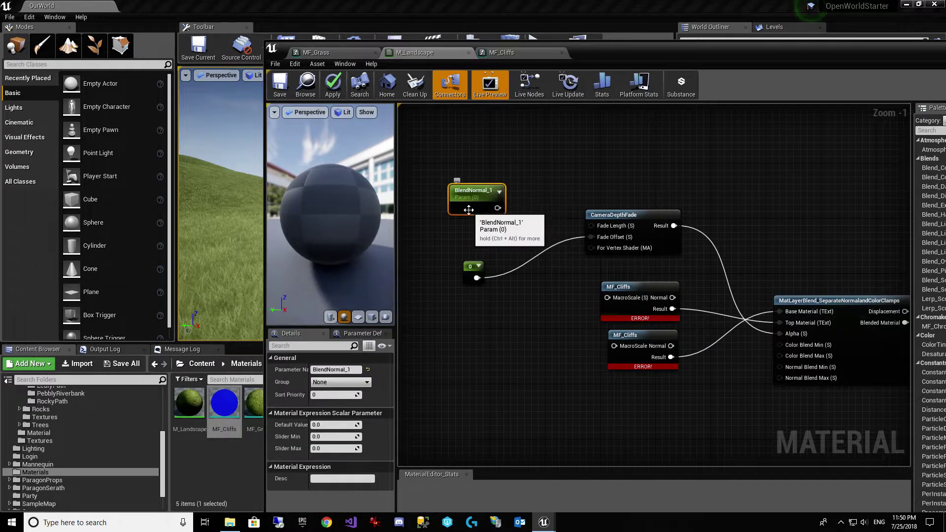
Rename the copied parameter Cliffs MID Length and connect it to CameraDepthFade's Fade Length input
click(346, 369)
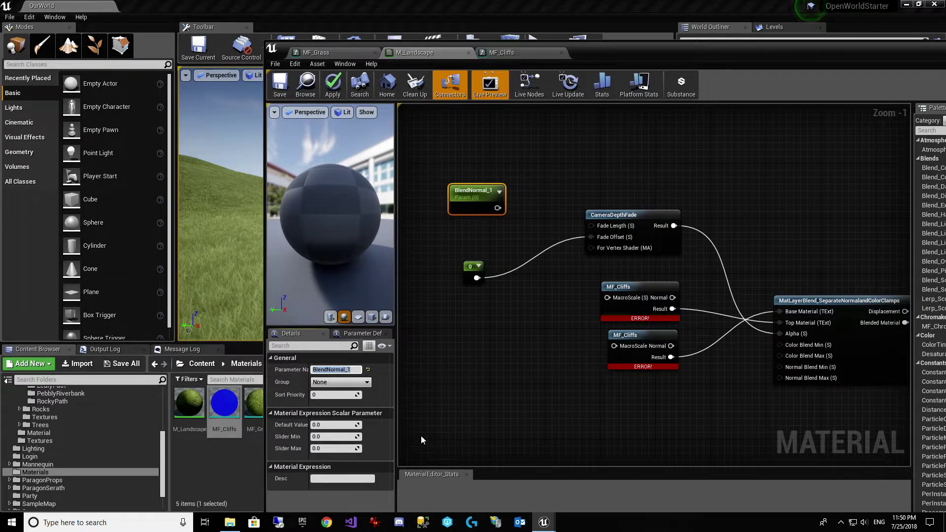
text(Cliffs MID length)
key(Return)
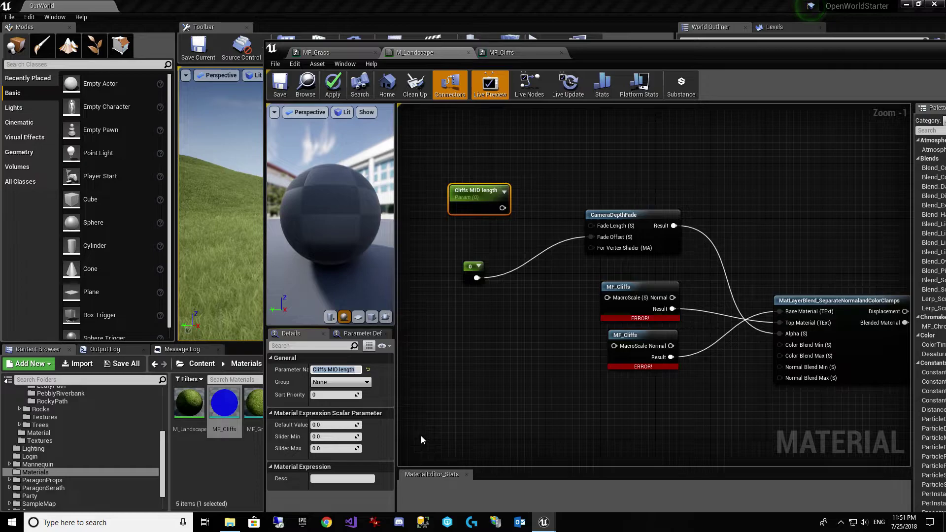
key(Right)
key(BackSpace)
text(L)
key(Return)
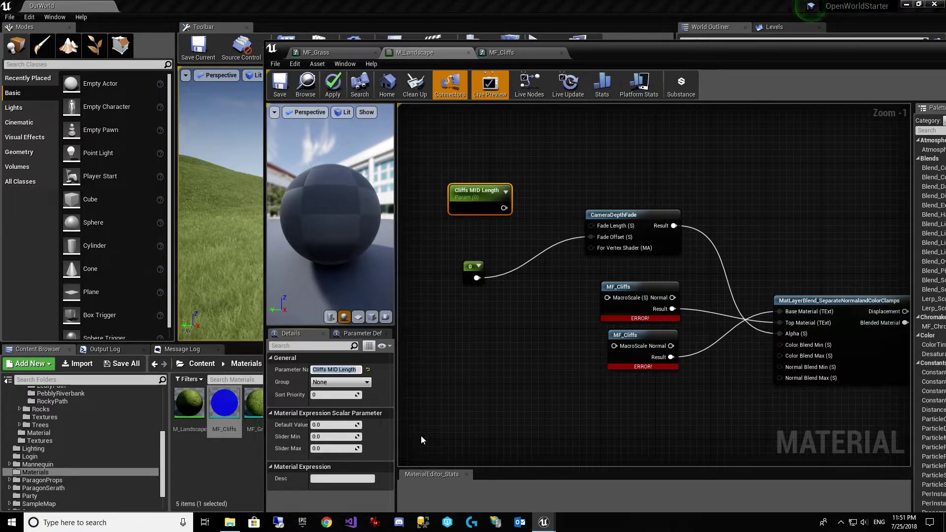
click(421, 436)
drag(509, 213, 590, 226)
Duplicate the Cliffs MID Length parameter twice and place one copy beside each MF_Cliffs node
right_drag(572, 343, 559, 313)
key(ctrl+c)
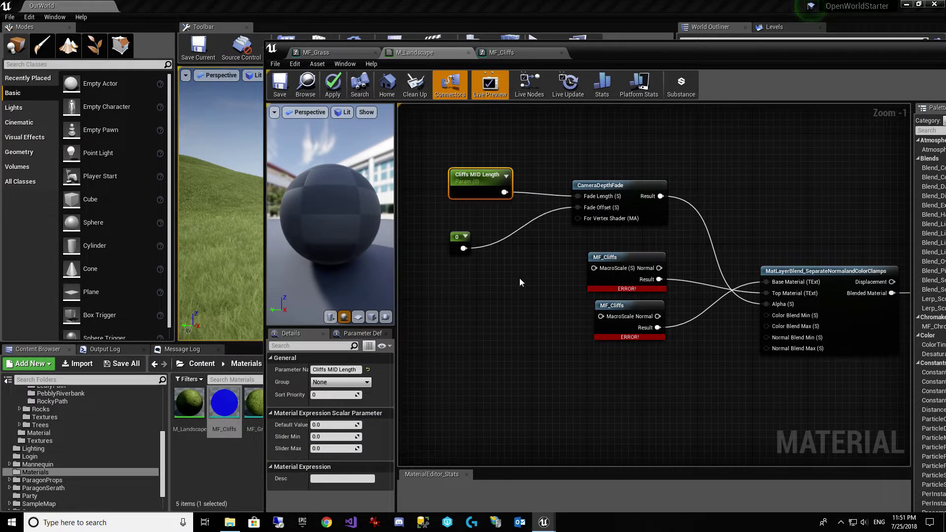
key(ctrl+v)
key(ctrl+v)
drag(558, 308, 519, 277)
drag(548, 367, 514, 328)
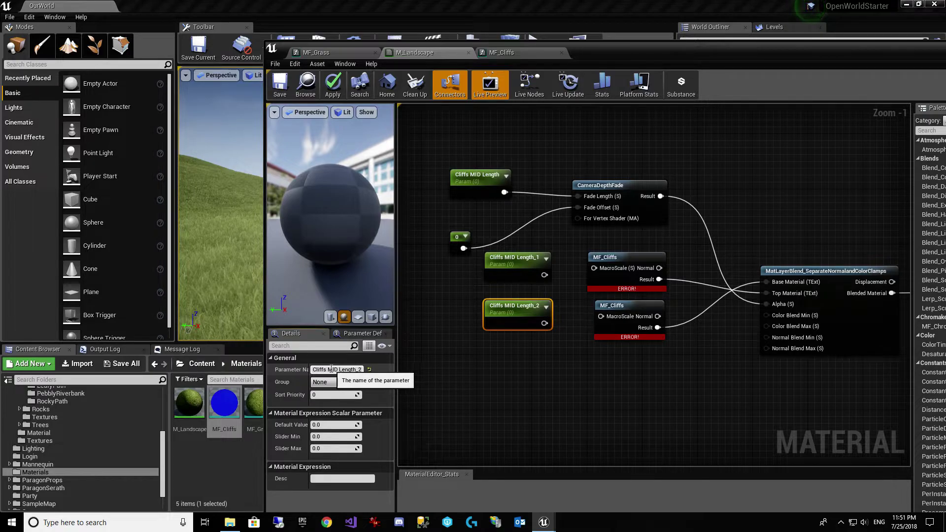
Rename the Cliffs MID Length_2 parameter Cliffs NEAR Scale and set its default value to 500
drag(328, 369, 391, 377)
text(NEAR)
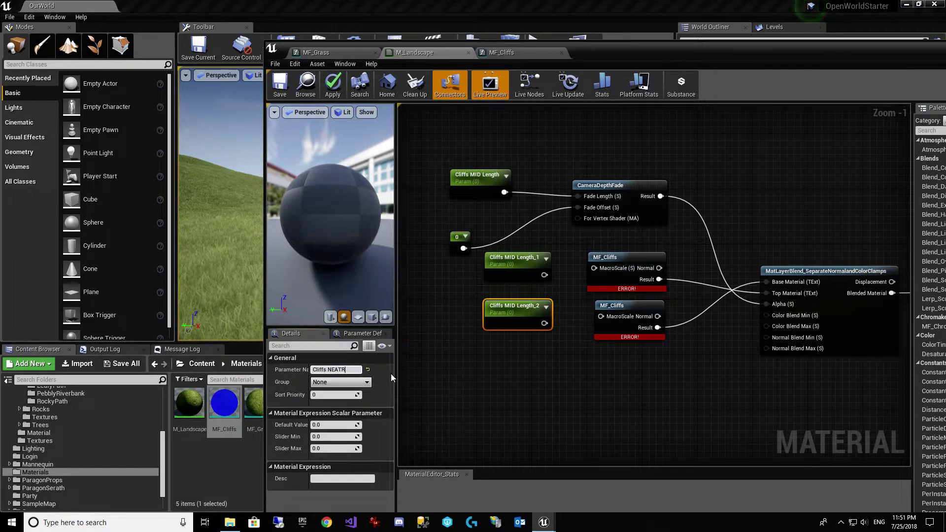
text( Scale)
key(Return)
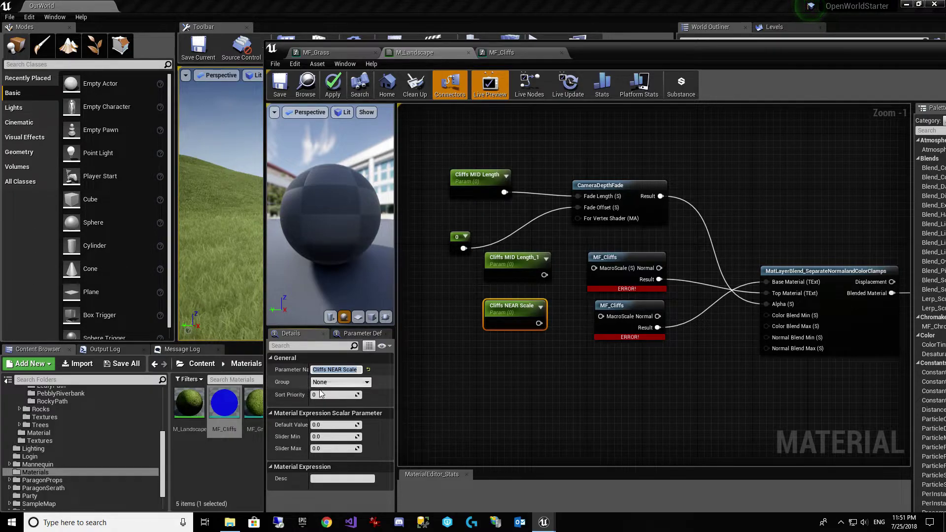
click(323, 425)
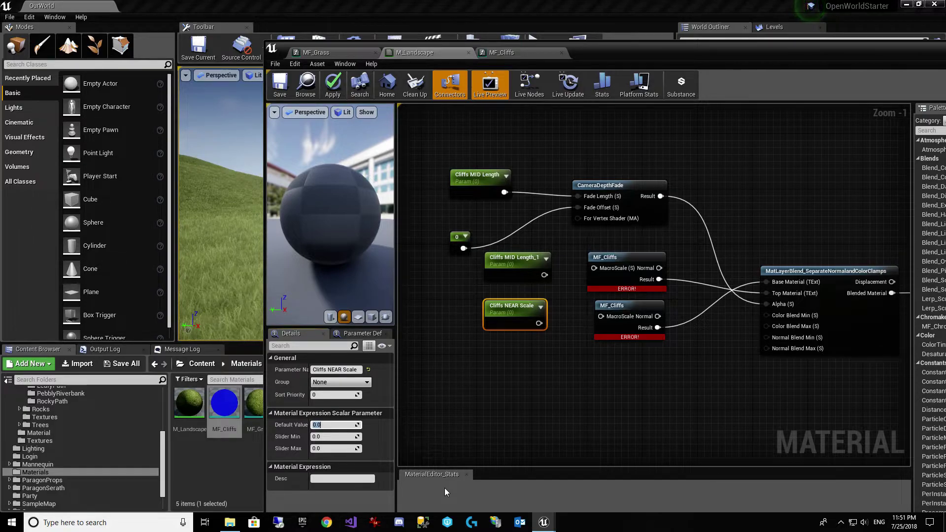
text(500)
key(Return)
Set the default value of the Cliffs MID Length_1 parameter to 1000
click(518, 274)
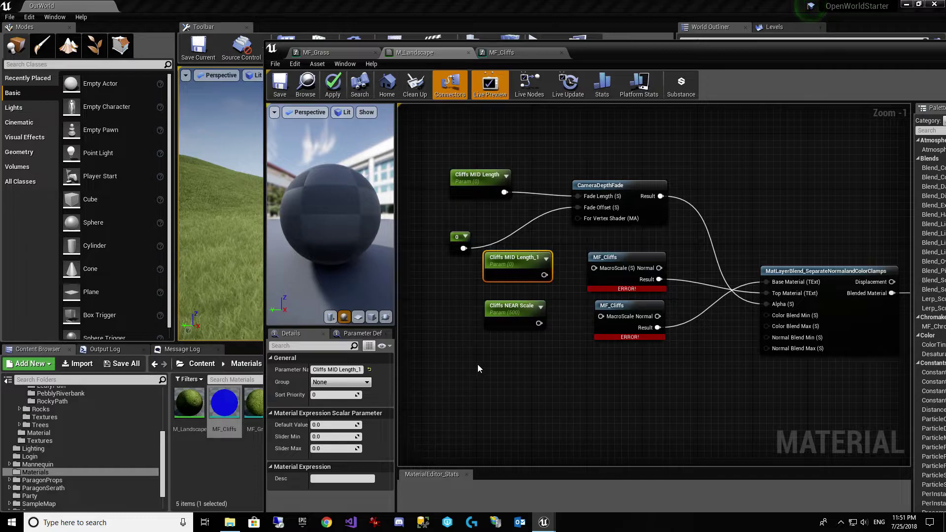
click(327, 424)
text(1000)
key(Return)
Connect Cliffs MID Length_1 and Cliffs NEAR Scale to the MacroScale inputs of their adjacent MF_Cliffs nodes
drag(544, 275, 594, 268)
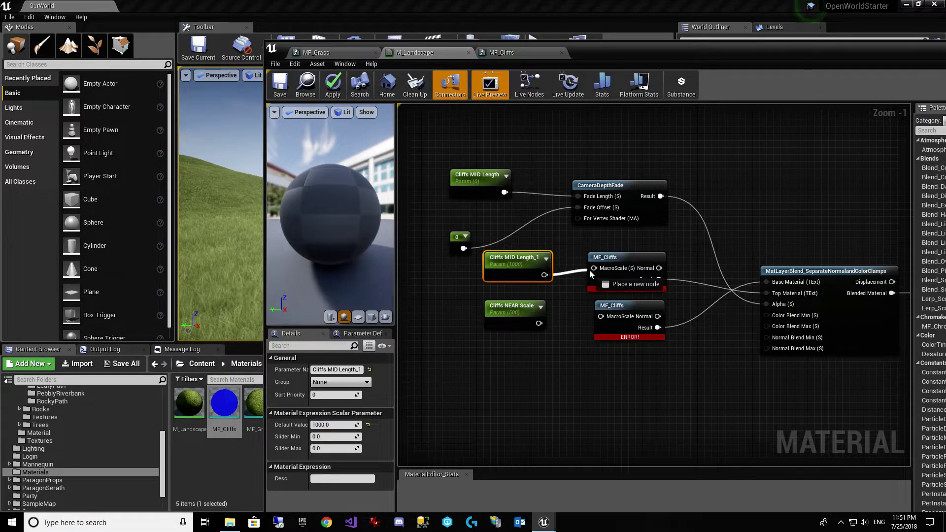
drag(539, 323, 600, 316)
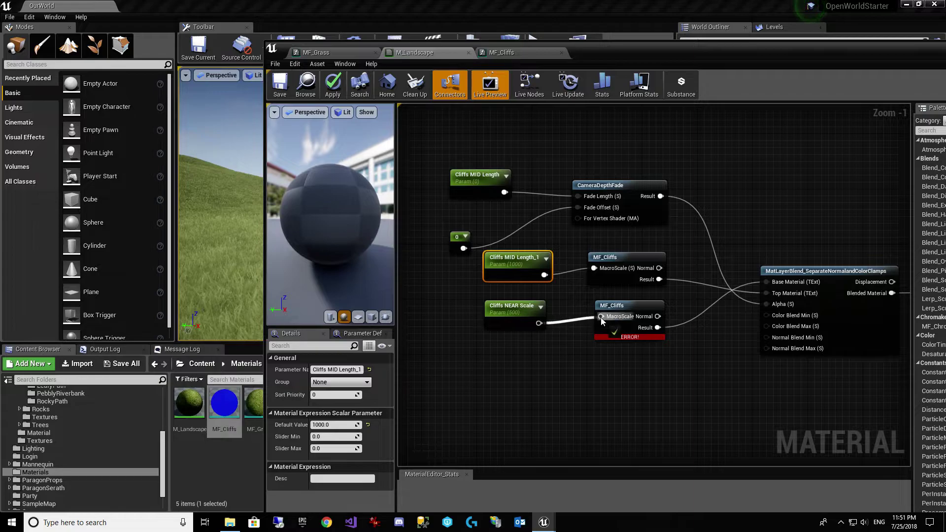
click(709, 113)
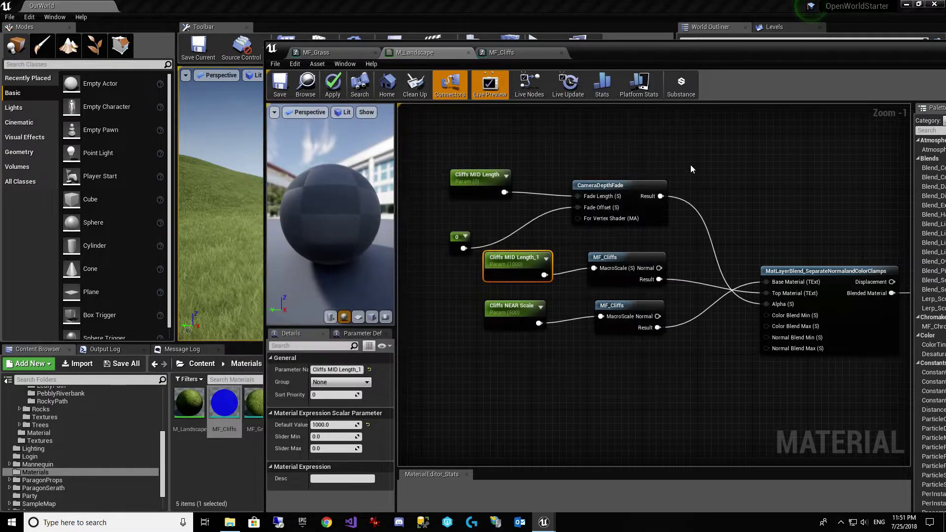
Connect the Normal output of the lower MF_Cliffs node to the VectorInput of the first Normalize node
right_drag(717, 378, 676, 377)
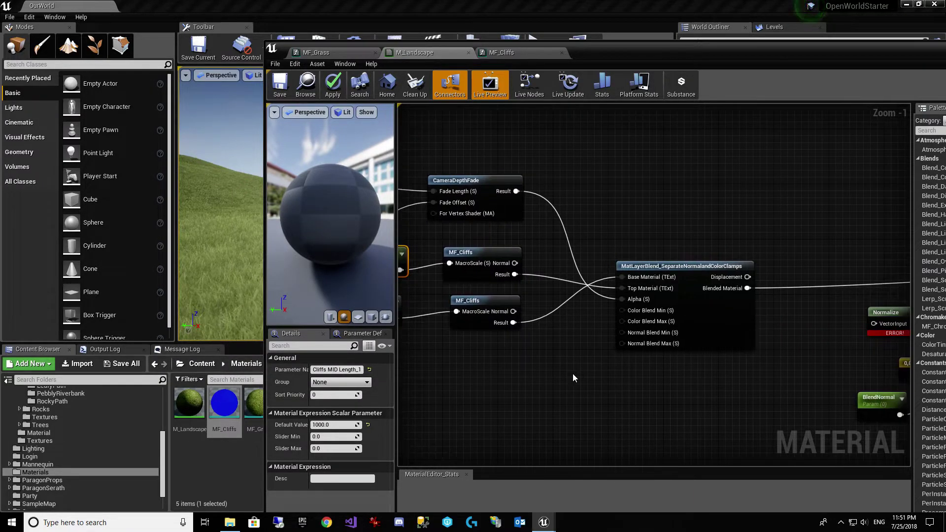
right_drag(735, 385, 684, 378)
right_drag(432, 311, 498, 306)
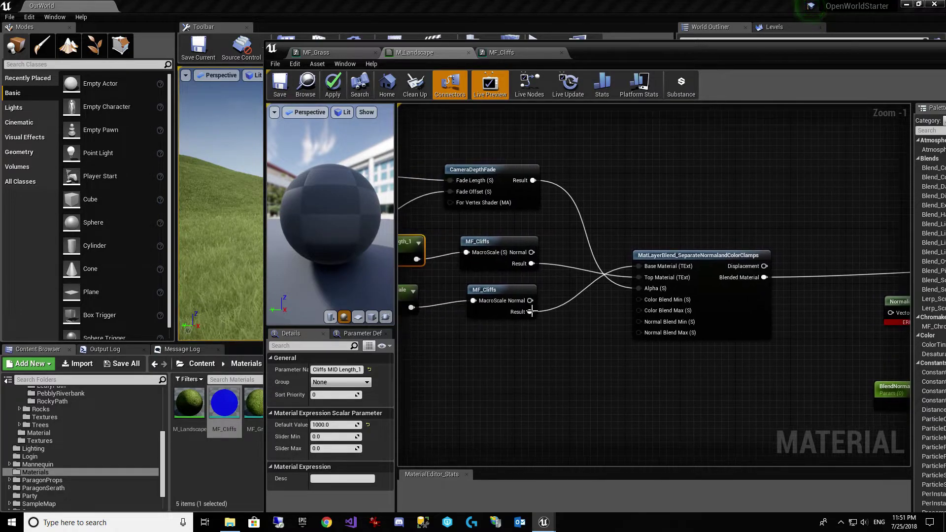
drag(530, 300, 891, 314)
right_drag(853, 341, 408, 296)
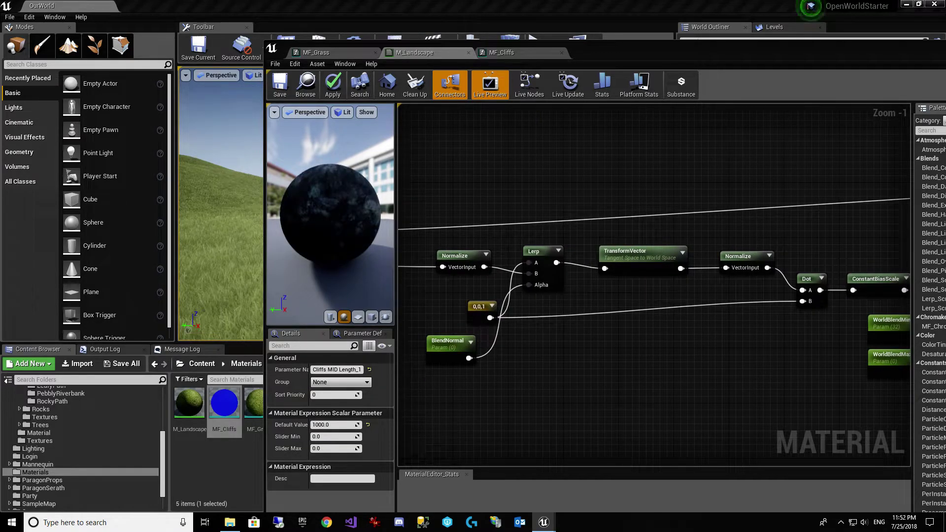
Check the rest of the node chain through to the material output and save M_Landscape
right_drag(816, 335, 522, 345)
right_drag(765, 336, 625, 330)
scroll(625, 330, down, 2)
scroll(638, 344, down, 1)
right_drag(823, 298, 590, 347)
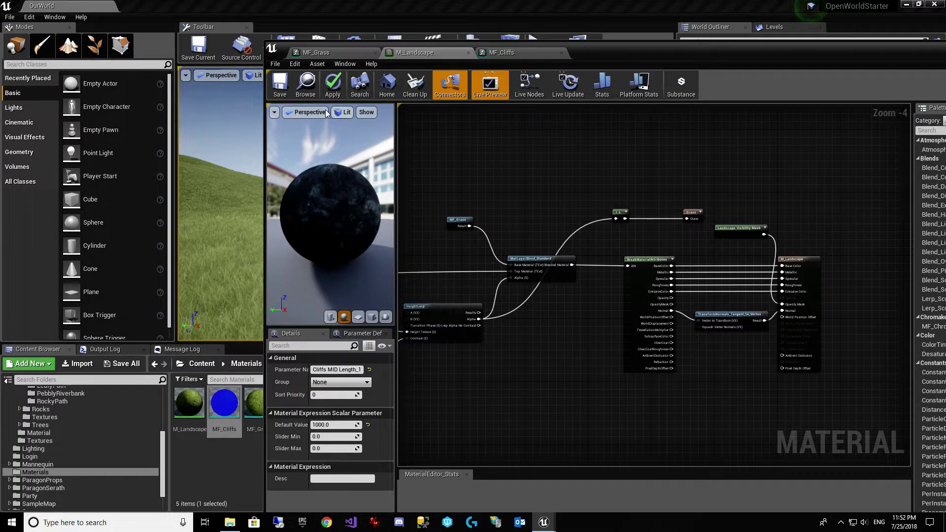
click(279, 92)
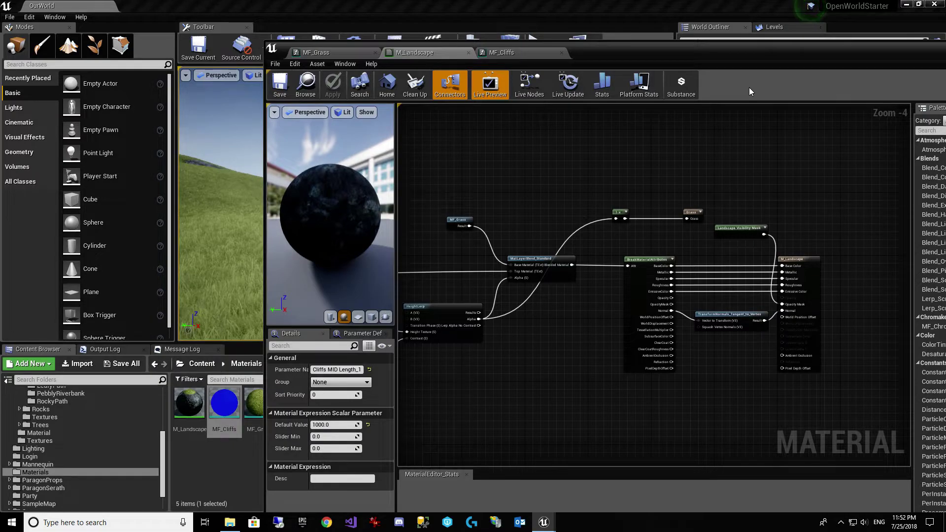
Minimize the material editor and fly around the level to examine the cliff and grass blending on the landscape
drag(879, 45, 669, 90)
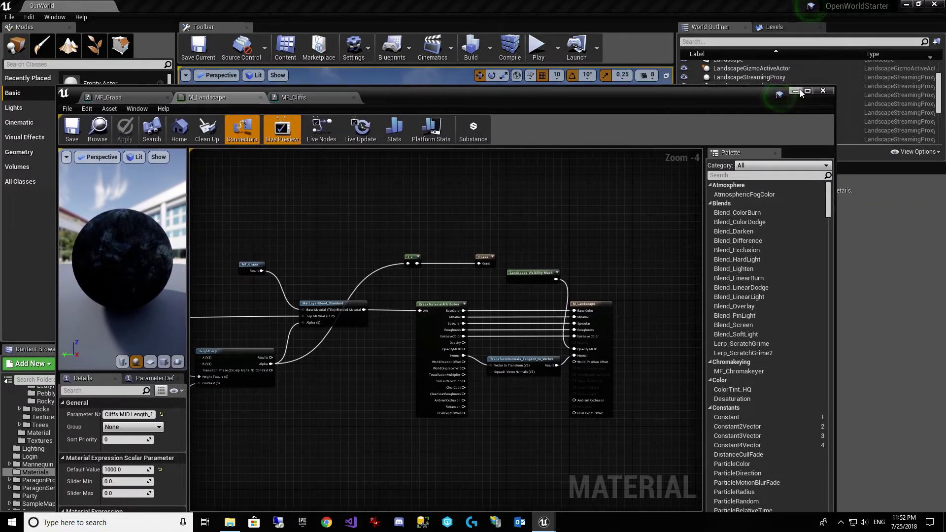
click(798, 91)
key(w)
right_drag(426, 204, 593, 212)
key(s)
key(w)
key(s)
key(w)
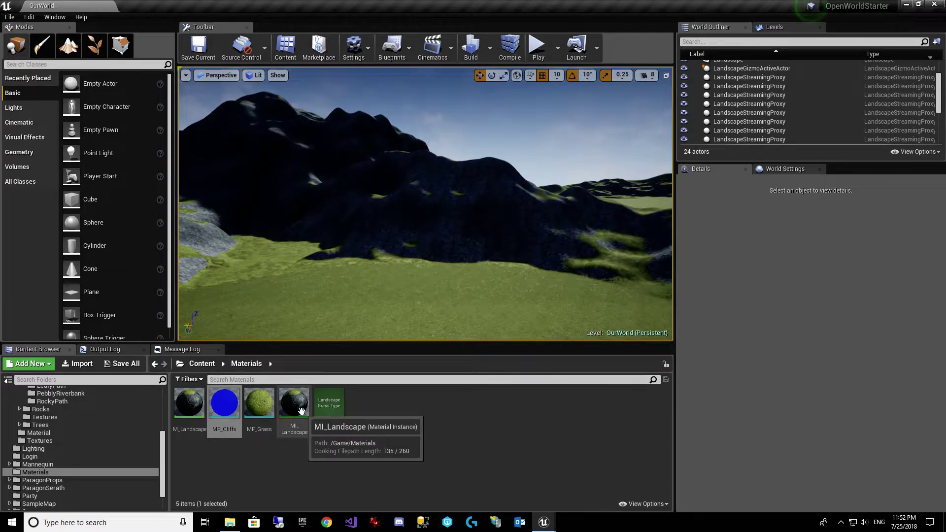
Open the MI_Landscape material instance in a maximized window and enable its BlendNormal override
double_click(302, 414)
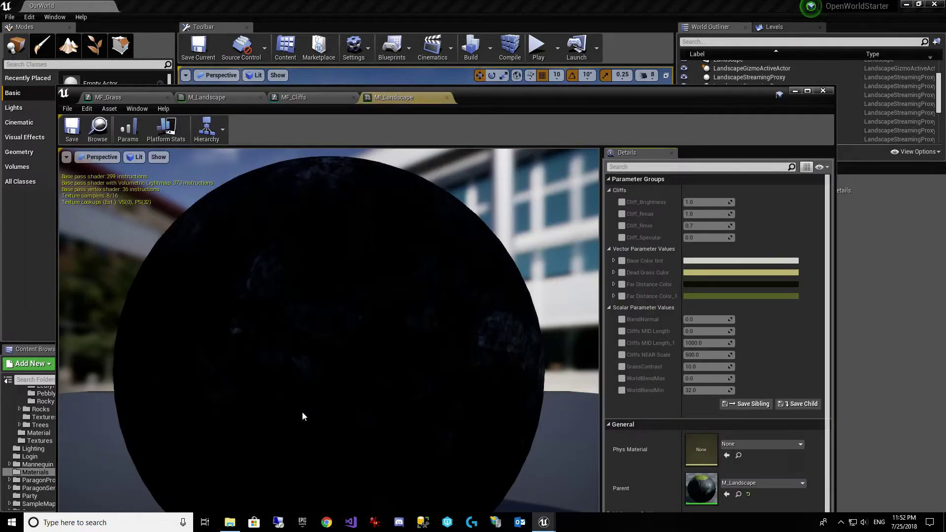
click(807, 92)
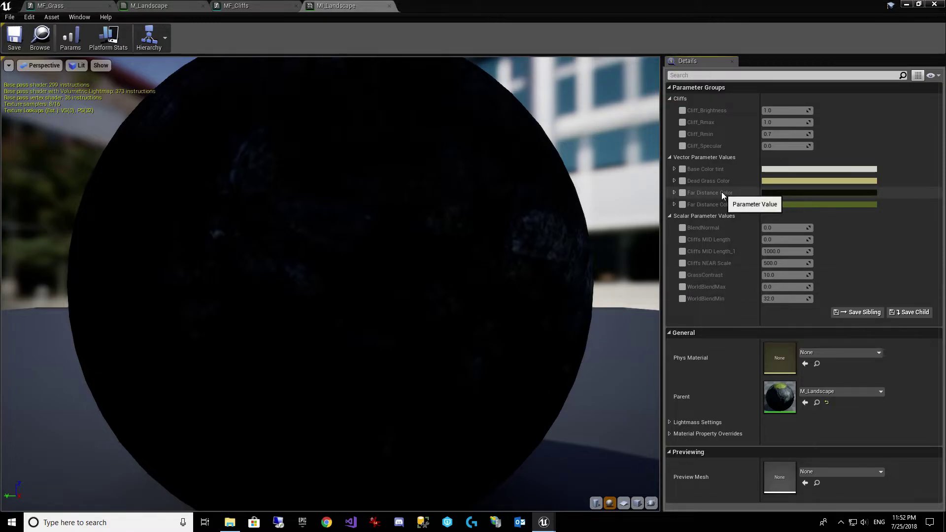
click(682, 228)
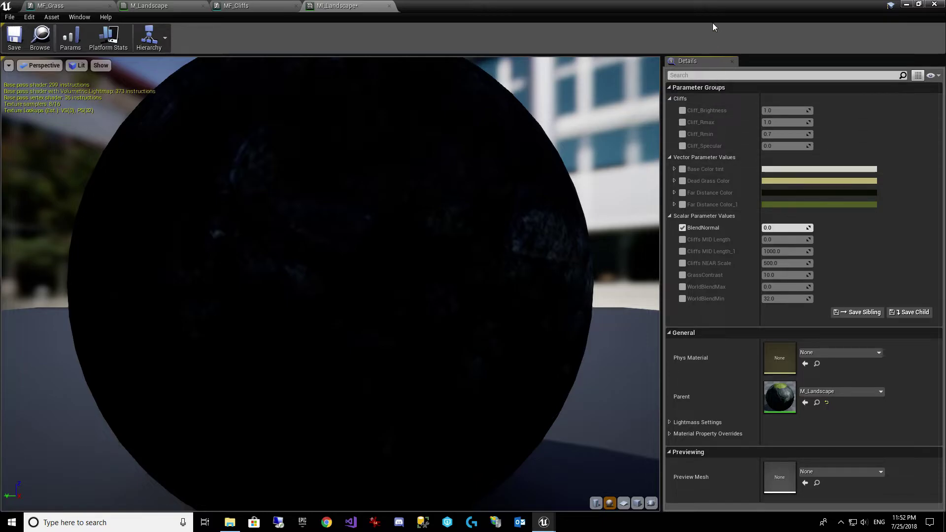
Arrange the MI_Landscape window below the level view near the cliffs, set BlendNormal to 0.1 and save the instance
drag(545, 5, 561, 284)
key(w)
right_drag(411, 159, 467, 137)
key(w)
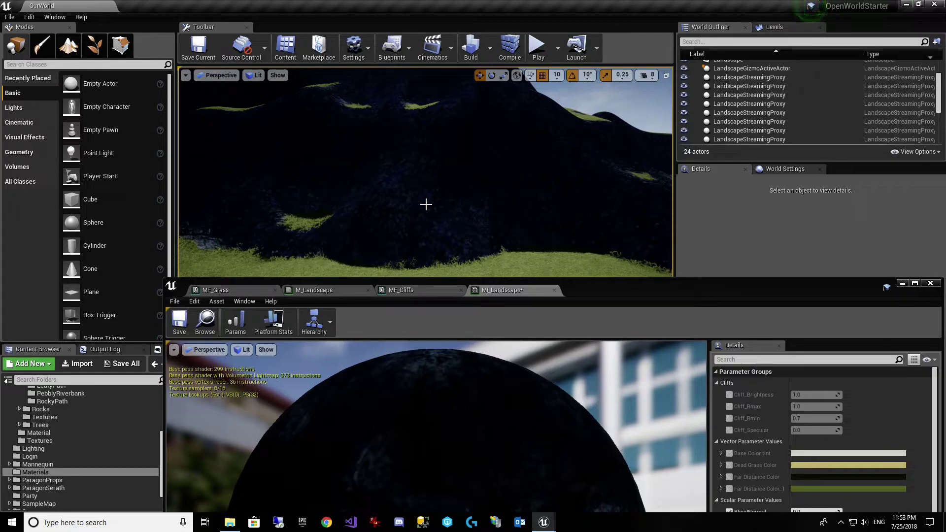
drag(626, 286, 571, 193)
click(761, 417)
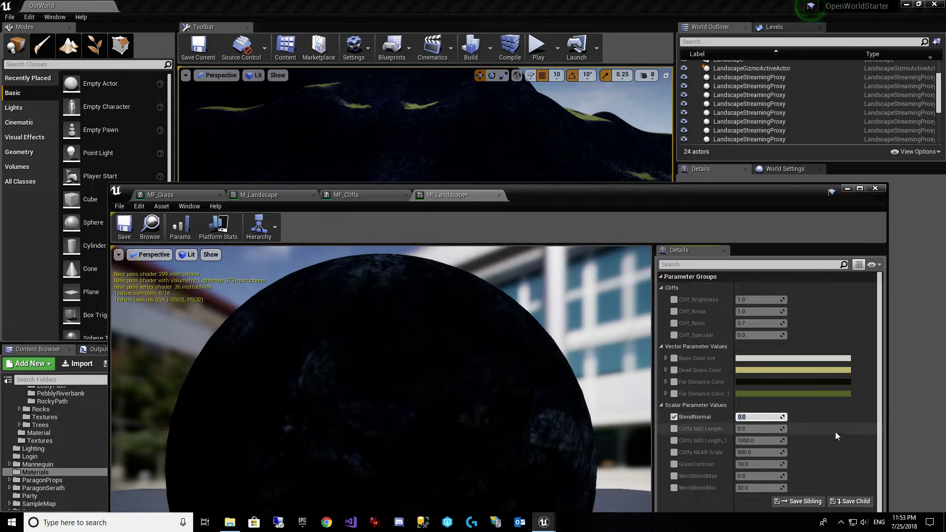
text(0.1)
key(Return)
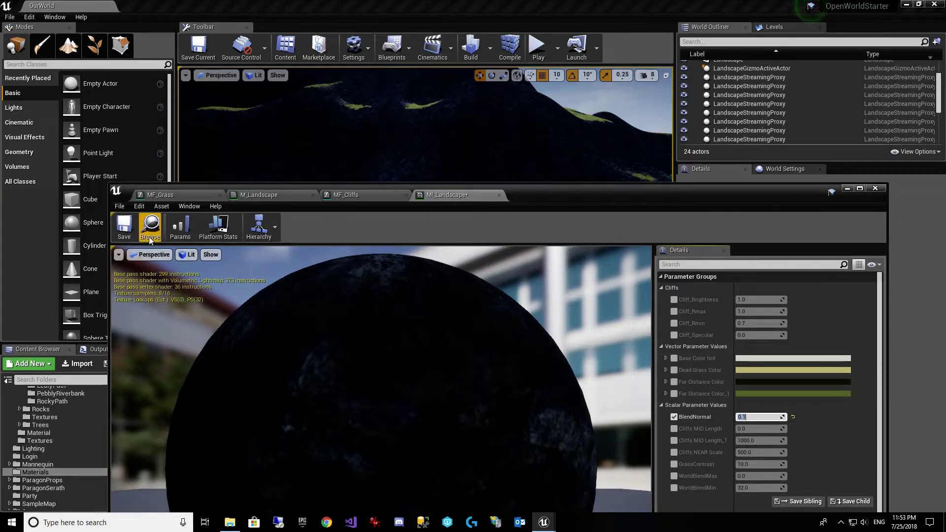
click(124, 226)
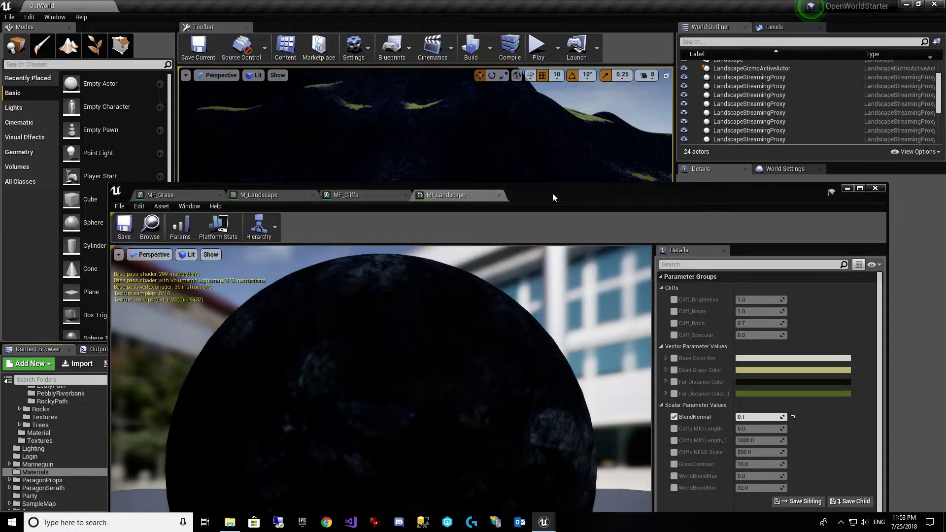
Try a BlendNormal value of 1 with the cliffs in view
drag(553, 191, 541, 265)
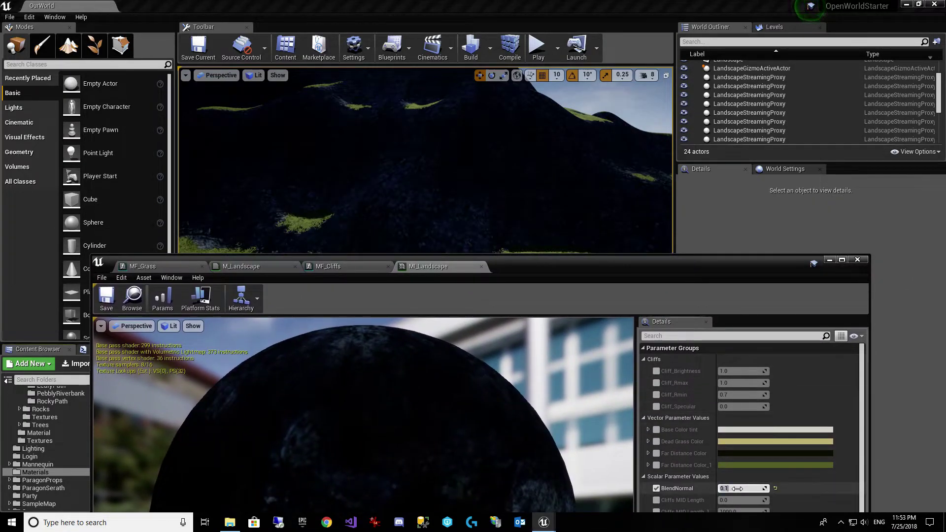
text(1)
key(Return)
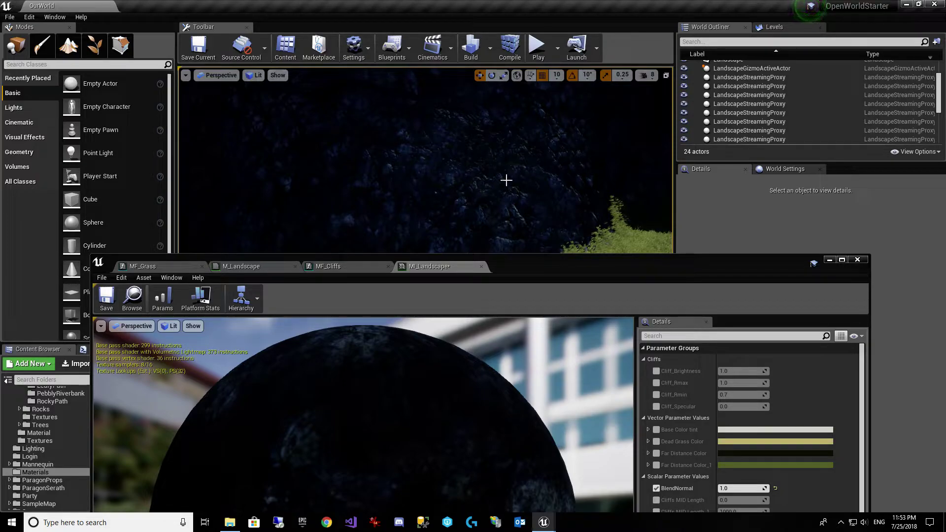
Set BlendNormal back to 0.1 and save MI_Landscape
click(733, 487)
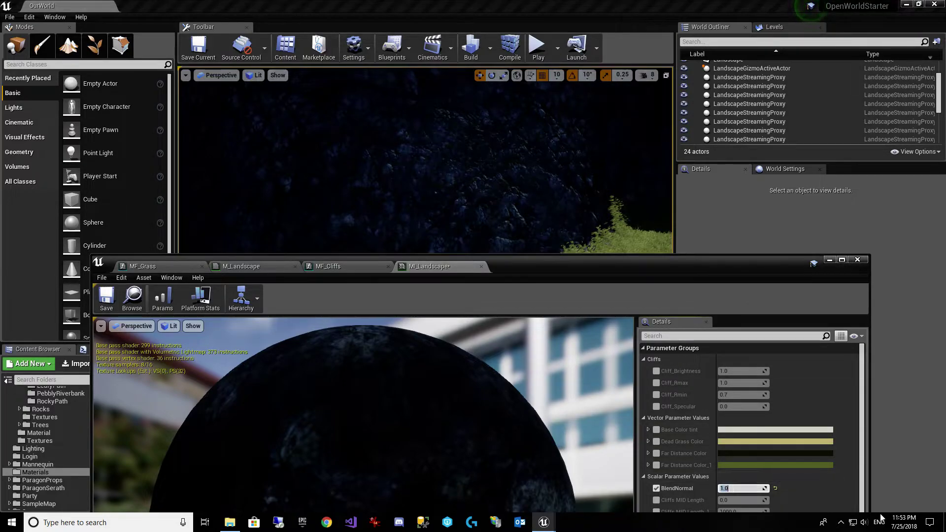
text(0.0)
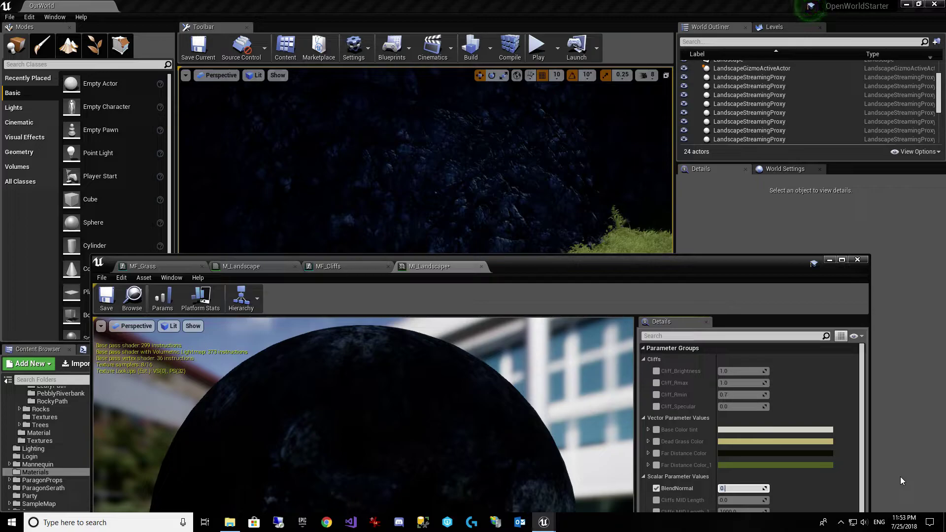
text(.1)
key(Return)
drag(605, 262, 571, 93)
key(ctrl+s)
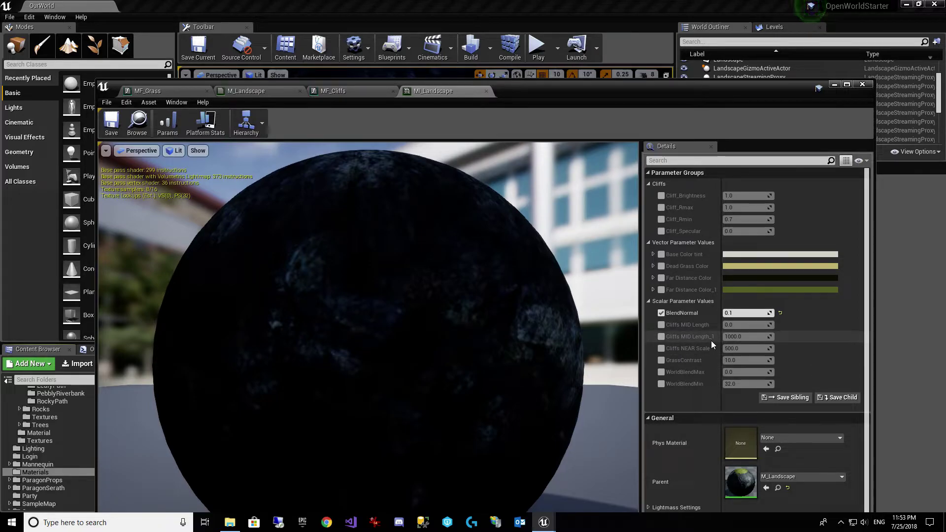
Enable the Cliffs MID Length override, set it to 15000 and save the instance
click(661, 324)
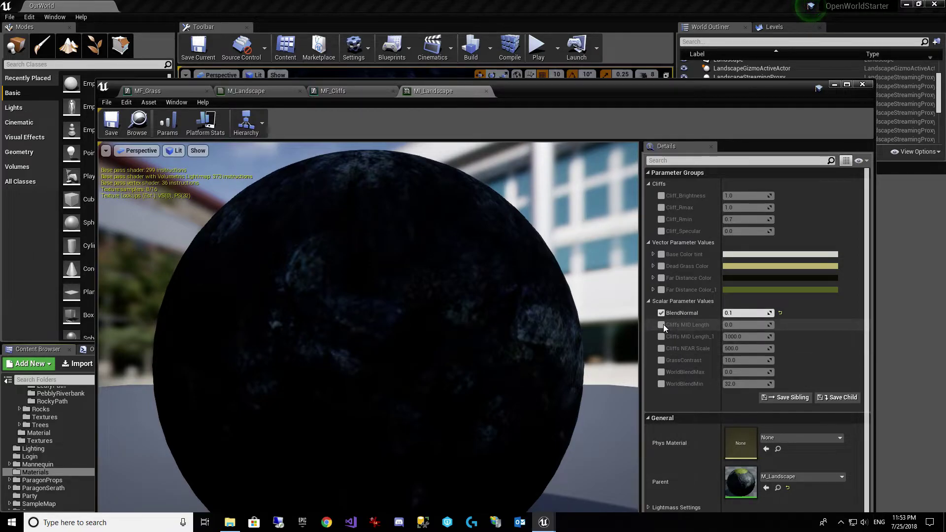
click(731, 324)
text(15000)
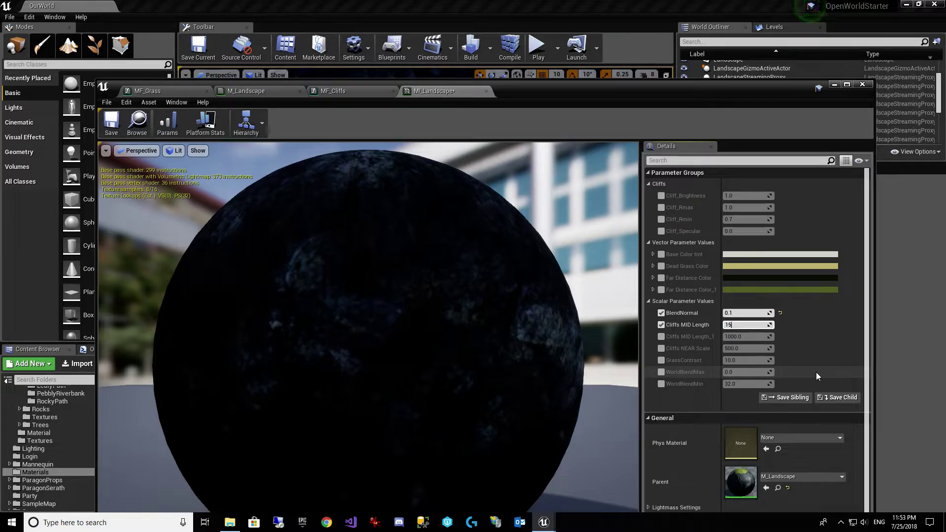
key(Return)
click(111, 122)
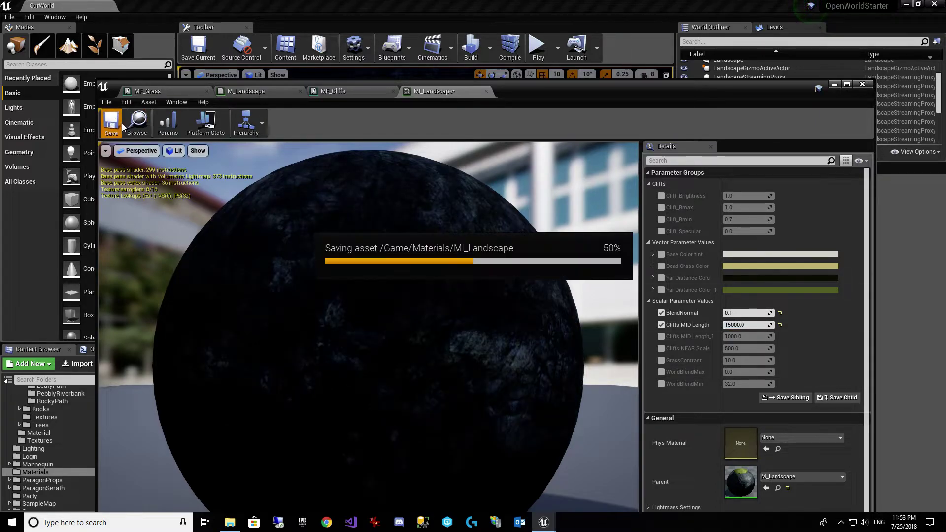
Enable the Cliffs MID Length_1 override and set it to 10000
click(662, 336)
click(745, 337)
text(10)
key(Return)
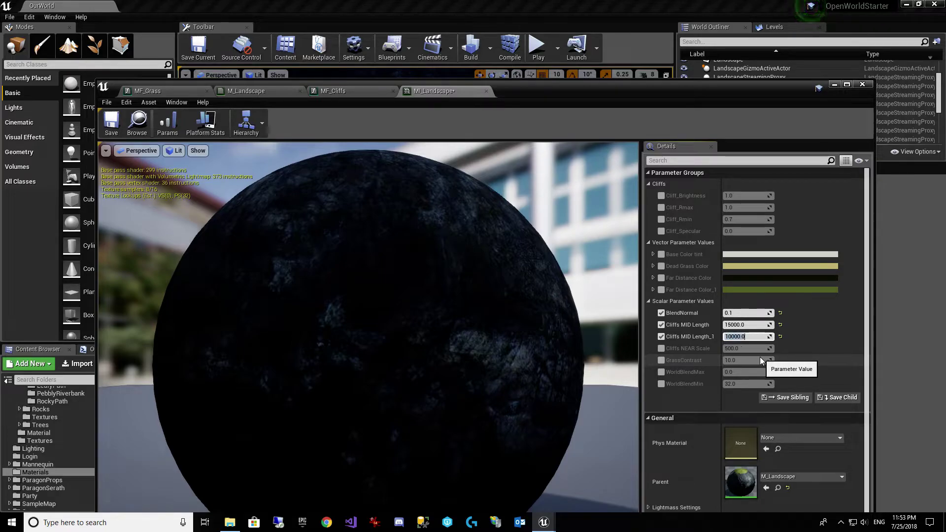
Enable the GrassContrast, WorldBlendMax and WorldBlendMin overrides
click(663, 364)
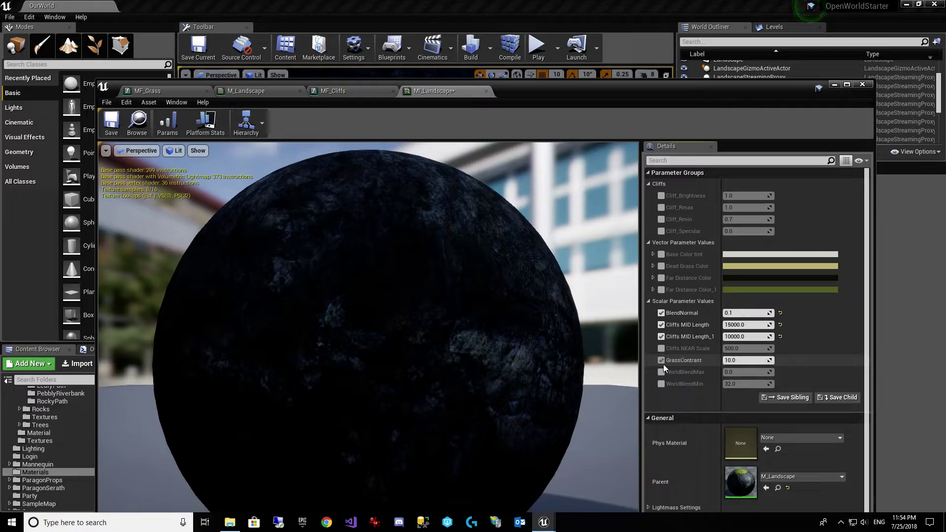
click(661, 372)
click(661, 384)
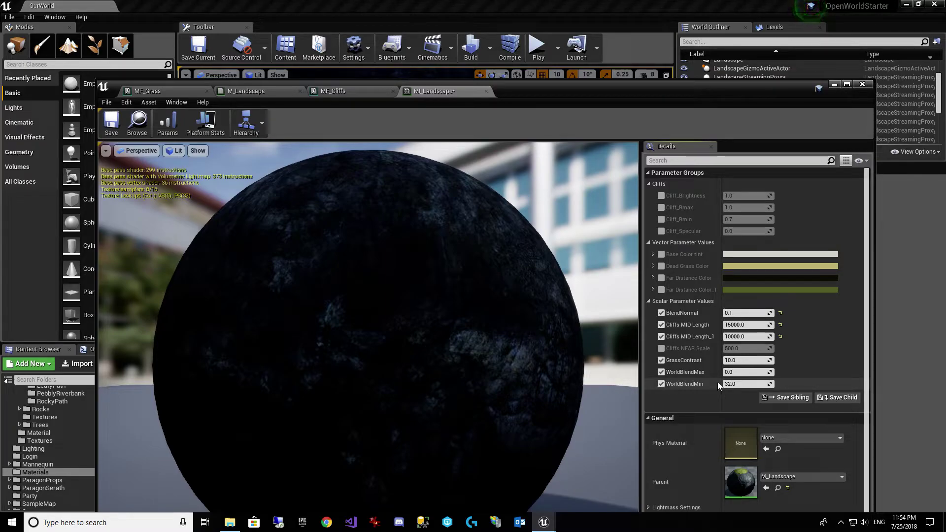
Set WorldBlendMax to -2 and GrassContrast to 1, and save MI_Landscape
click(742, 373)
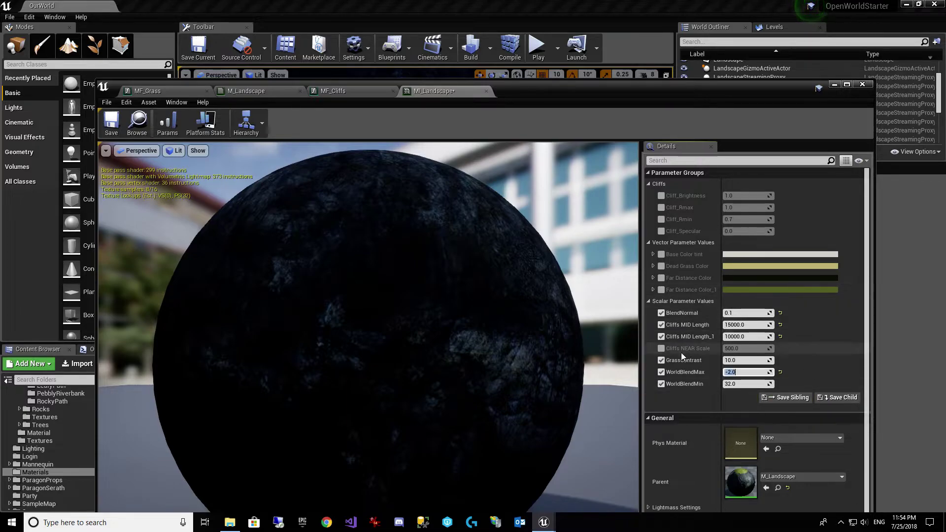
click(739, 360)
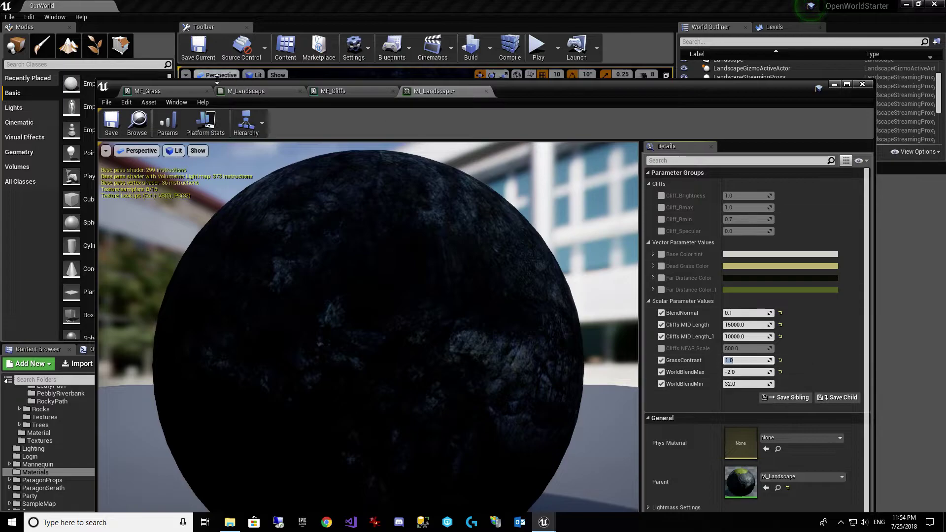
click(123, 123)
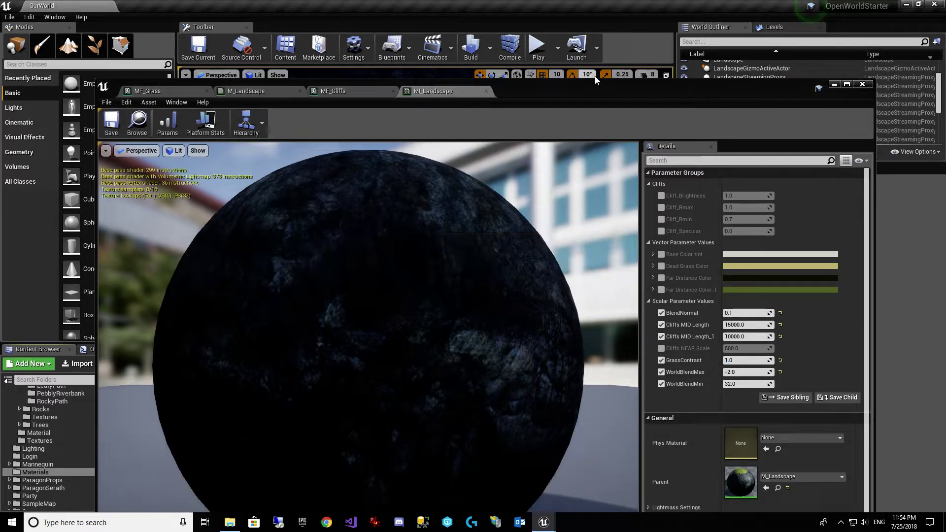
Examine the slope-based cliff and grass blending from several viewpoints across the landscape in the level viewport
drag(607, 90, 548, 383)
key(s)
right_drag(523, 237, 489, 209)
key(w)
key(s)
key(w)
key(s)
key(w)
key(s)
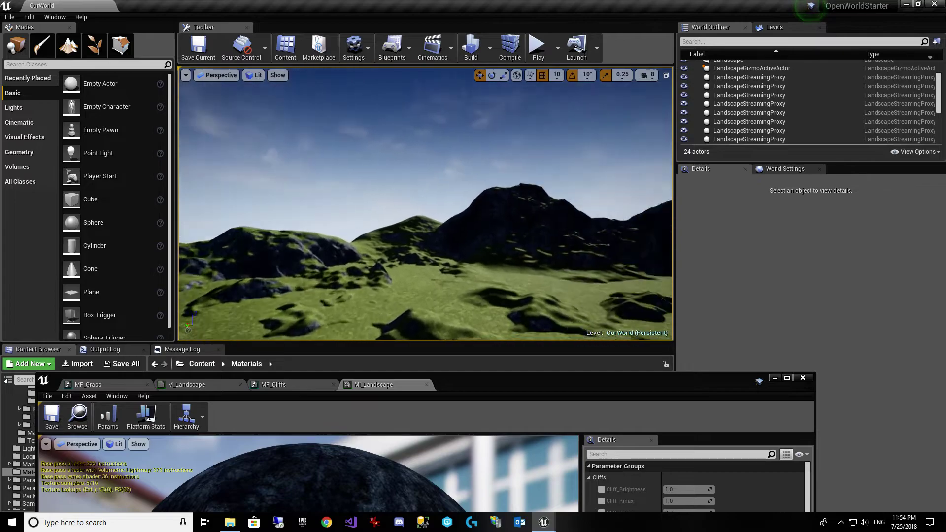
right_drag(488, 208, 744, 212)
key(w)
key(w)
key(s)
key(w)
key(s)
key(s)
key(w)
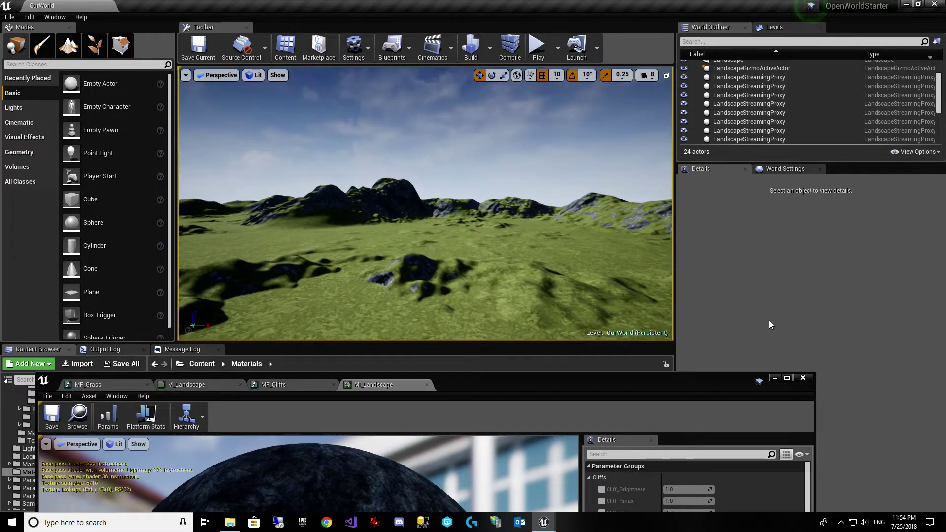
Minimize the material editor and play-test the level, running the character across the grass and past the cliffs before stopping
click(773, 378)
click(538, 49)
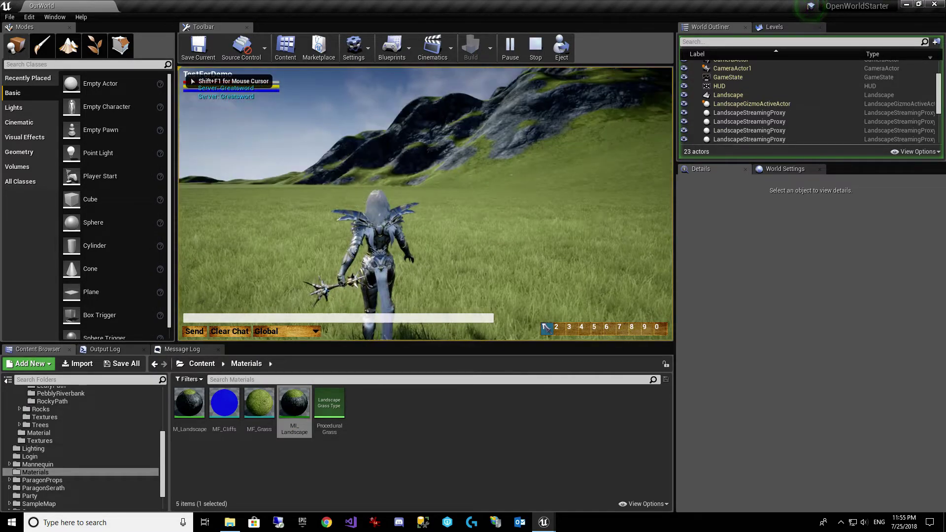
key(w)
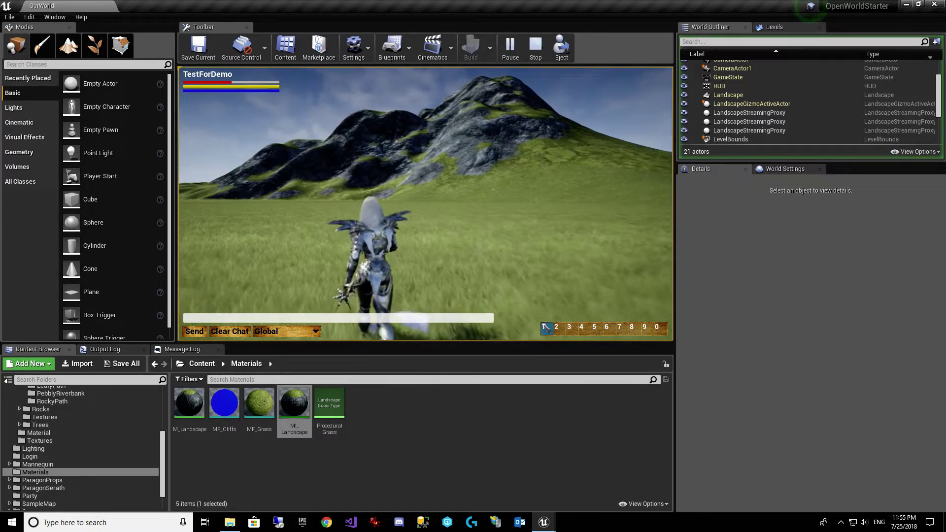
key(w)
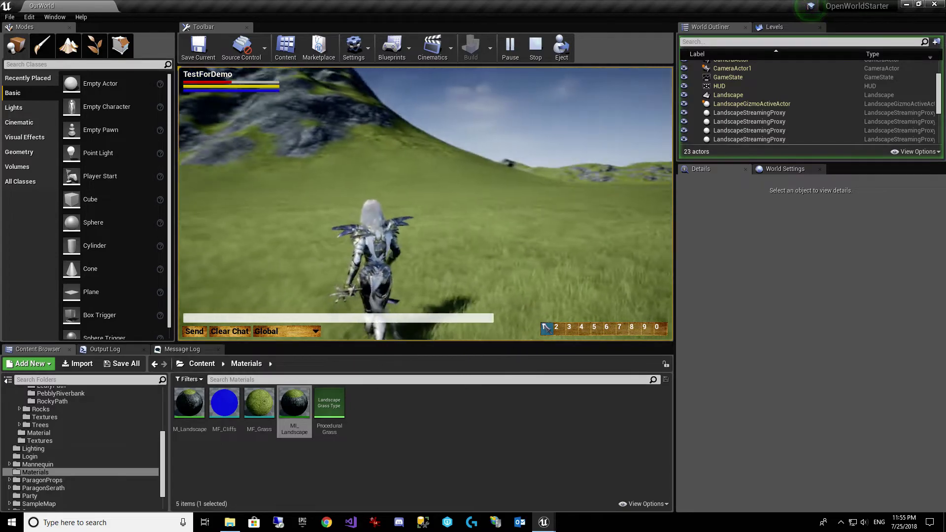
key(w)
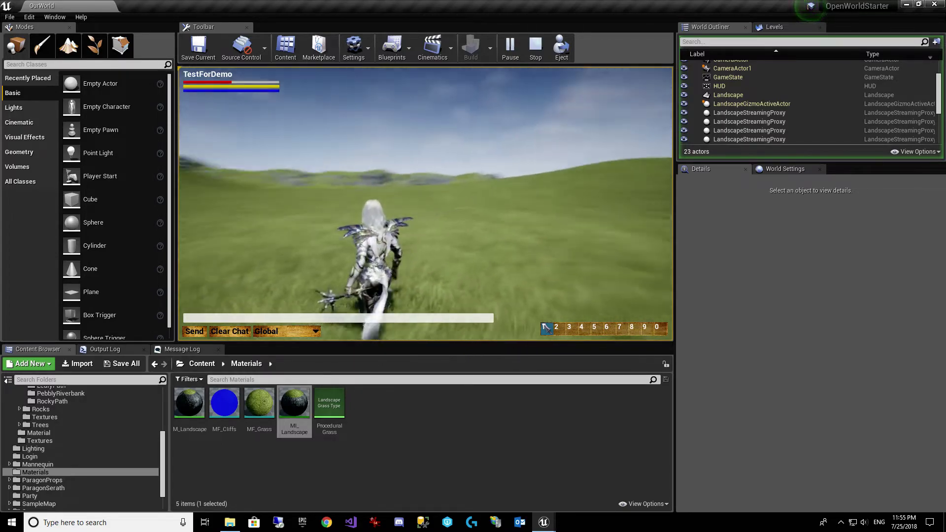
key(w)
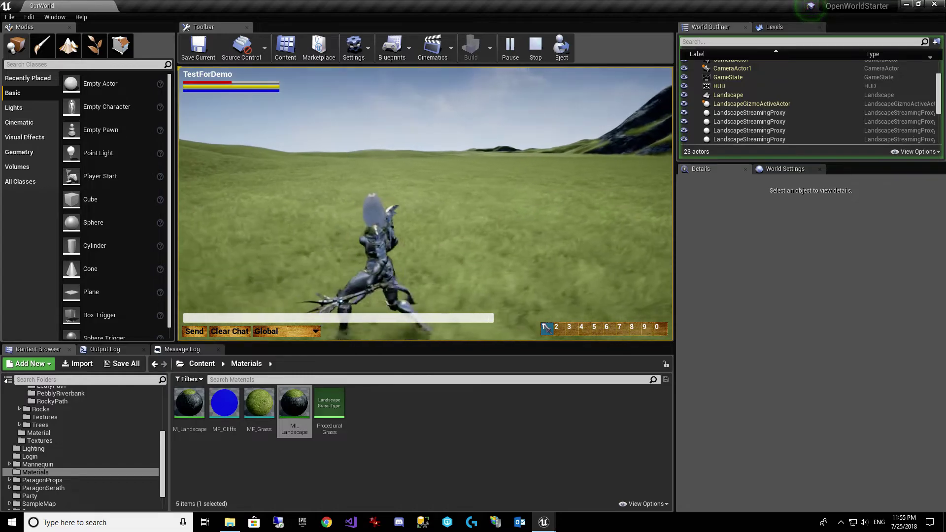
key(w)
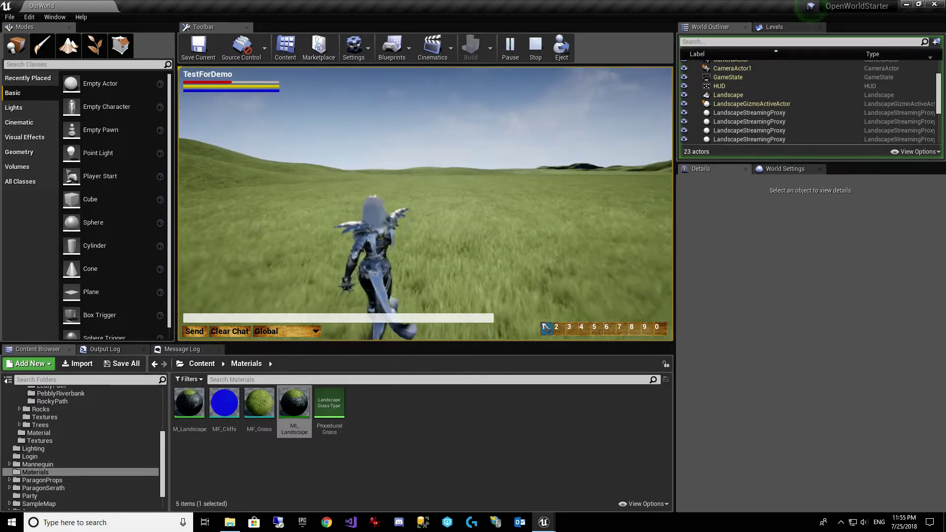
key(Escape)
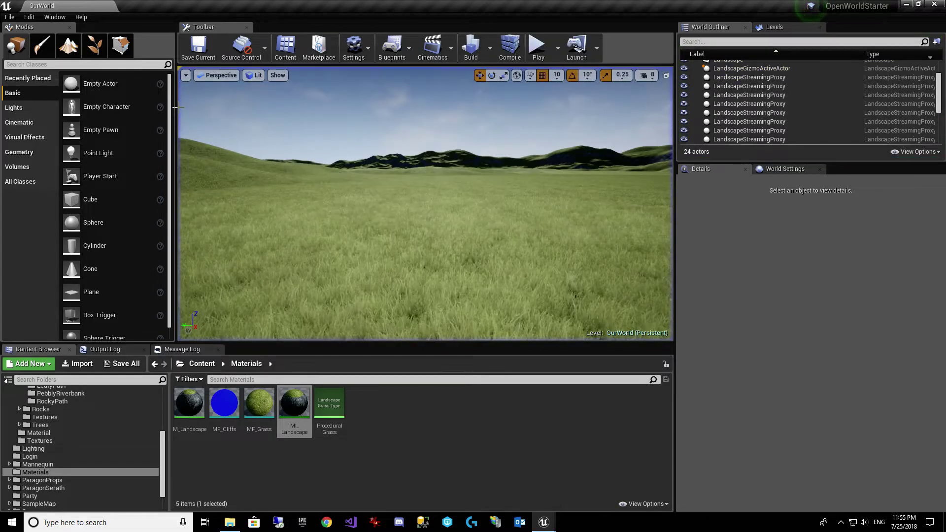
Switch to Foliage mode and add the HillTree_Tall_02 mesh from KiteDemo/Environments/Trees as a foliage type
scroll(146, 469, up, 5)
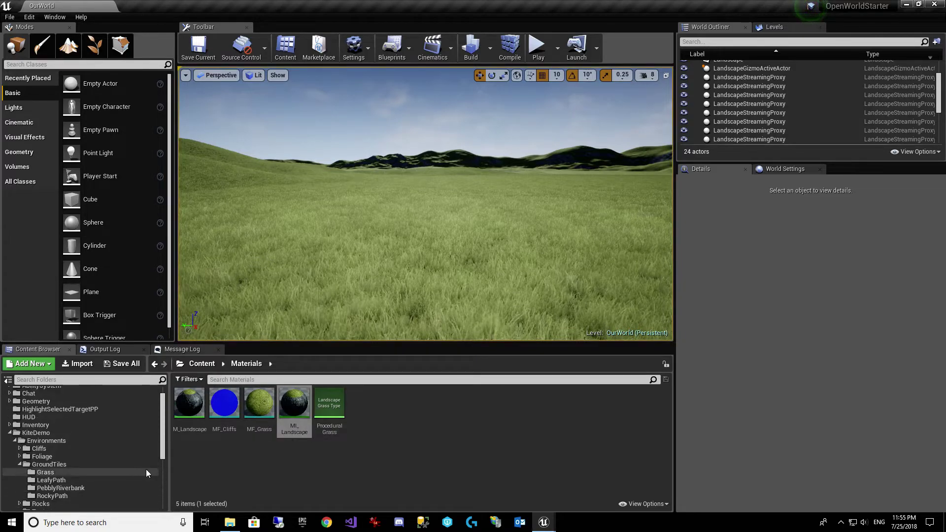
click(94, 45)
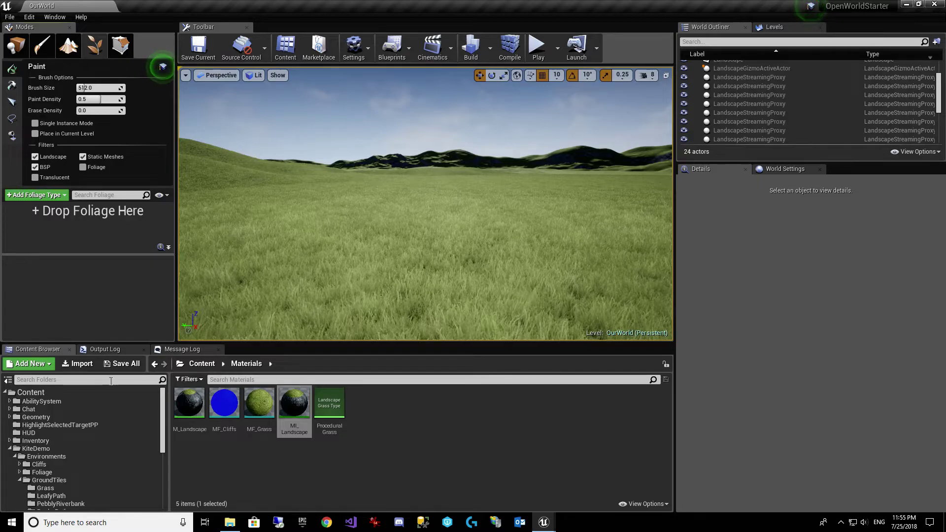
scroll(64, 454, down, 3)
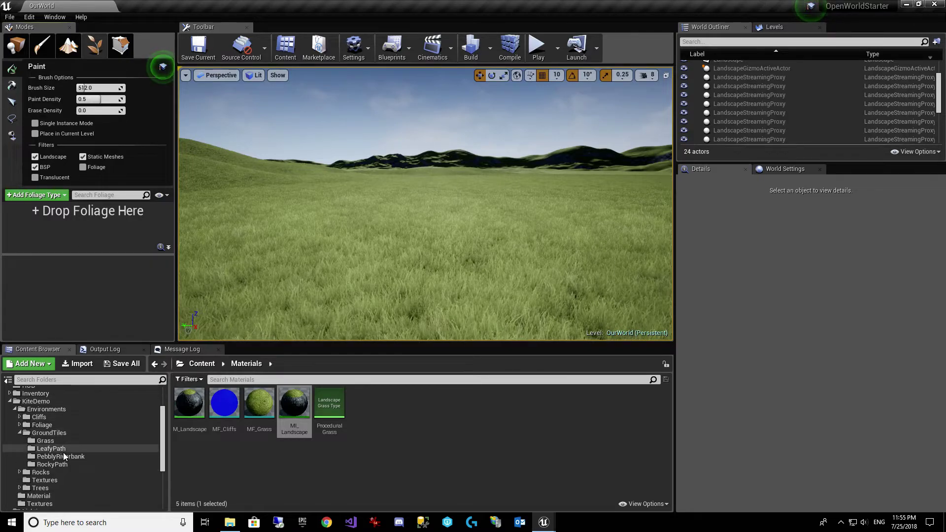
click(19, 433)
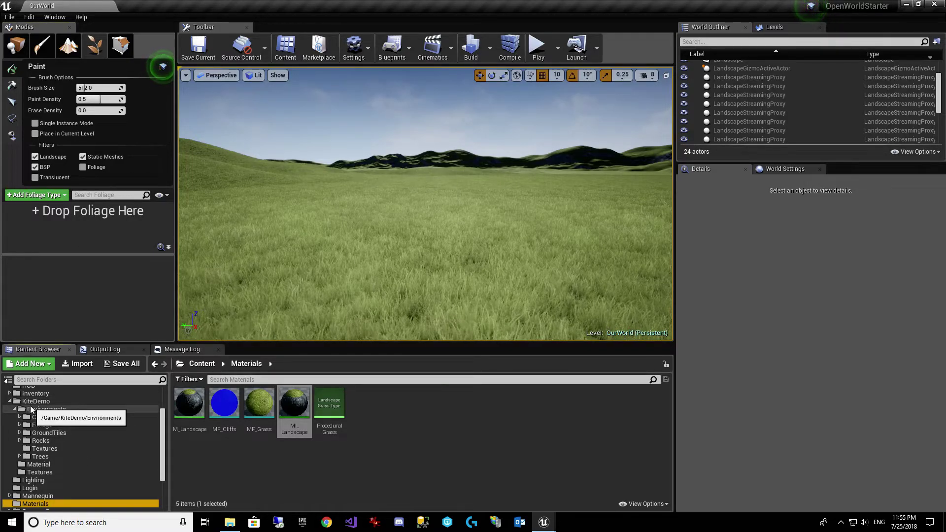
click(20, 456)
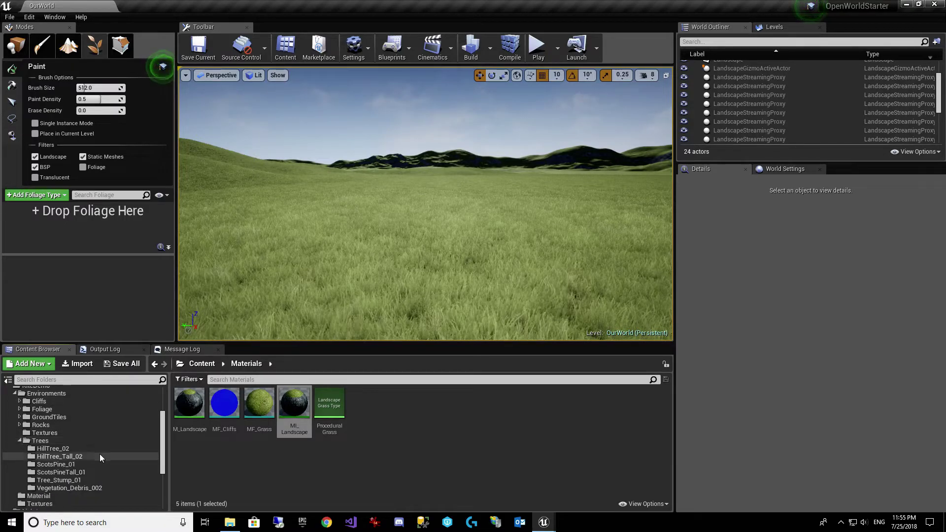
scroll(96, 453, down, 3)
click(74, 426)
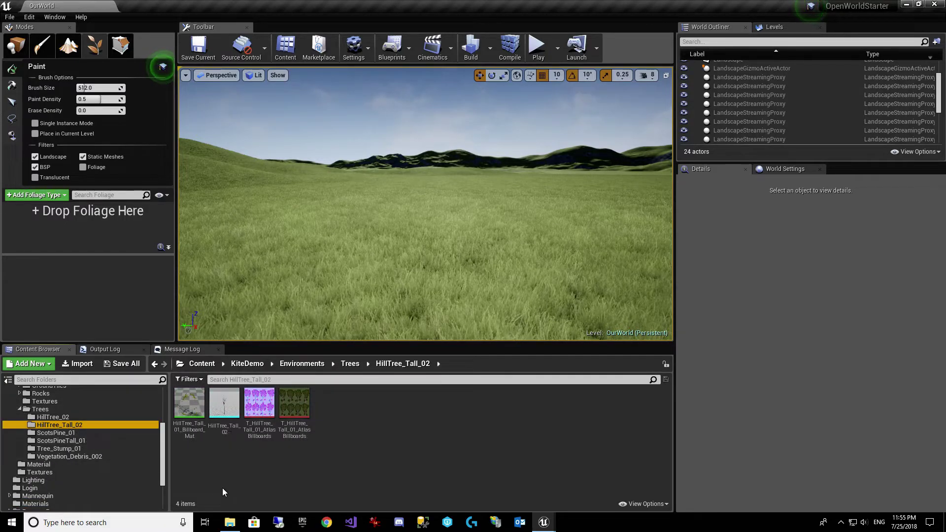
drag(225, 414, 88, 229)
click(523, 367)
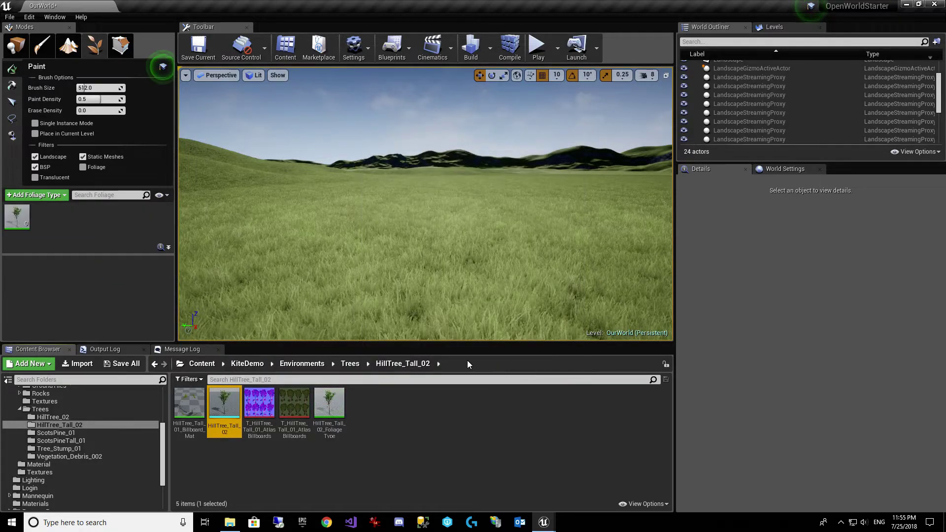
Add the ScotsPine_01 mesh from its Trees subfolder as a second foliage type, accepting the suggested asset location
click(77, 434)
drag(190, 416, 81, 232)
click(536, 367)
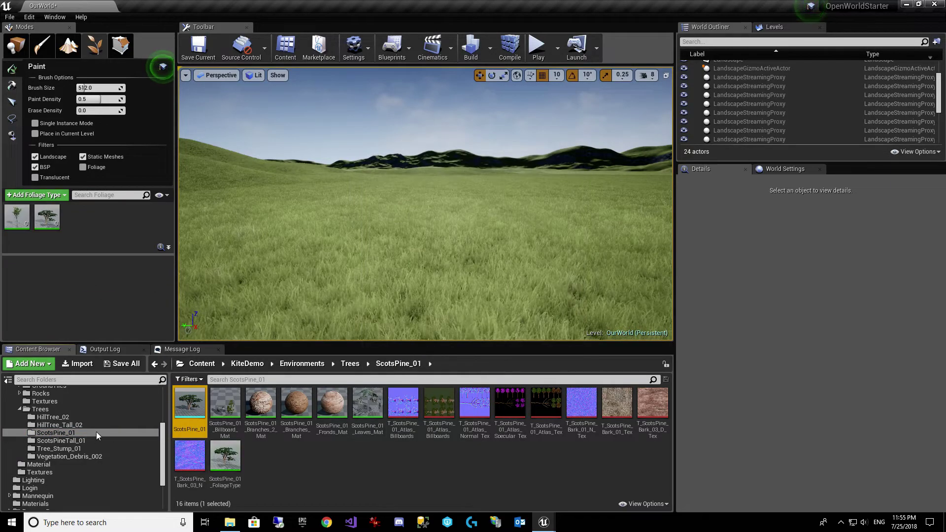
Add the ScotsPineTall_01 mesh as a third foliage type, saved as ScotsPineTall_01_FoliageType in its own folder
click(84, 440)
drag(88, 442, 101, 228)
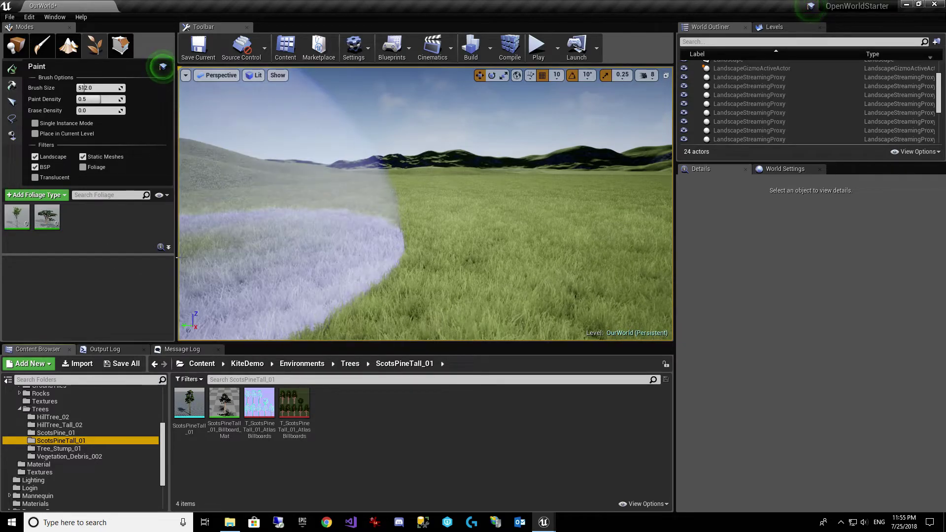
click(189, 404)
drag(190, 404, 101, 229)
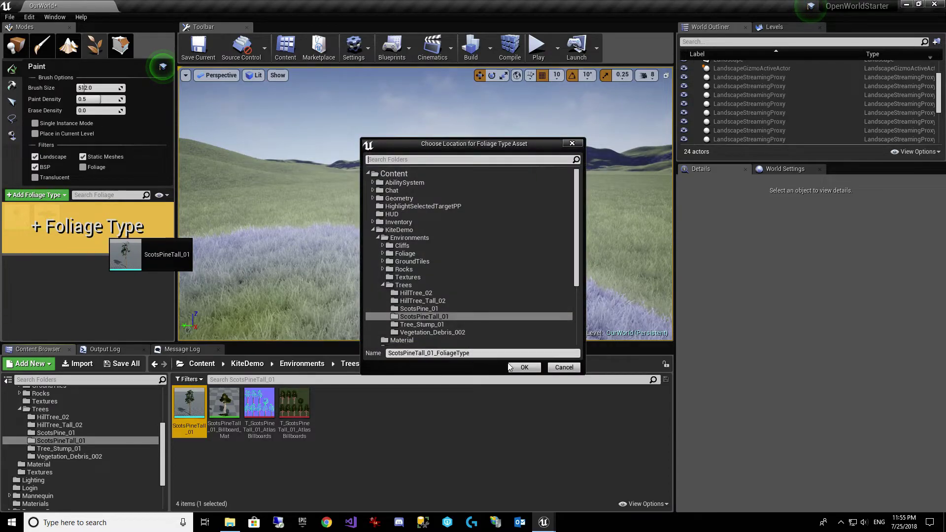
click(522, 367)
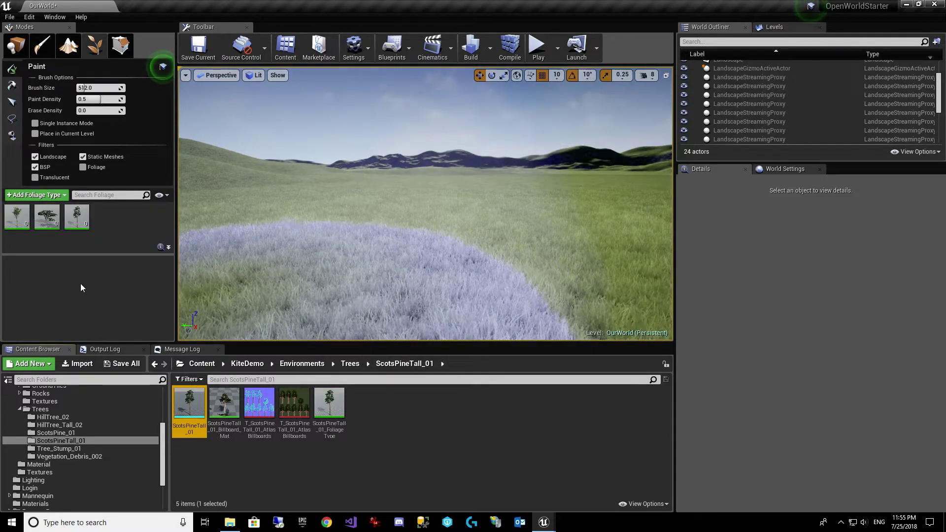
Enable Single Instance Mode for foliage painting and select the HillTree_Tall_02 foliage type
click(34, 124)
click(12, 227)
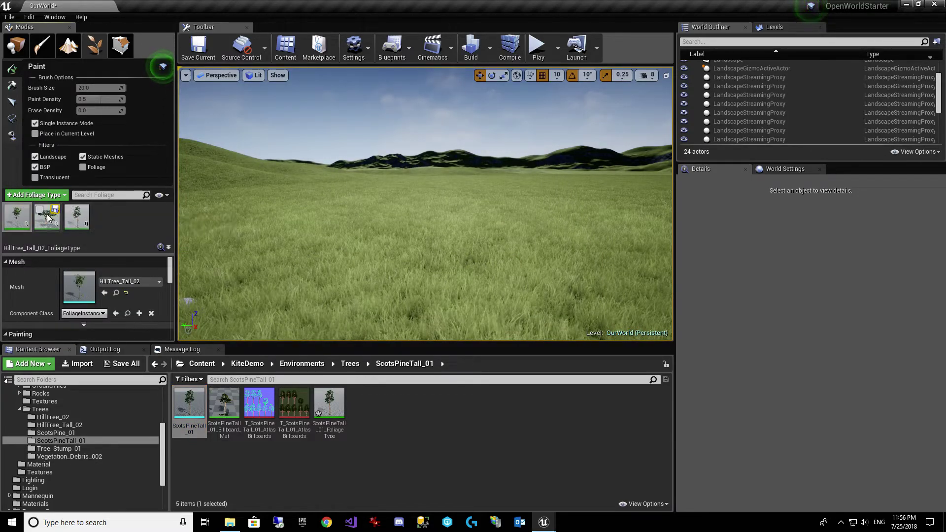
click(9, 211)
Set the HillTree_Tall_02 foliage type's Scale X range to a minimum of 0.8 and a maximum of 1.4
scroll(122, 282, down, 2)
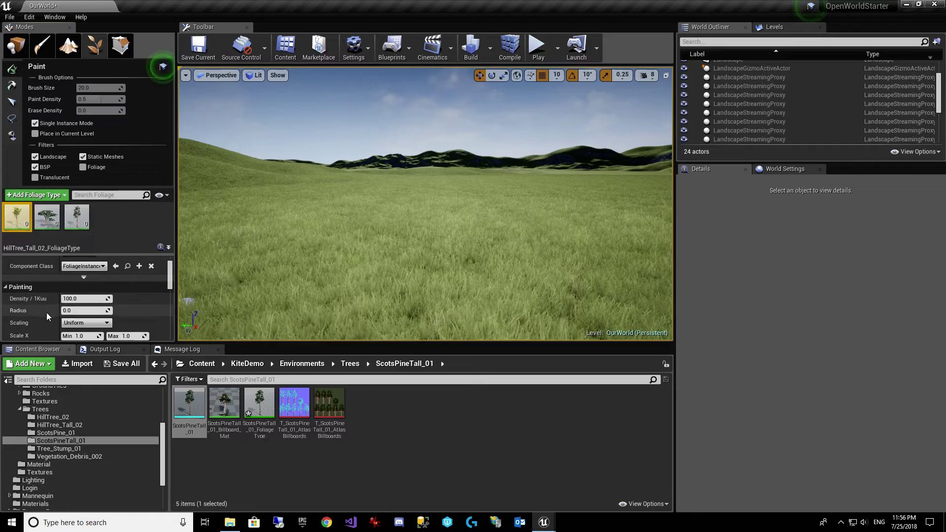
scroll(58, 298, down, 4)
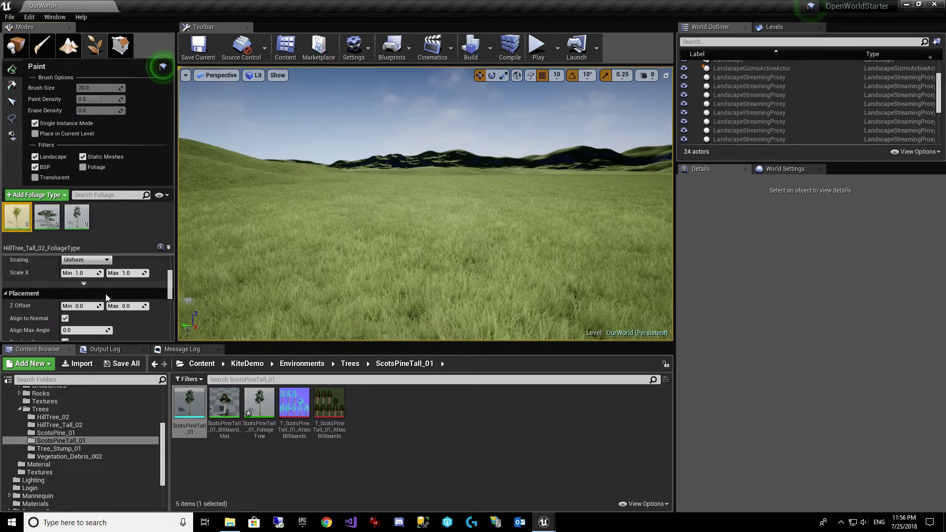
scroll(106, 286, down, 2)
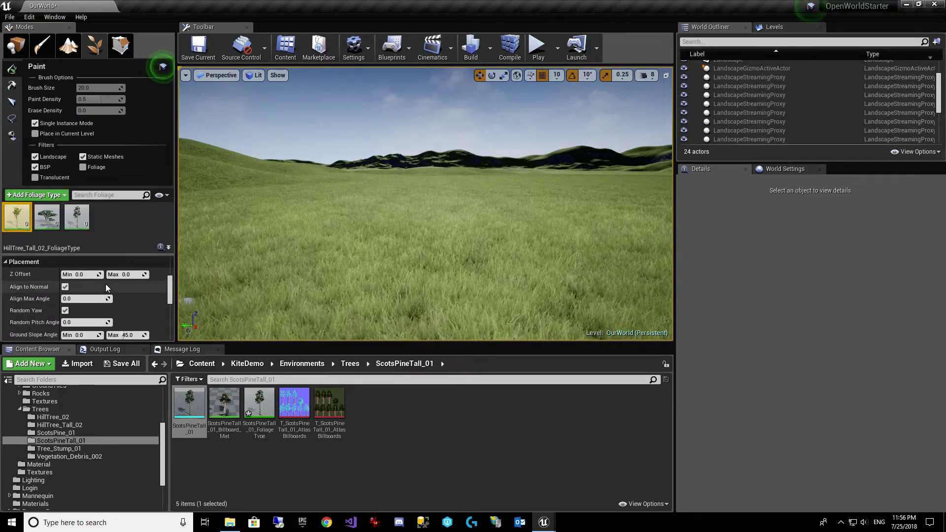
scroll(106, 284, up, 2)
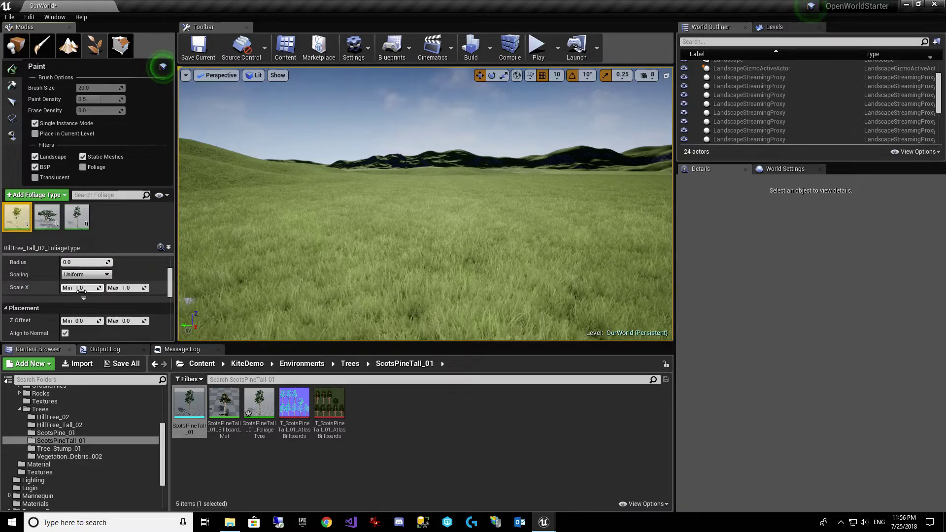
scroll(82, 291, down, 4)
scroll(81, 291, down, 2)
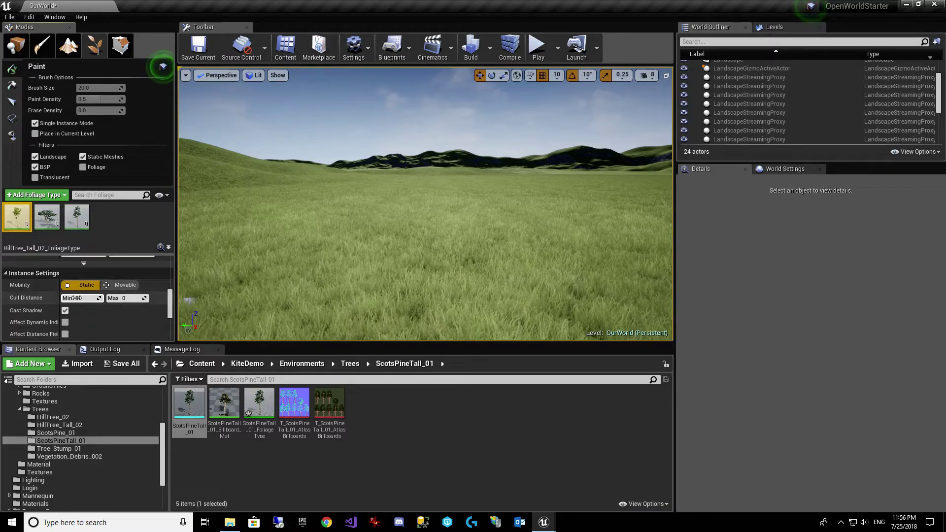
scroll(75, 296, up, 5)
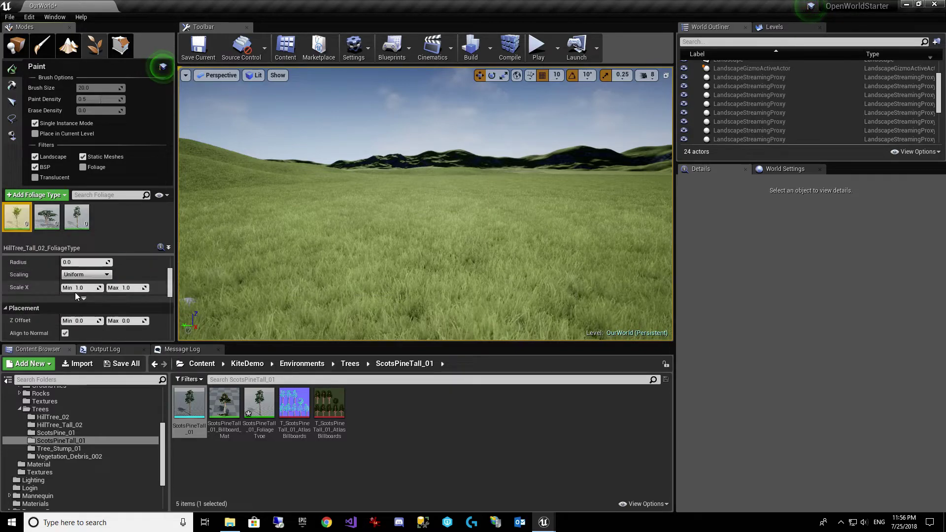
click(77, 289)
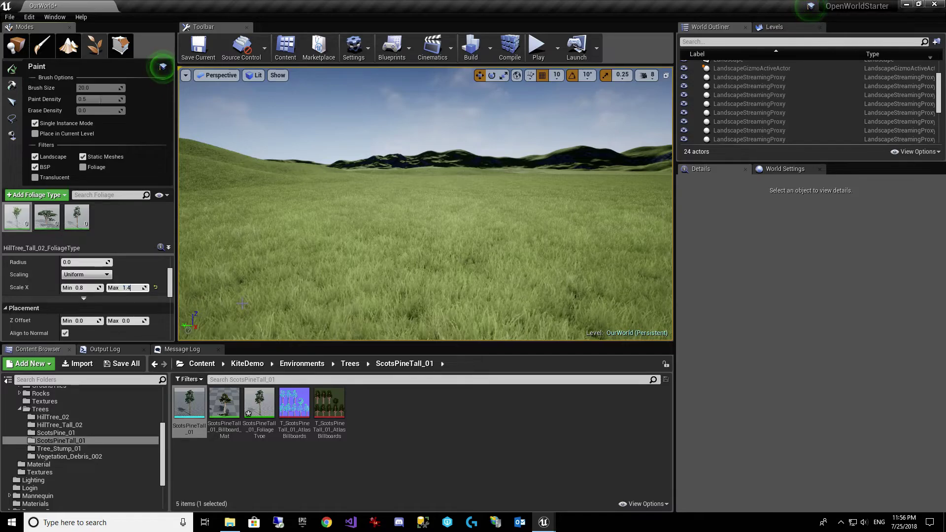
Enable Affect Distance Field Lighting for the HillTree_Tall_02 foliage type and set its collision preset to BlockAll
scroll(89, 304, down, 1)
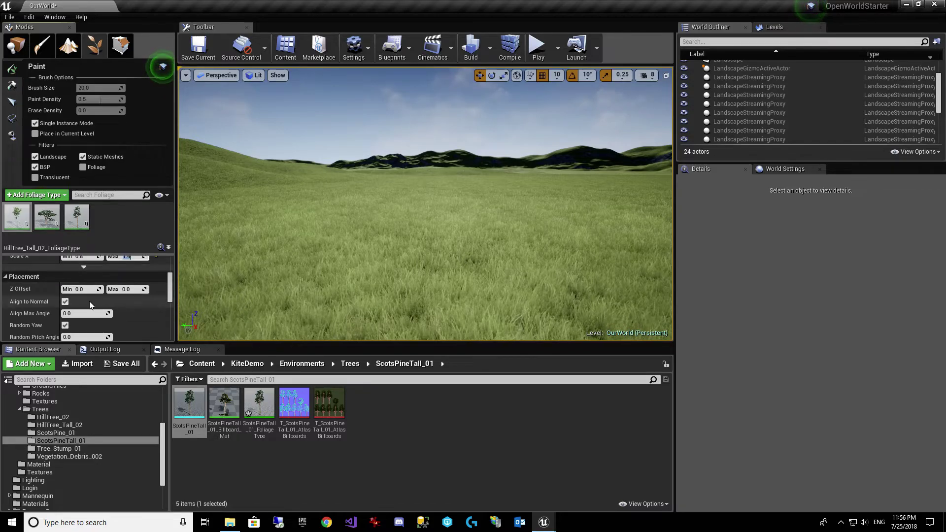
scroll(82, 301, down, 8)
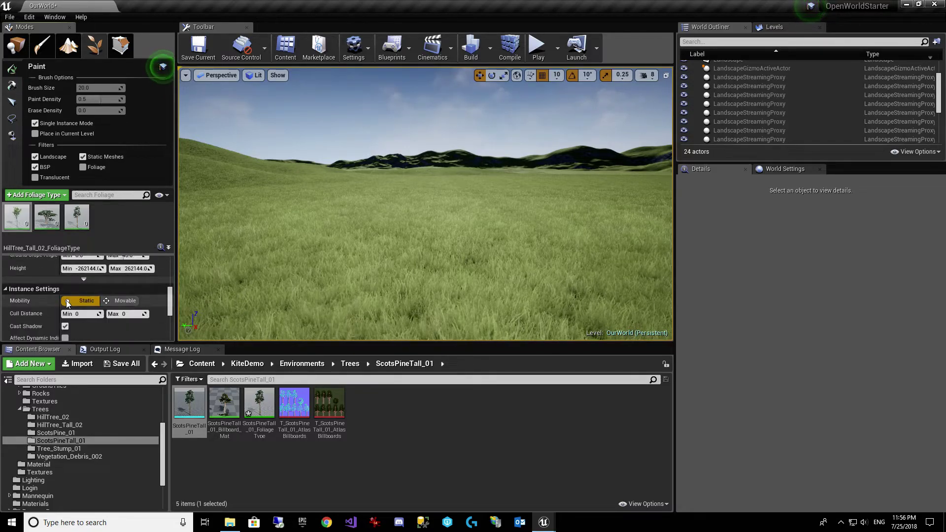
scroll(72, 321, down, 1)
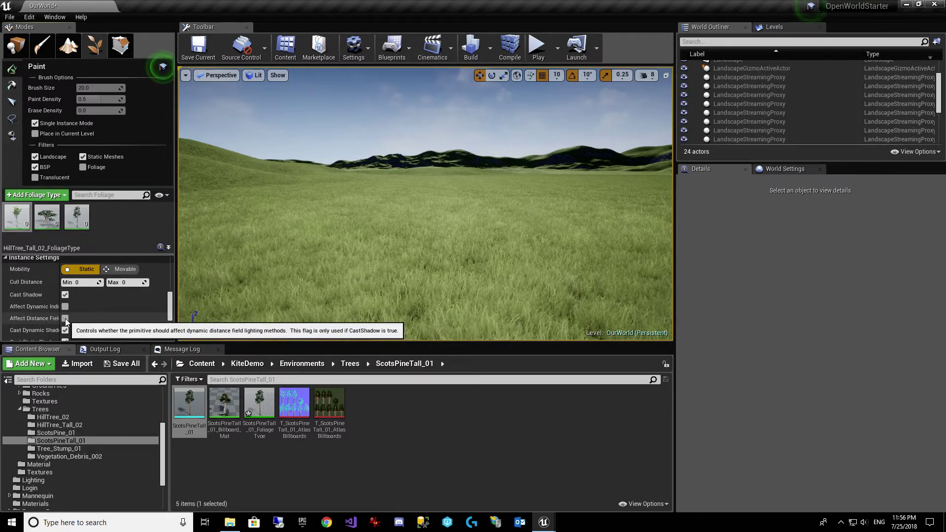
scroll(103, 311, down, 2)
scroll(97, 303, down, 2)
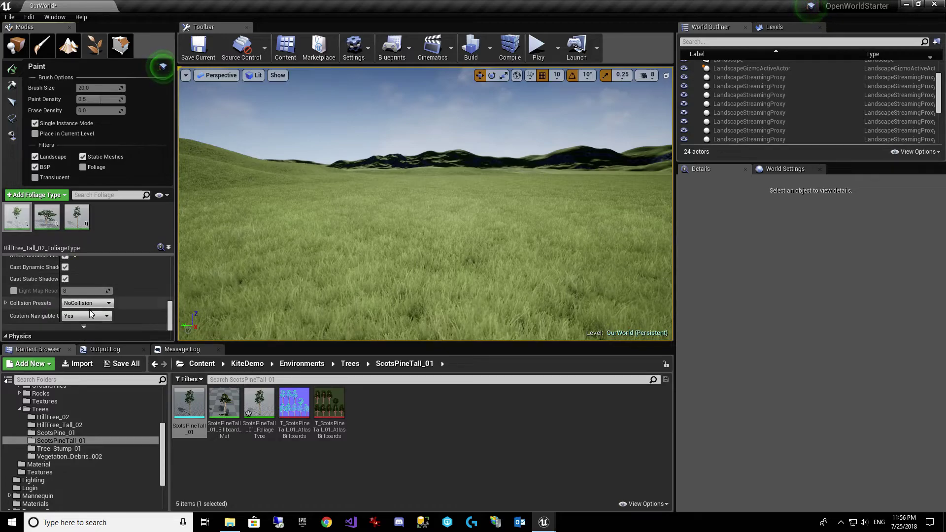
click(90, 304)
click(87, 323)
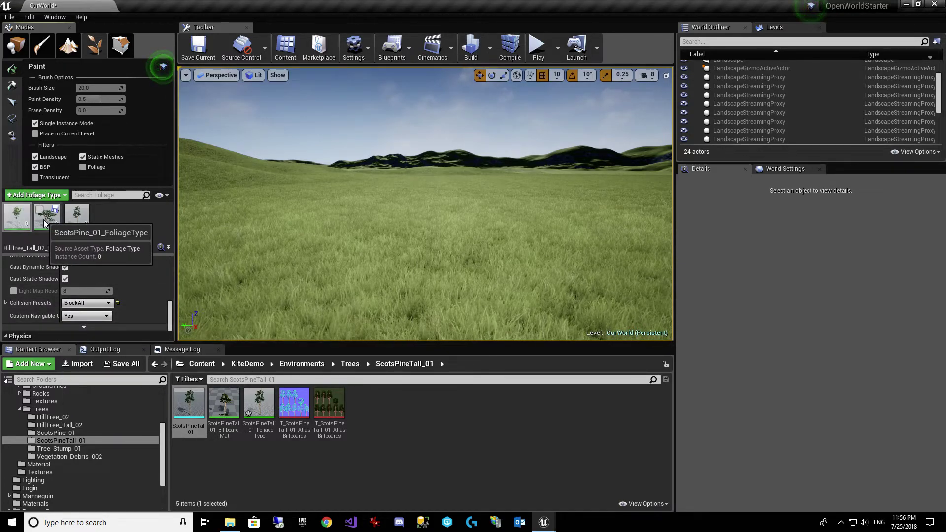
Save the ScotsPineTall_01_FoliageType asset in the ScotsPineTall_01 folder
drag(45, 223, 271, 390)
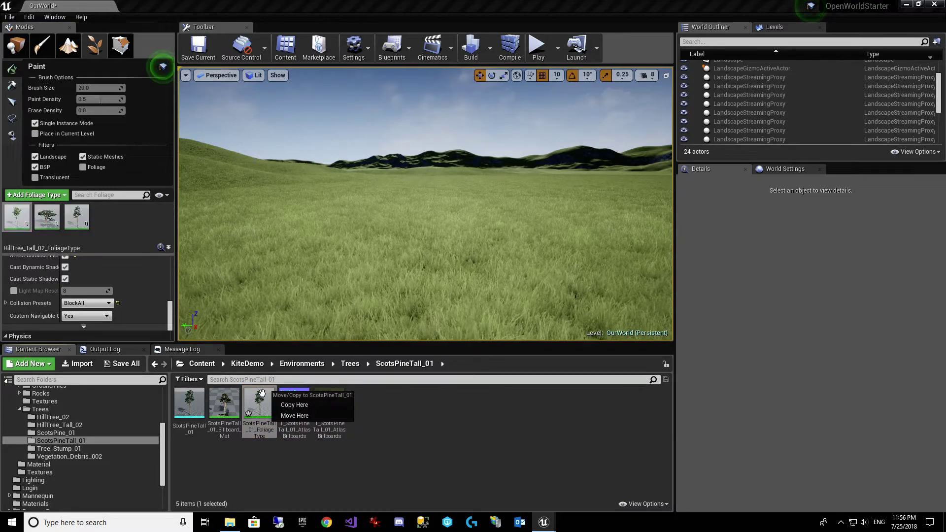
click(391, 439)
click(260, 404)
key(ctrl+s)
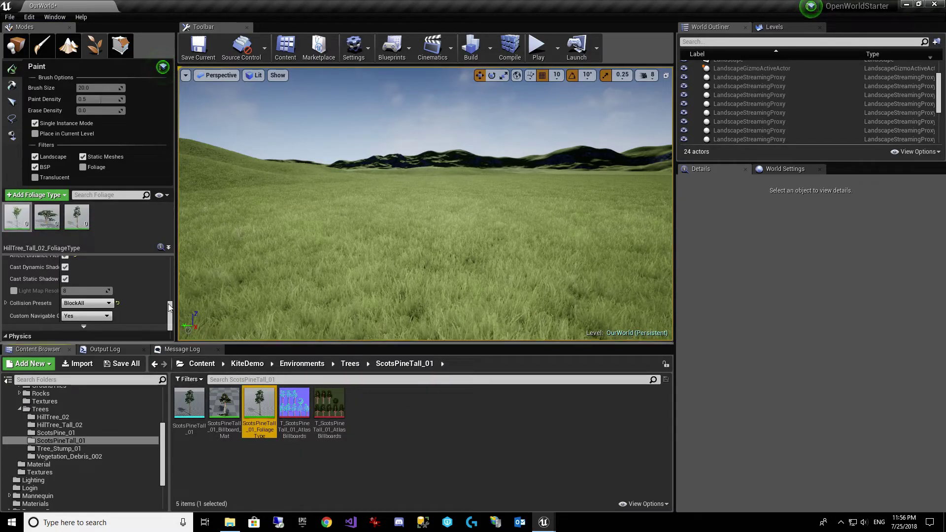
Set the ScotsPine_01 foliage type's collision preset to BlockAll and its Scale X range to 0.8–1.4
click(49, 226)
click(90, 306)
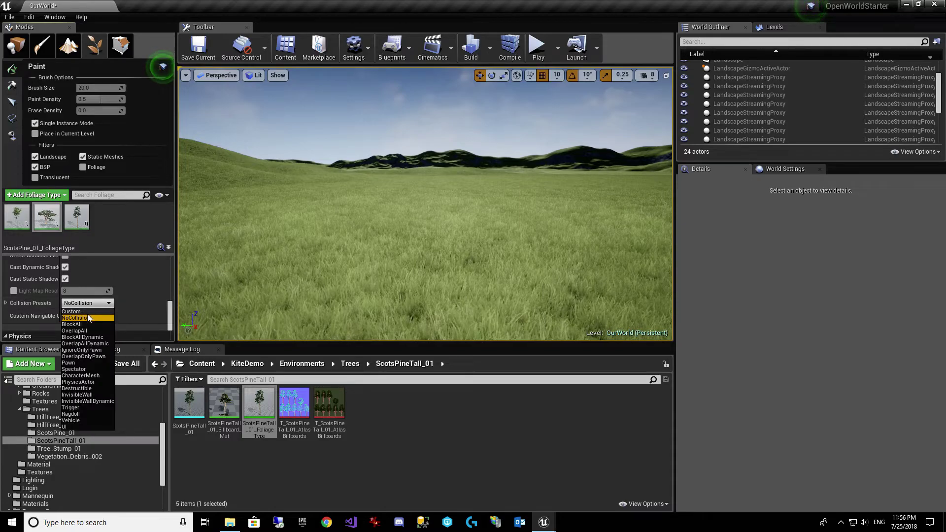
click(72, 324)
scroll(113, 298, up, 2)
scroll(65, 290, up, 10)
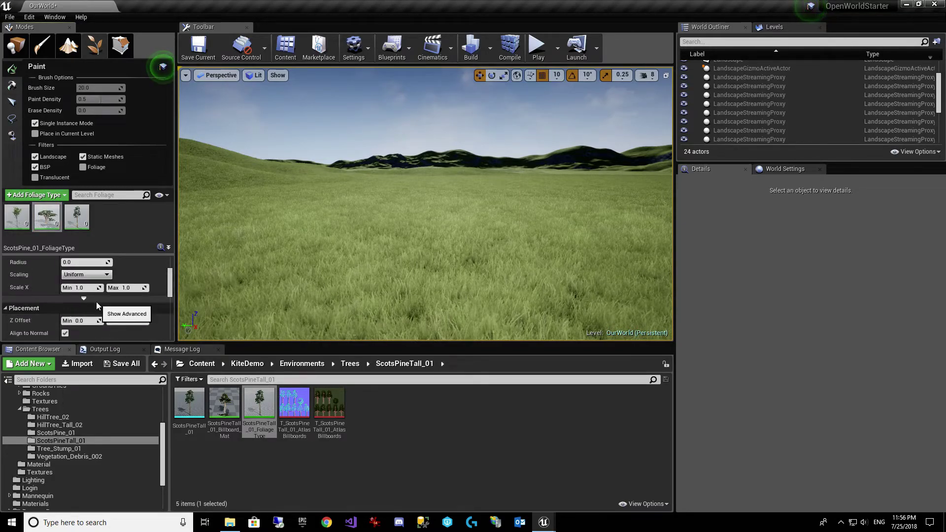
click(84, 287)
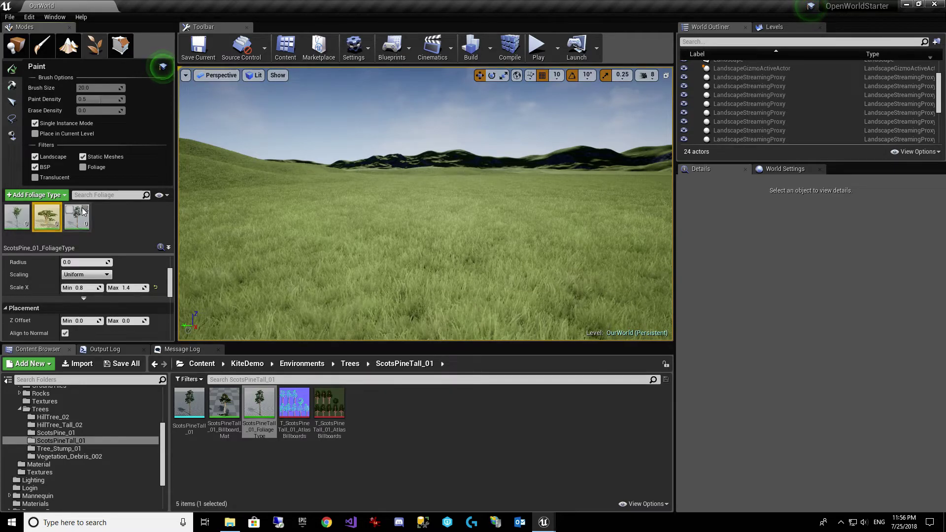
Set the ScotsPineTall_01 foliage type's Scale X range to a minimum of 0.8 and a maximum of 1.4
click(76, 223)
text(0.8)
key(Tab)
text(1.4)
key(Tab)
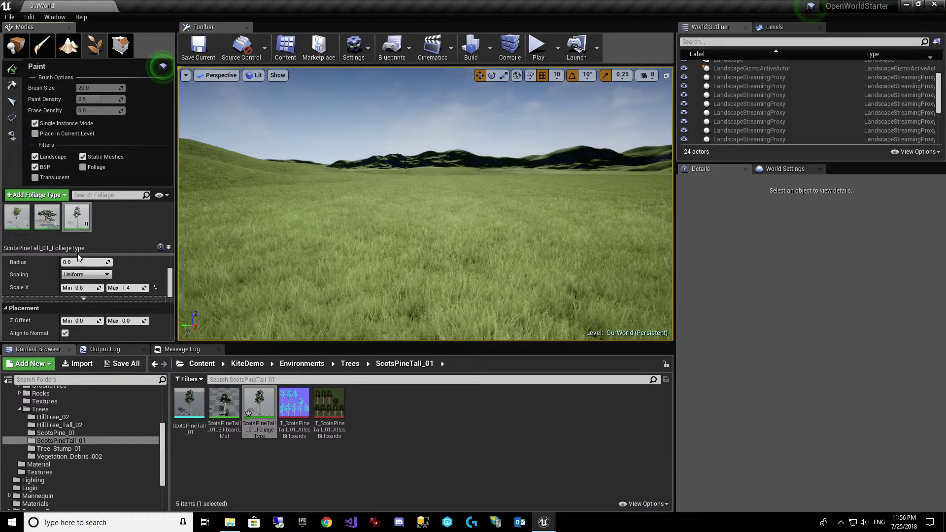
Set the ScotsPineTall_01 foliage type's collision preset to BlockAll
scroll(113, 284, down, 5)
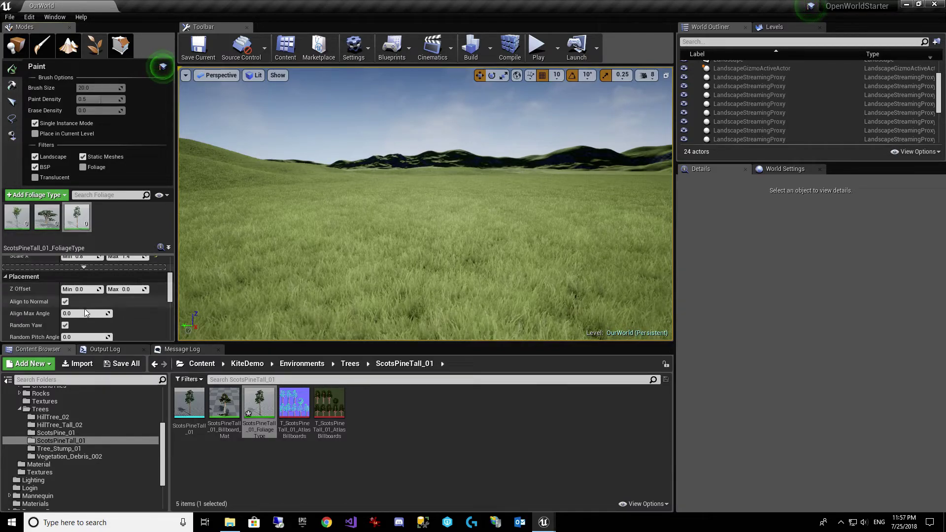
scroll(79, 312, down, 5)
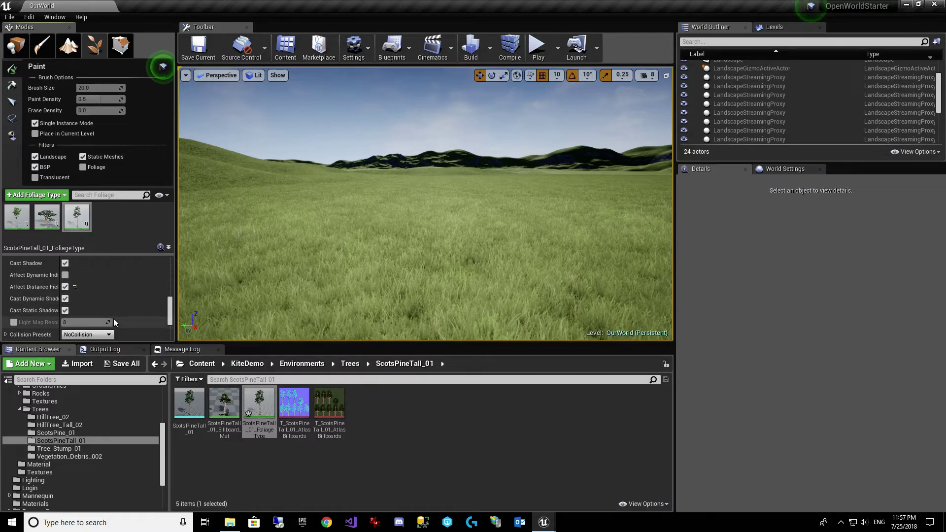
click(88, 335)
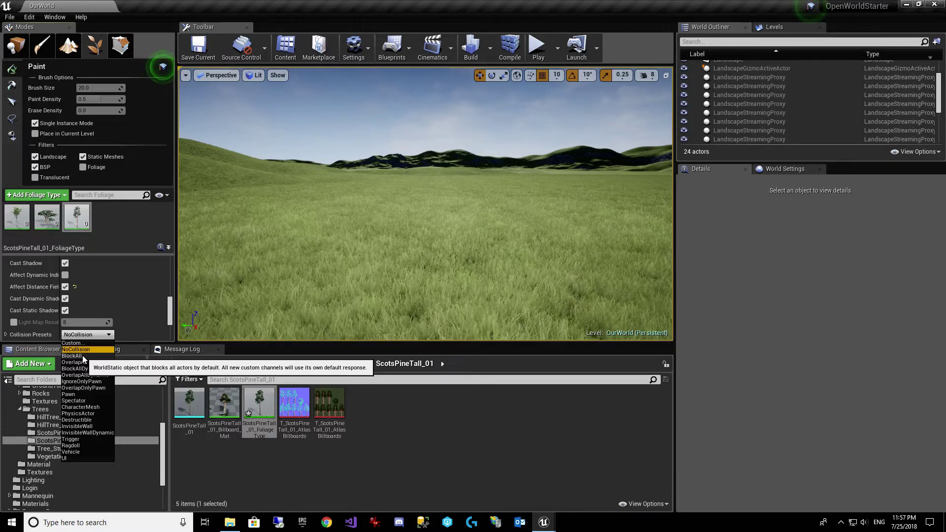
click(83, 356)
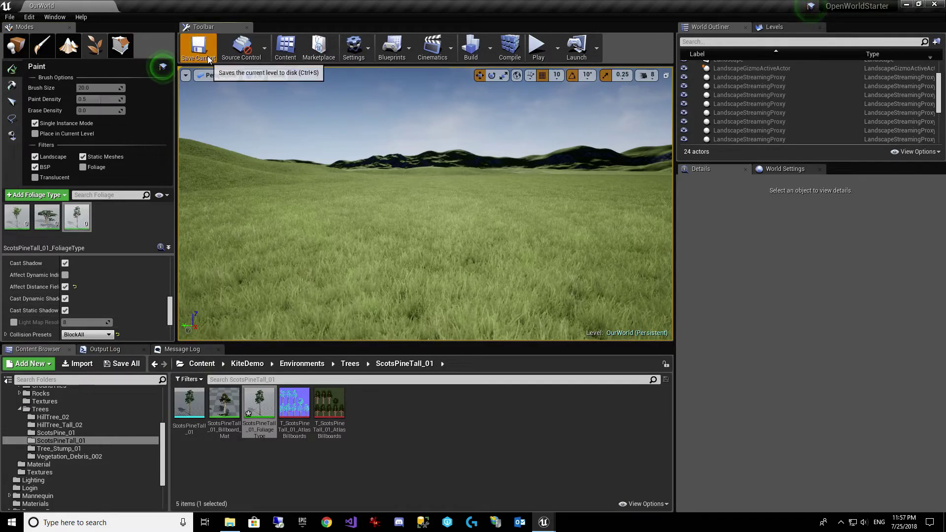
Place several ScotsPineTall_01 trees on the grass in front of the rocky hill
key(s)
right_drag(394, 172, 275, 215)
mouse_move(78, 214)
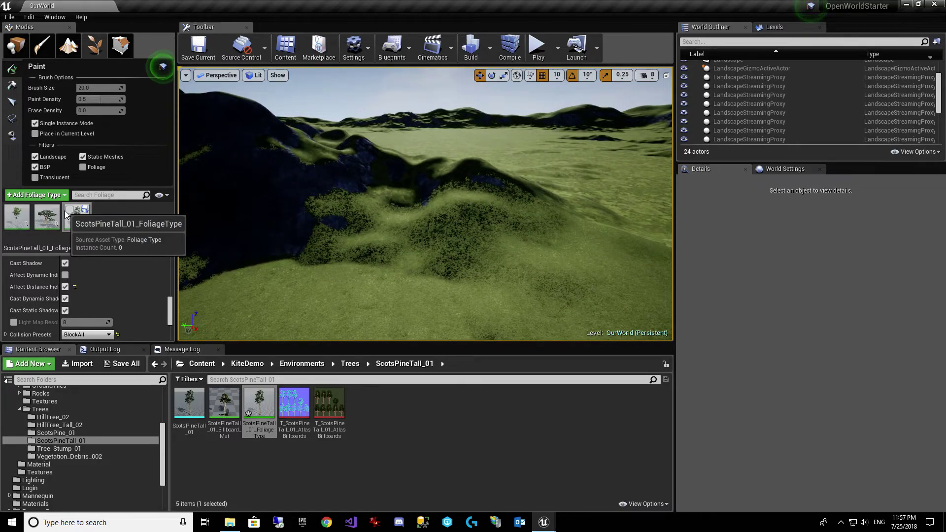
right_drag(524, 200, 426, 258)
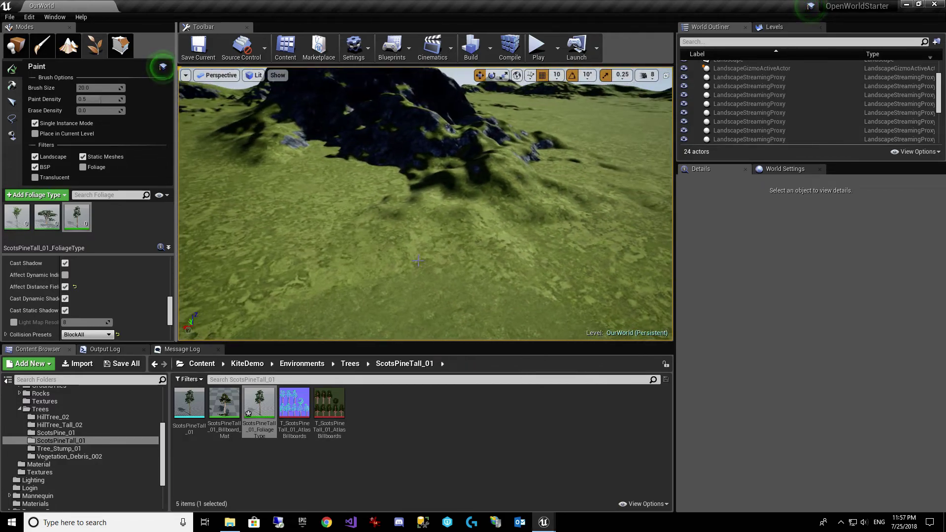
click(337, 307)
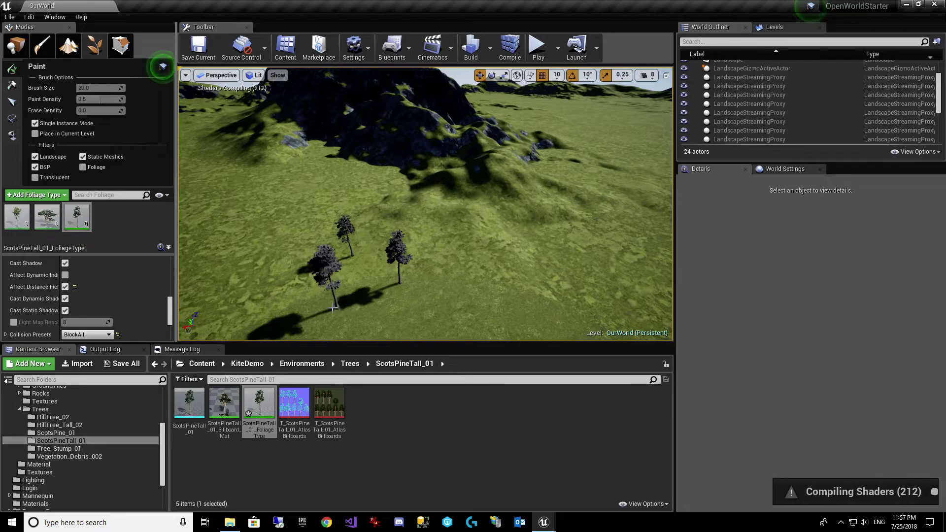
click(284, 283)
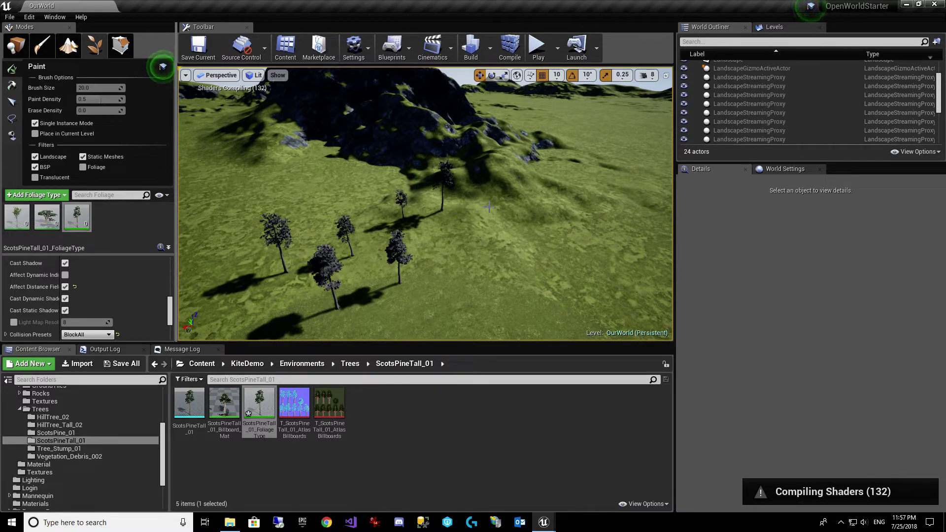
Undo the last tree placement and place more ScotsPineTall_01 trees across the grassy valley
key(ctrl+z)
right_drag(515, 231, 521, 213)
key(w)
key(s)
key(w)
key(s)
click(359, 287)
Turn off Align to Normal for the ScotsPineTall_01 foliage type
scroll(123, 301, up, 10)
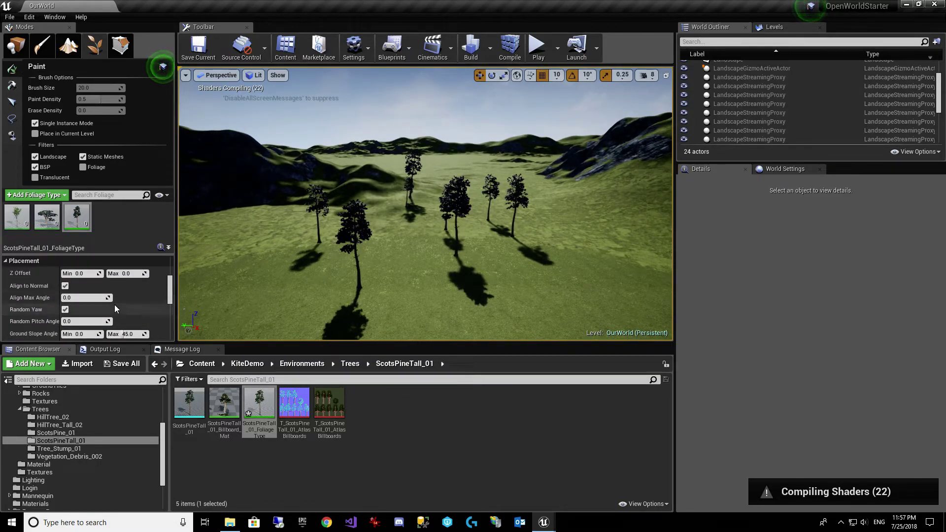
click(65, 286)
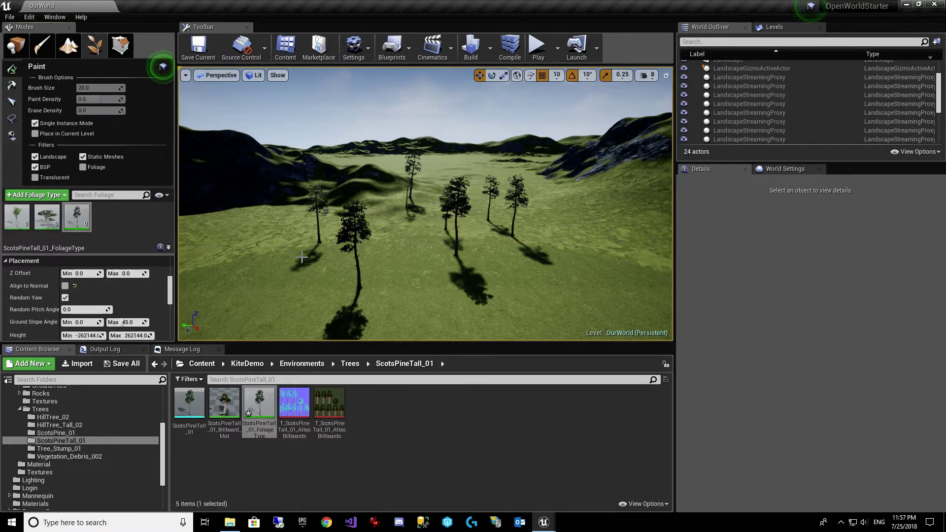
key(w)
right_drag(423, 242, 419, 241)
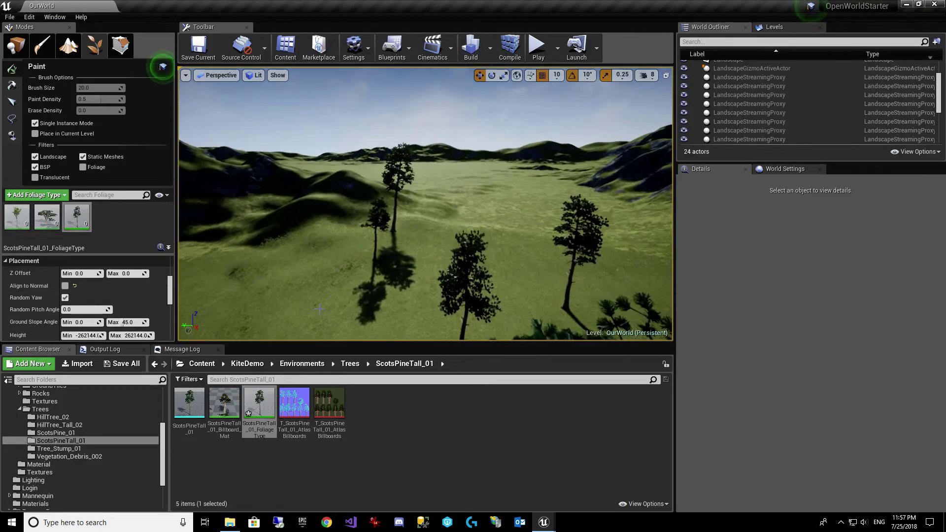
drag(245, 407, 249, 404)
click(260, 396)
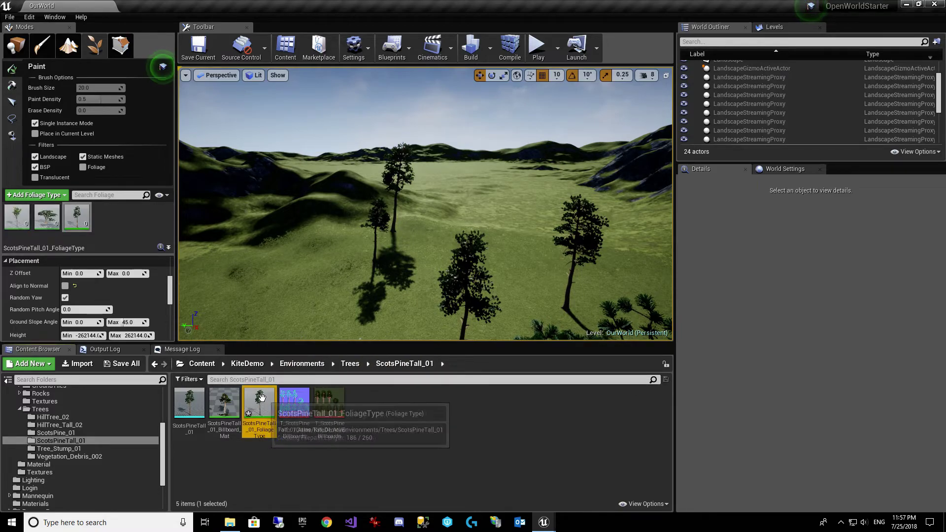
Place a further group of ScotsPineTall_01 trees on the open grass beside the existing pines
right_drag(450, 277, 349, 177)
key(w)
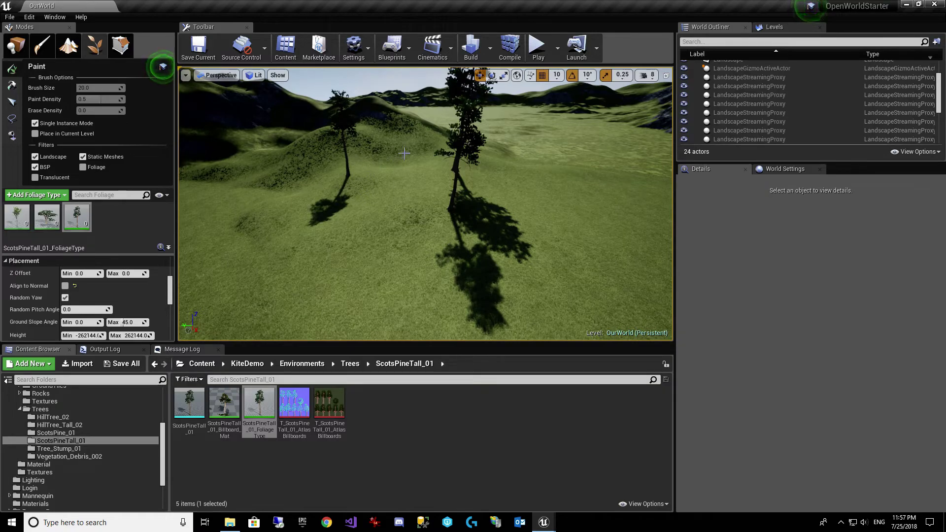
key(s)
mouse_move(404, 148)
right_down()
mouse_move(419, 151)
mouse_move(359, 158)
mouse_move(394, 161)
right_up()
key(w)
key(d)
right_drag(493, 121, 510, 127)
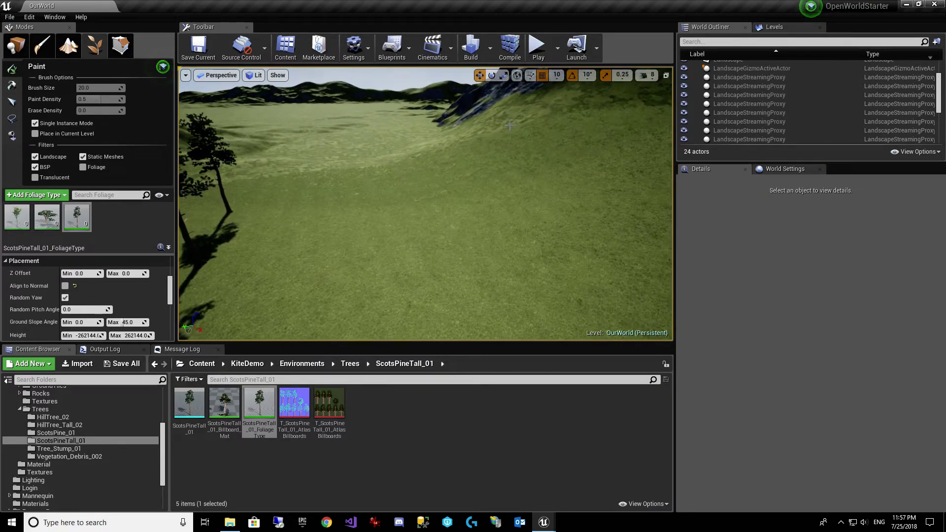
click(618, 156)
click(568, 181)
click(462, 250)
click(352, 302)
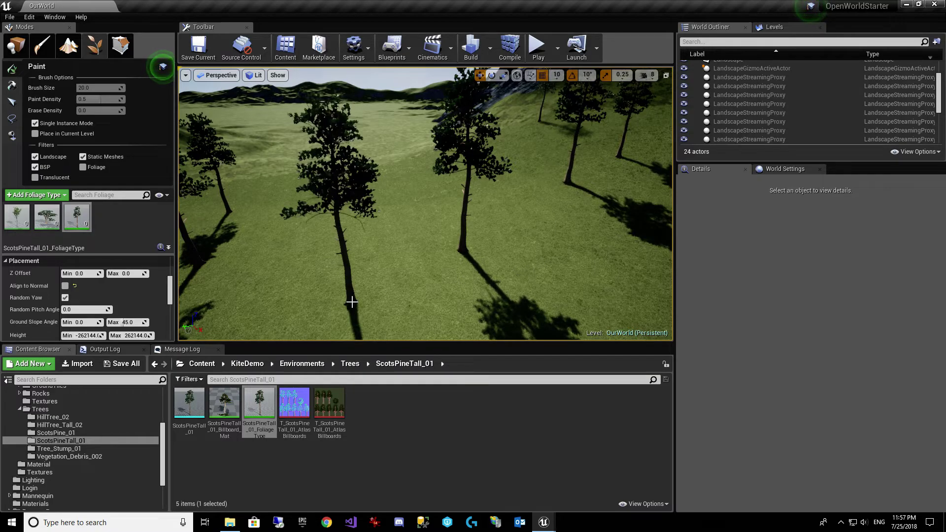
click(591, 273)
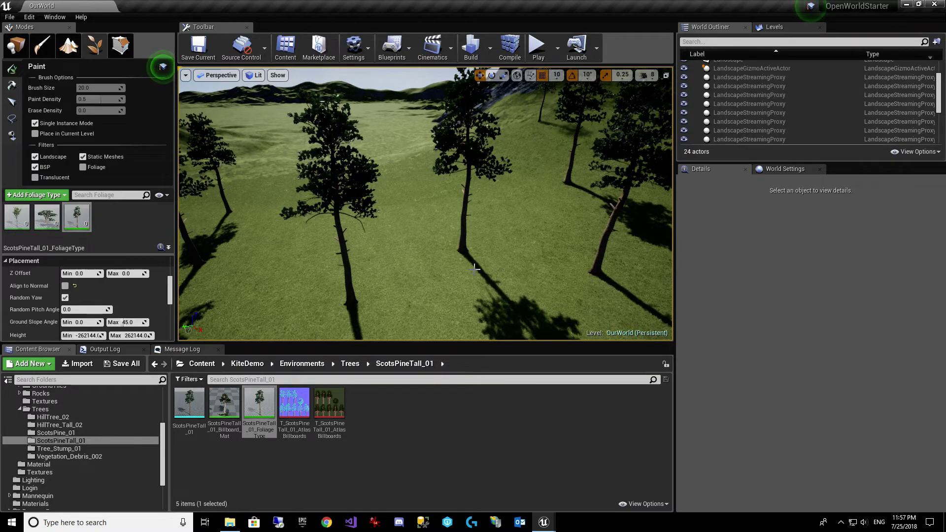
Deactivate ScotsPineTall_01 for foliage painting and activate ScotsPine_01 instead
click(53, 223)
click(76, 213)
click(69, 210)
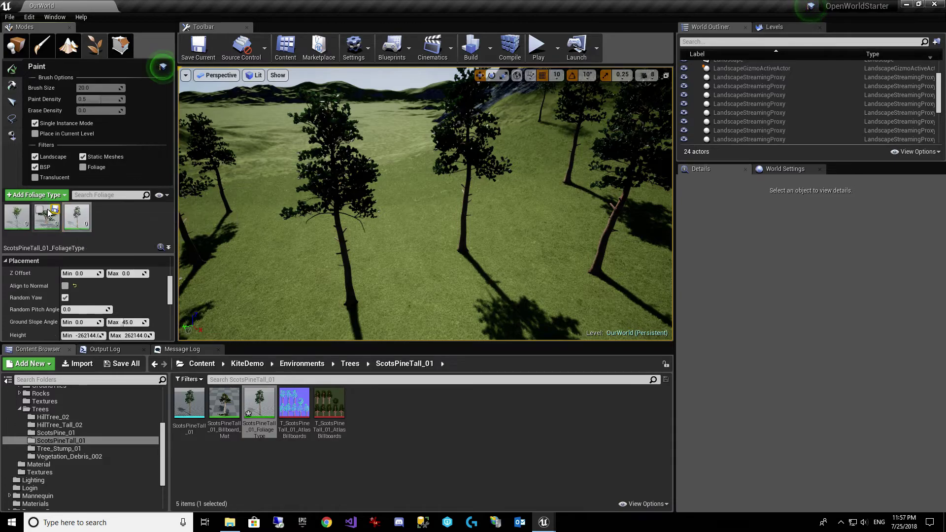
click(39, 211)
Place ScotsPine_01 trees among and in front of the tall pines
right_drag(303, 236, 298, 254)
key(s)
click(340, 239)
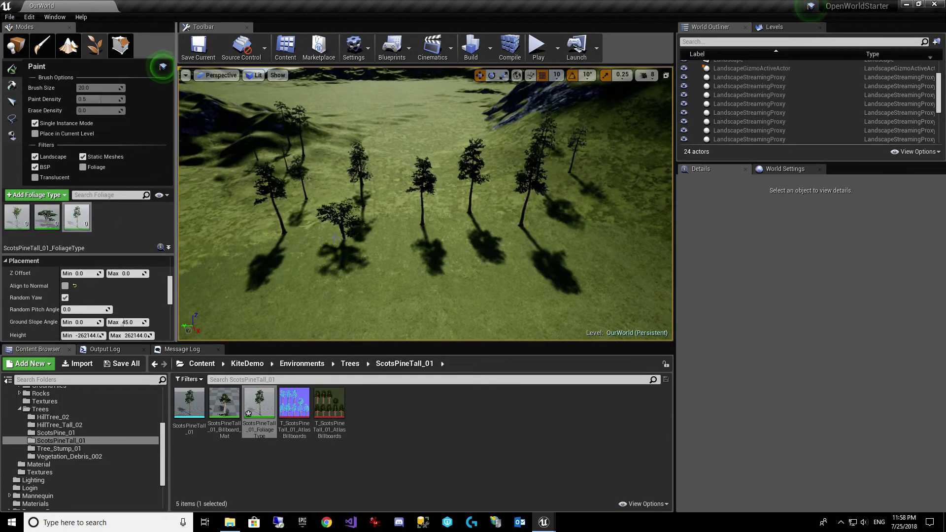
click(383, 217)
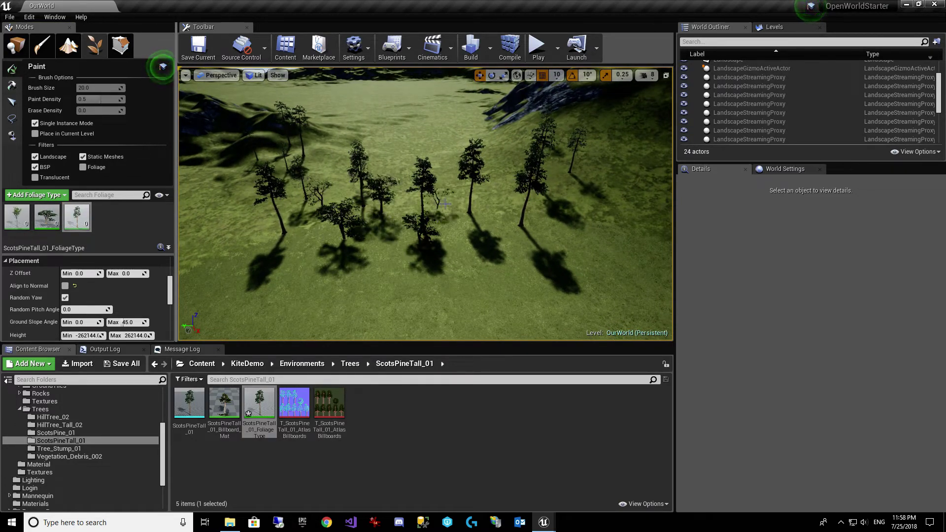
click(463, 235)
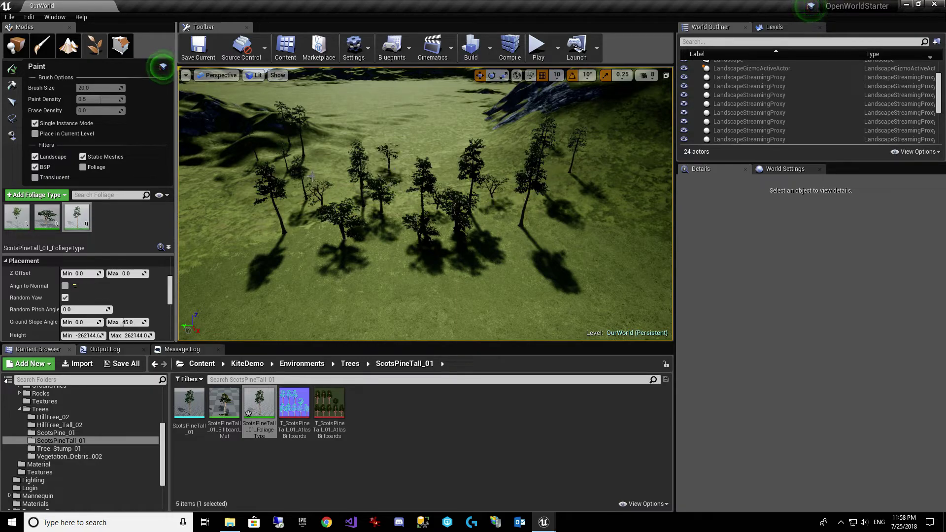
click(293, 205)
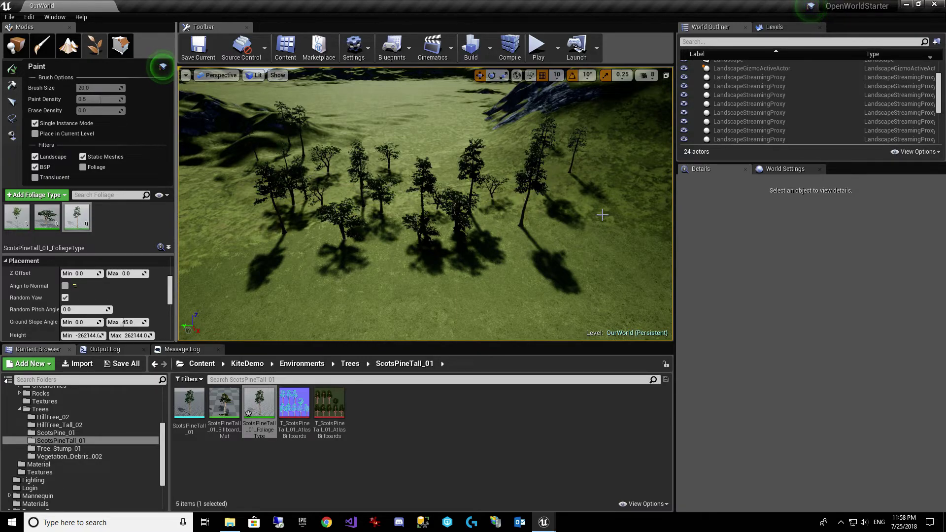
click(570, 216)
click(462, 286)
click(366, 287)
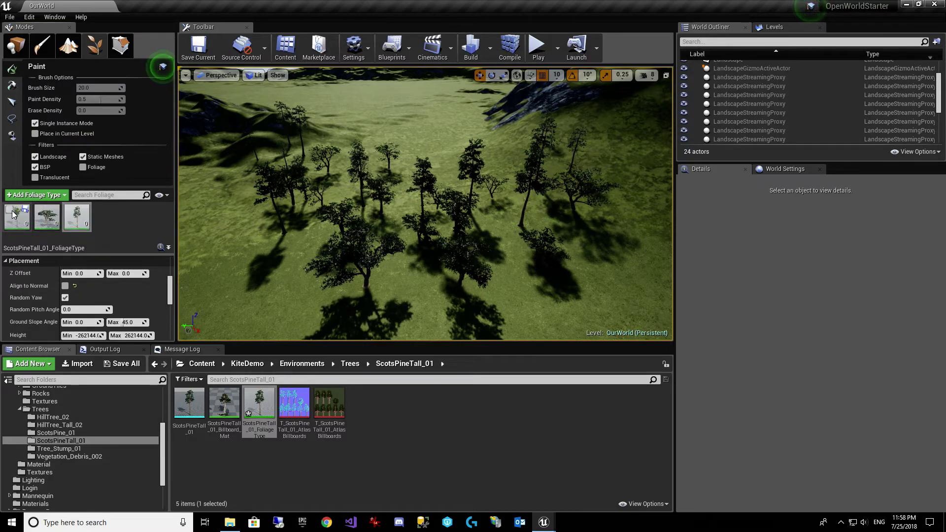
Place HillTree_Tall_02 trees in and around the pine grove
click(415, 274)
mouse_move(415, 274)
right_down()
mouse_move(415, 291)
mouse_move(417, 284)
right_up()
key(d)
click(392, 213)
mouse_move(453, 218)
right_down()
mouse_move(385, 182)
mouse_move(315, 197)
right_up()
key(d)
click(379, 252)
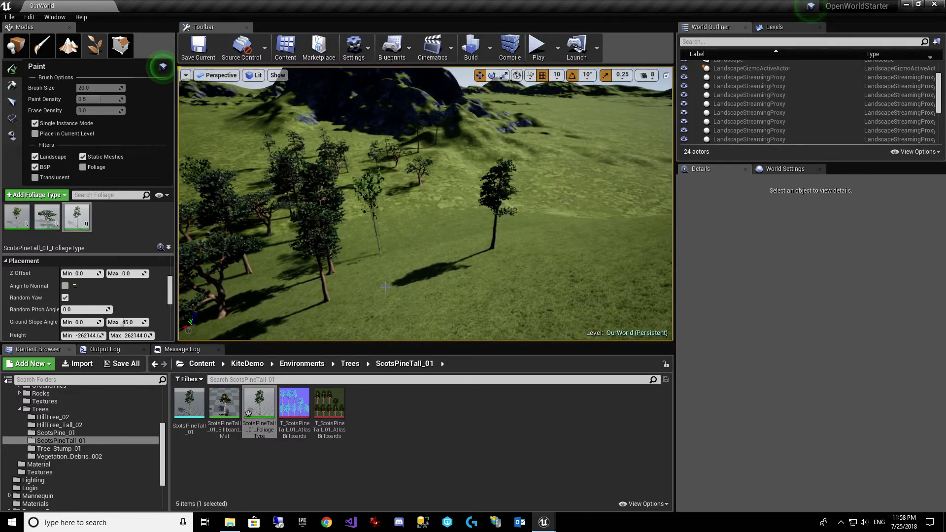
click(385, 284)
click(282, 320)
Undo the last two foliage placements at the edge of the grove
key(d)
right_drag(282, 320, 113, 272)
key(s)
key(w)
key(s)
key(a)
key(ctrl+z)
key(ctrl+z)
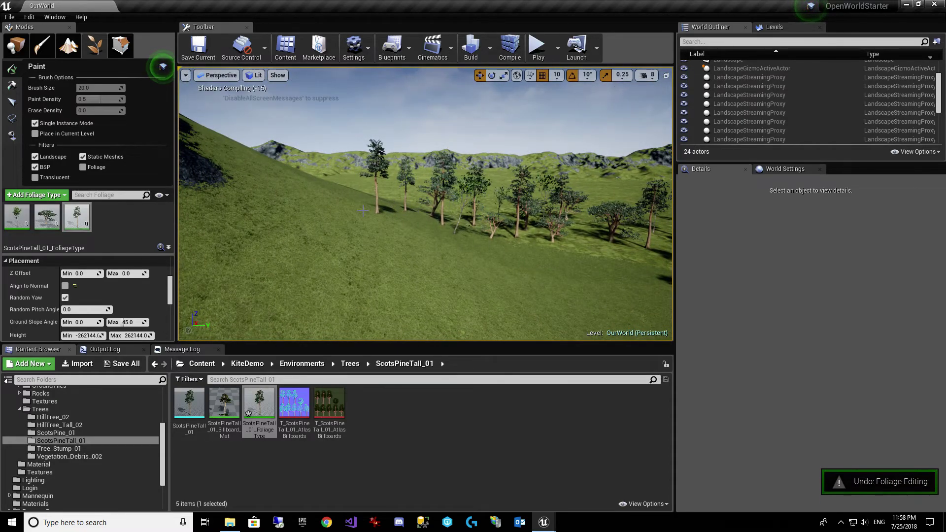
Turn off Align to Normal for the HillTree_Tall_02 foliage type
click(17, 217)
scroll(119, 291, down, 1)
scroll(94, 301, down, 4)
scroll(88, 304, up, 4)
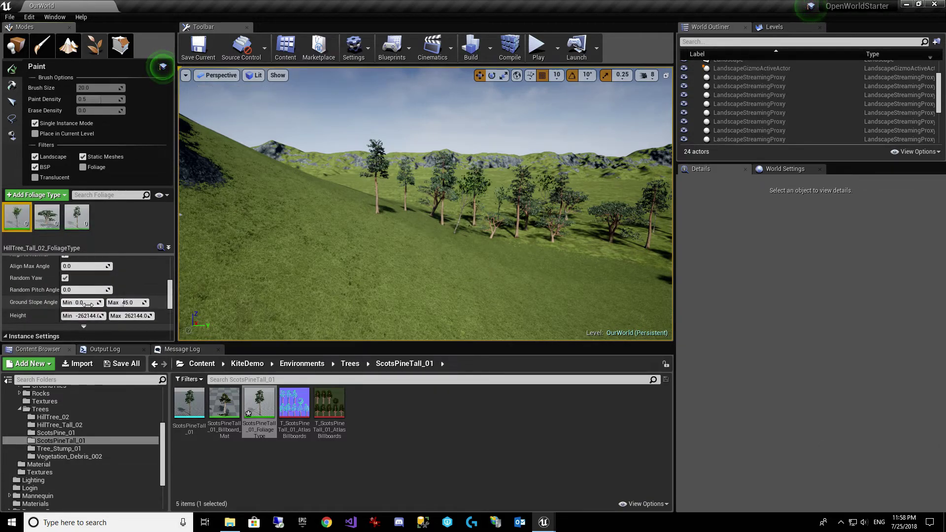
scroll(87, 305, up, 2)
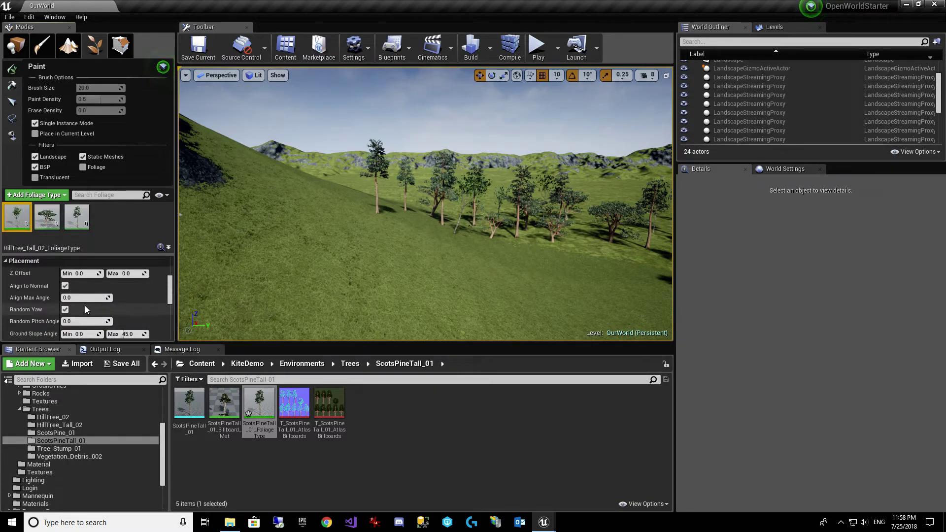
Place more HillTree_Tall_02 trees on the slope and between the pines
key(w)
right_drag(446, 230, 466, 227)
click(322, 255)
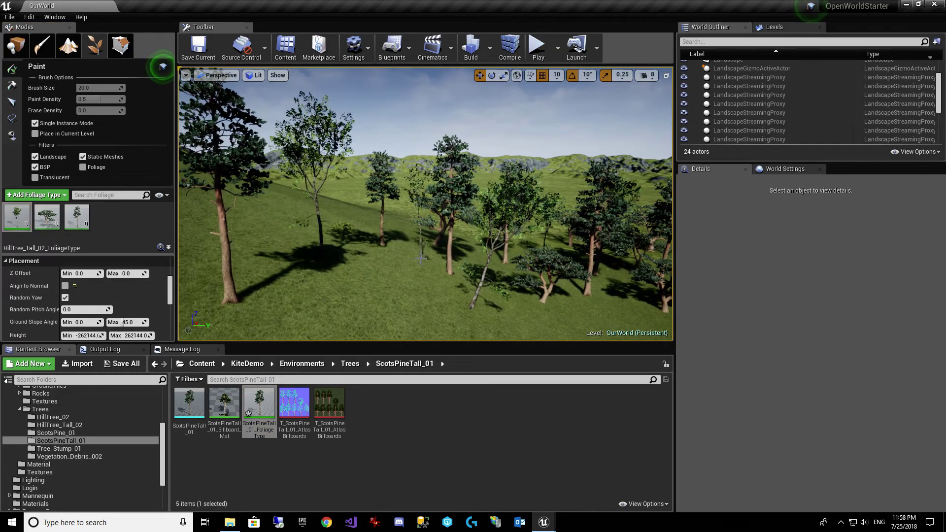
click(427, 314)
right_drag(519, 266, 495, 262)
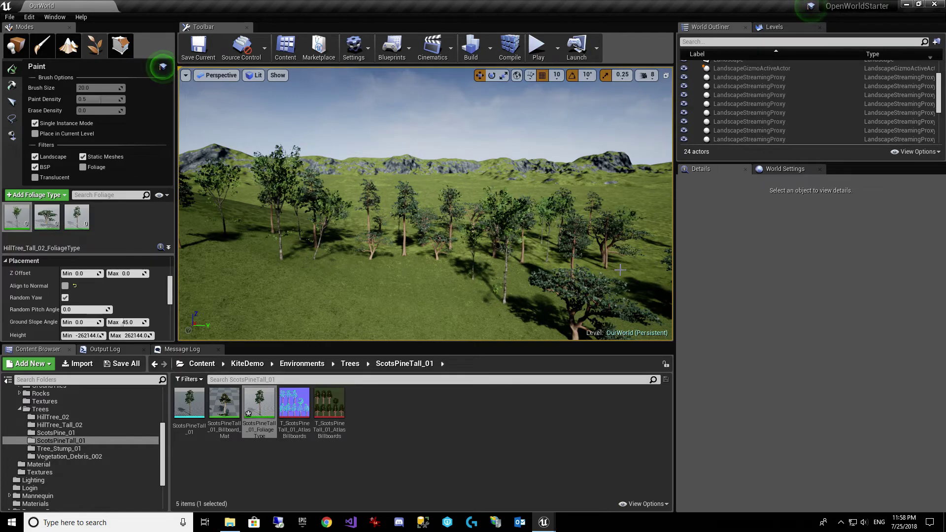
Undo the last foliage placement and add HillTree_Tall_02 trees at the near side of the grove
key(ctrl+z)
key(s)
right_drag(645, 288, 642, 289)
key(w)
click(461, 309)
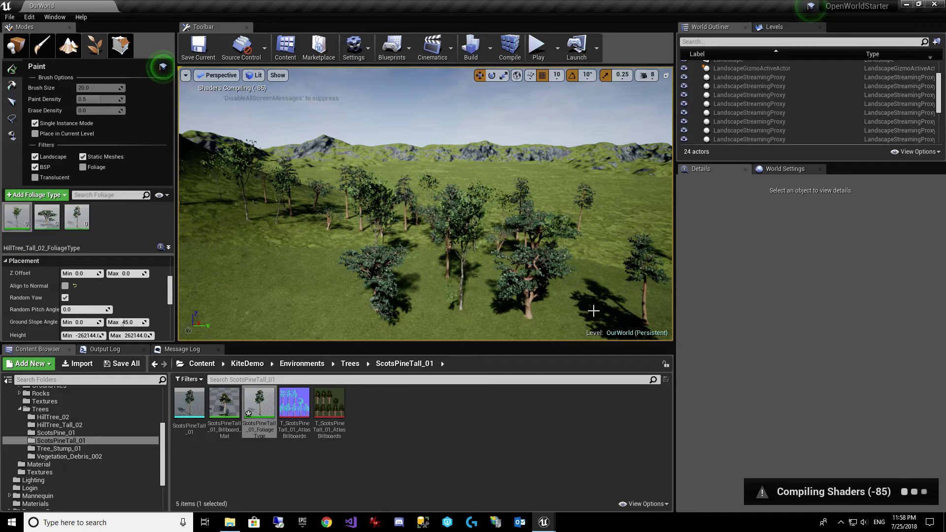
right_drag(427, 280, 341, 276)
key(w)
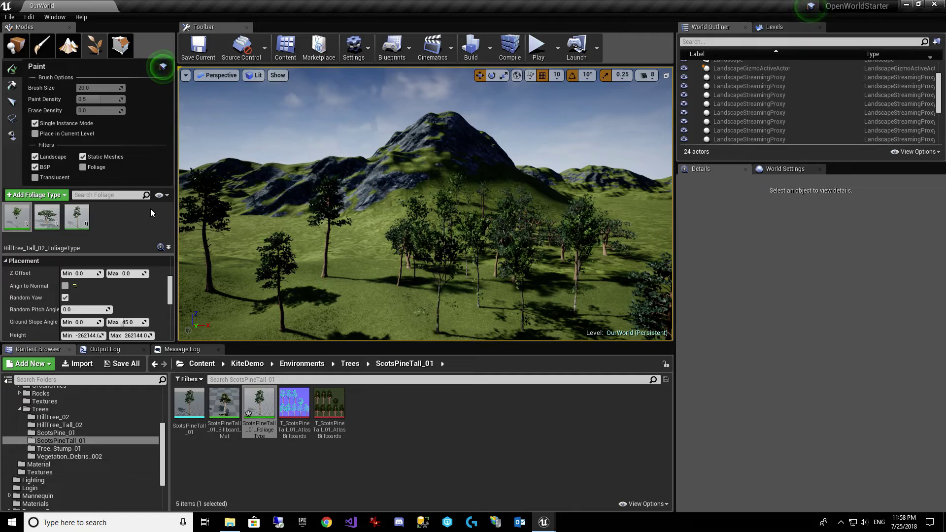
Play the level in full screen and run the character through the trees to check their look and collision
click(274, 414)
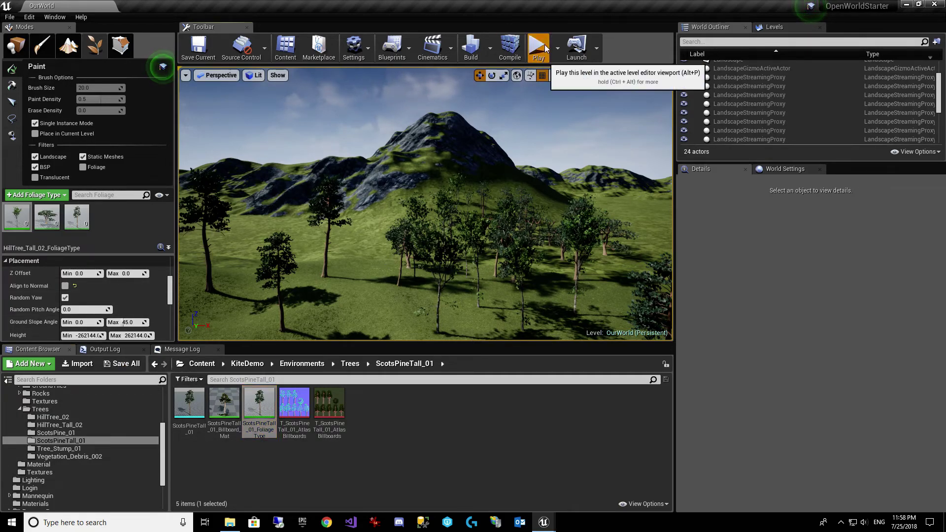
click(545, 44)
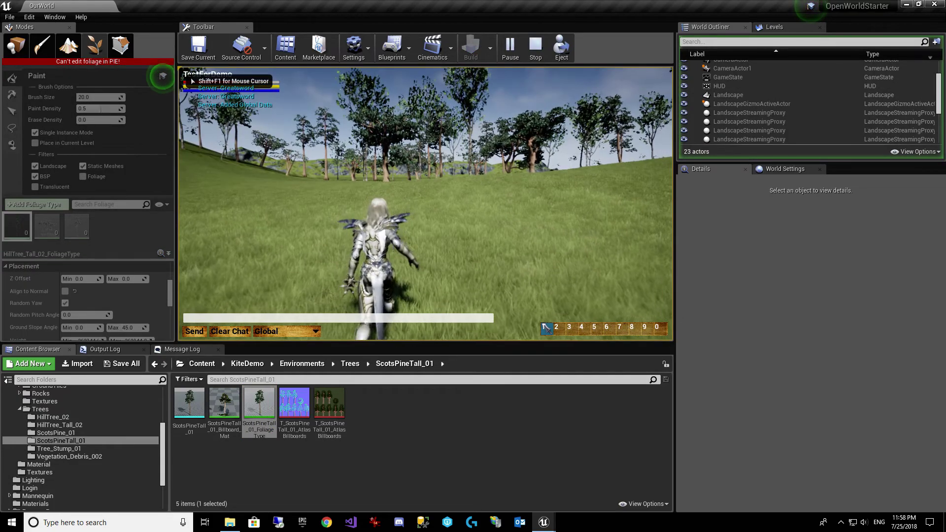
key(w)
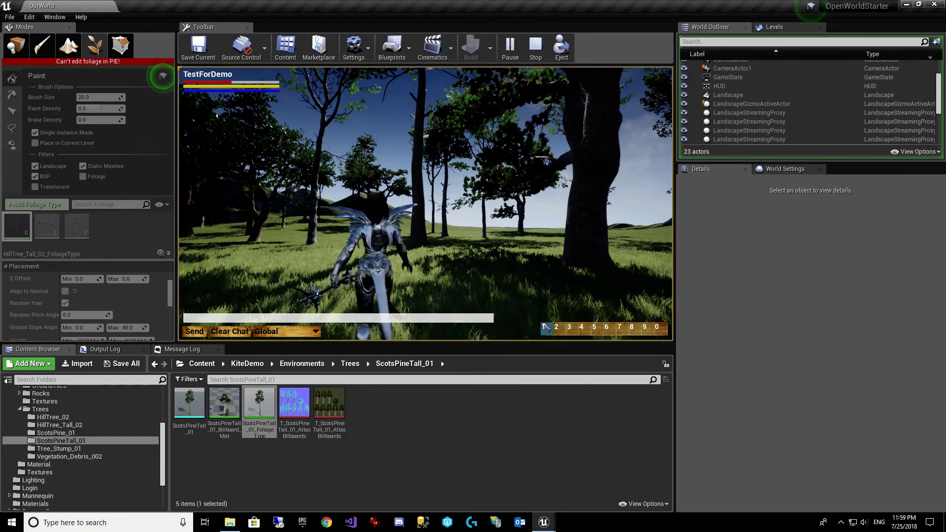
key(F11)
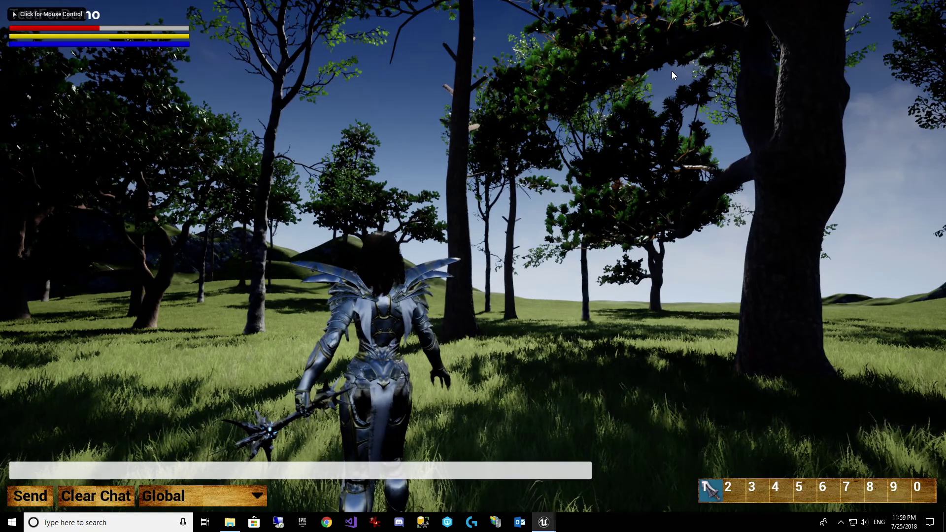
click(624, 235)
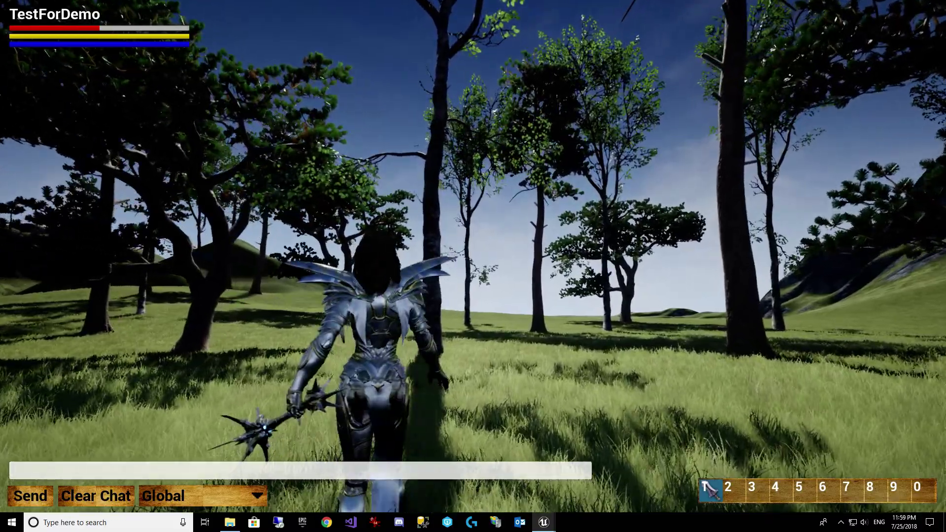
key(d)
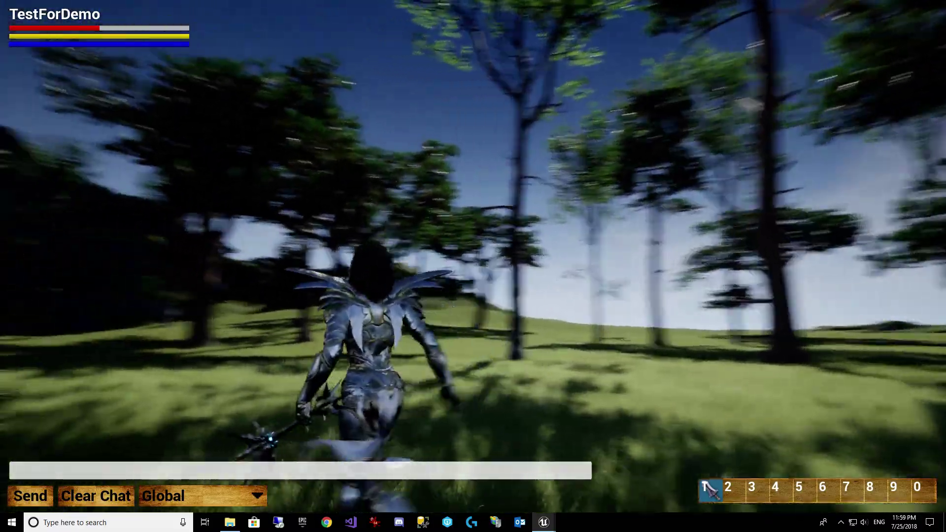